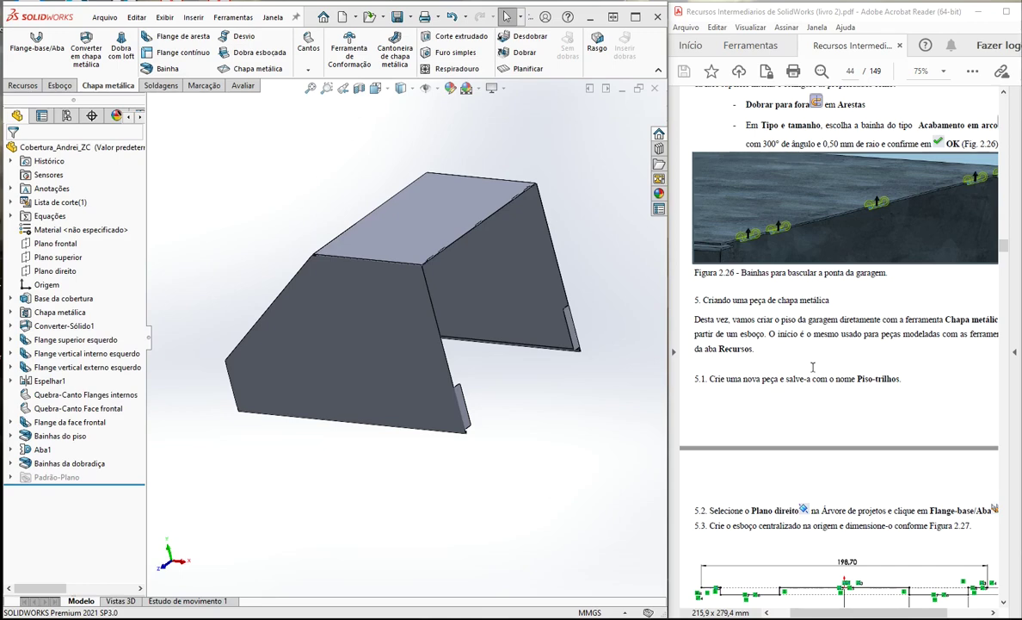
Step: Switch to the garage assembly and examine the folded floor part with rails at the open end of the cover
{"action": "scroll", "coordinate": [850, 341], "scroll_direction": "down", "scroll_amount": 3}
{"action": "scroll", "coordinate": [849, 341], "scroll_direction": "up", "scroll_amount": 2}
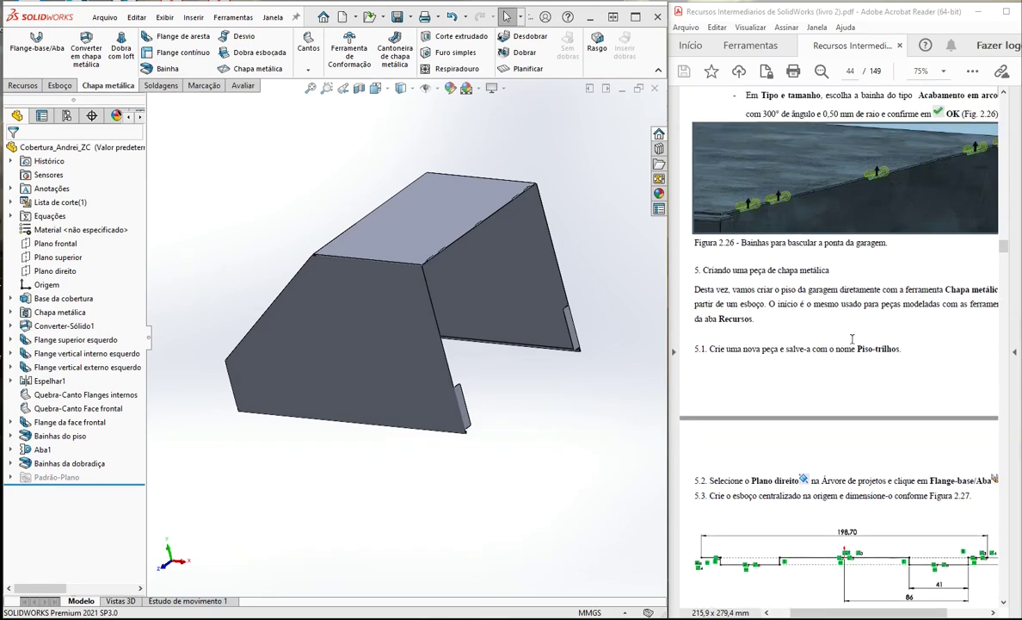
{"action": "left_click", "coordinate": [273, 18]}
{"action": "left_click", "coordinate": [338, 182]}
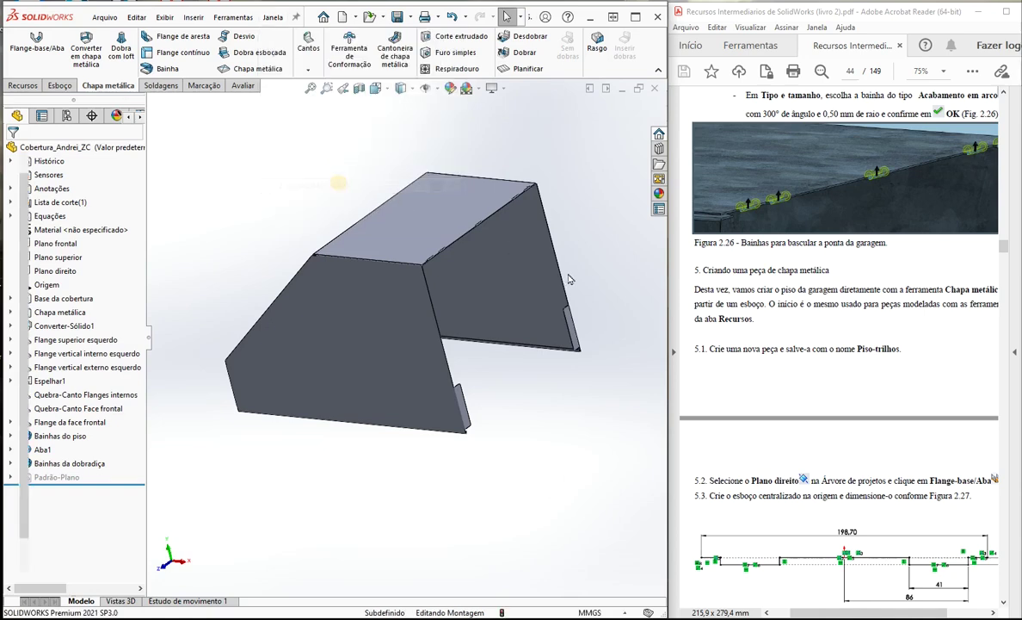
{"action": "left_click", "coordinate": [727, 469]}
{"action": "left_click_drag", "start_coordinate": [568, 426], "coordinate": [579, 465]}
{"action": "scroll", "coordinate": [438, 345], "scroll_direction": "down", "scroll_amount": 5}
{"action": "mouse_move", "coordinate": [438, 345]}
{"action": "left_mouse_down"}
{"action": "mouse_move", "coordinate": [516, 413]}
{"action": "mouse_move", "coordinate": [502, 388]}
{"action": "mouse_move", "coordinate": [270, 258]}
{"action": "mouse_move", "coordinate": [418, 254]}
{"action": "mouse_move", "coordinate": [651, 364]}
{"action": "mouse_move", "coordinate": [1004, 588]}
{"action": "mouse_move", "coordinate": [902, 543]}
{"action": "mouse_move", "coordinate": [693, 394]}
{"action": "mouse_move", "coordinate": [360, 267]}
{"action": "mouse_move", "coordinate": [432, 302]}
{"action": "mouse_move", "coordinate": [189, 171]}
{"action": "left_mouse_up"}
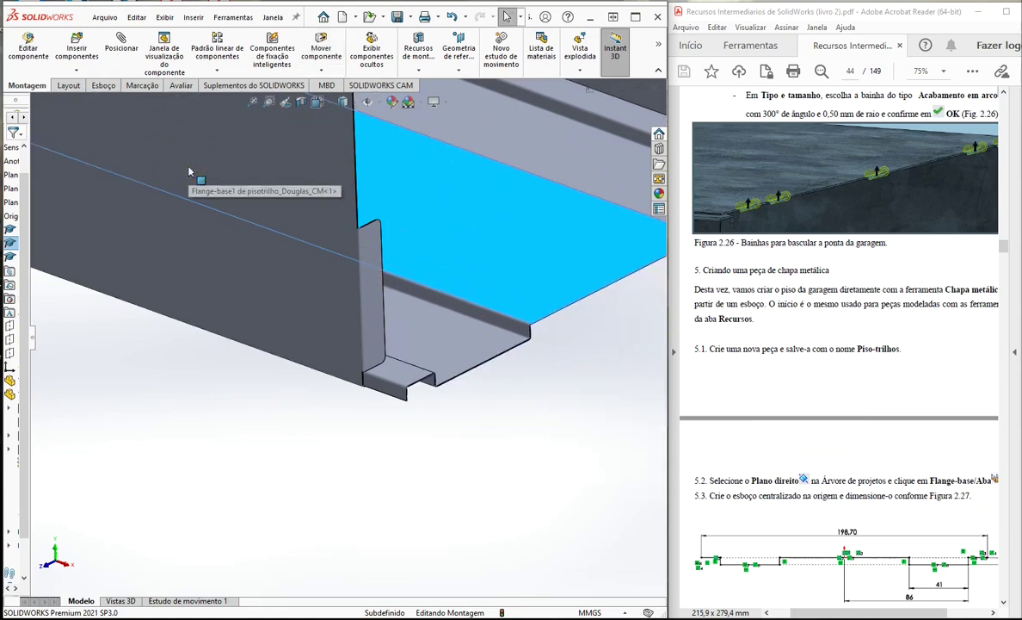
{"action": "scroll", "coordinate": [405, 266], "scroll_direction": "up", "scroll_amount": 6}
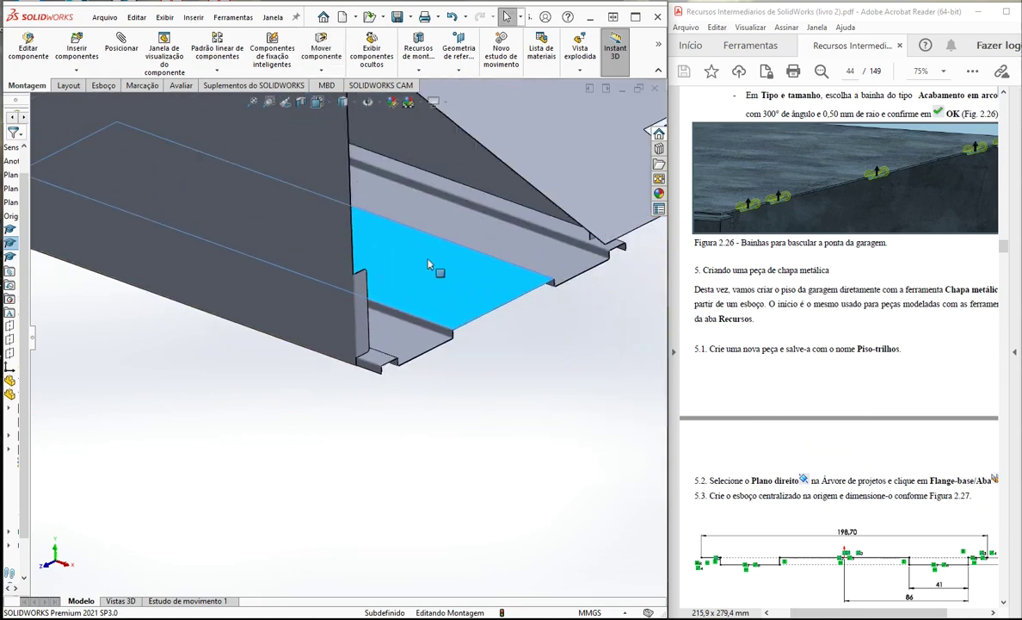
{"action": "left_click", "coordinate": [273, 18]}
{"action": "left_click", "coordinate": [178, 135]}
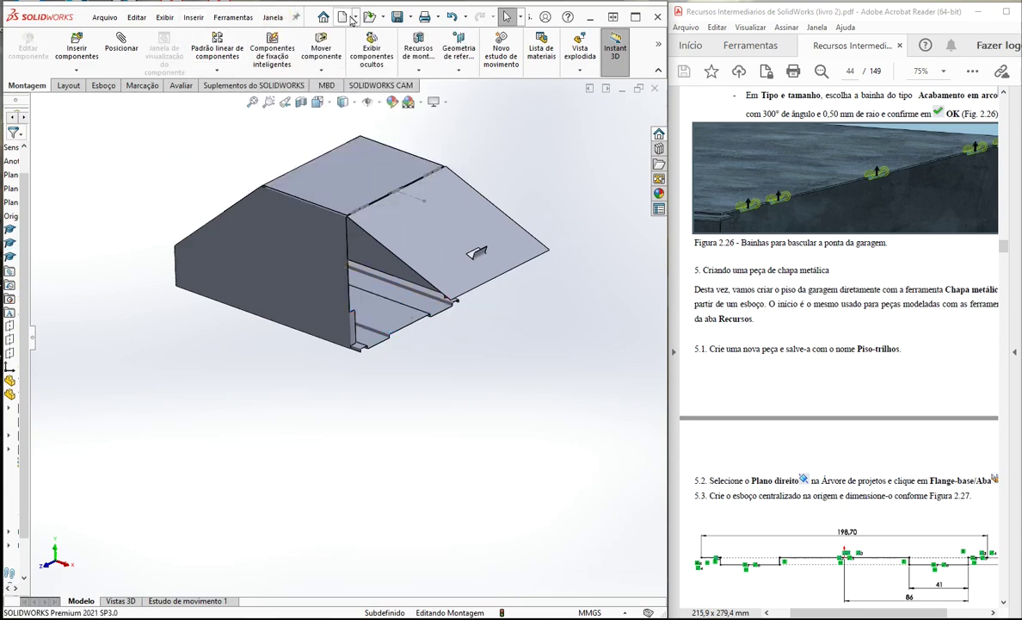
Step: Read section 5 of the PDF guide on creating the Piso-trilhos sheet metal part from a sketch
{"action": "scroll", "coordinate": [753, 361], "scroll_direction": "down", "scroll_amount": 1}
{"action": "left_click_drag", "start_coordinate": [691, 243], "coordinate": [841, 245]}
{"action": "left_click", "coordinate": [741, 244]}
{"action": "left_click_drag", "start_coordinate": [693, 232], "coordinate": [876, 294]}
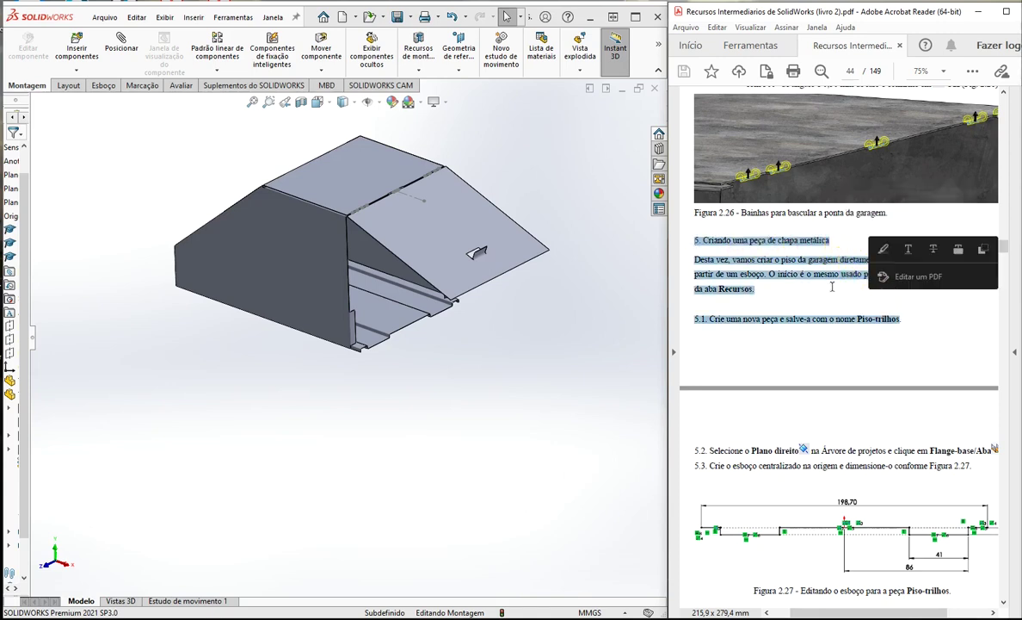
{"action": "left_click", "coordinate": [770, 247]}
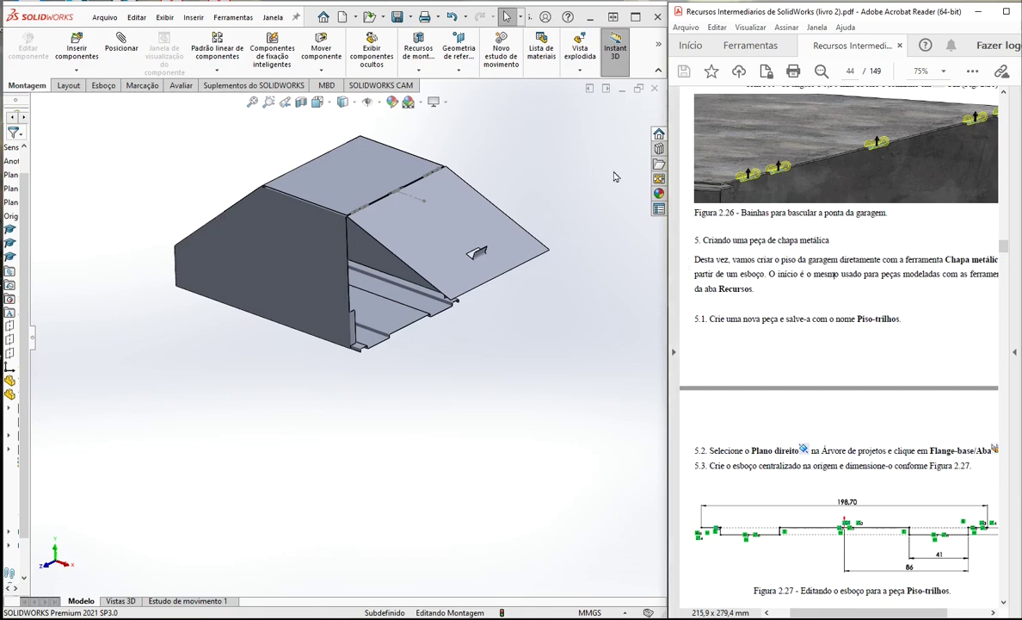
Step: Create a new part and save it in Downloads as Piso-trilho, keeping the author suffix of the existing Cobertura file name
{"action": "left_click", "coordinate": [342, 16]}
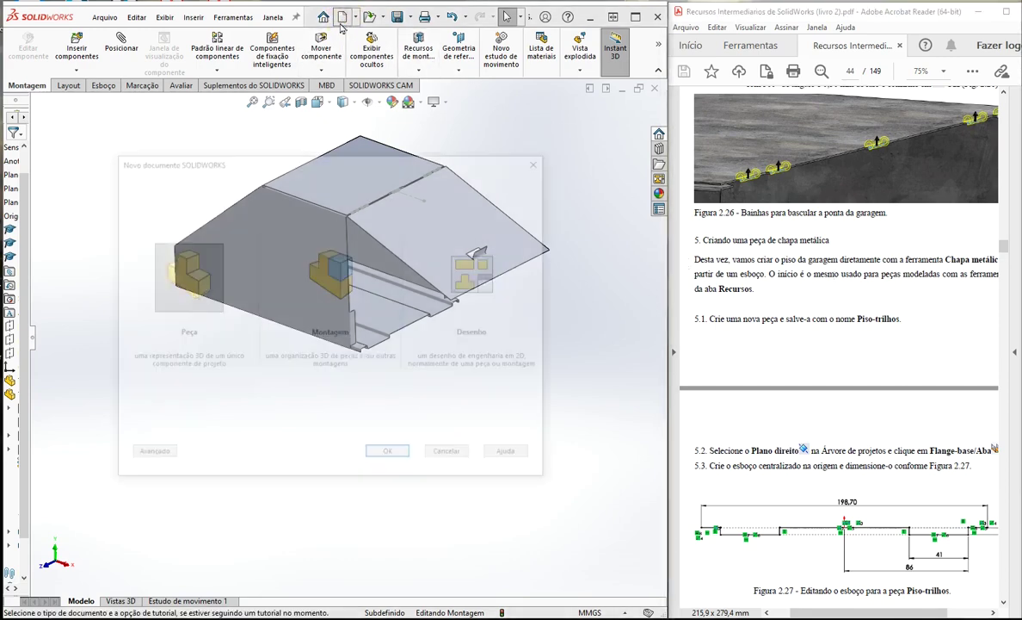
{"action": "double_click", "coordinate": [191, 262]}
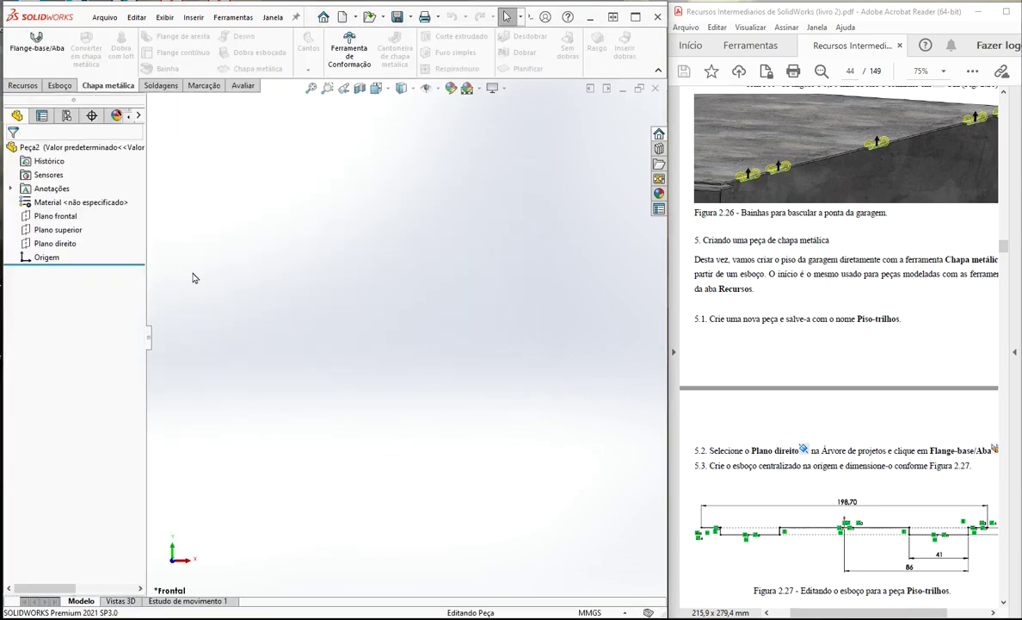
{"action": "left_click", "coordinate": [105, 17]}
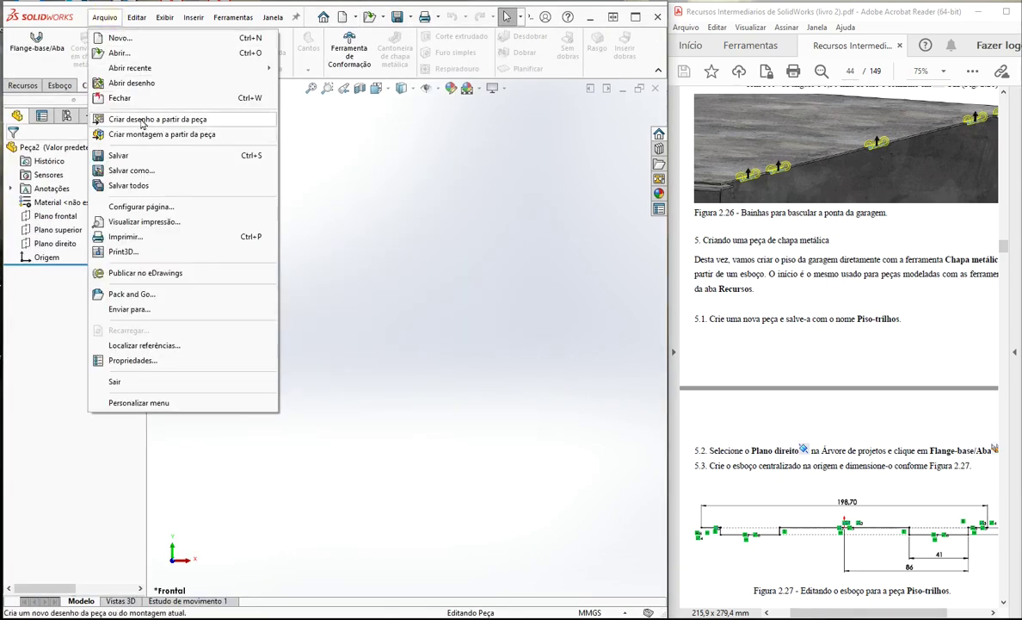
{"action": "left_click", "coordinate": [151, 172]}
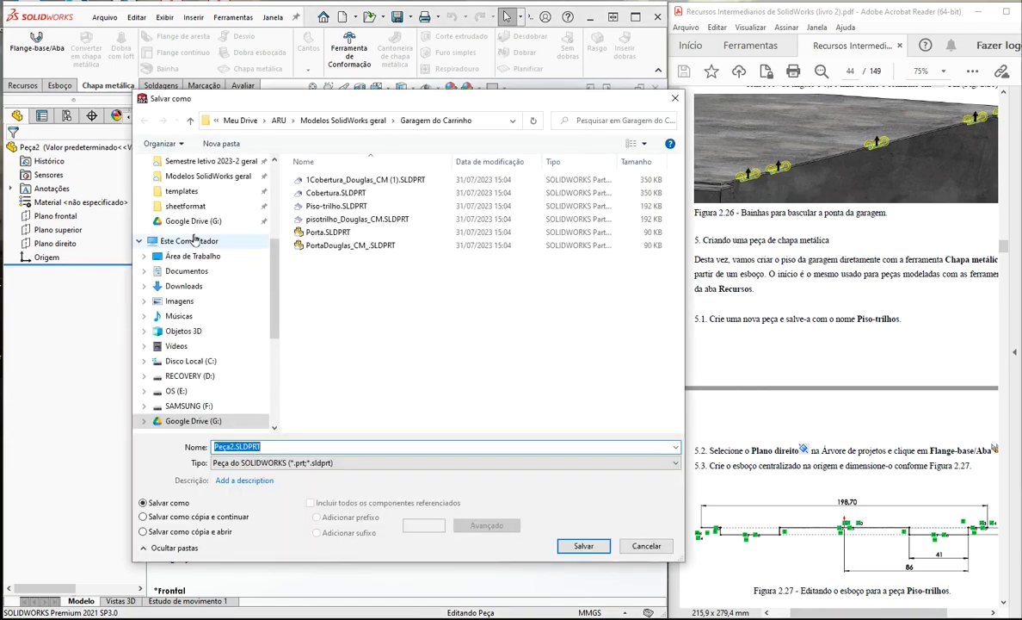
{"action": "left_click", "coordinate": [184, 286]}
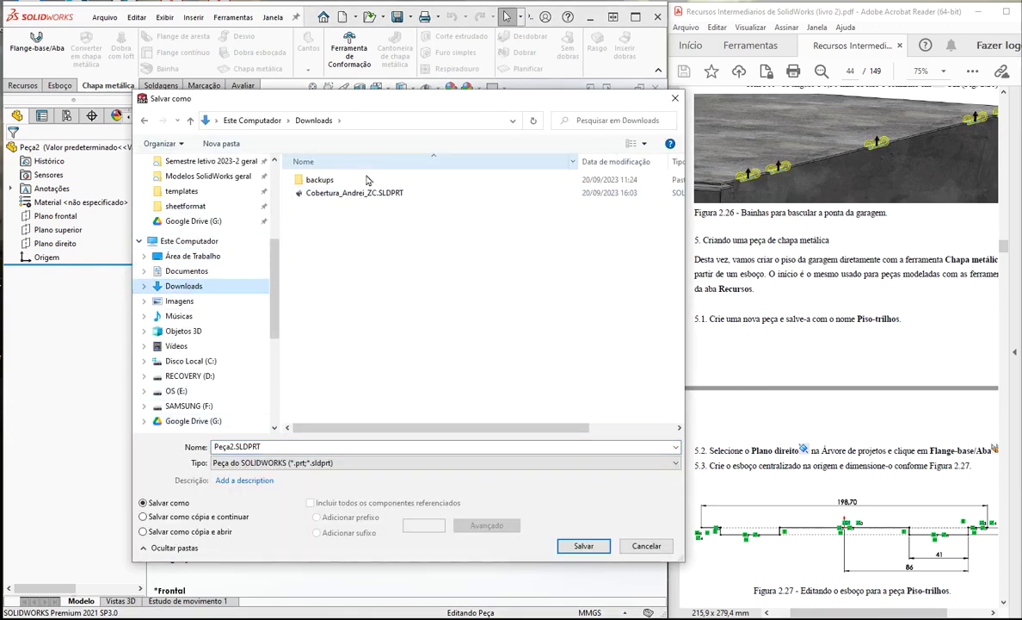
{"action": "left_click", "coordinate": [329, 193]}
{"action": "left_click", "coordinate": [230, 446]}
{"action": "left_click", "coordinate": [243, 446]}
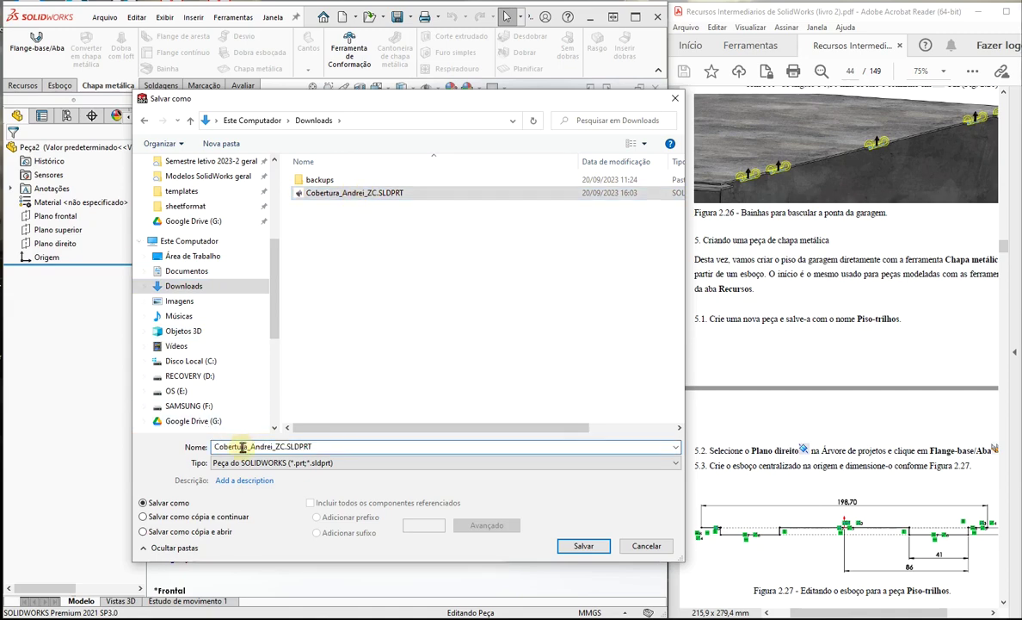
{"action": "left_click_drag", "start_coordinate": [246, 448], "coordinate": [171, 437]}
{"action": "type", "text": "Piso-trilho"}
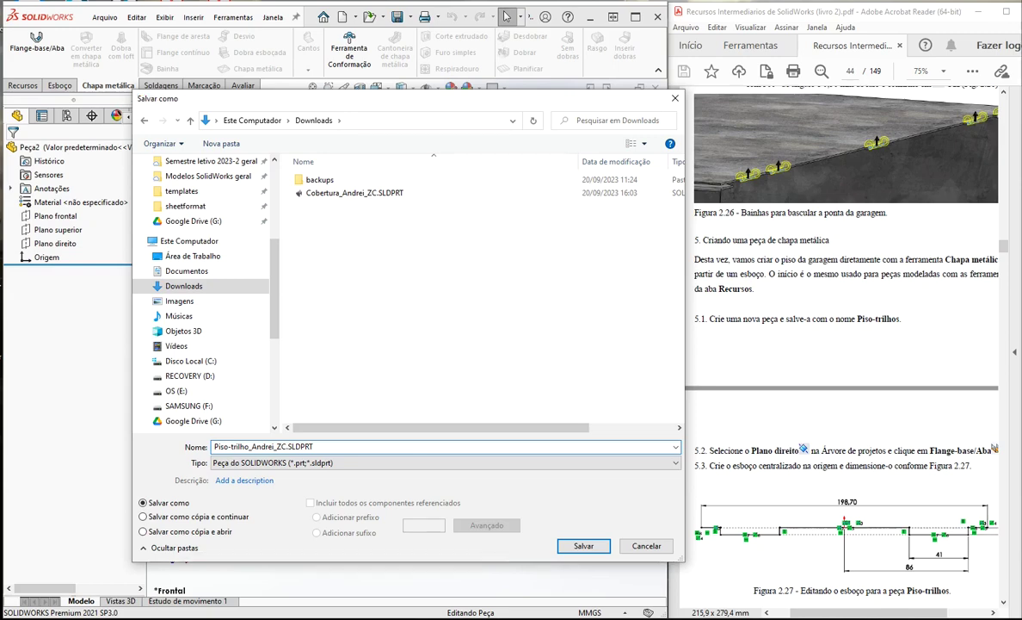
{"action": "key", "text": "Return"}
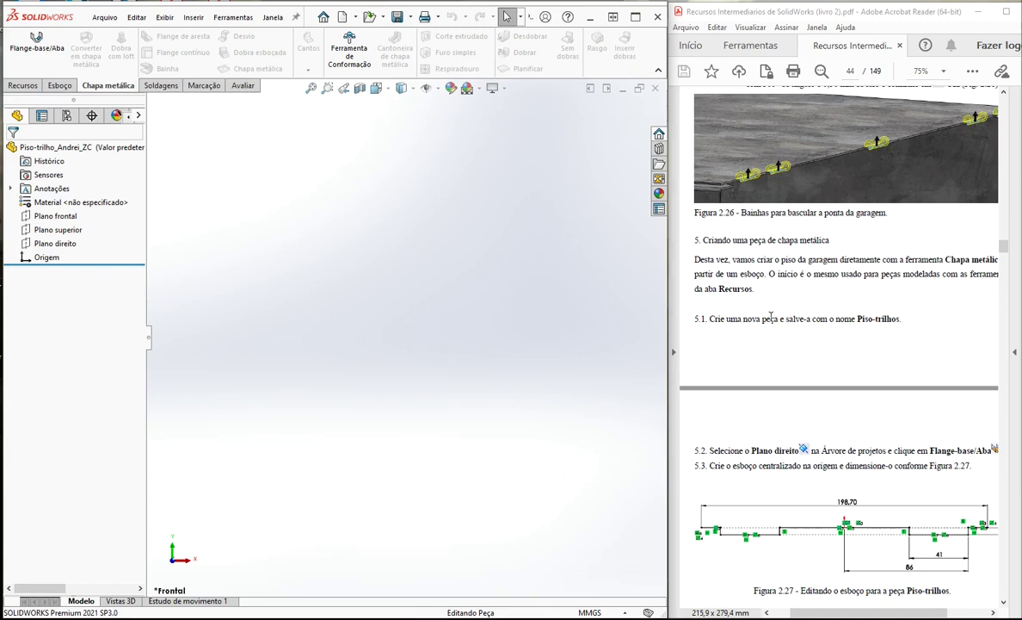
Step: Start a new sketch on the right plane (Plano direito), as steps 5.2 and 5.3 of the guide describe
{"action": "left_click_drag", "start_coordinate": [712, 315], "coordinate": [894, 438]}
{"action": "left_click", "coordinate": [858, 345]}
{"action": "scroll", "coordinate": [856, 346], "scroll_direction": "down", "scroll_amount": 2}
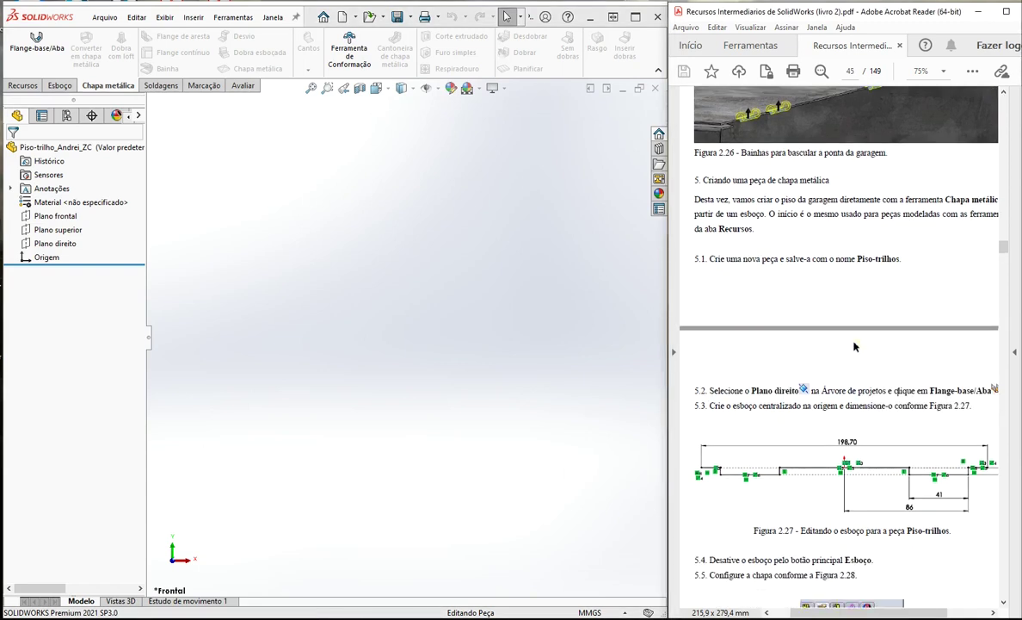
{"action": "scroll", "coordinate": [852, 340], "scroll_direction": "down", "scroll_amount": 1}
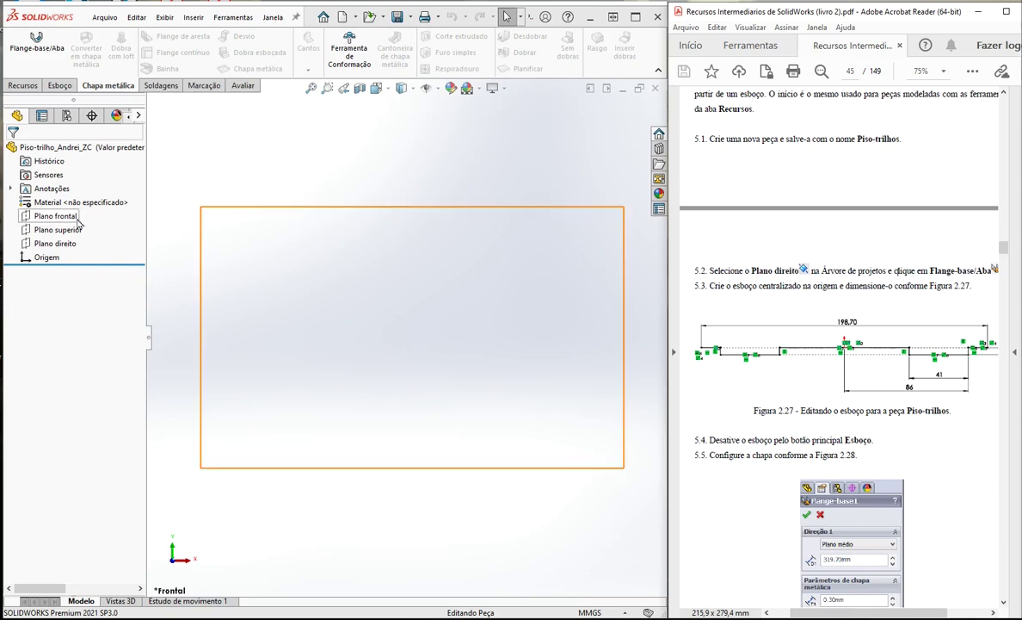
{"action": "left_click", "coordinate": [68, 246]}
{"action": "right_click", "coordinate": [68, 246]}
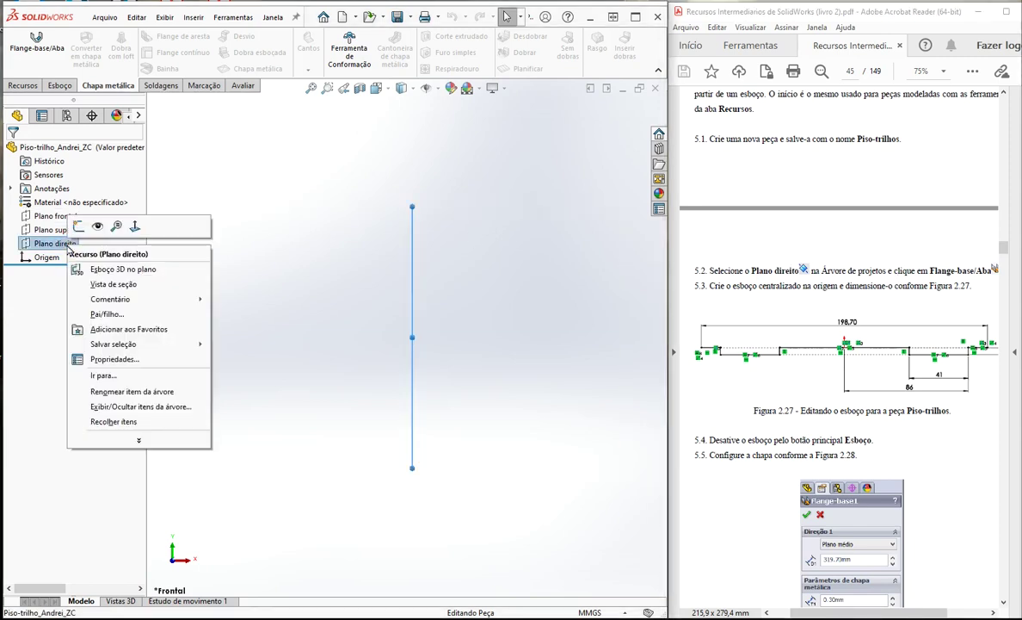
{"action": "left_click", "coordinate": [82, 227]}
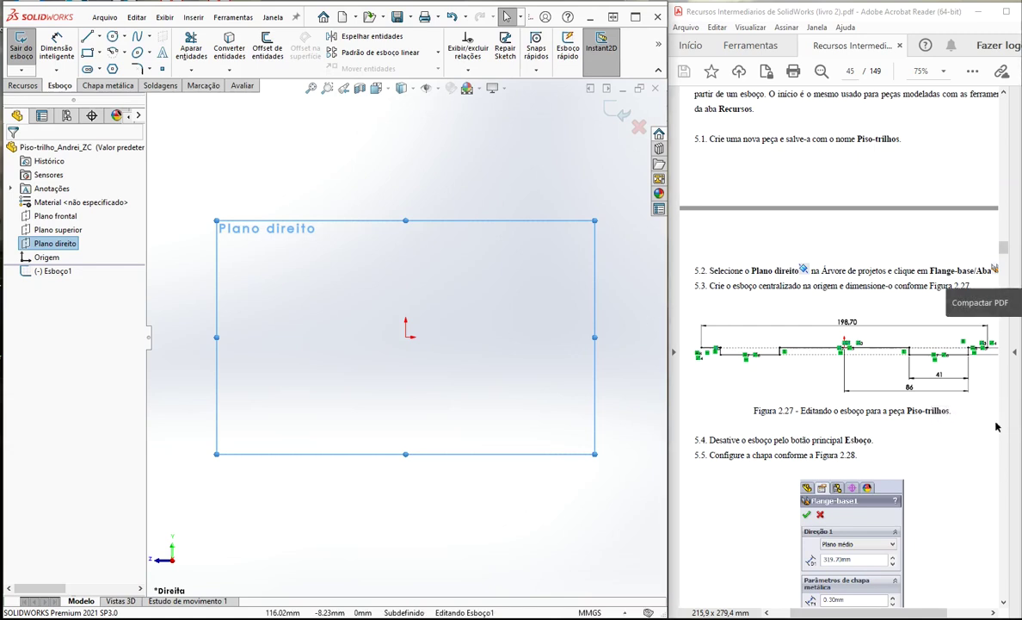
{"action": "left_click", "coordinate": [99, 36]}
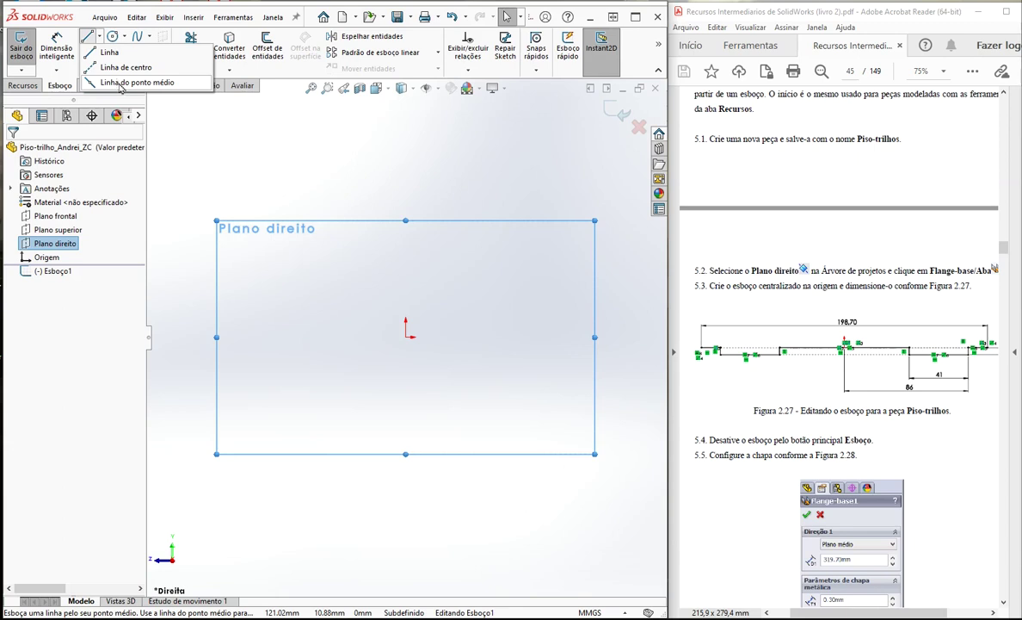
{"action": "left_click", "coordinate": [120, 84]}
{"action": "left_click", "coordinate": [406, 335]}
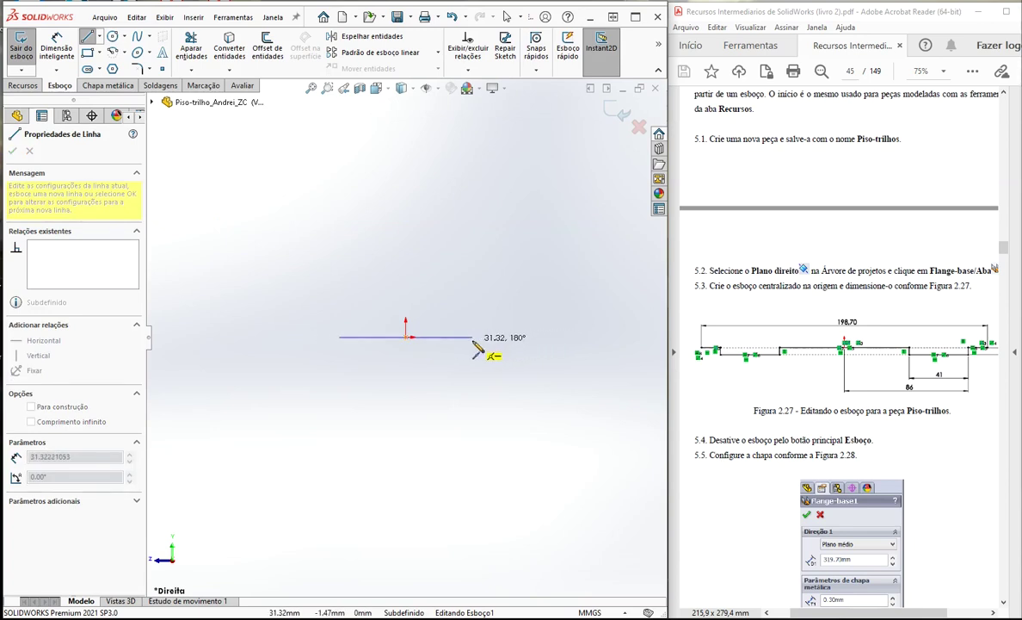
Step: Sketch a horizontal line with the midpoint option, centred on the origin and extending about 62.5 mm to each side
{"action": "left_click", "coordinate": [99, 36]}
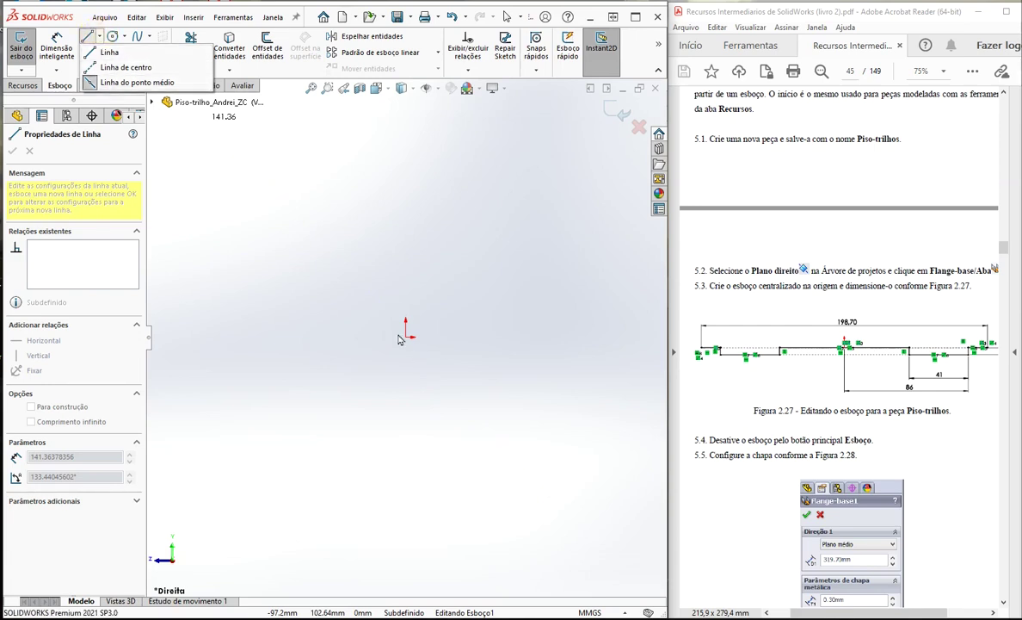
{"action": "left_click", "coordinate": [109, 53]}
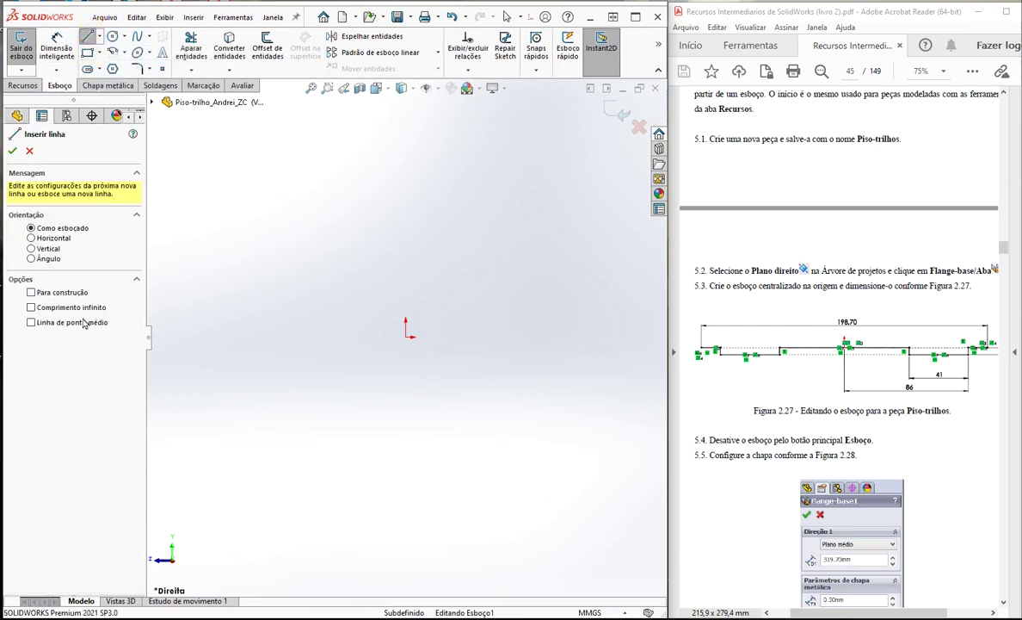
{"action": "left_click", "coordinate": [33, 324]}
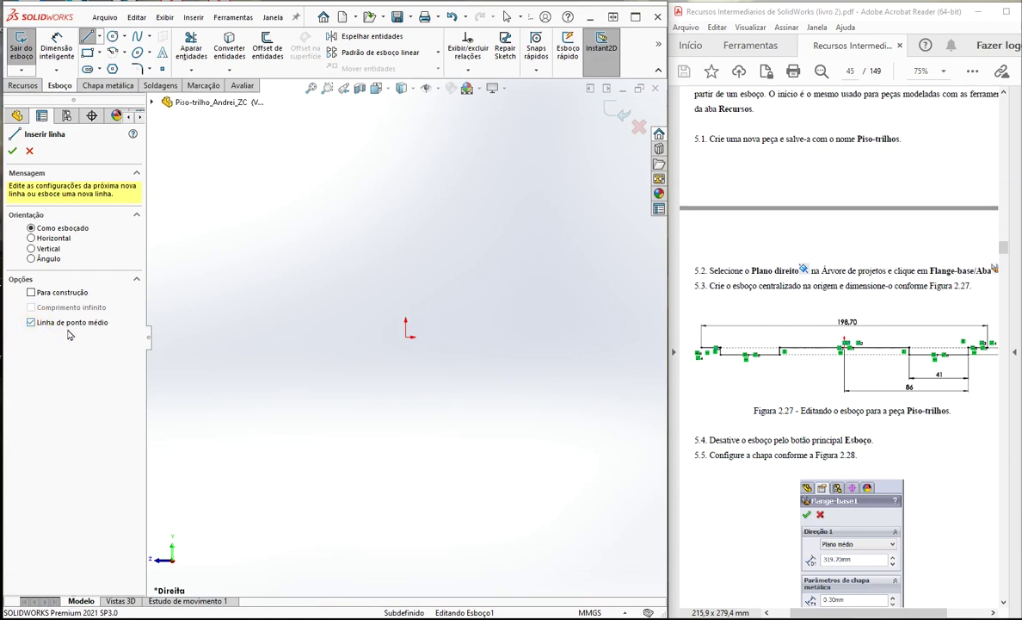
{"action": "left_click", "coordinate": [407, 337]}
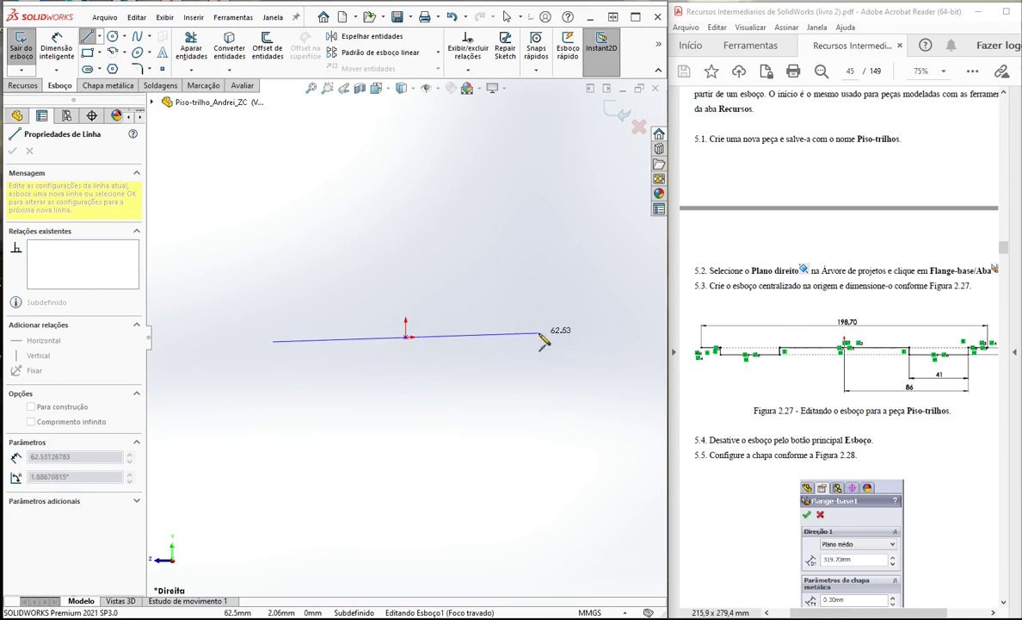
{"action": "left_click", "coordinate": [539, 339]}
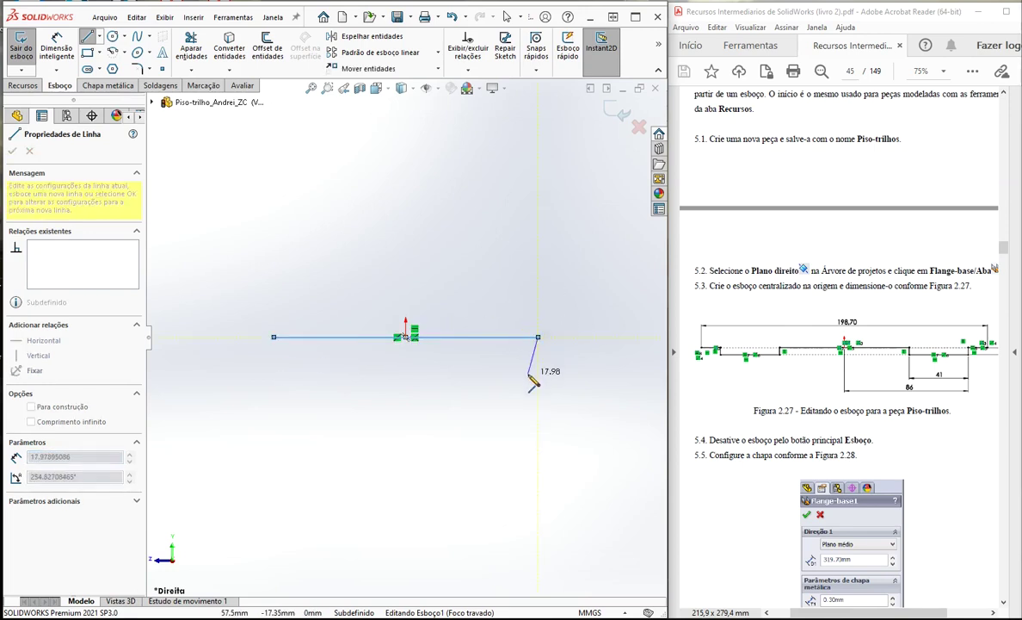
{"action": "key", "text": "Escape"}
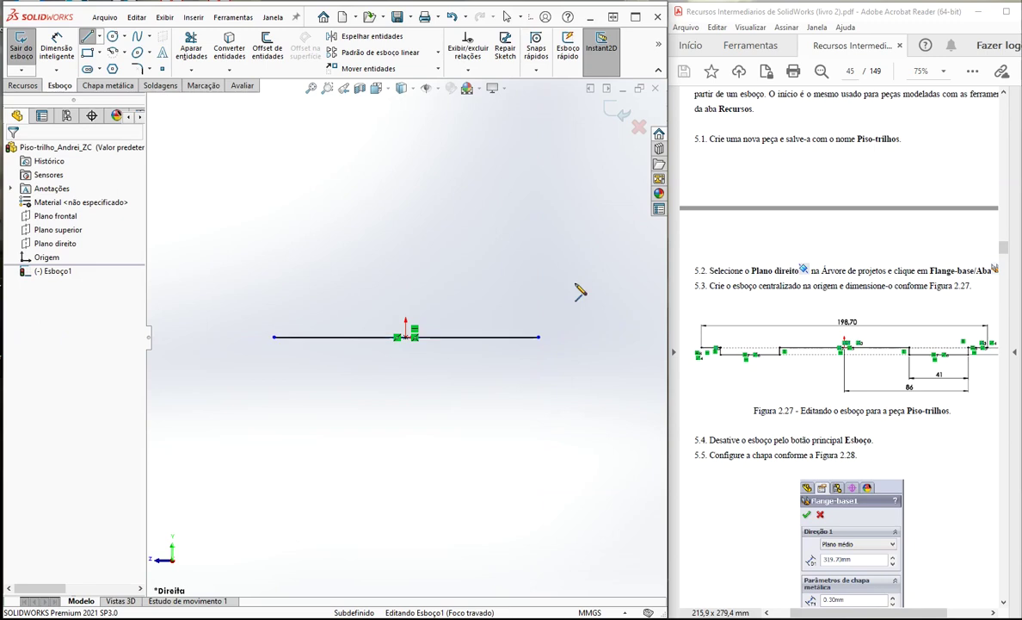
Step: From the centre line's right end, sketch a rectangular channel about 7 mm deep, closing with a short outward segment collinear with the centre line
{"action": "left_click", "coordinate": [87, 36]}
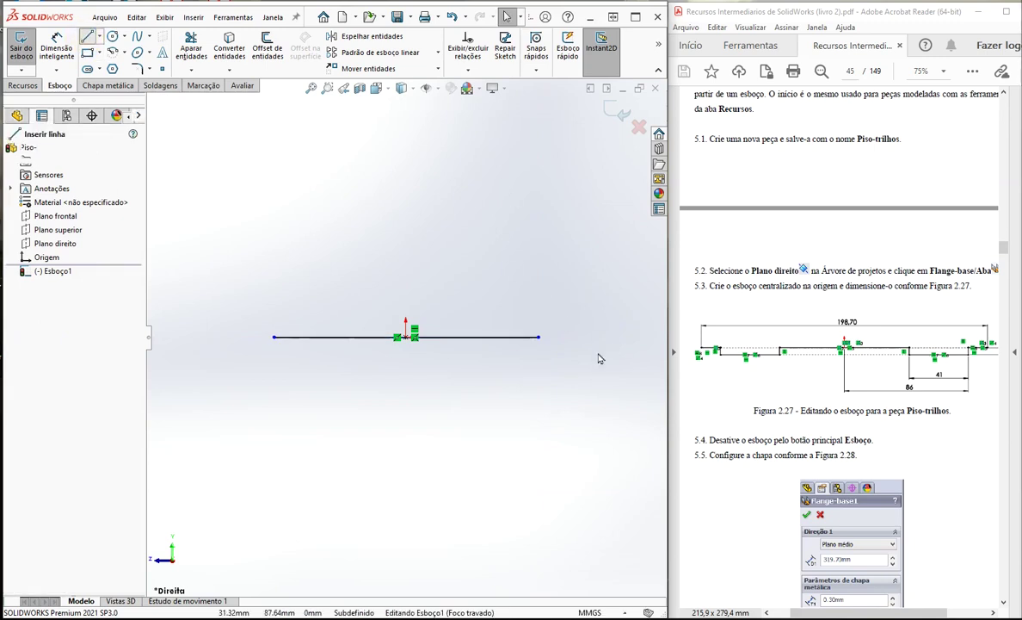
{"action": "left_click", "coordinate": [539, 338]}
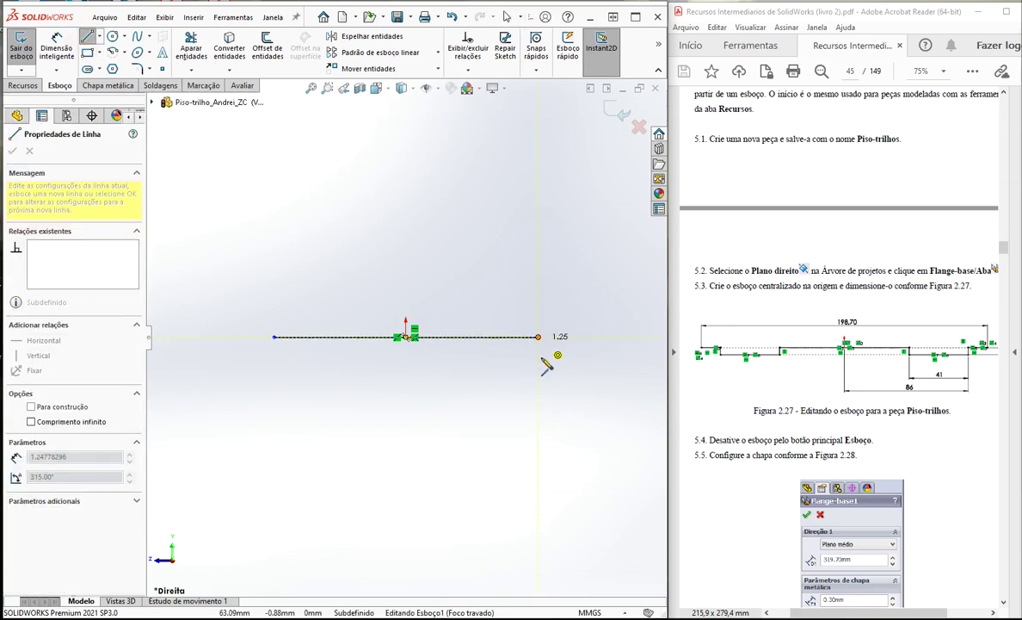
{"action": "left_click", "coordinate": [604, 351]}
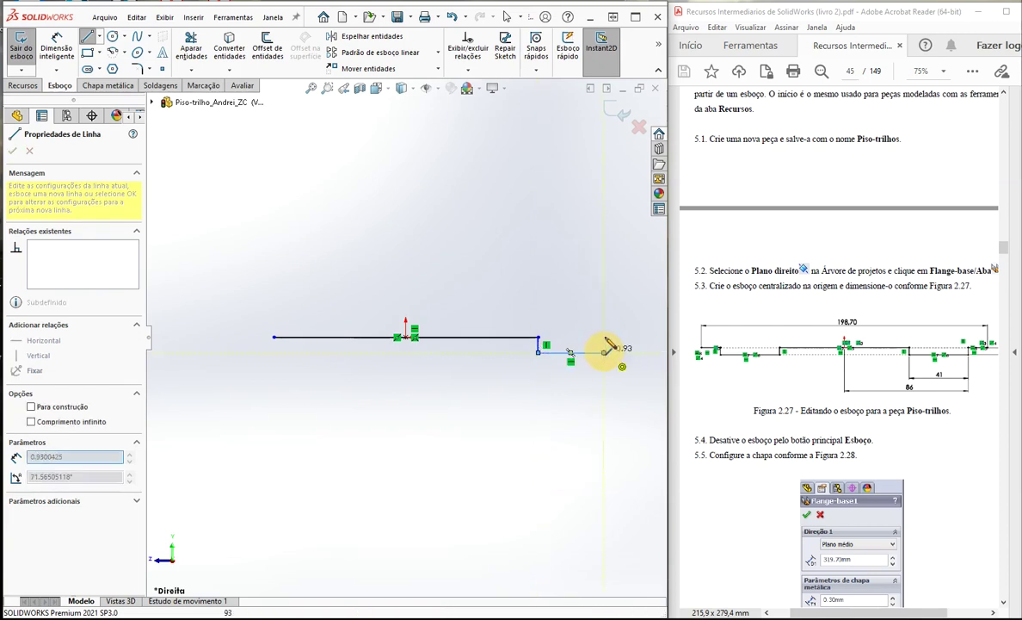
{"action": "left_click", "coordinate": [638, 336]}
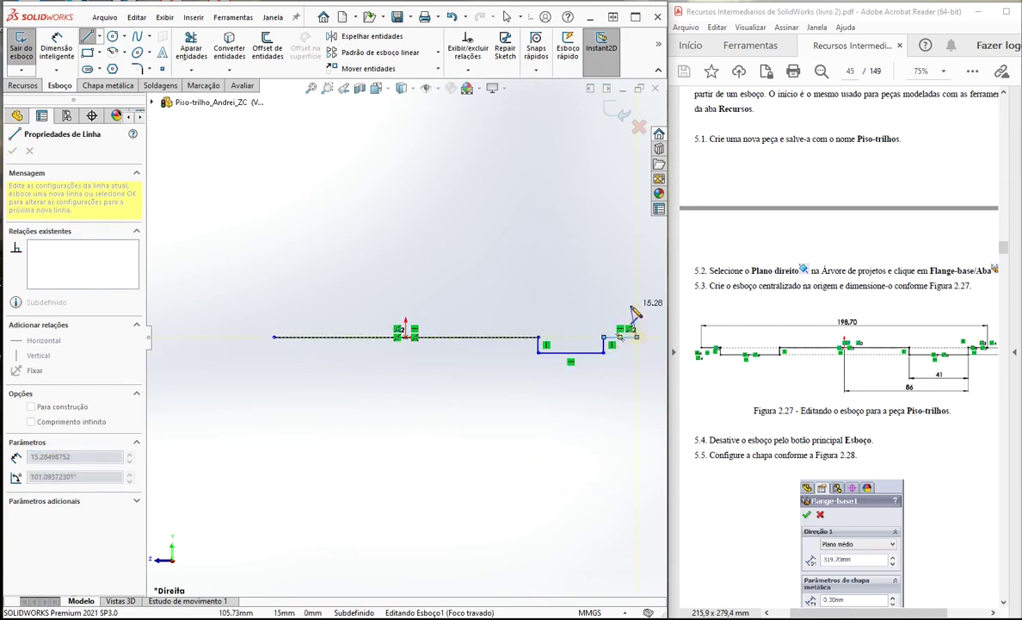
{"action": "key", "text": "Escape"}
Step: From the centre line's left end, sketch a matching channel about 27 mm wide and 7 mm deep, closing with an outward segment about 14 mm long
{"action": "left_click", "coordinate": [87, 36]}
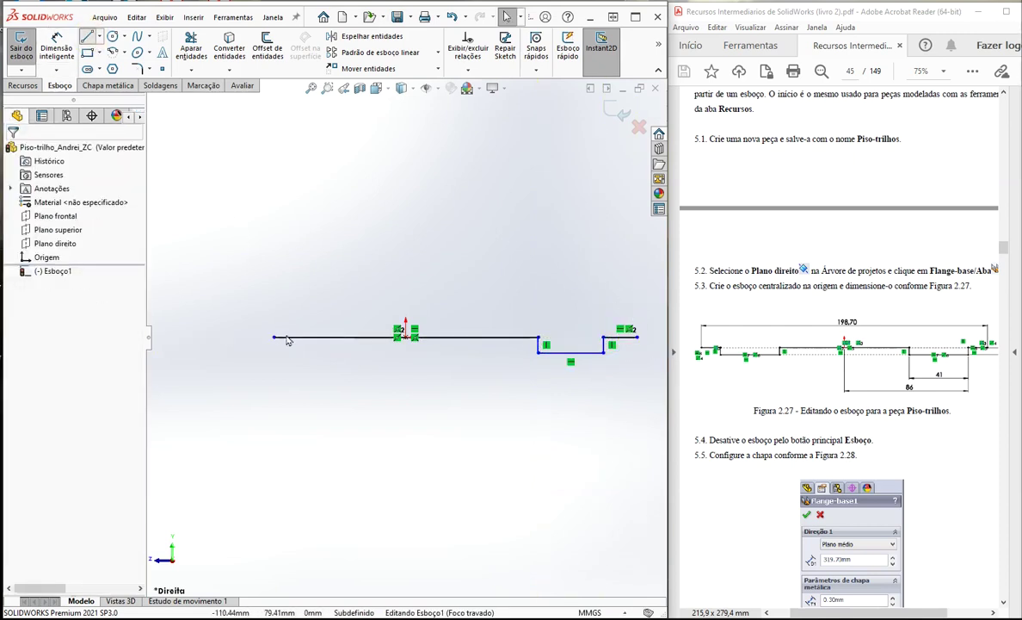
{"action": "left_click", "coordinate": [274, 338]}
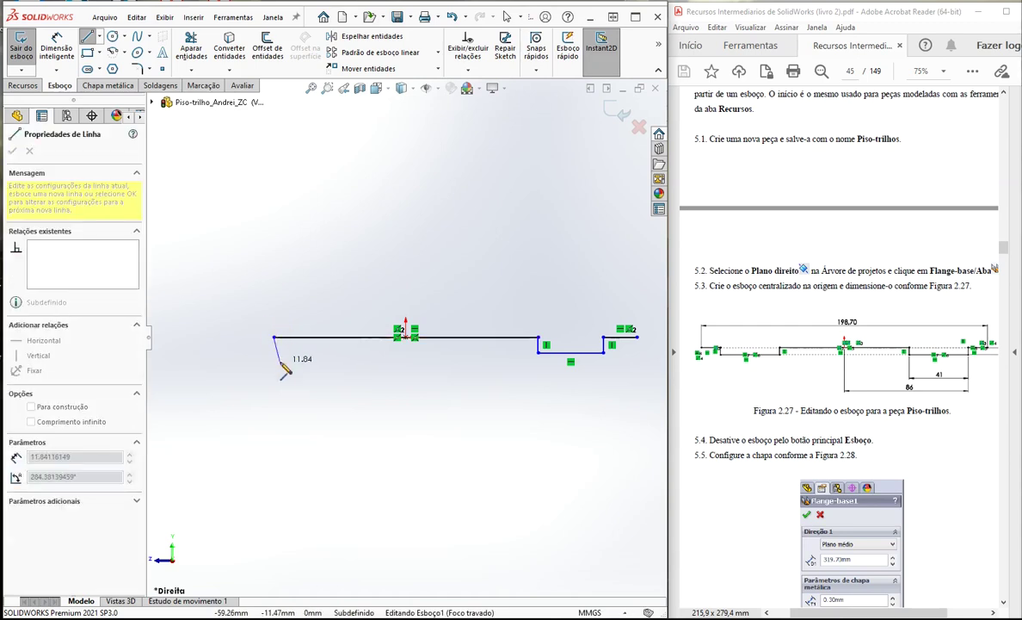
{"action": "left_click", "coordinate": [279, 359]}
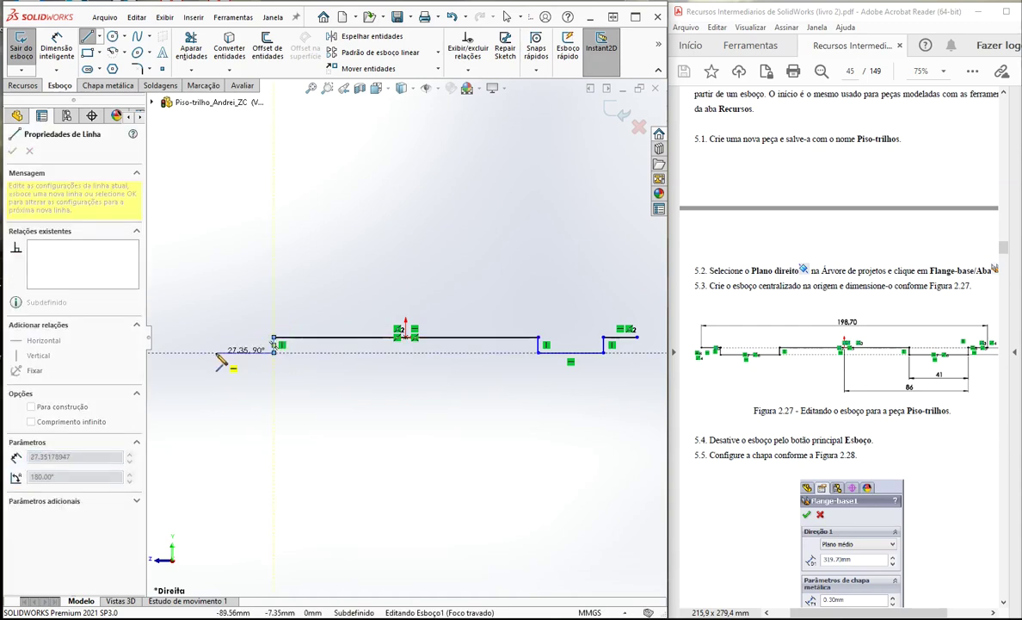
{"action": "left_click", "coordinate": [215, 352]}
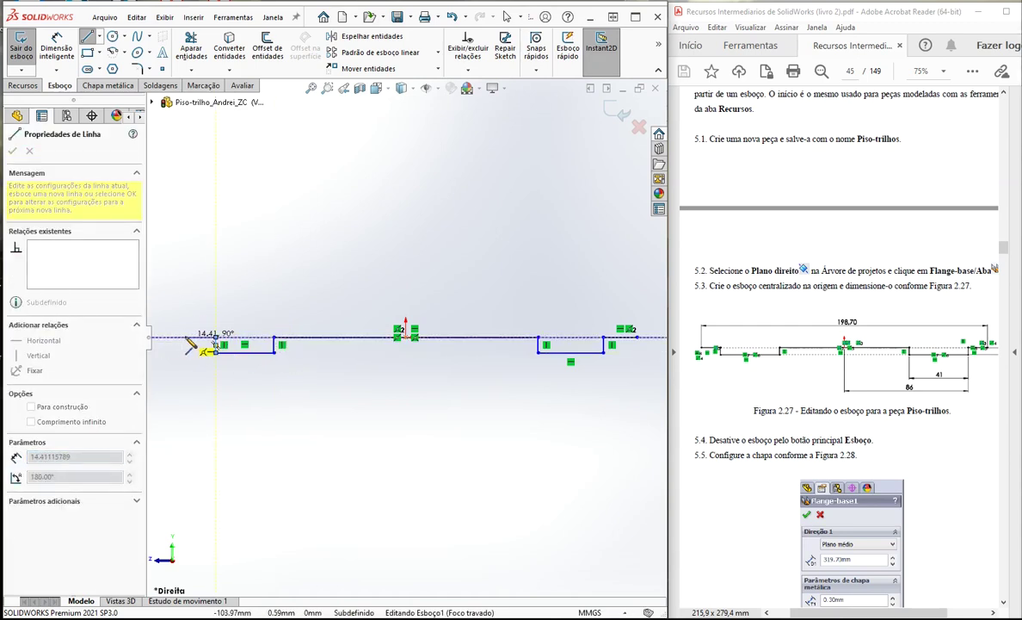
{"action": "left_click", "coordinate": [216, 338]}
{"action": "left_click", "coordinate": [185, 336]}
{"action": "key", "text": "Escape"}
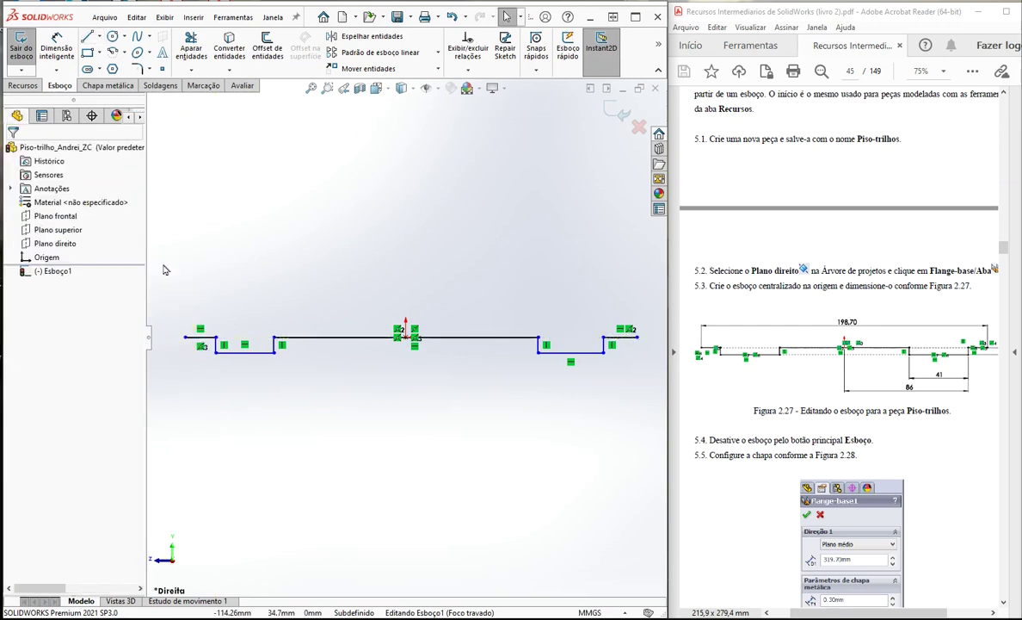
Step: Make the centre line and the two outer end segments collinear
{"action": "left_click", "coordinate": [200, 337]}
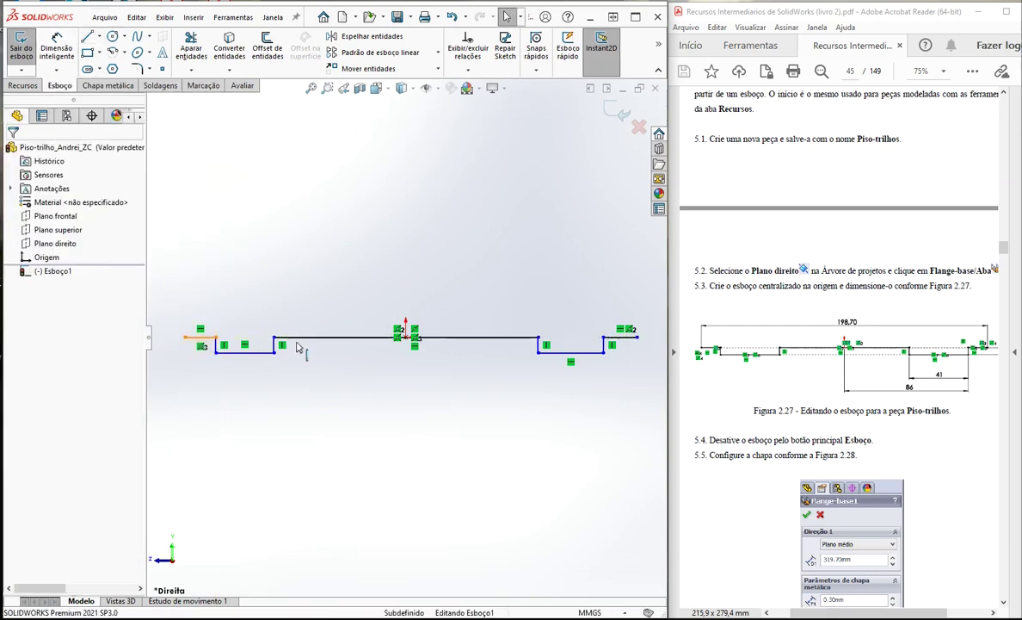
{"action": "left_click", "coordinate": [473, 341], "text": "ctrl"}
{"action": "left_click", "coordinate": [614, 337]}
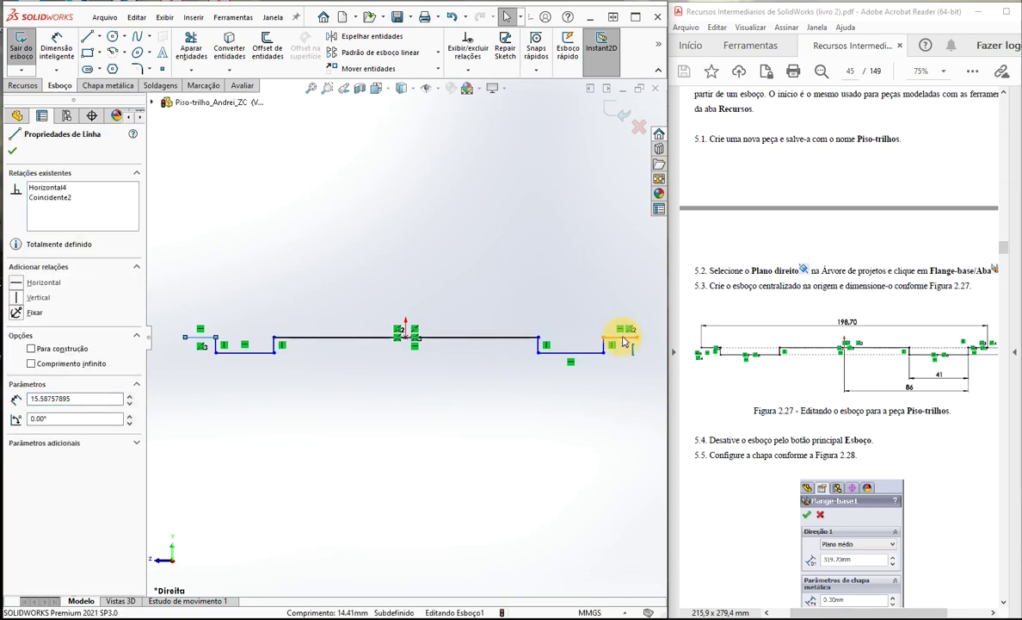
{"action": "left_click", "coordinate": [527, 337], "text": "ctrl"}
{"action": "left_click", "coordinate": [514, 340], "text": "ctrl"}
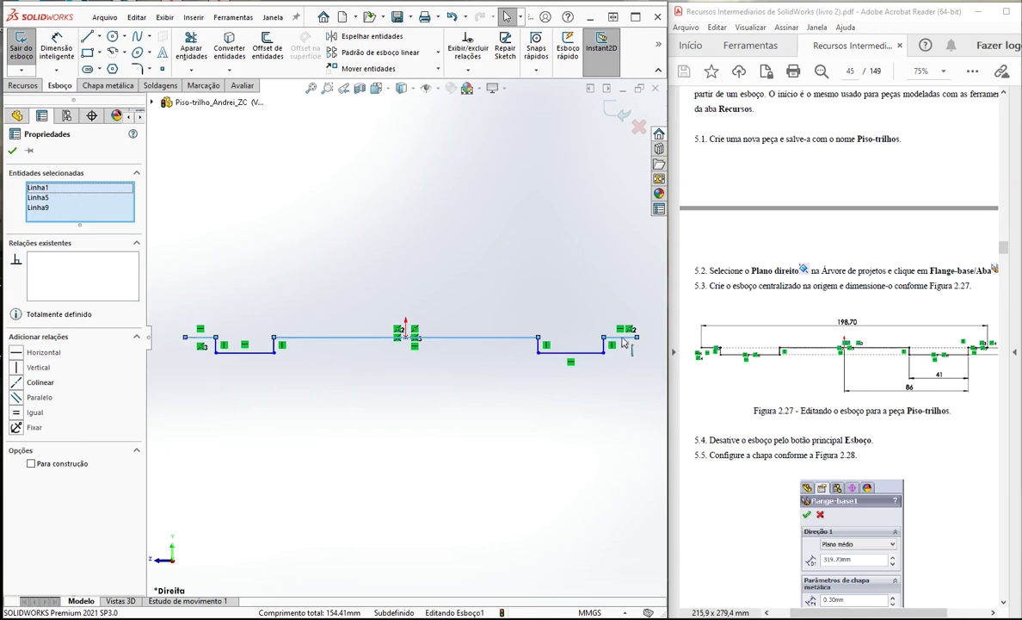
{"action": "left_click", "coordinate": [17, 385]}
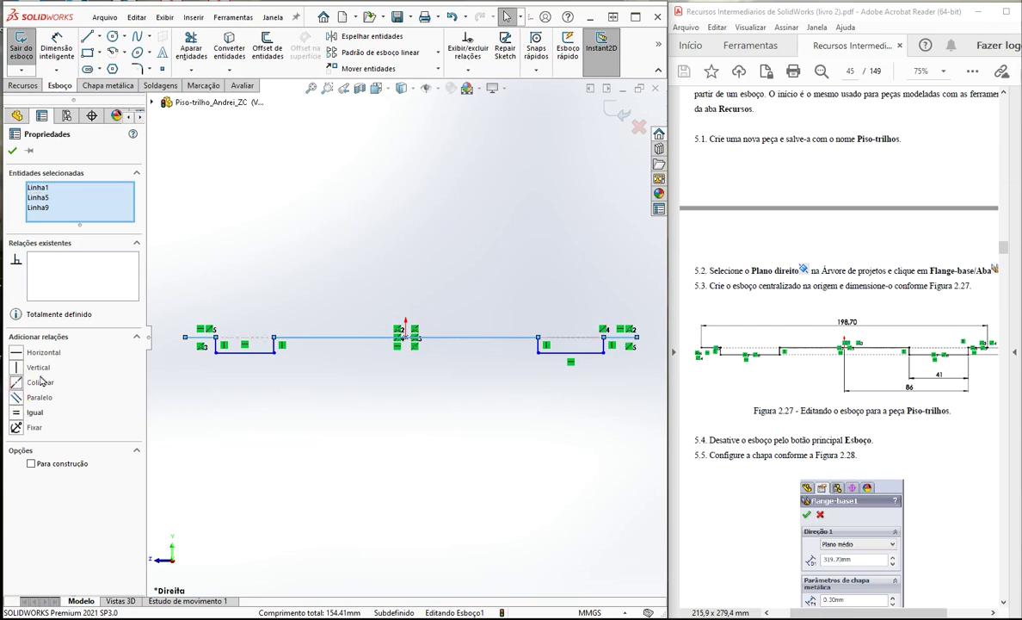
Step: Make the bottom lines of the two channels collinear
{"action": "left_click", "coordinate": [588, 354], "text": "ctrl"}
{"action": "left_click", "coordinate": [17, 385]}
{"action": "left_click", "coordinate": [293, 406]}
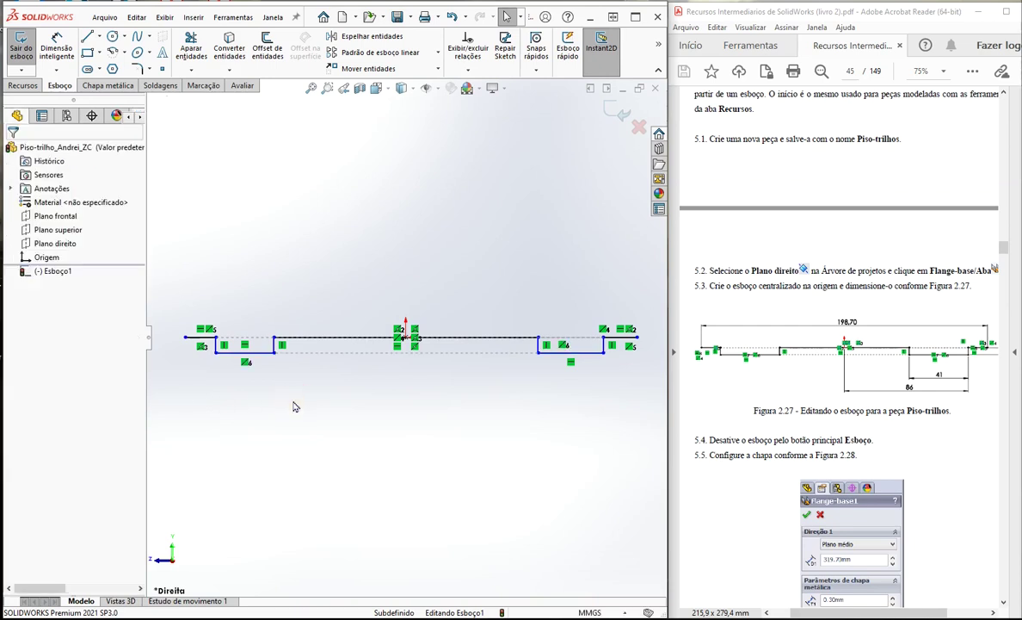
Step: Dimension the channel depth between the right outer segment and the right channel's bottom line as 5 mm
{"action": "left_click", "coordinate": [57, 43]}
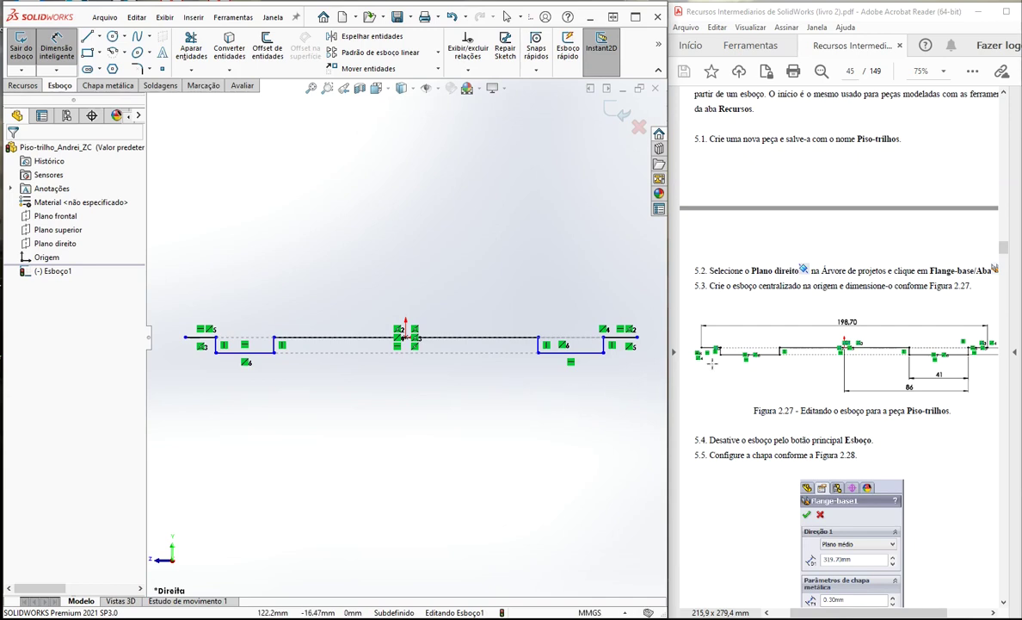
{"action": "left_click_drag", "start_coordinate": [839, 612], "coordinate": [872, 612]}
{"action": "scroll", "coordinate": [648, 340], "scroll_direction": "down", "scroll_amount": 4}
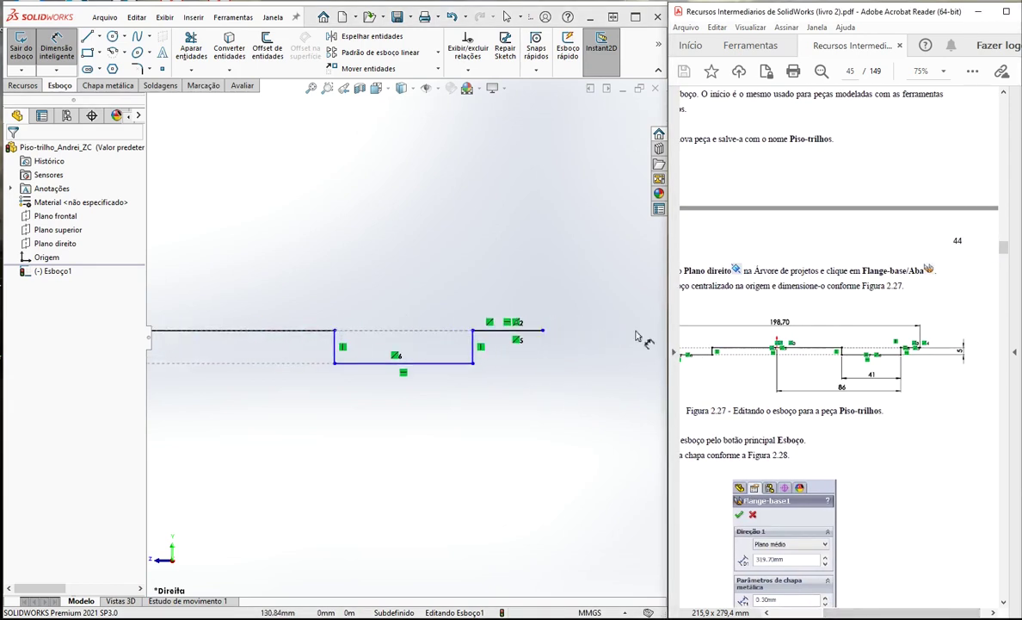
{"action": "left_click", "coordinate": [531, 332]}
{"action": "left_click", "coordinate": [446, 364]}
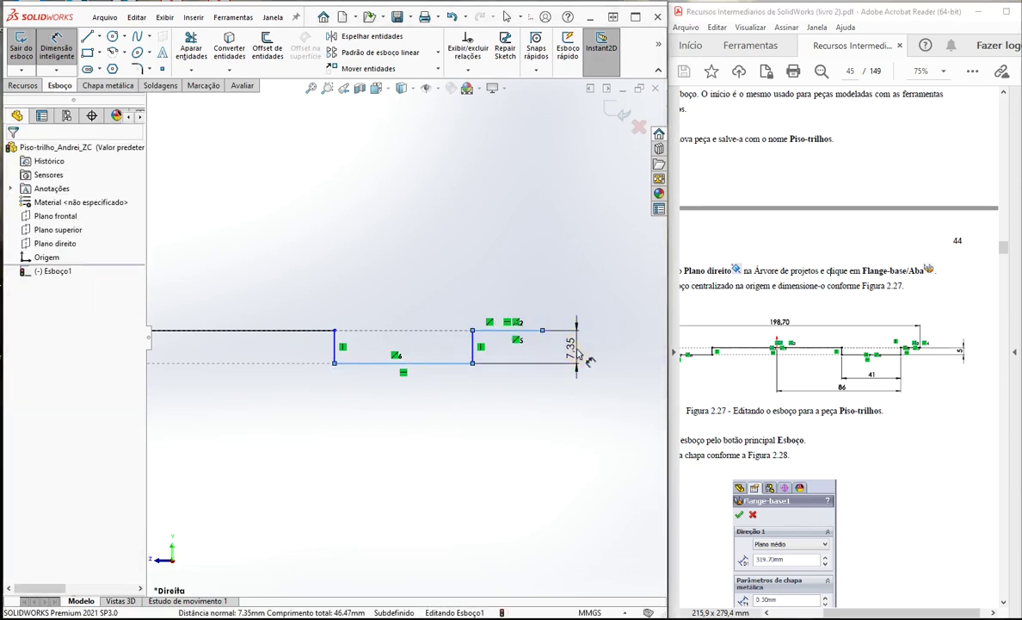
{"action": "left_click", "coordinate": [578, 353]}
{"action": "type", "text": "5"}
{"action": "key", "text": "Return"}
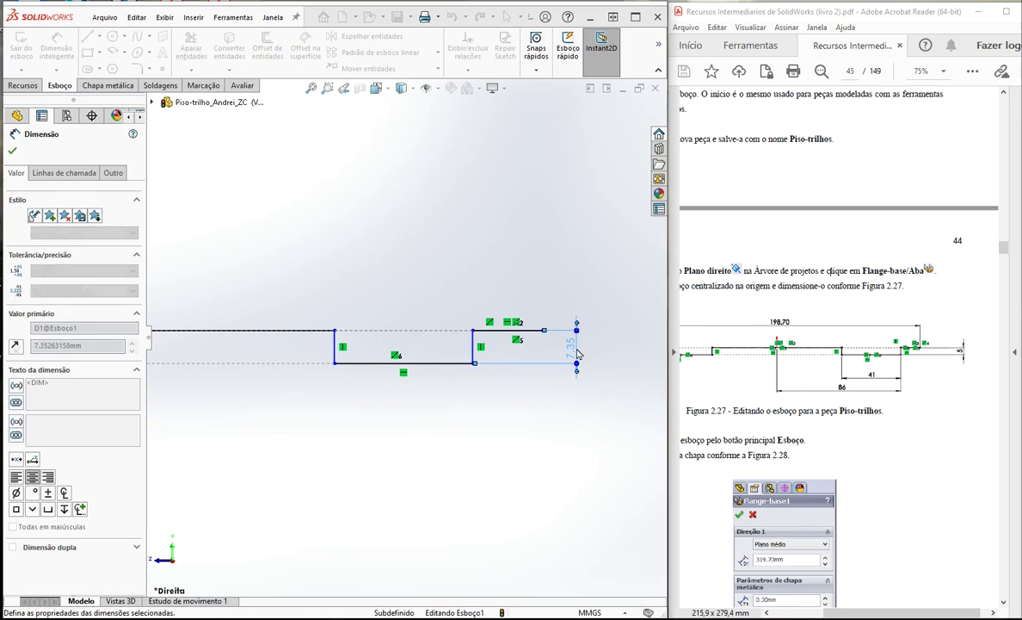
Step: Dimension the width of the right channel's bottom line as 41 mm
{"action": "left_click", "coordinate": [448, 352]}
{"action": "left_click", "coordinate": [413, 393]}
{"action": "type", "text": "41"}
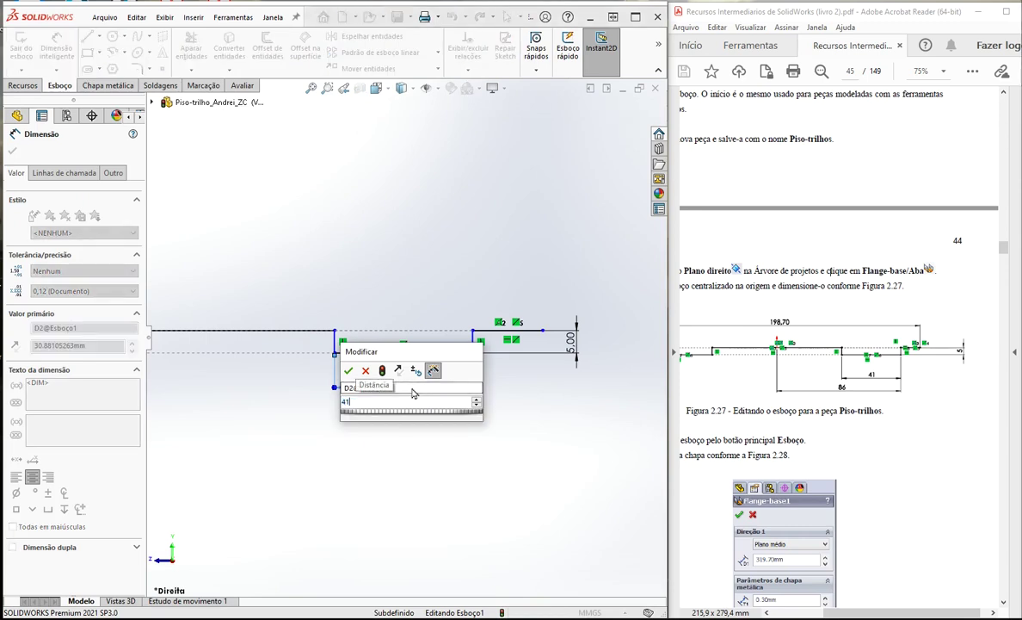
{"action": "key", "text": "Return"}
Step: Dimension the horizontal distance from the origin to the right channel's outer wall as 86 mm
{"action": "scroll", "coordinate": [220, 348], "scroll_direction": "down", "scroll_amount": 2}
{"action": "scroll", "coordinate": [310, 390], "scroll_direction": "up", "scroll_amount": 3}
{"action": "scroll", "coordinate": [571, 322], "scroll_direction": "down", "scroll_amount": 5}
{"action": "left_click", "coordinate": [593, 326]}
{"action": "scroll", "coordinate": [349, 326], "scroll_direction": "up", "scroll_amount": 5}
{"action": "scroll", "coordinate": [353, 322], "scroll_direction": "down", "scroll_amount": 5}
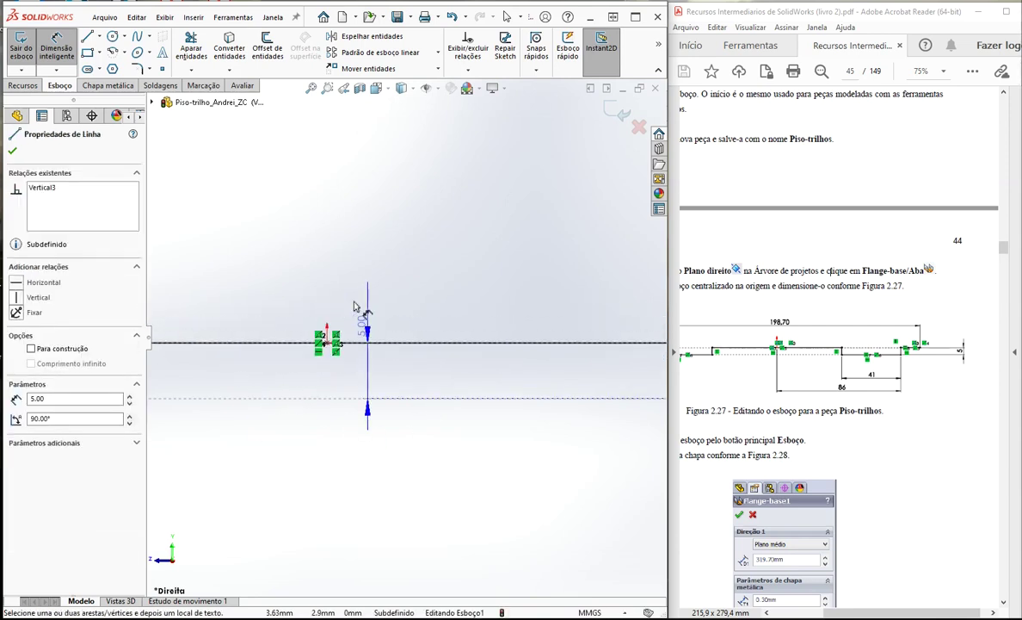
{"action": "left_click", "coordinate": [319, 389]}
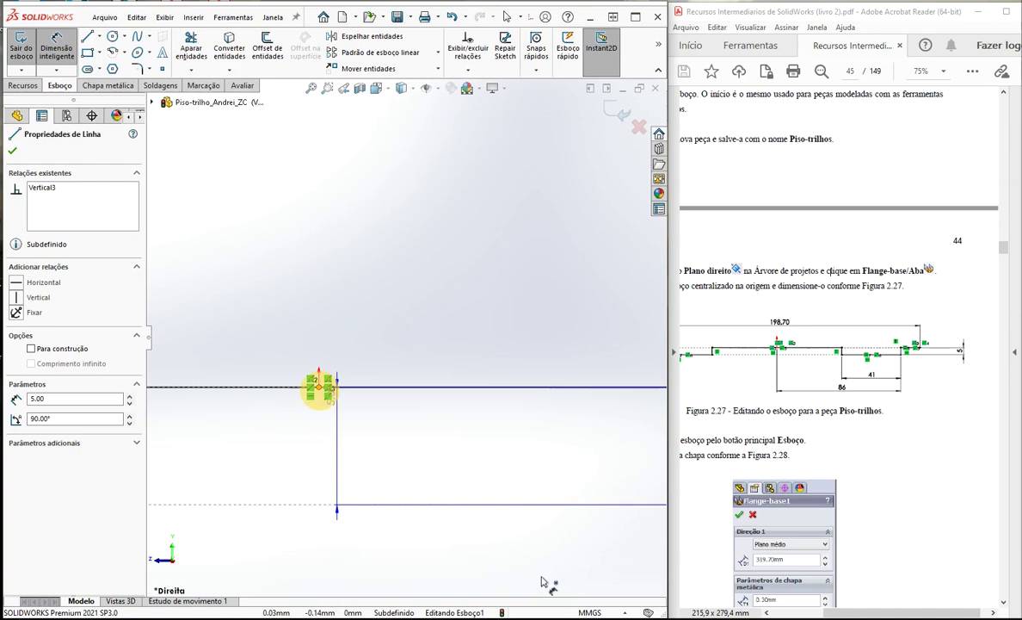
{"action": "scroll", "coordinate": [561, 544], "scroll_direction": "up", "scroll_amount": 6}
{"action": "scroll", "coordinate": [590, 461], "scroll_direction": "up", "scroll_amount": 5}
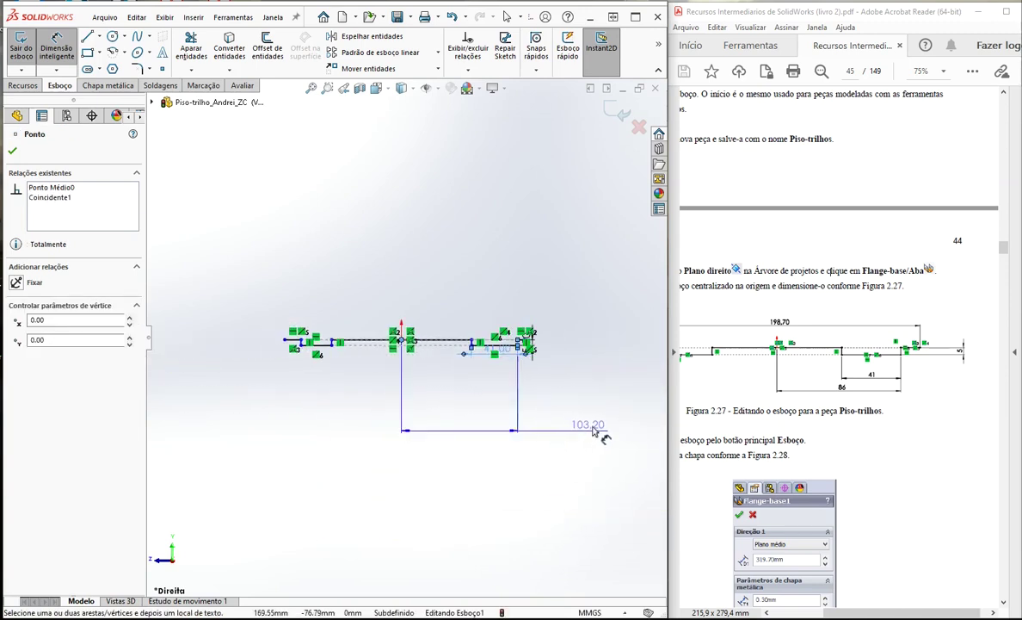
{"action": "left_click", "coordinate": [469, 384]}
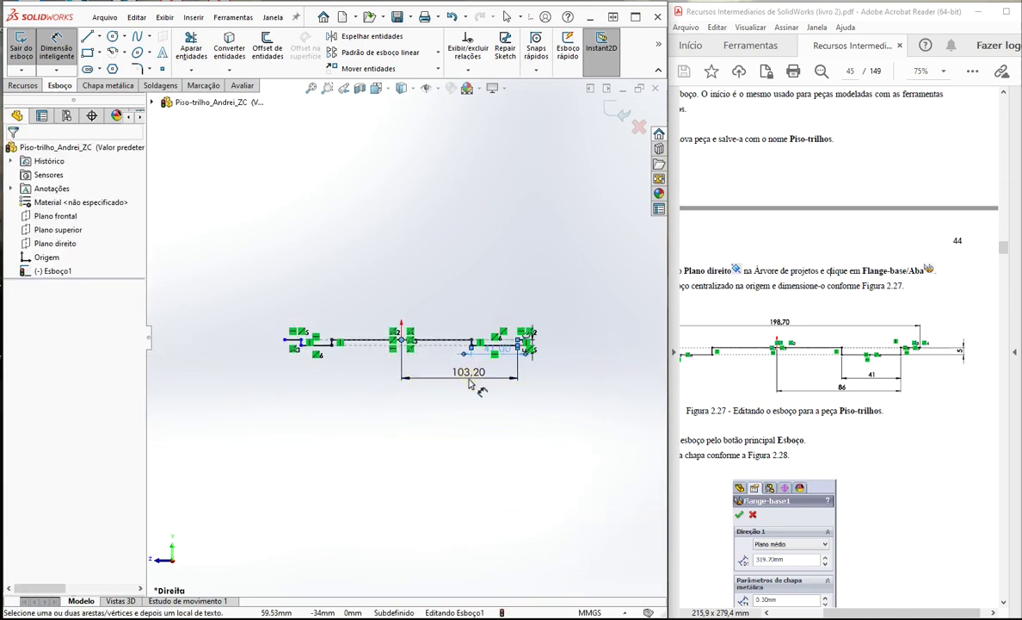
{"action": "type", "text": "86"}
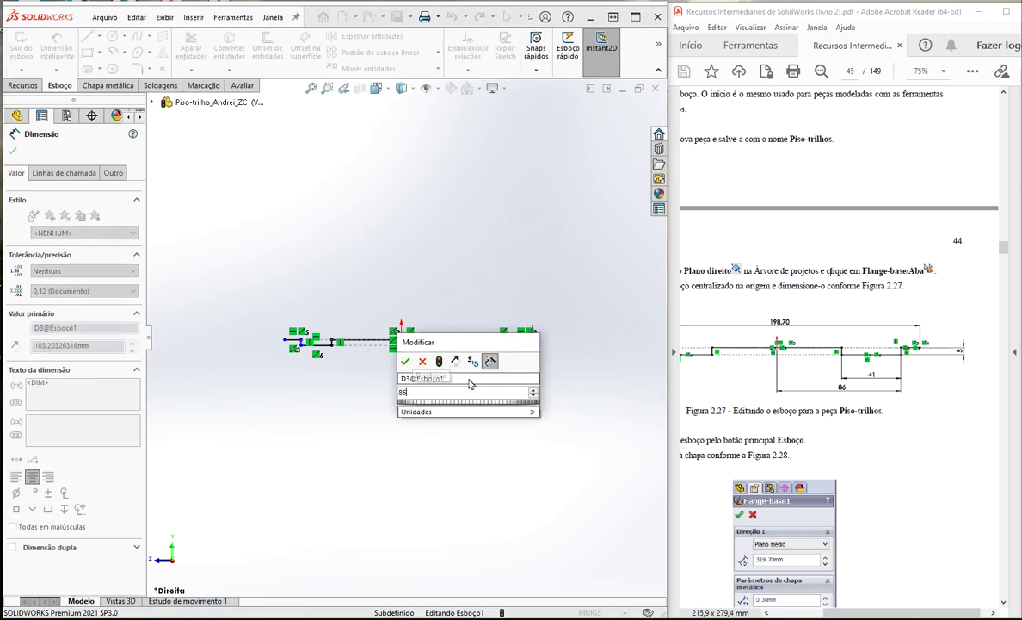
{"action": "key", "text": "Return"}
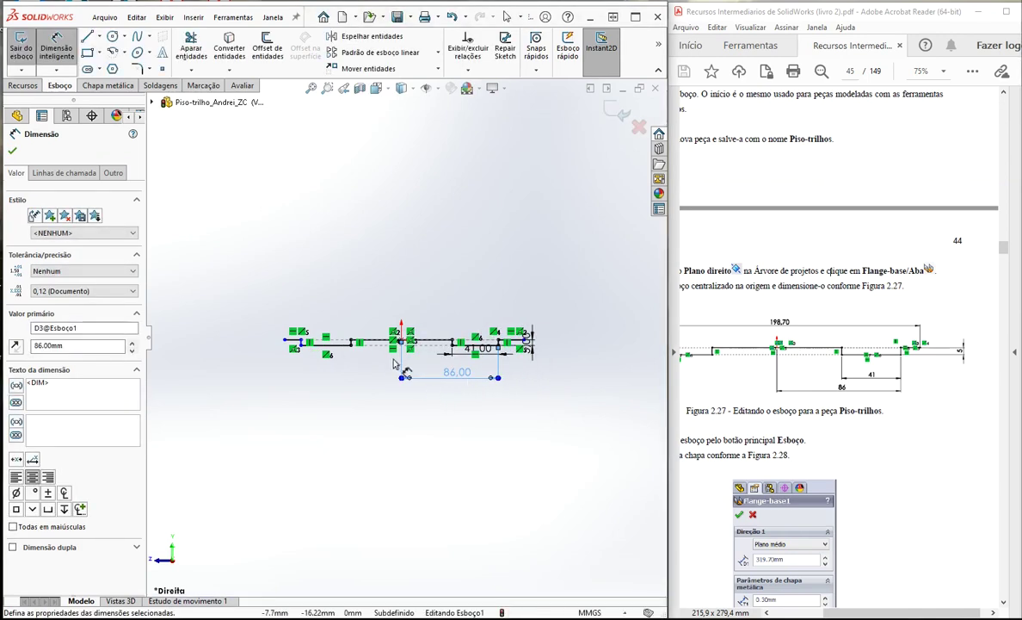
{"action": "scroll", "coordinate": [393, 355], "scroll_direction": "down", "scroll_amount": 3}
{"action": "key", "text": "Escape"}
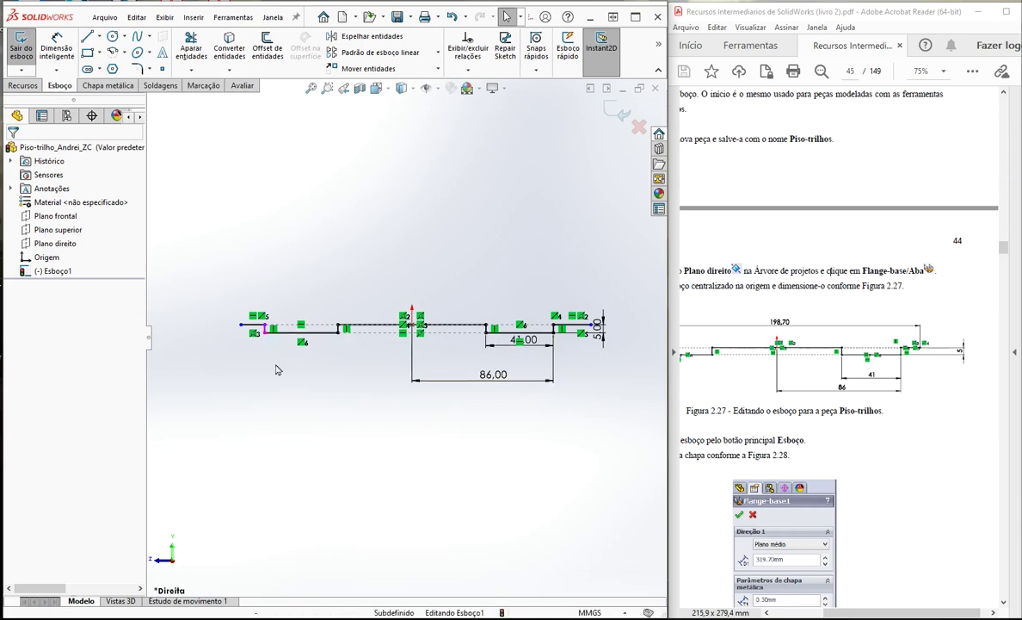
Step: Move the left channel's outer wall sideways to test whether it is still free
{"action": "scroll", "coordinate": [241, 324], "scroll_direction": "down", "scroll_amount": 1}
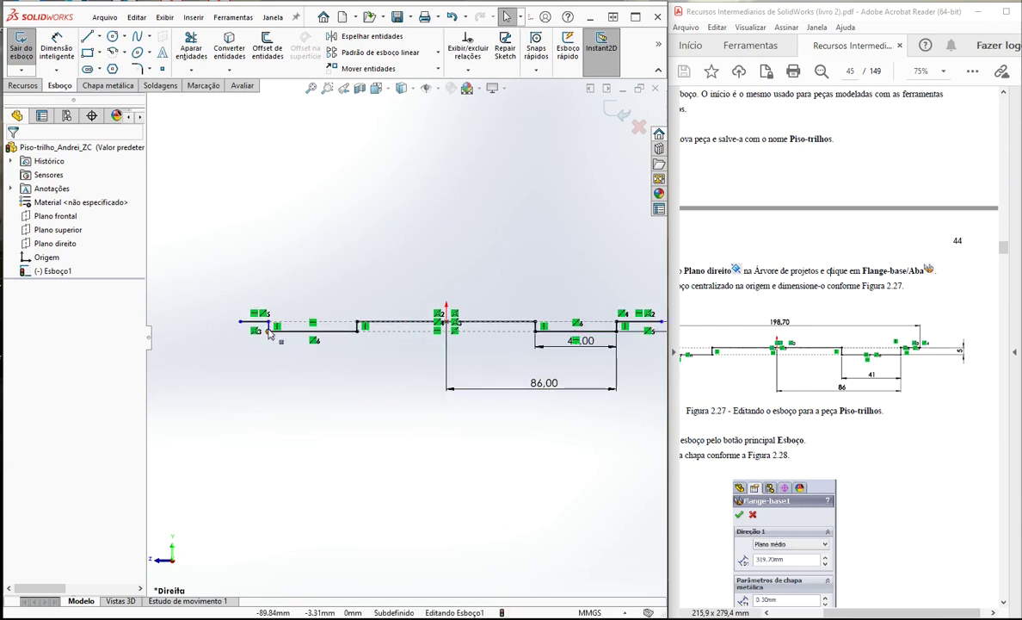
{"action": "scroll", "coordinate": [268, 333], "scroll_direction": "down", "scroll_amount": 1}
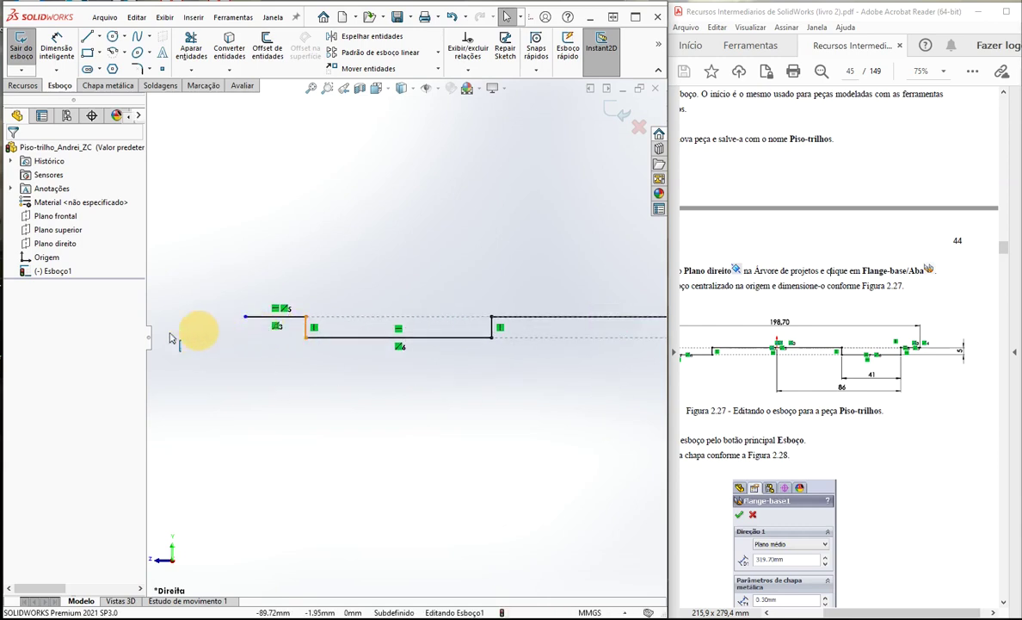
{"action": "left_click", "coordinate": [245, 336]}
{"action": "mouse_move", "coordinate": [247, 342]}
{"action": "left_mouse_down"}
{"action": "mouse_move", "coordinate": [197, 328]}
{"action": "mouse_move", "coordinate": [365, 356]}
{"action": "mouse_move", "coordinate": [197, 341]}
{"action": "mouse_move", "coordinate": [333, 351]}
{"action": "mouse_move", "coordinate": [321, 358]}
{"action": "left_mouse_up"}
{"action": "scroll", "coordinate": [523, 349], "scroll_direction": "up", "scroll_amount": 3}
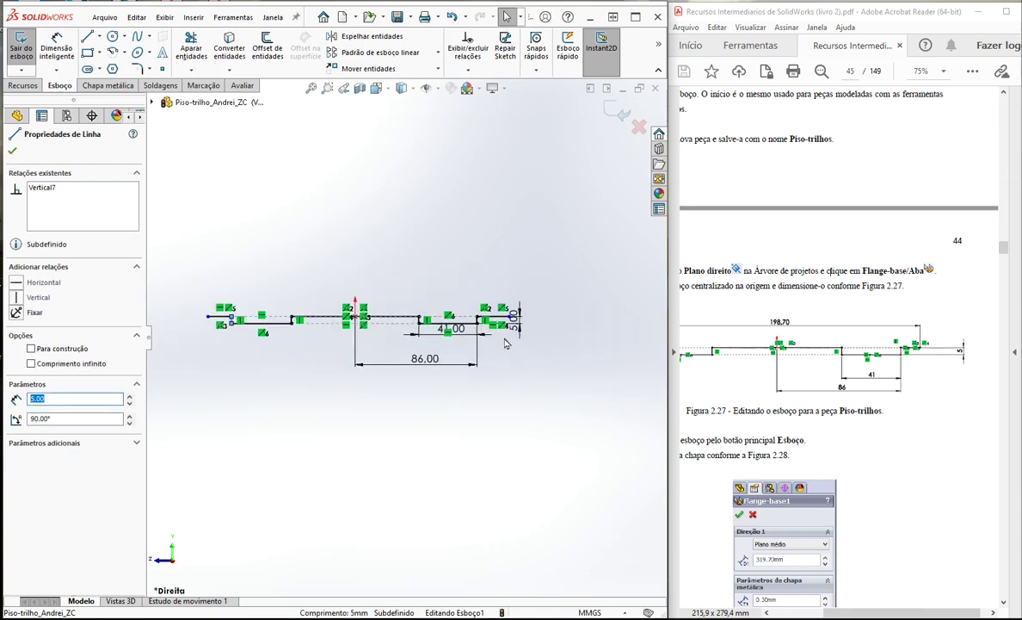
Step: Make the bottom lines of the left and right channels equal in length
{"action": "left_click", "coordinate": [233, 330]}
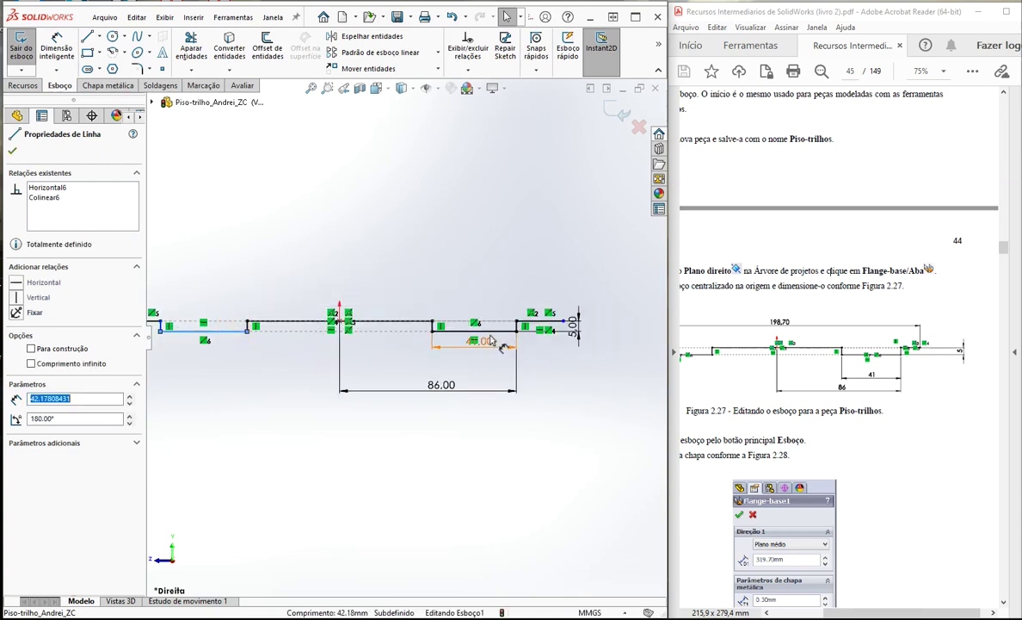
{"action": "left_click", "coordinate": [495, 332], "text": "ctrl"}
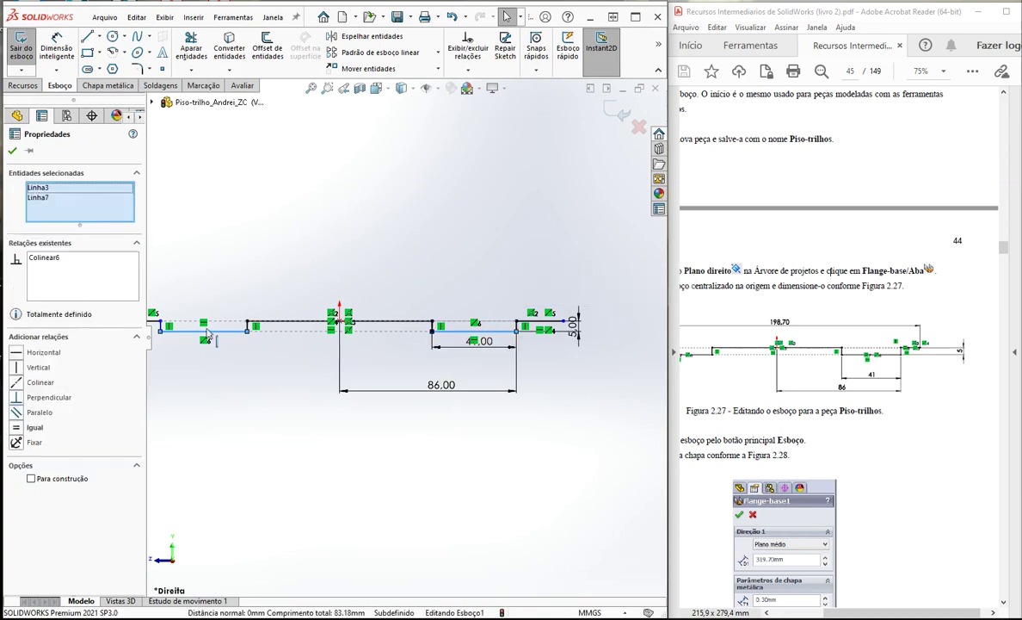
{"action": "left_click", "coordinate": [19, 427]}
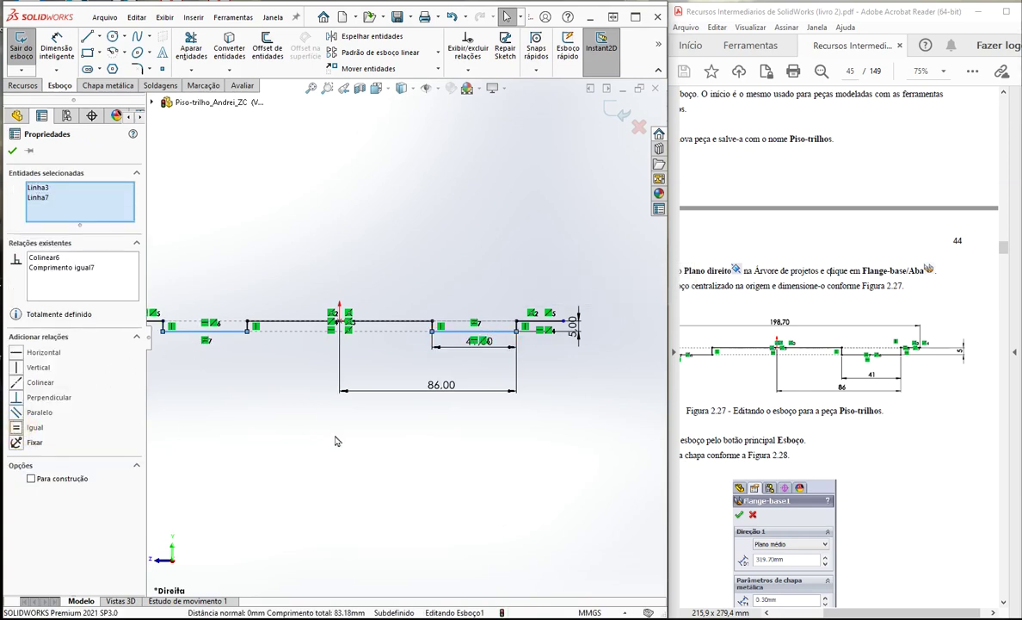
{"action": "left_click", "coordinate": [320, 430]}
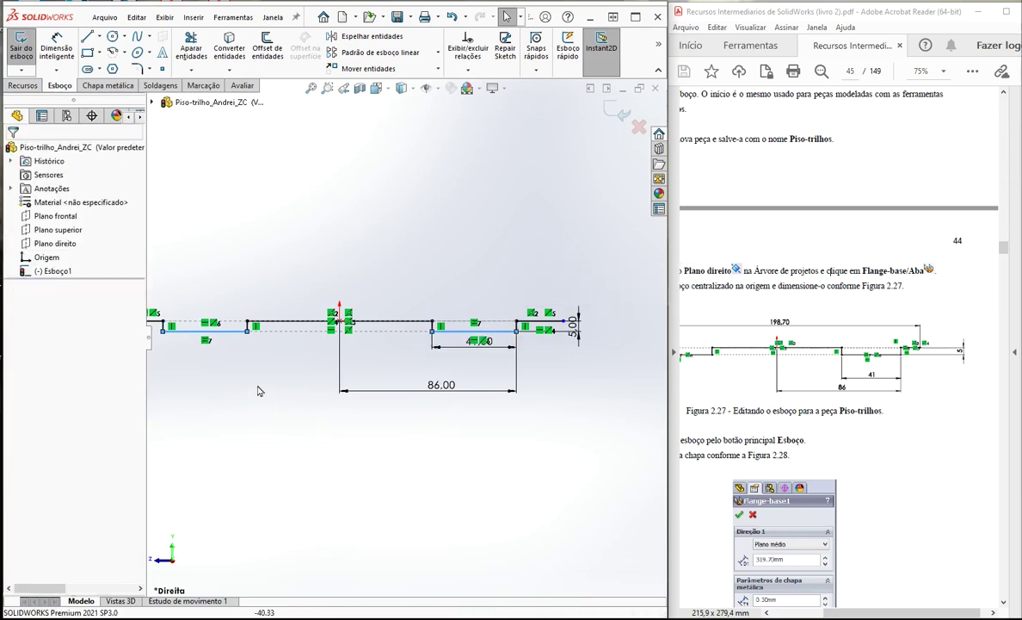
Step: Make the left and right outer end segments of the profile equal in length
{"action": "scroll", "coordinate": [240, 348], "scroll_direction": "down", "scroll_amount": 3}
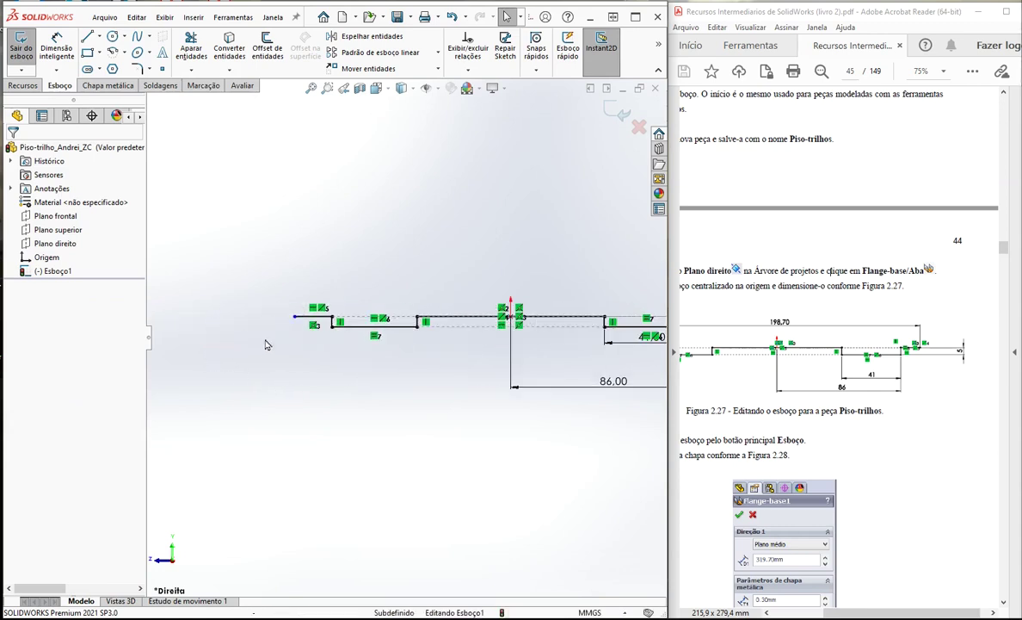
{"action": "scroll", "coordinate": [387, 344], "scroll_direction": "up", "scroll_amount": 3}
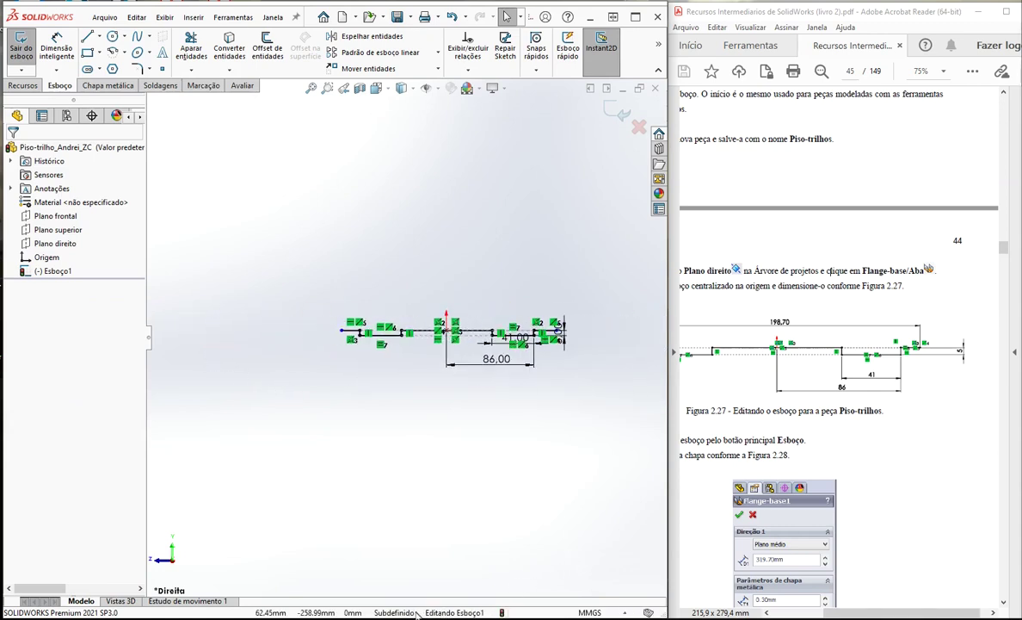
{"action": "scroll", "coordinate": [559, 335], "scroll_direction": "down", "scroll_amount": 4}
{"action": "scroll", "coordinate": [559, 336], "scroll_direction": "up", "scroll_amount": 3}
{"action": "scroll", "coordinate": [585, 336], "scroll_direction": "down", "scroll_amount": 3}
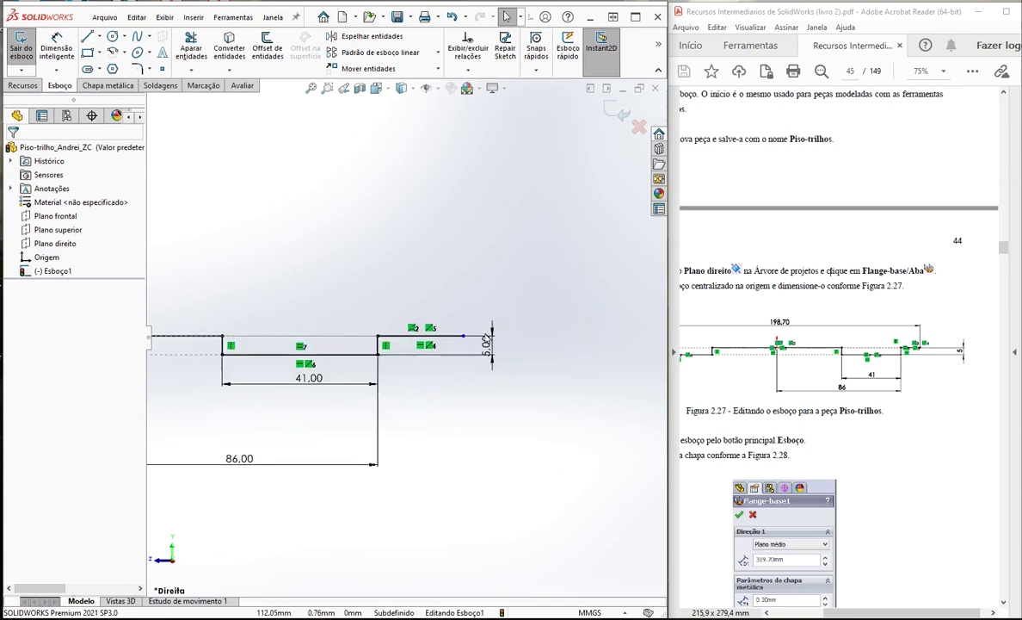
{"action": "scroll", "coordinate": [491, 336], "scroll_direction": "down", "scroll_amount": 2}
{"action": "mouse_move", "coordinate": [444, 337]}
{"action": "left_mouse_down"}
{"action": "mouse_move", "coordinate": [600, 346]}
{"action": "mouse_move", "coordinate": [353, 335]}
{"action": "mouse_move", "coordinate": [434, 347]}
{"action": "mouse_move", "coordinate": [372, 336]}
{"action": "mouse_move", "coordinate": [441, 338]}
{"action": "left_mouse_up"}
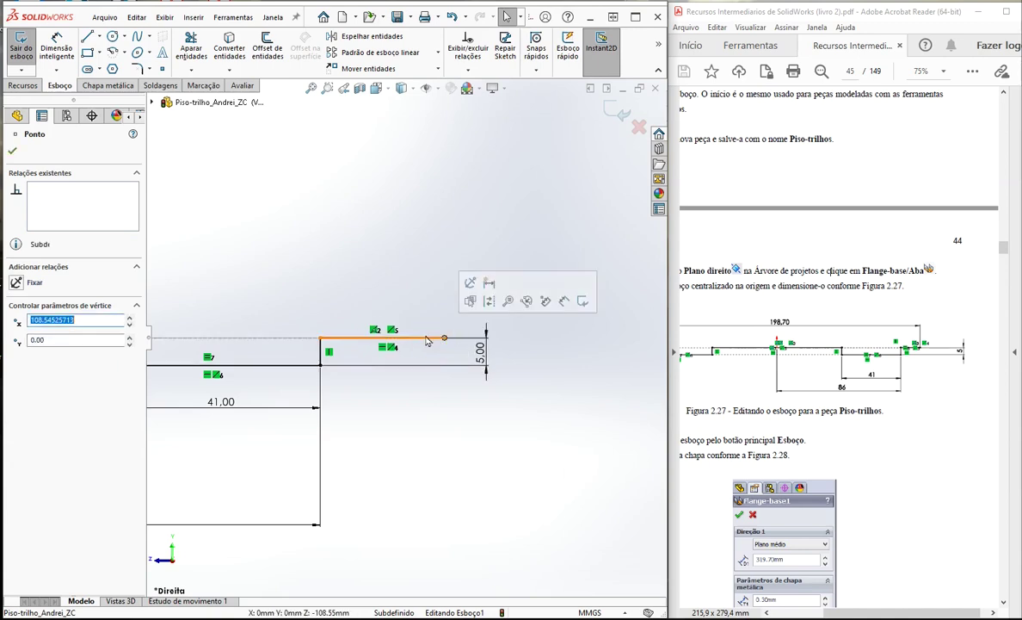
{"action": "left_click", "coordinate": [360, 339]}
{"action": "scroll", "coordinate": [326, 354], "scroll_direction": "up", "scroll_amount": 3}
{"action": "scroll", "coordinate": [266, 345], "scroll_direction": "down", "scroll_amount": 5}
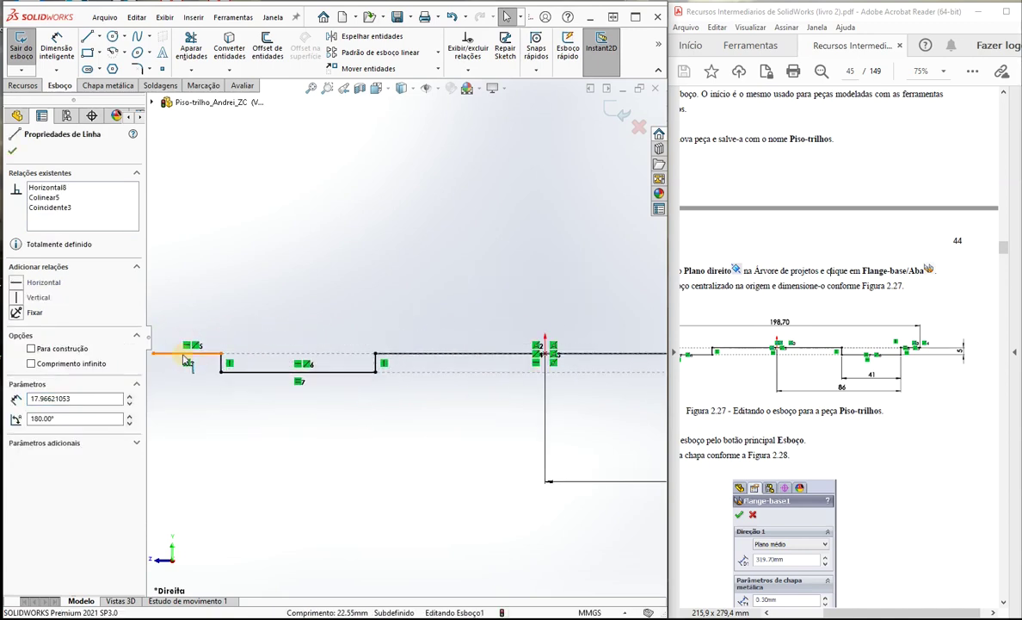
{"action": "left_click", "coordinate": [184, 356], "text": "ctrl"}
{"action": "left_click", "coordinate": [26, 427]}
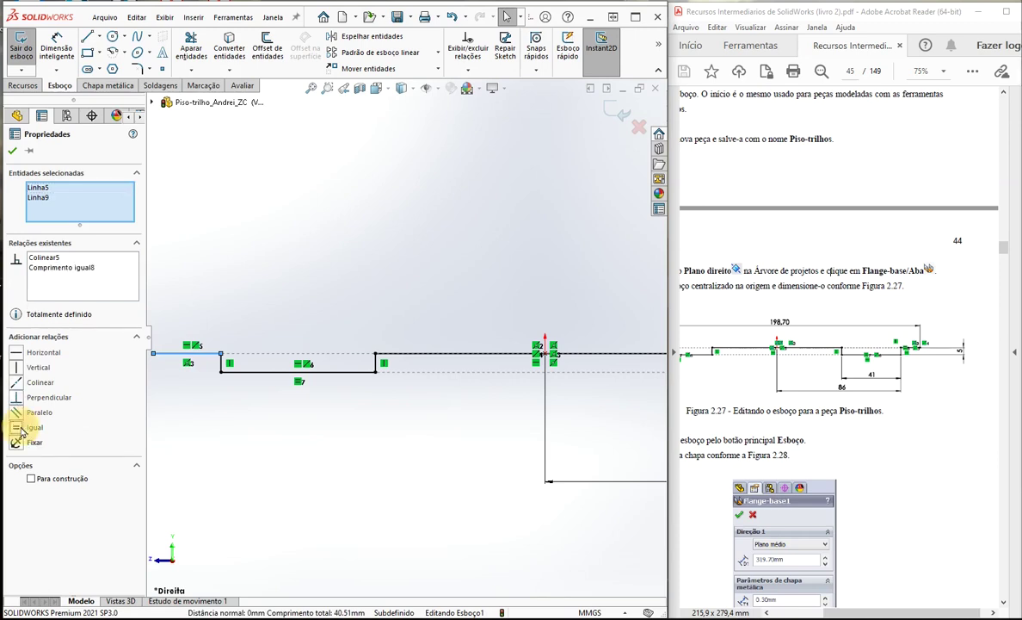
Step: Move the profile's left endpoint sideways to test whether it is still free, and inspect the relations of the left outer segment
{"action": "scroll", "coordinate": [403, 410], "scroll_direction": "up", "scroll_amount": 5}
{"action": "scroll", "coordinate": [461, 294], "scroll_direction": "down", "scroll_amount": 5}
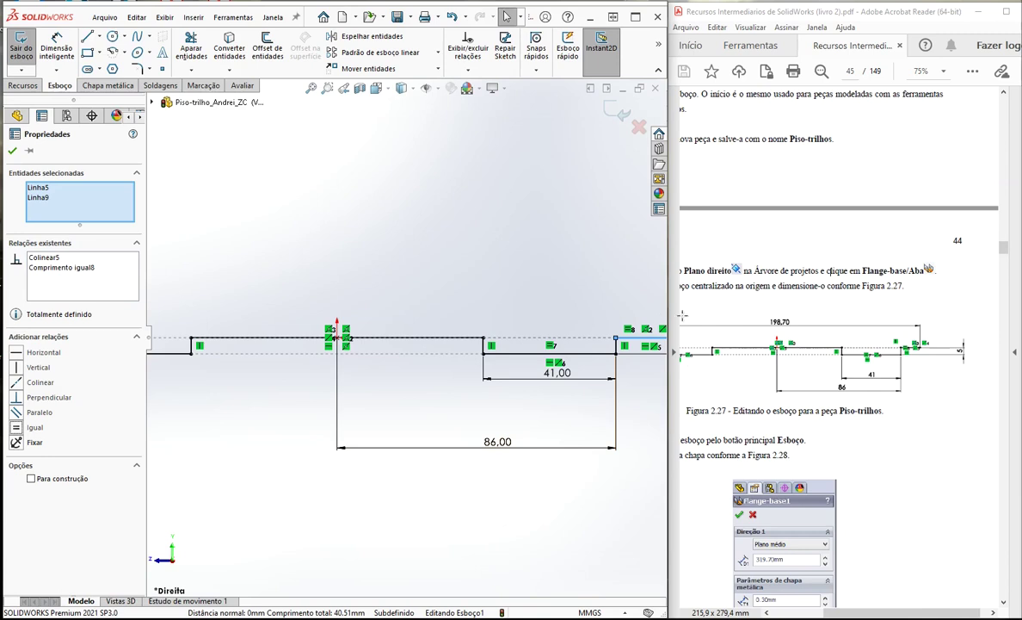
{"action": "scroll", "coordinate": [407, 344], "scroll_direction": "up", "scroll_amount": 5}
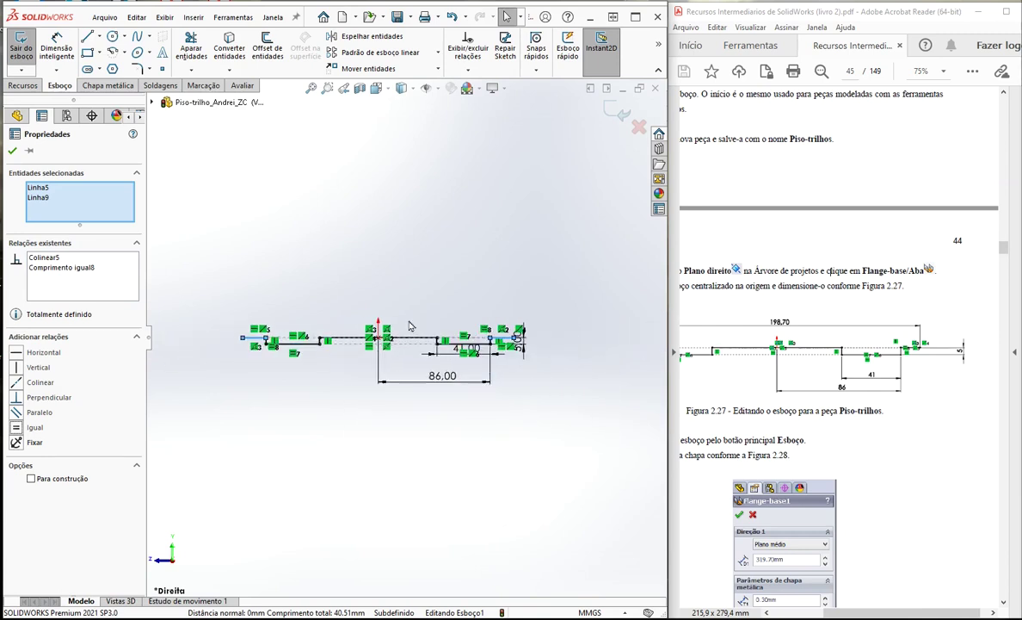
{"action": "left_click", "coordinate": [327, 297]}
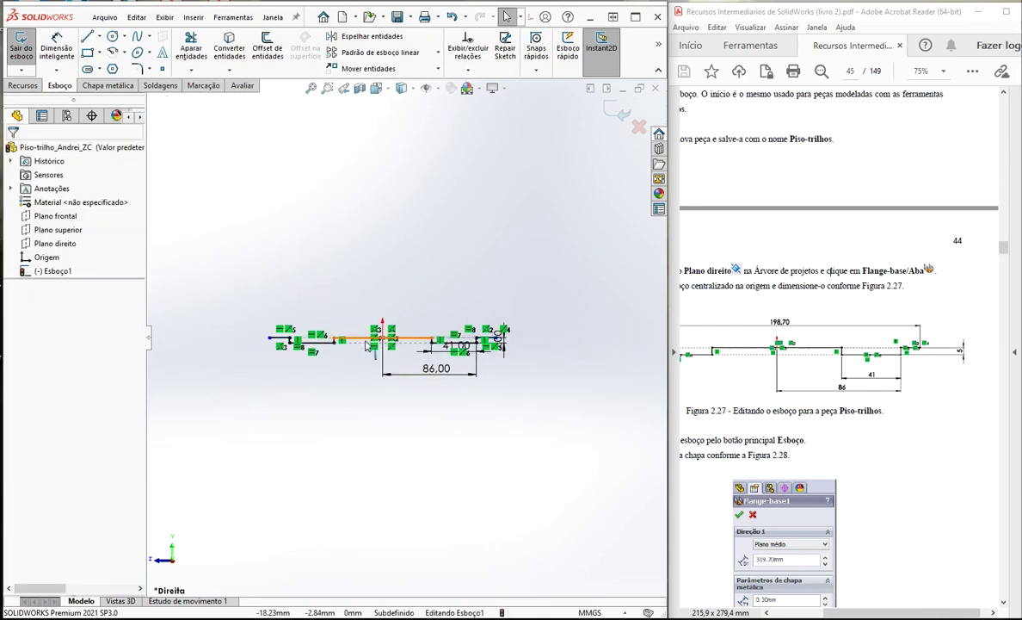
{"action": "scroll", "coordinate": [365, 345], "scroll_direction": "down", "scroll_amount": 2}
{"action": "scroll", "coordinate": [335, 351], "scroll_direction": "down", "scroll_amount": 2}
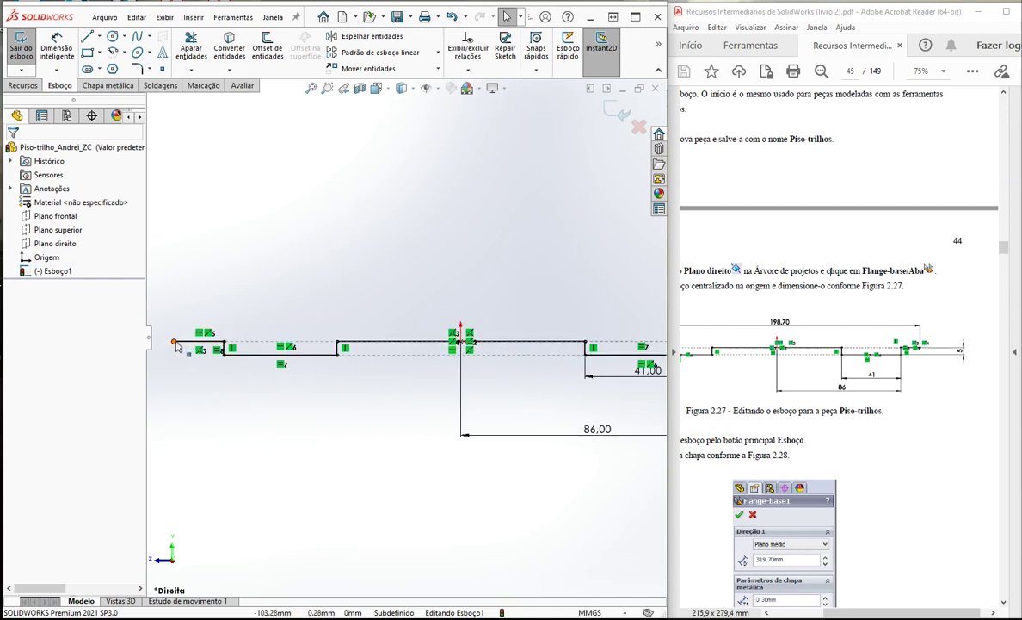
{"action": "mouse_move", "coordinate": [175, 342]}
{"action": "left_mouse_down"}
{"action": "mouse_move", "coordinate": [235, 343]}
{"action": "mouse_move", "coordinate": [168, 355]}
{"action": "mouse_move", "coordinate": [239, 347]}
{"action": "mouse_move", "coordinate": [181, 342]}
{"action": "left_mouse_up"}
{"action": "left_click", "coordinate": [205, 343]}
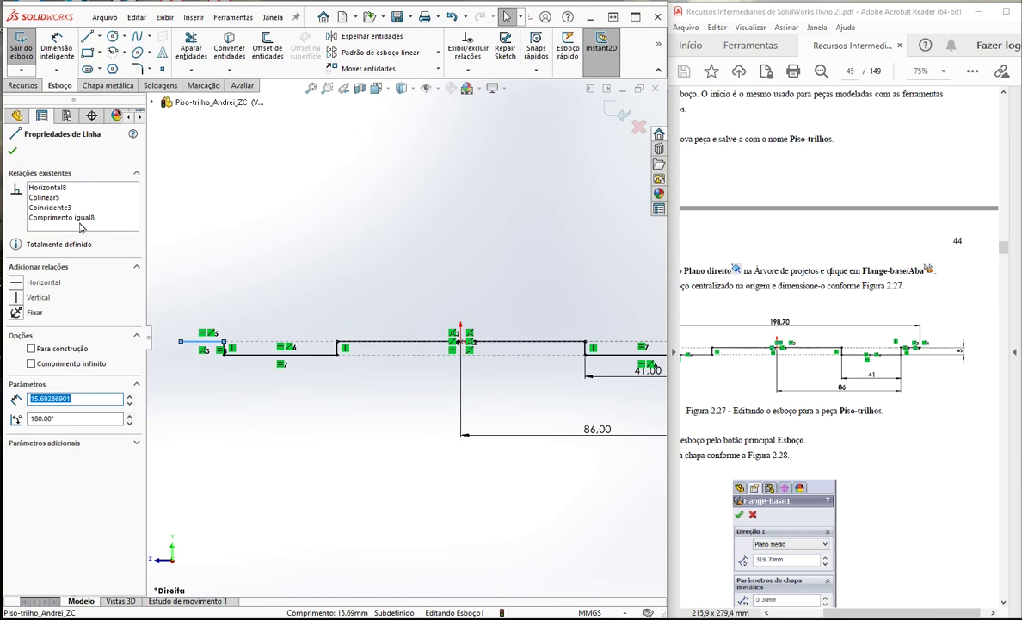
Step: Dimension the overall width between the profile's two outer endpoints as 198,70 mm
{"action": "scroll", "coordinate": [368, 415], "scroll_direction": "up", "scroll_amount": 2}
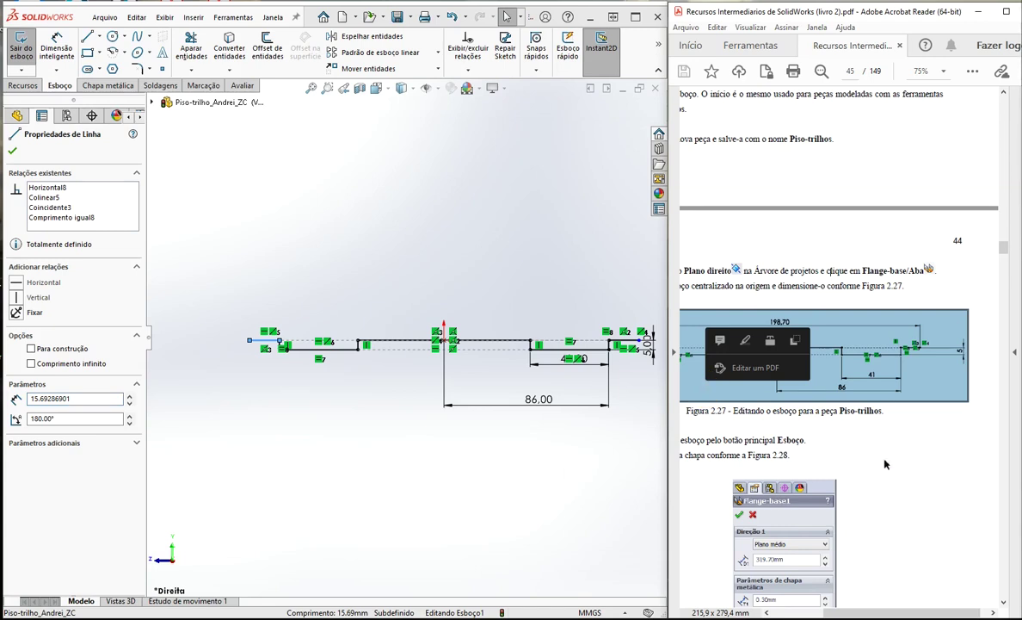
{"action": "scroll", "coordinate": [754, 386], "scroll_direction": "up", "scroll_amount": 2}
{"action": "scroll", "coordinate": [757, 370], "scroll_direction": "down", "scroll_amount": 1}
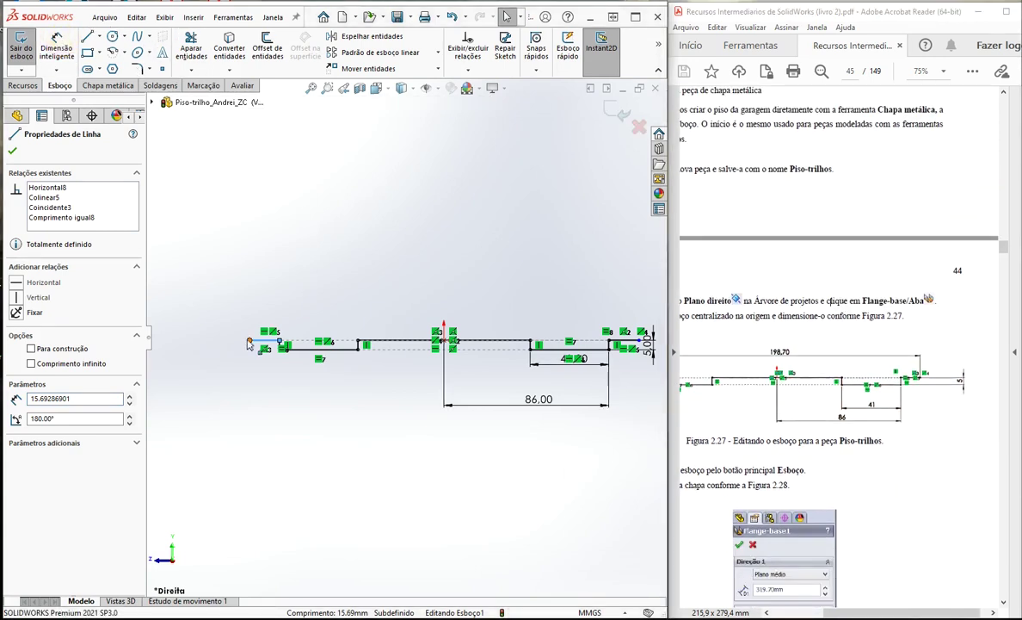
{"action": "left_click", "coordinate": [58, 46]}
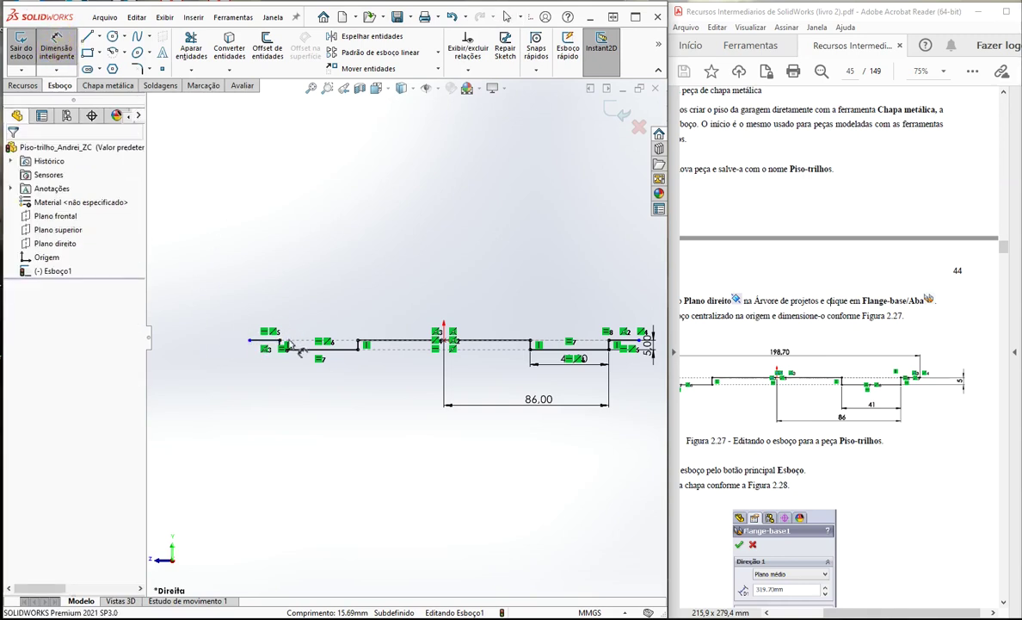
{"action": "left_click", "coordinate": [251, 339]}
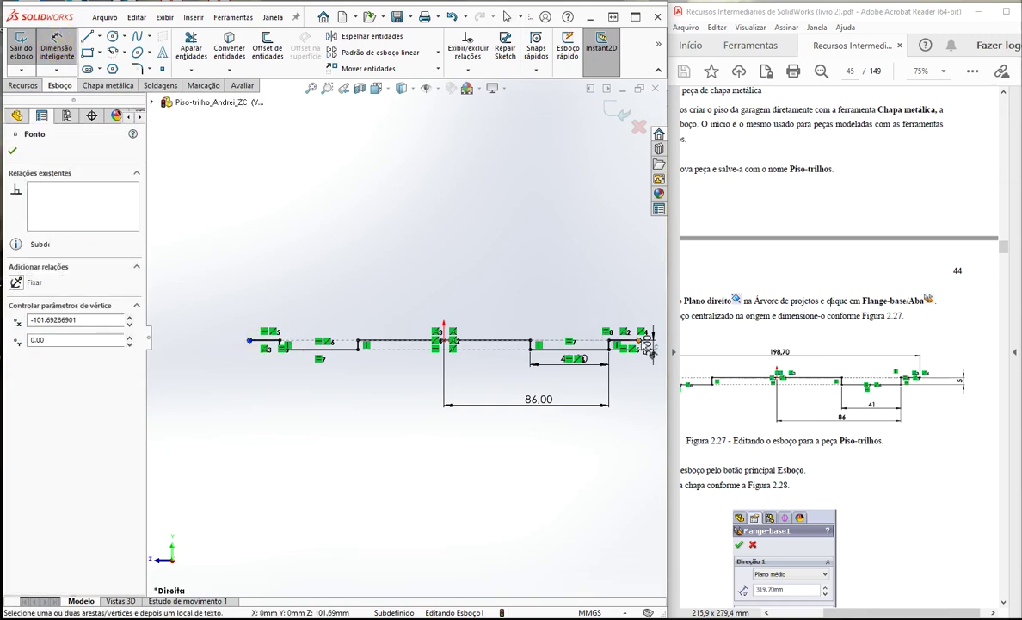
{"action": "left_click", "coordinate": [639, 340]}
{"action": "left_click", "coordinate": [461, 295]}
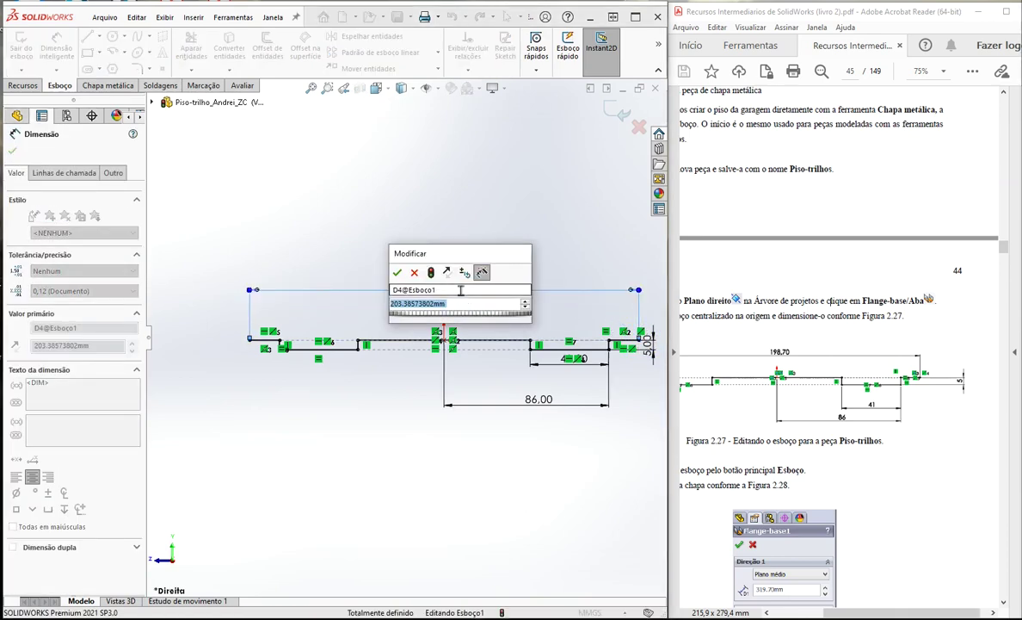
{"action": "type", "text": "19870"}
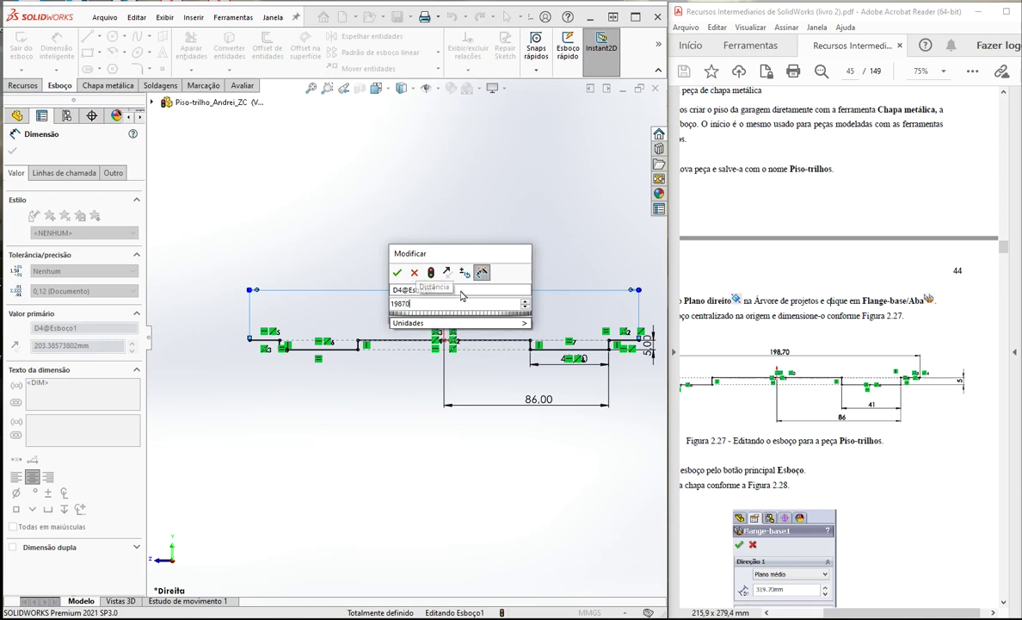
{"action": "key", "text": "BackSpace"}
{"action": "key", "text": "BackSpace"}
{"action": "type", "text": ",70"}
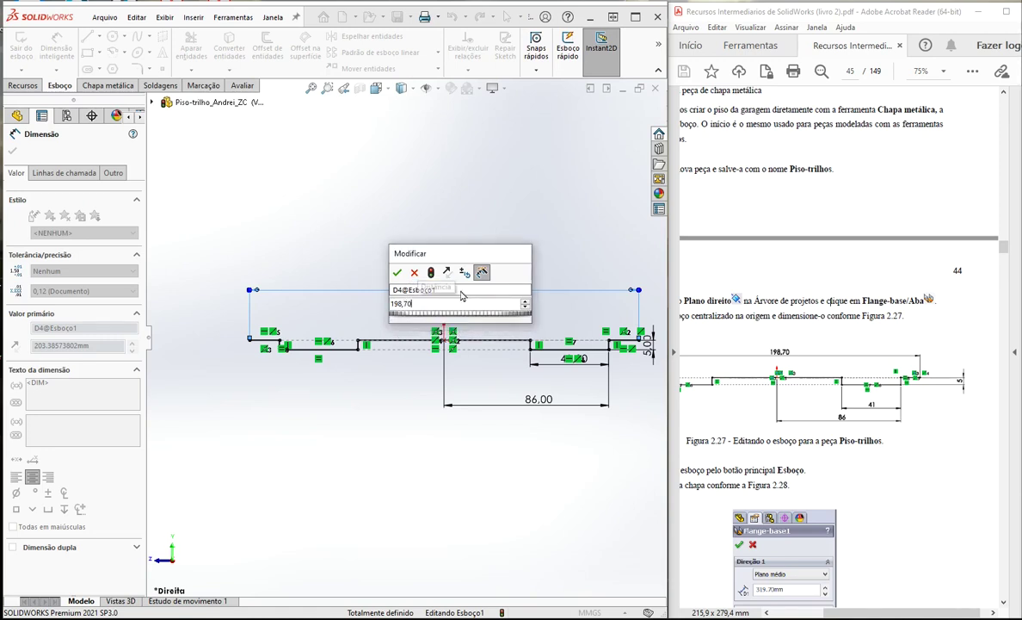
{"action": "key", "text": "Return"}
{"action": "key", "text": "Escape"}
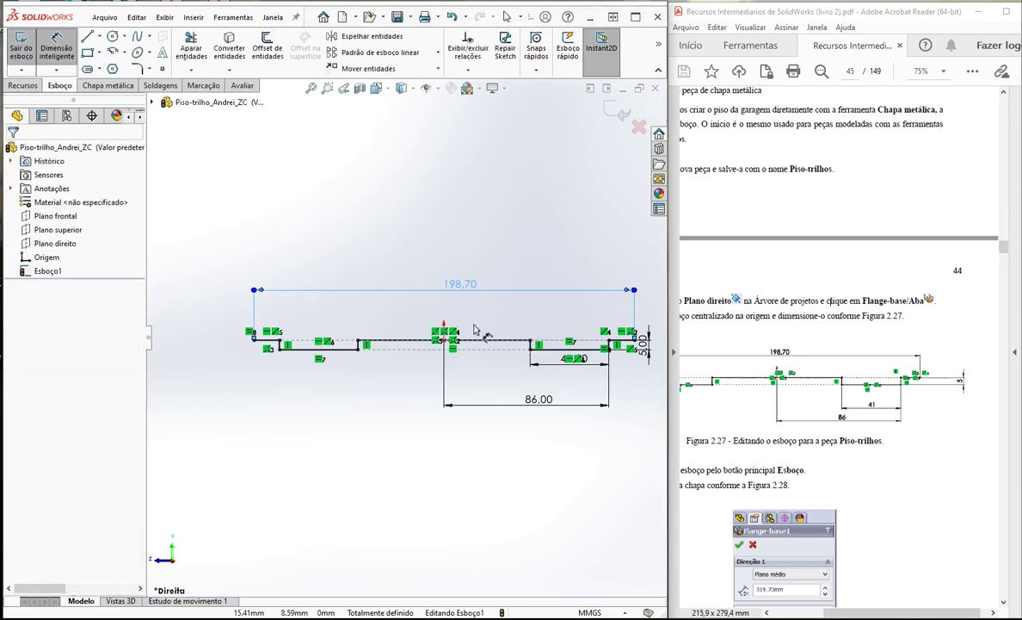
Step: Start a Flange-base/Aba from the dimensioned profile and pull its depth out to about 93 mm
{"action": "scroll", "coordinate": [457, 328], "scroll_direction": "down", "scroll_amount": 2}
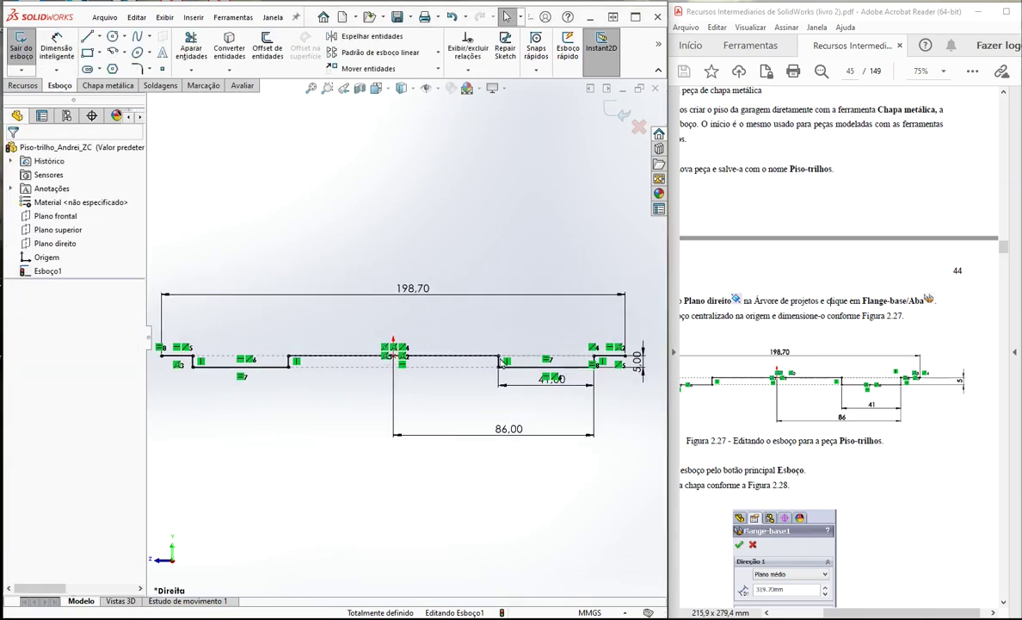
{"action": "scroll", "coordinate": [381, 374], "scroll_direction": "down", "scroll_amount": 1}
{"action": "scroll", "coordinate": [382, 374], "scroll_direction": "up", "scroll_amount": 2}
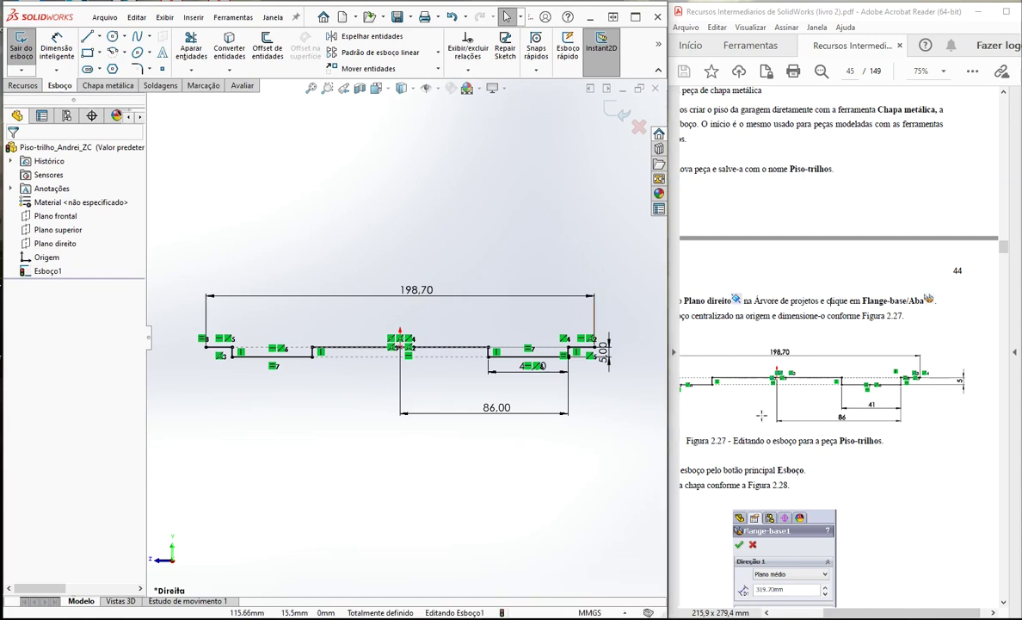
{"action": "scroll", "coordinate": [762, 416], "scroll_direction": "down", "scroll_amount": 2}
{"action": "mouse_move", "coordinate": [865, 615]}
{"action": "left_mouse_down"}
{"action": "mouse_move", "coordinate": [833, 614]}
{"action": "mouse_move", "coordinate": [846, 617]}
{"action": "left_mouse_up"}
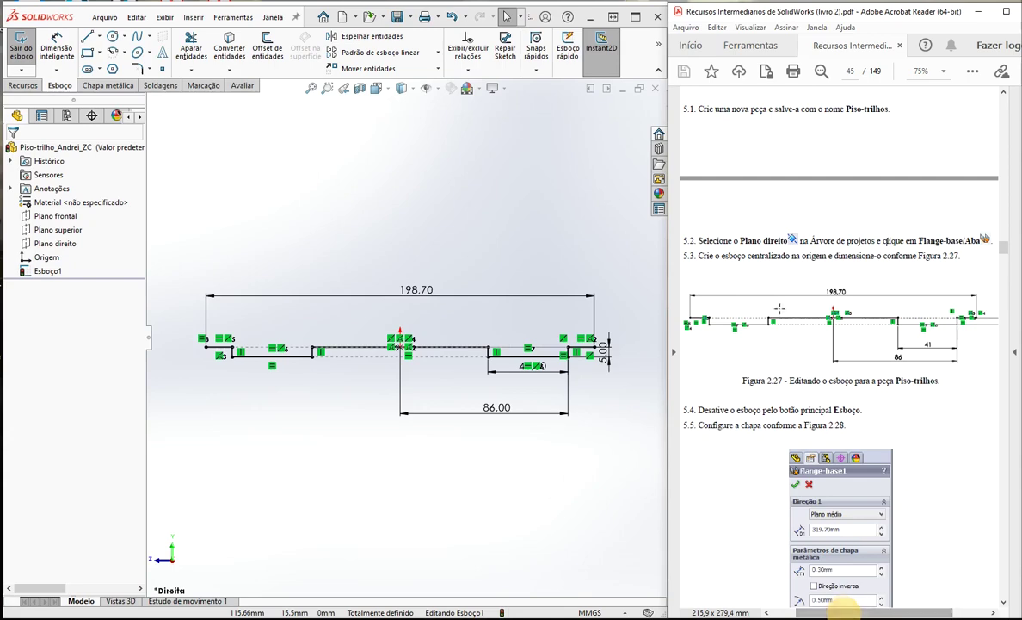
{"action": "scroll", "coordinate": [765, 286], "scroll_direction": "down", "scroll_amount": 4}
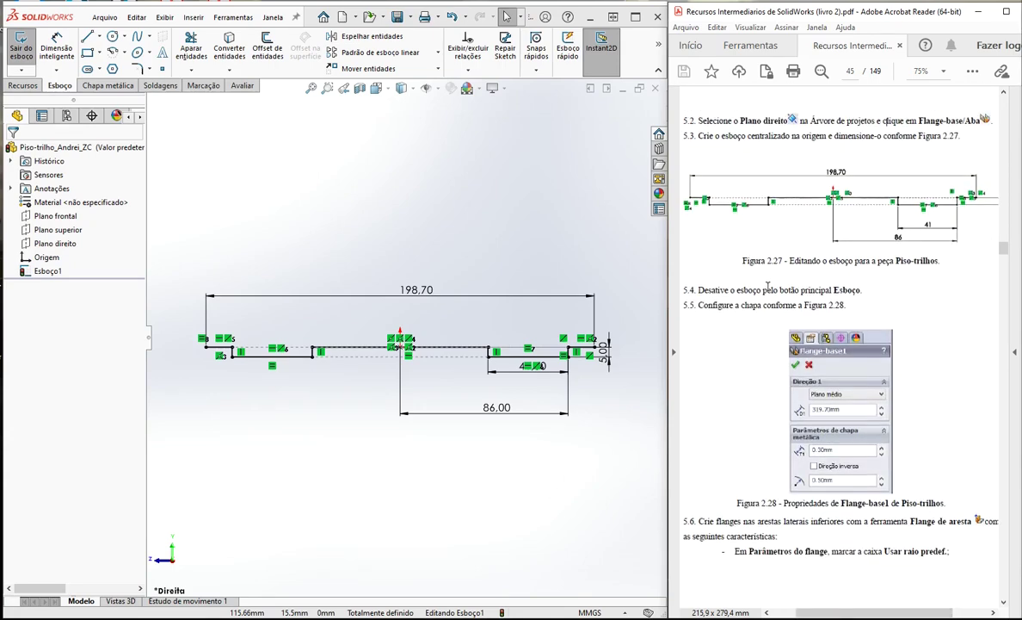
{"action": "left_click", "coordinate": [105, 85]}
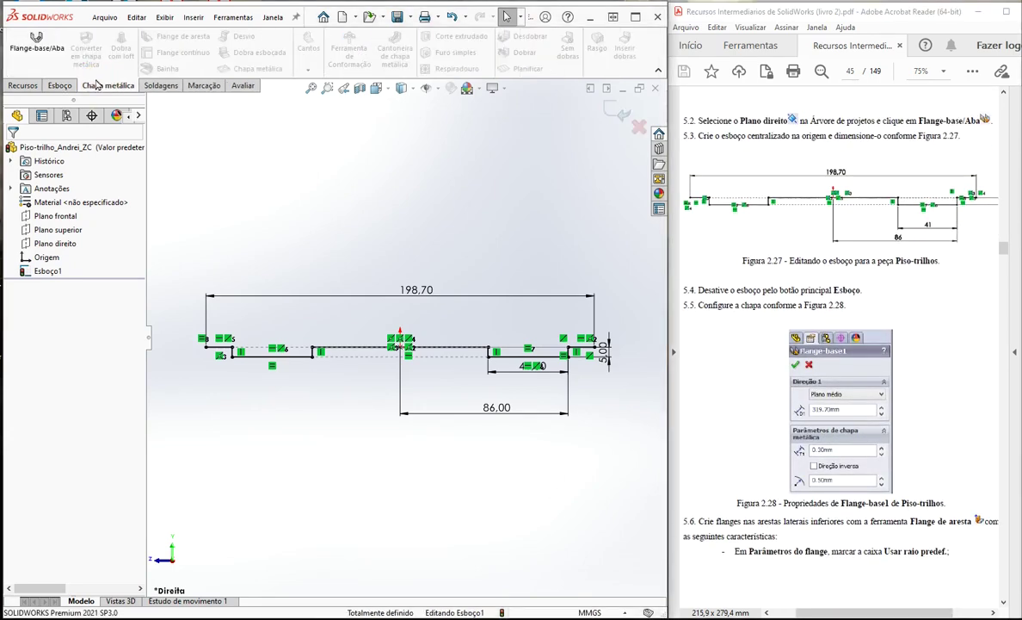
{"action": "left_click", "coordinate": [39, 47]}
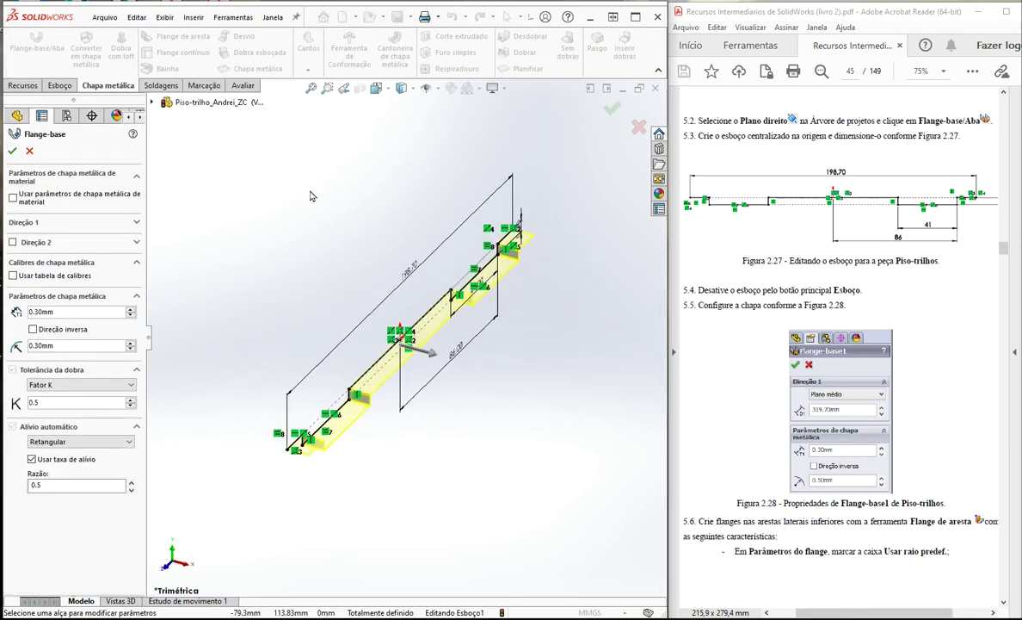
{"action": "scroll", "coordinate": [426, 355], "scroll_direction": "down", "scroll_amount": 1}
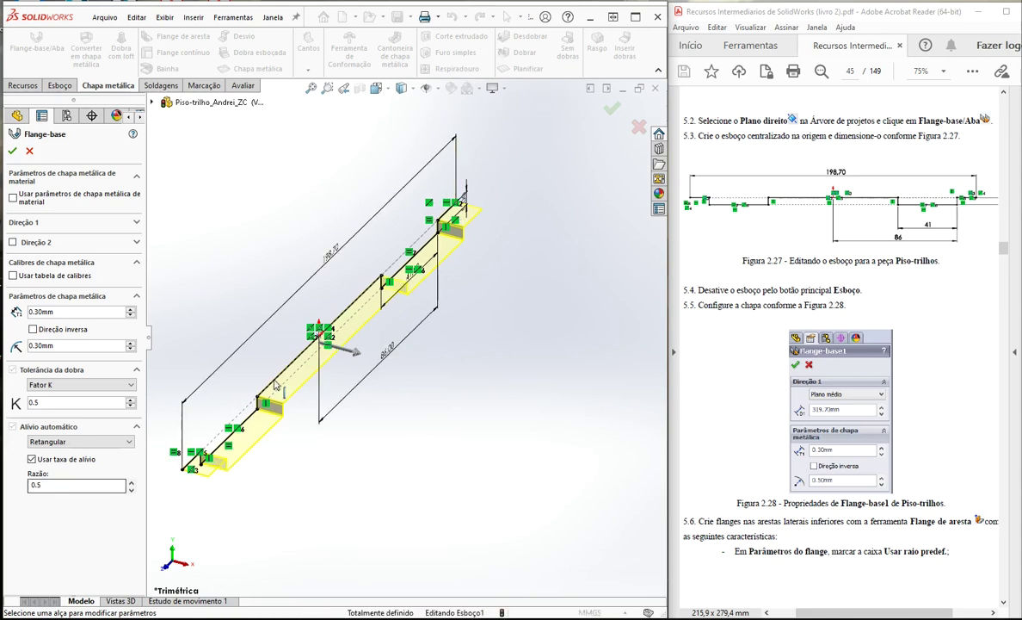
{"action": "mouse_move", "coordinate": [366, 359]}
{"action": "left_mouse_down"}
{"action": "mouse_move", "coordinate": [616, 437]}
{"action": "mouse_move", "coordinate": [445, 367]}
{"action": "mouse_move", "coordinate": [637, 437]}
{"action": "mouse_move", "coordinate": [460, 370]}
{"action": "mouse_move", "coordinate": [588, 433]}
{"action": "mouse_move", "coordinate": [568, 420]}
{"action": "mouse_move", "coordinate": [573, 412]}
{"action": "left_mouse_up"}
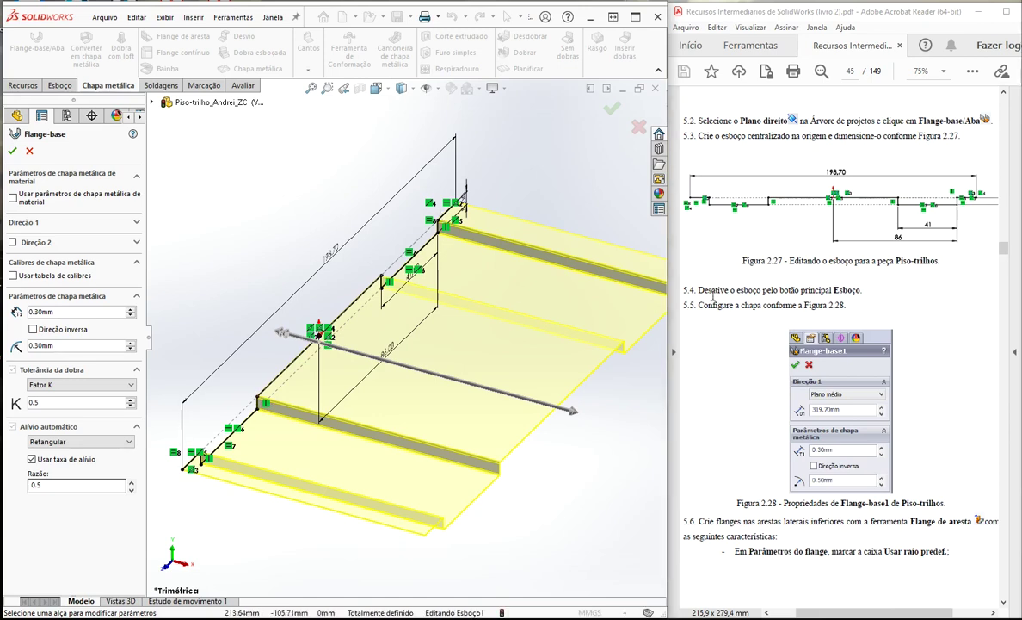
Step: Set the end condition of the base flange's Direction 1 to Plano médio, as the guide specifies
{"action": "left_click_drag", "start_coordinate": [699, 301], "coordinate": [818, 311]}
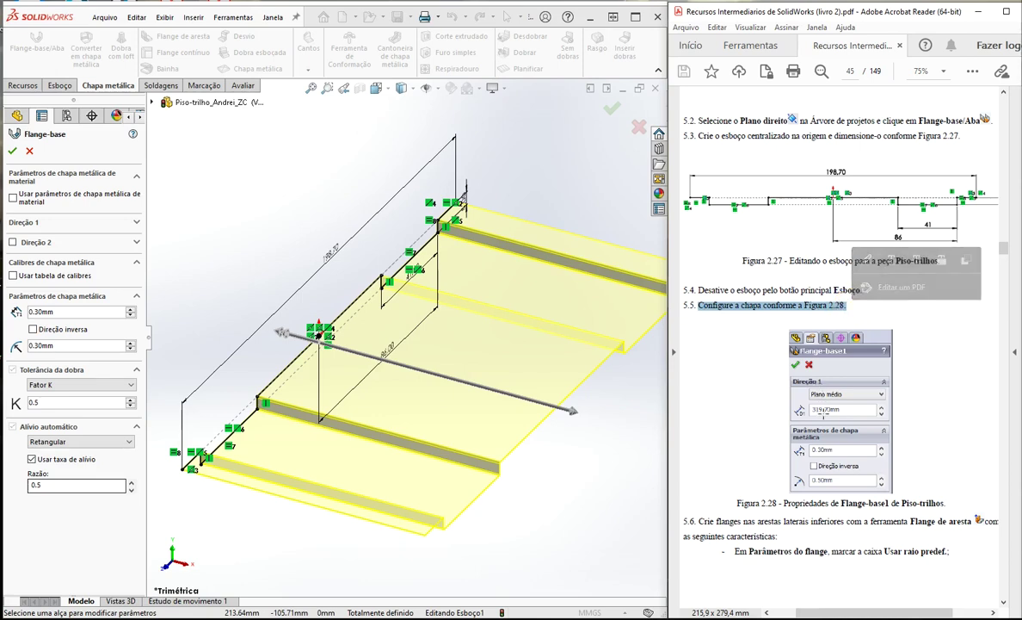
{"action": "left_click", "coordinate": [136, 222]}
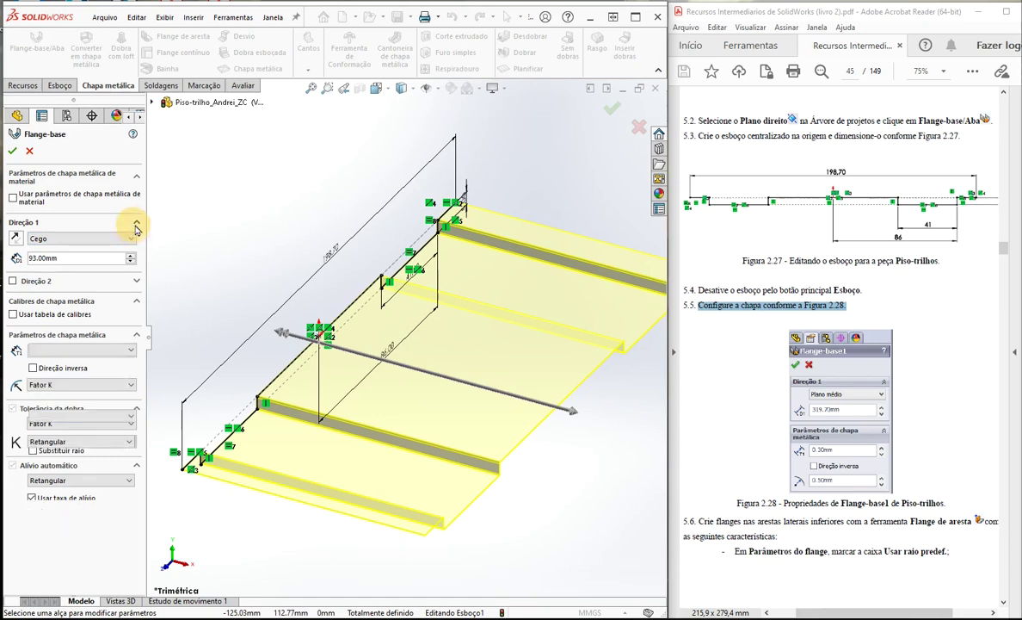
{"action": "left_click", "coordinate": [136, 222]}
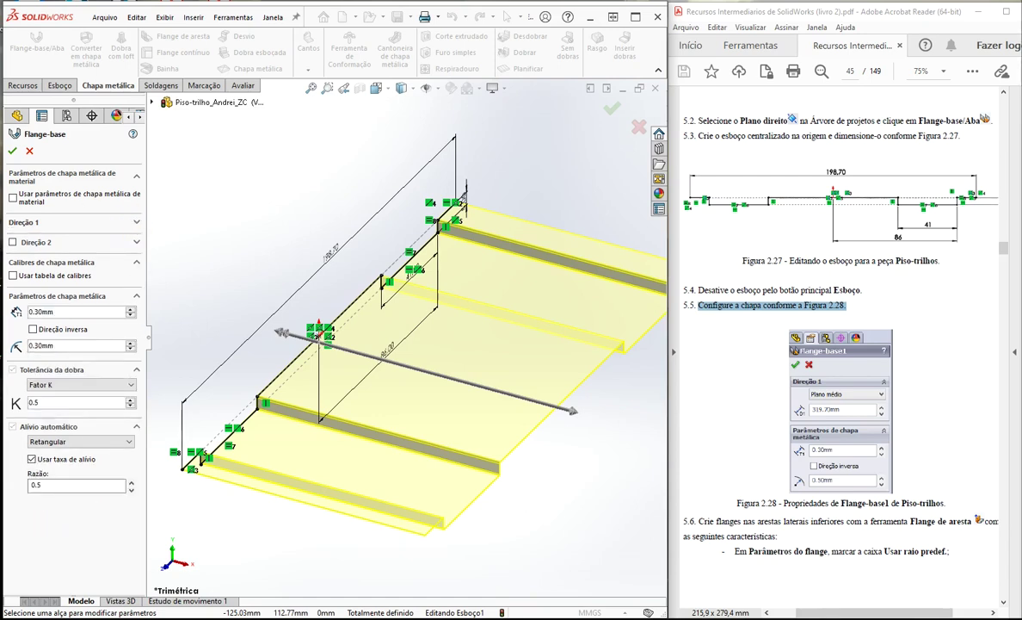
{"action": "left_click", "coordinate": [137, 222]}
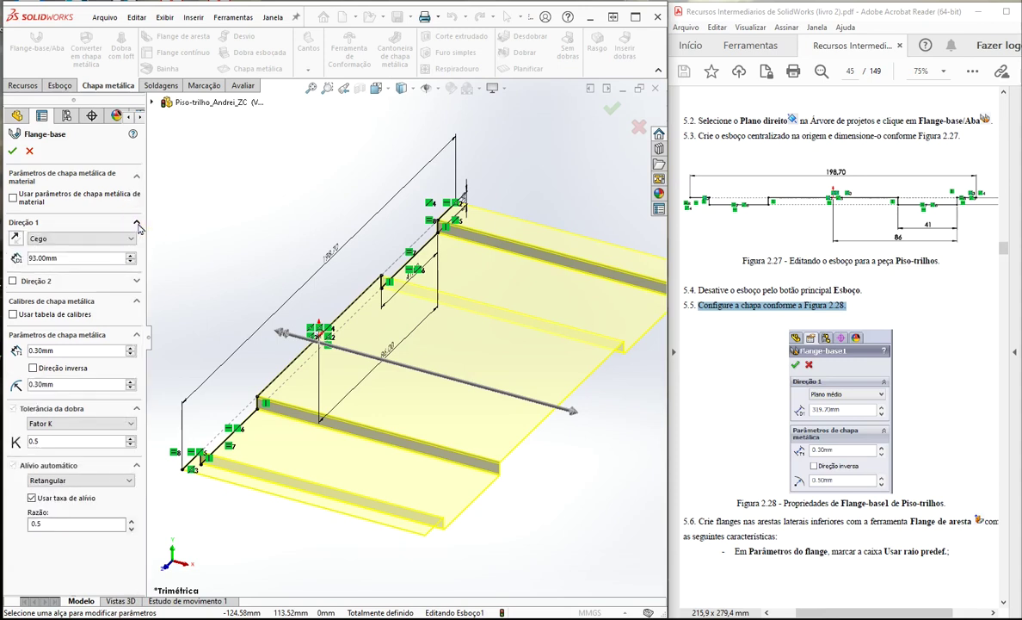
{"action": "left_click", "coordinate": [72, 241]}
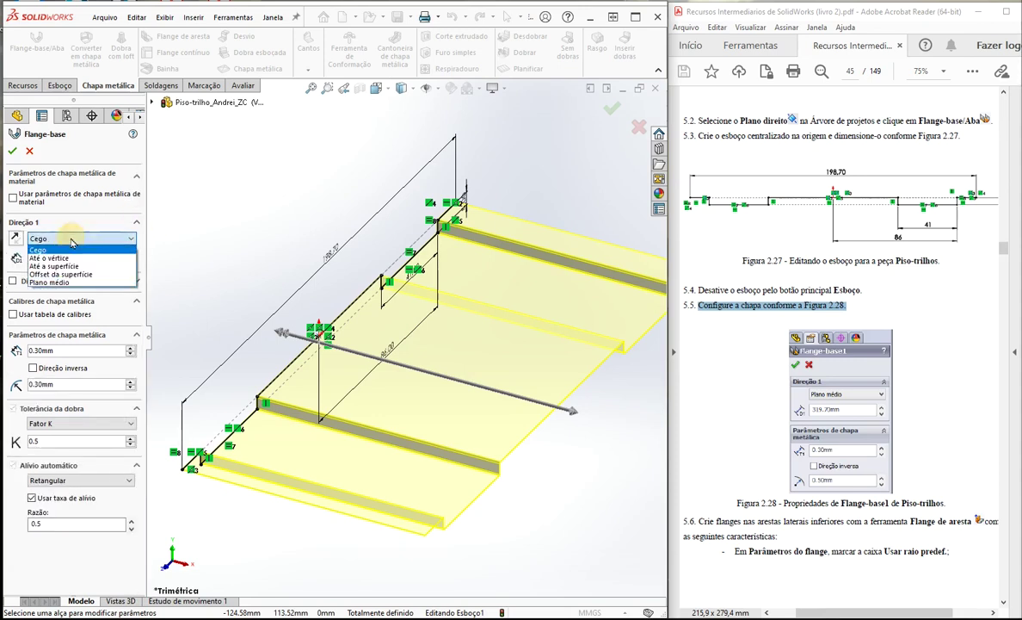
{"action": "left_click", "coordinate": [75, 285]}
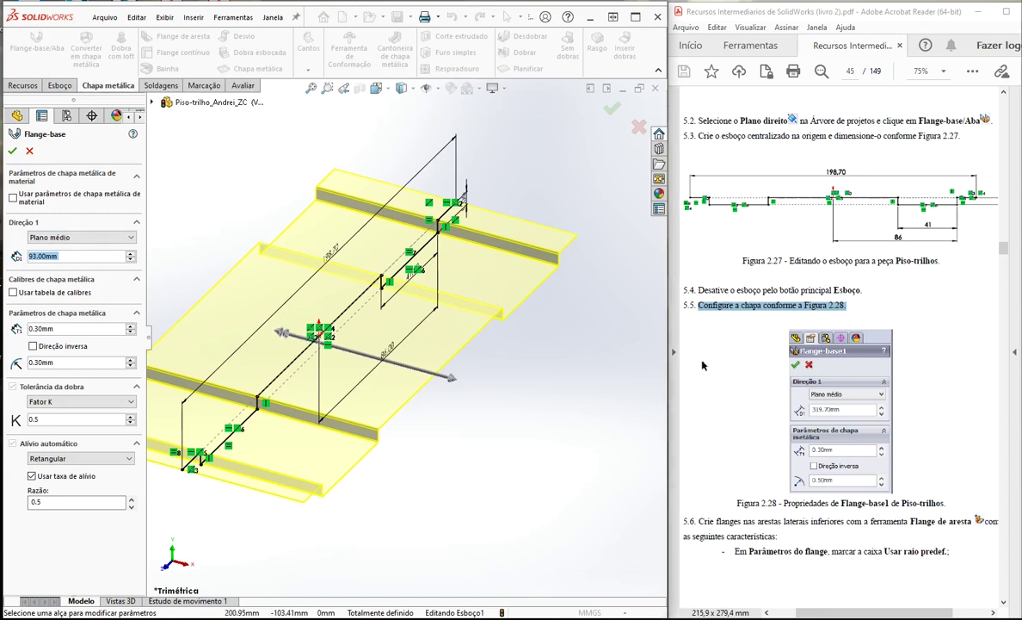
Step: Set the base flange's mid-plane depth to 319,7 mm, as given in Figure 2.28
{"action": "left_click", "coordinate": [798, 403]}
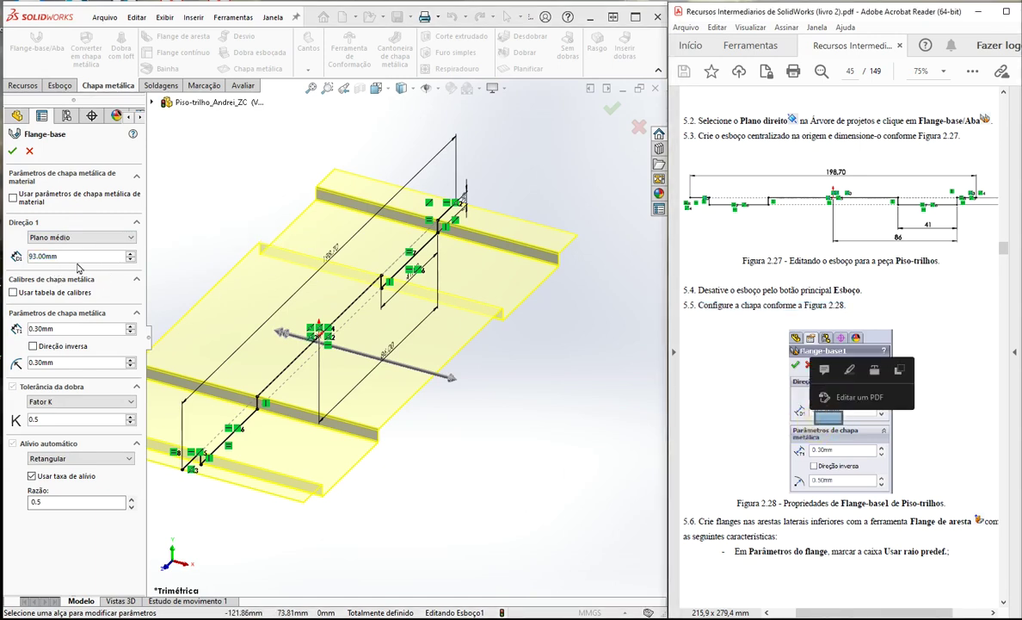
{"action": "left_click", "coordinate": [74, 256]}
{"action": "type", "text": "3"}
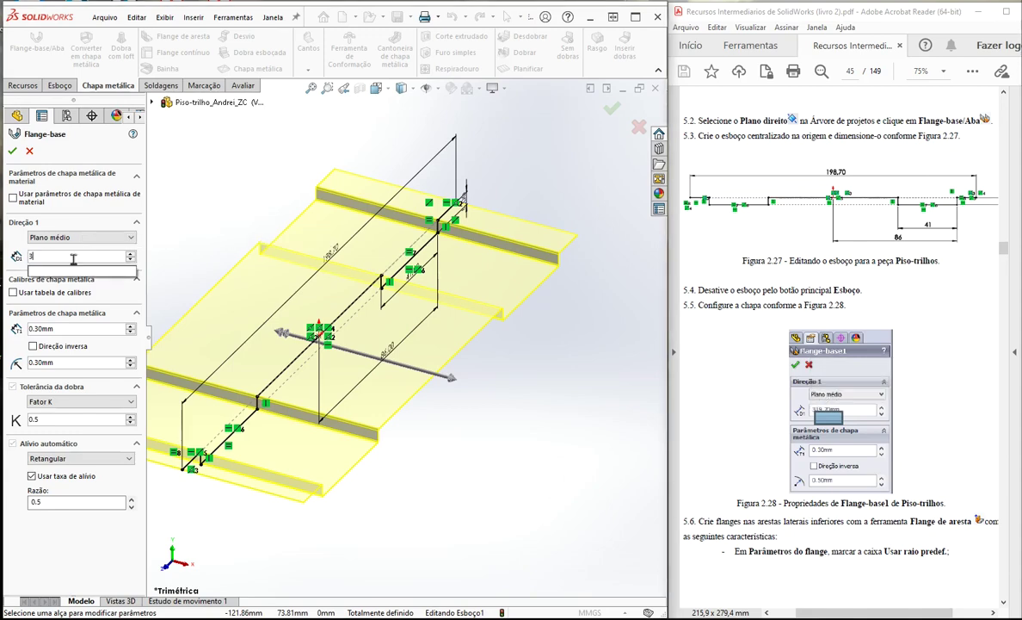
{"action": "type", "text": "19,7"}
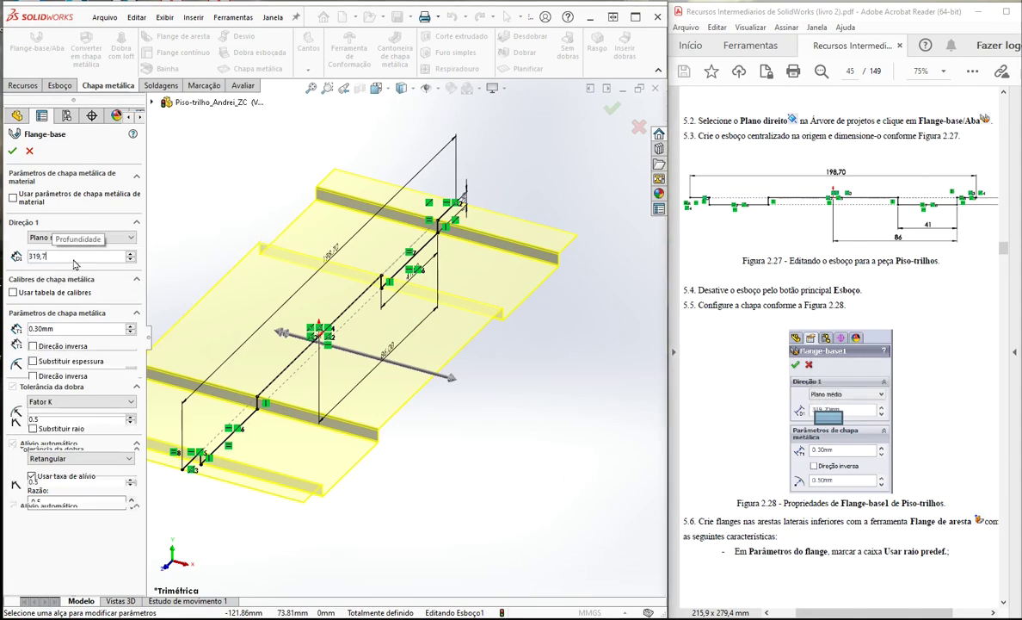
{"action": "key", "text": "Return"}
{"action": "scroll", "coordinate": [411, 379], "scroll_direction": "up", "scroll_amount": 5}
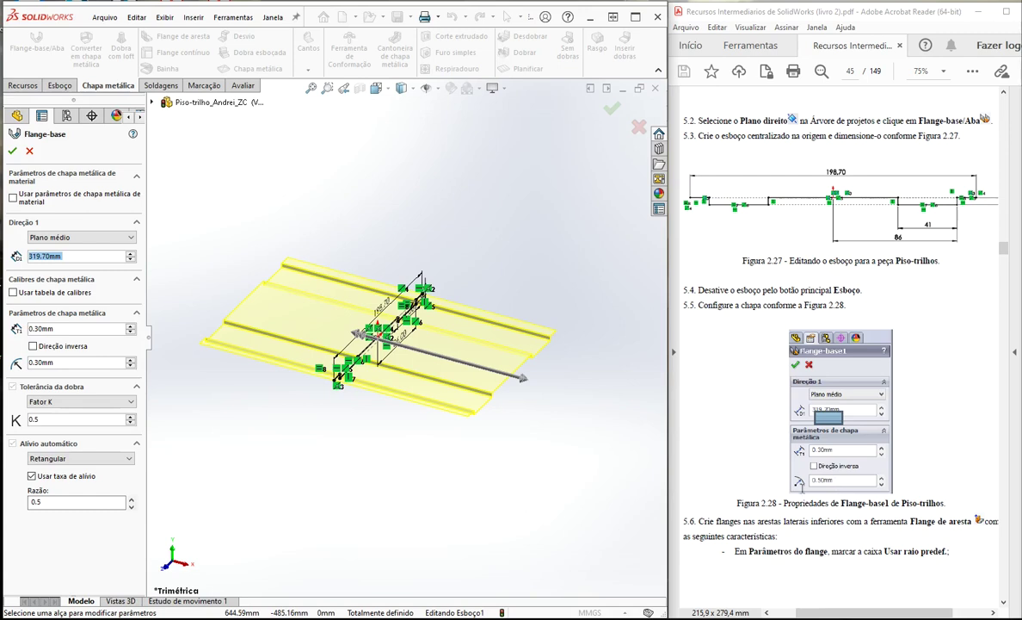
Step: Set the sheet metal bend radius to 0.50 mm and create the base flange
{"action": "left_click", "coordinate": [40, 363]}
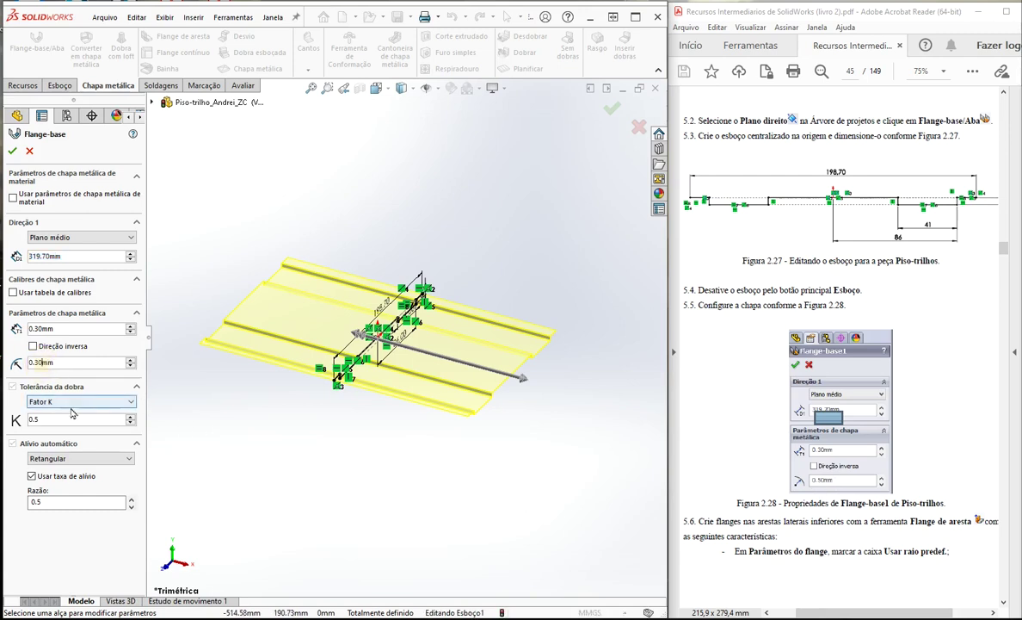
{"action": "type", "text": "0.5"}
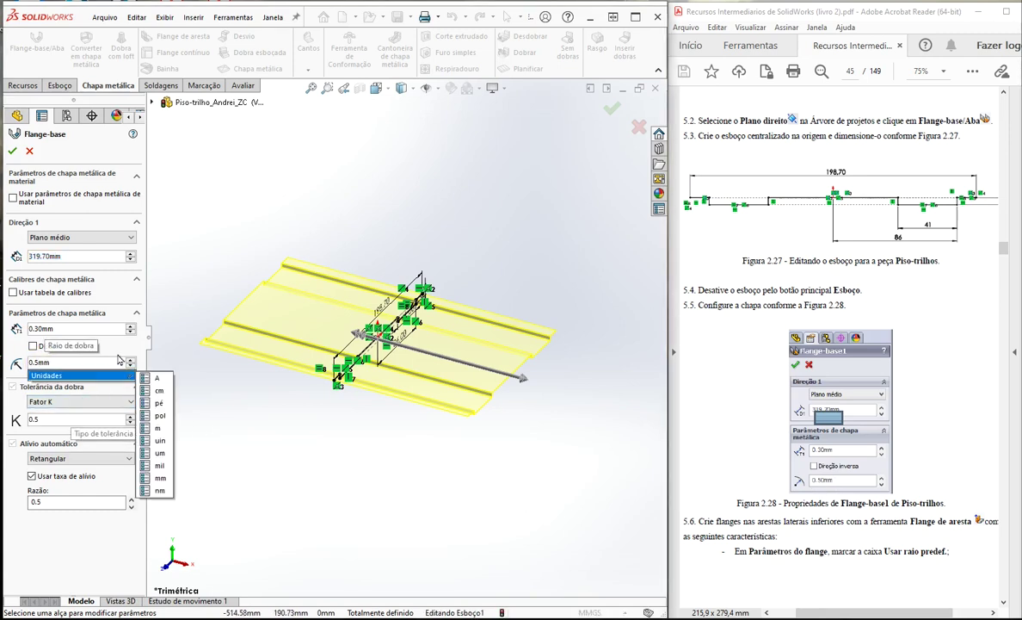
{"action": "type", "text": "0"}
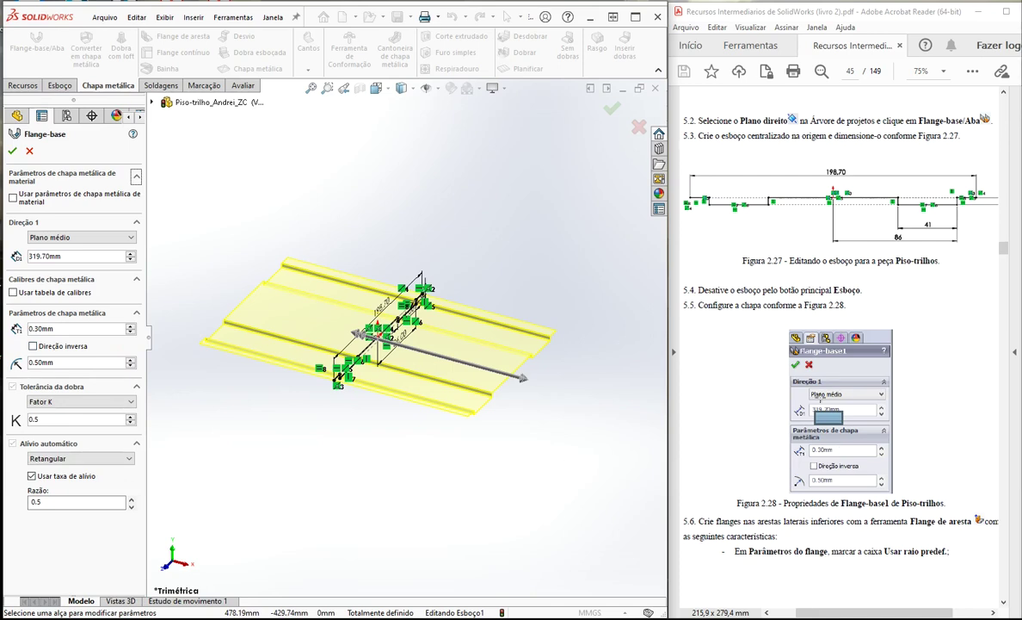
{"action": "left_click", "coordinate": [13, 153]}
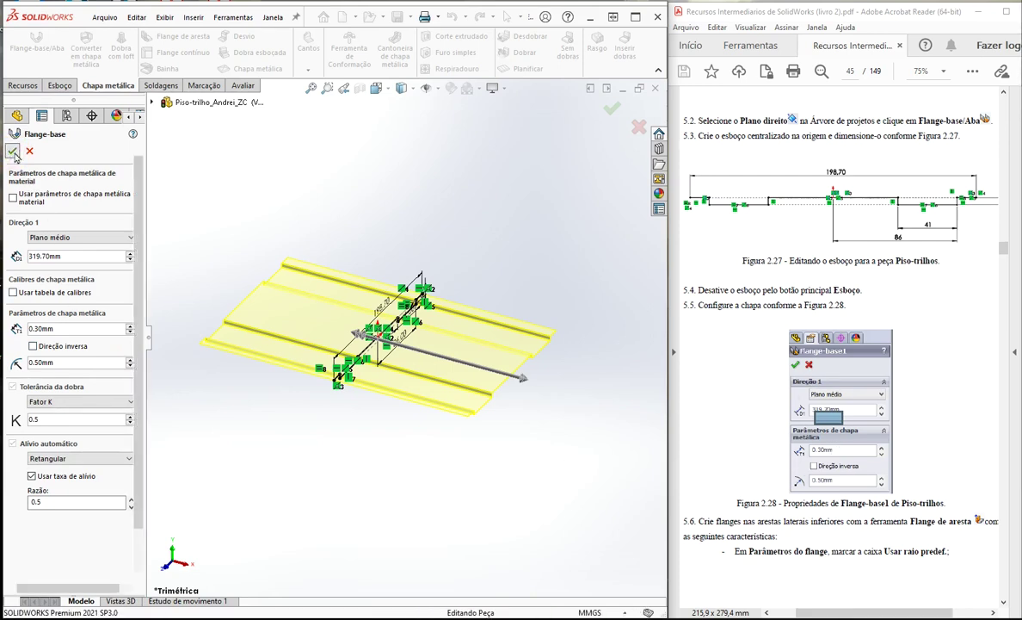
Step: Reopen the definition of Flange-base1 and check its depth and sheet metal parameters against Figure 2.28
{"action": "scroll", "coordinate": [839, 344], "scroll_direction": "down", "scroll_amount": 2}
{"action": "right_click", "coordinate": [61, 311]}
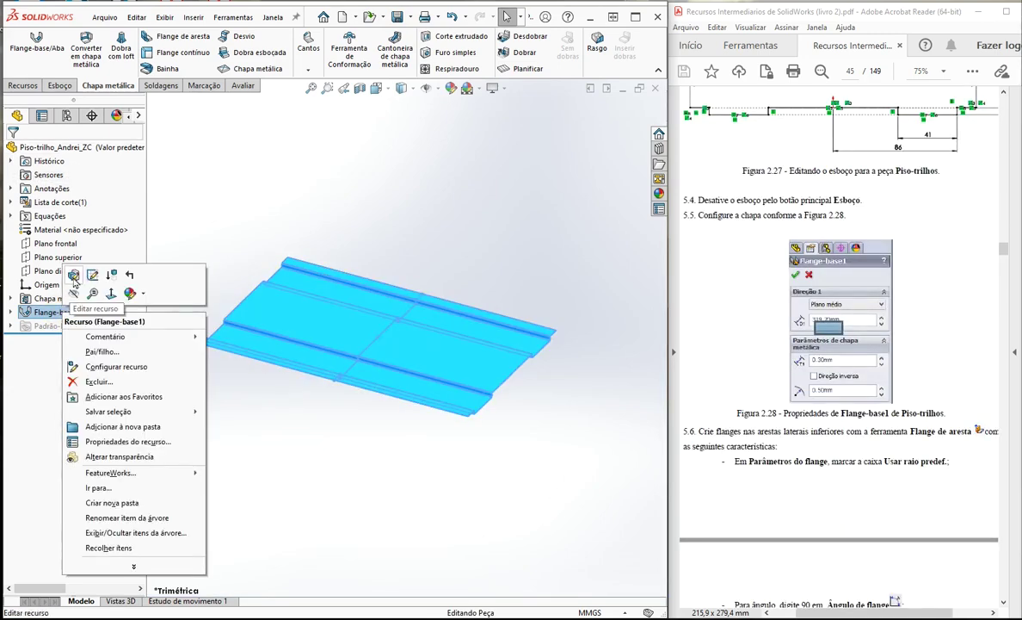
{"action": "left_click", "coordinate": [74, 276]}
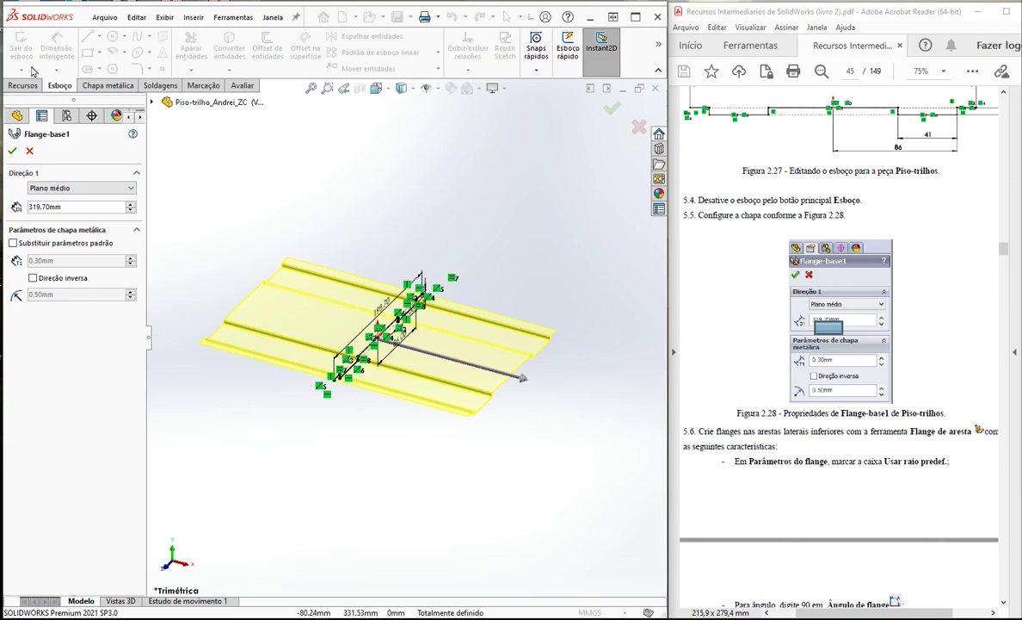
{"action": "left_click", "coordinate": [9, 154]}
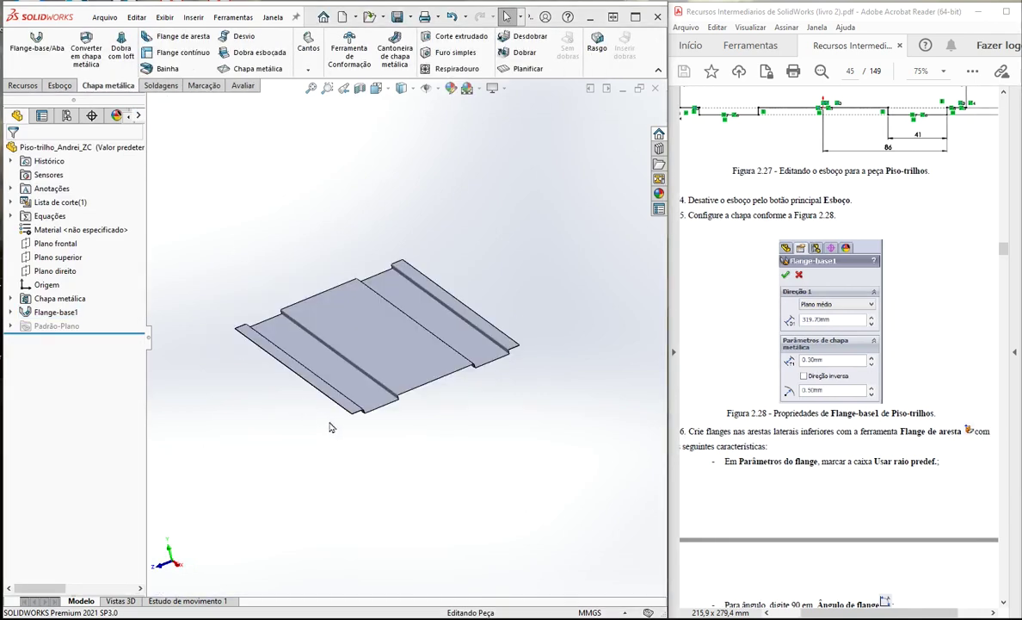
Step: Open Esboço1 of the base flange, examine the profile's outer segments in a view normal to the sketch, and leave the sketch
{"action": "scroll", "coordinate": [410, 427], "scroll_direction": "down", "scroll_amount": 2}
{"action": "middle_click_drag", "start_coordinate": [411, 404], "coordinate": [318, 399]}
{"action": "scroll", "coordinate": [300, 345], "scroll_direction": "down", "scroll_amount": 3}
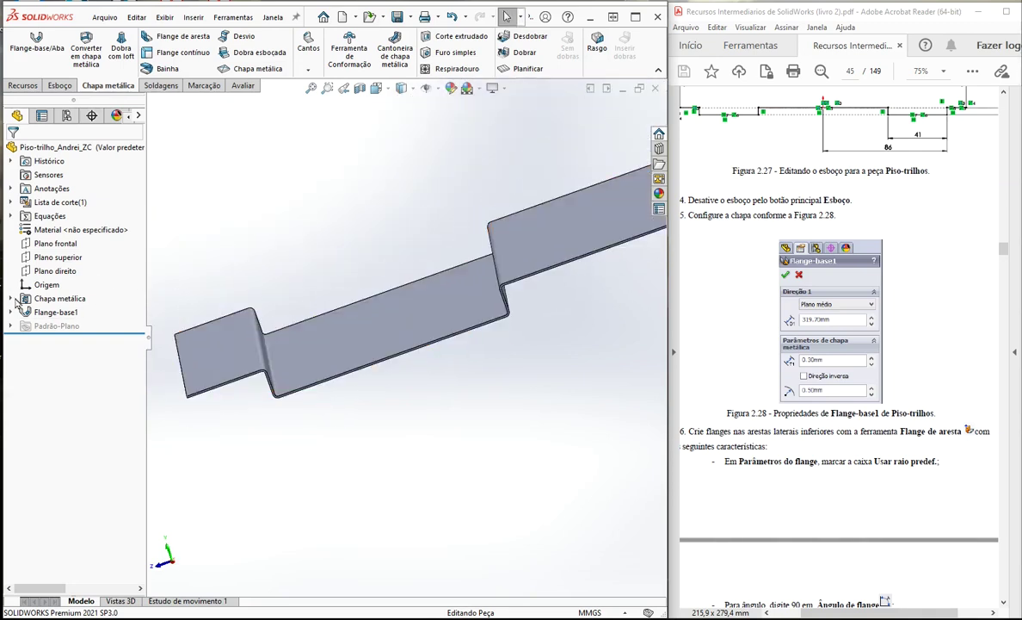
{"action": "left_click", "coordinate": [12, 313]}
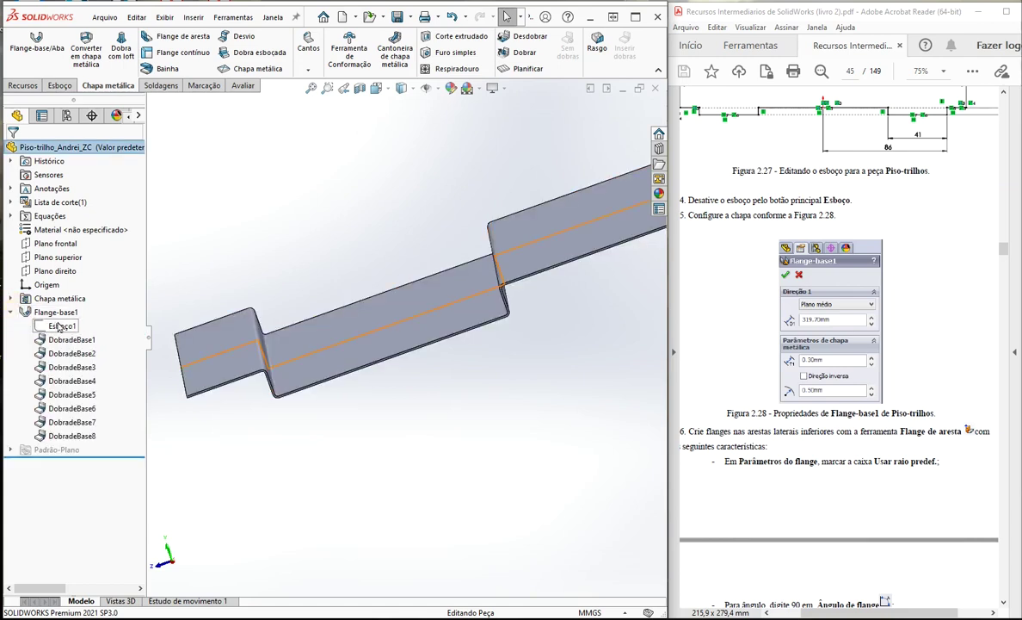
{"action": "right_click", "coordinate": [58, 325]}
{"action": "left_click", "coordinate": [78, 260]}
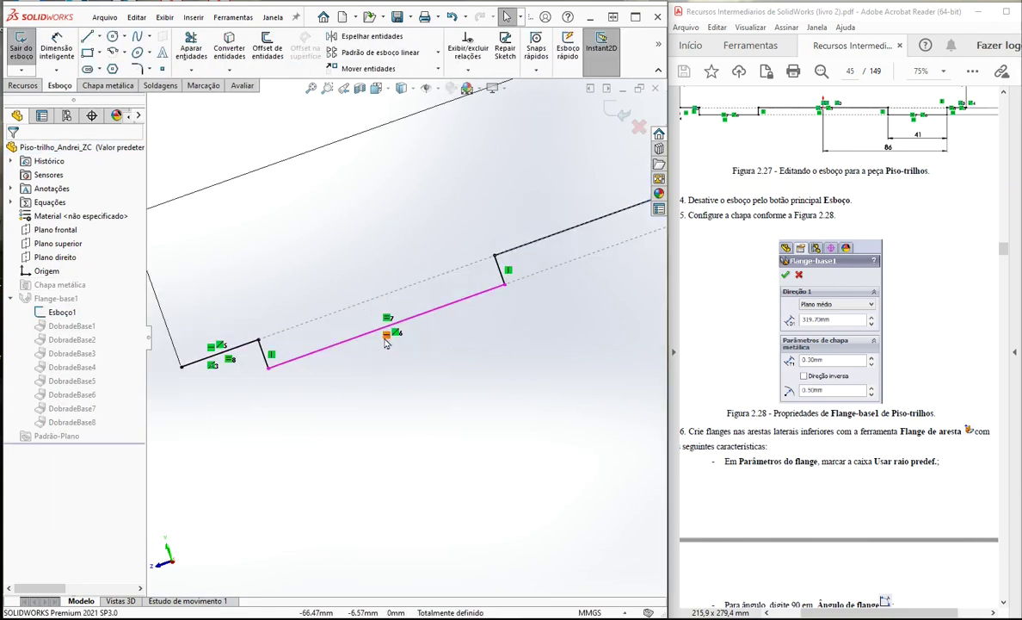
{"action": "key", "text": "ctrl+8"}
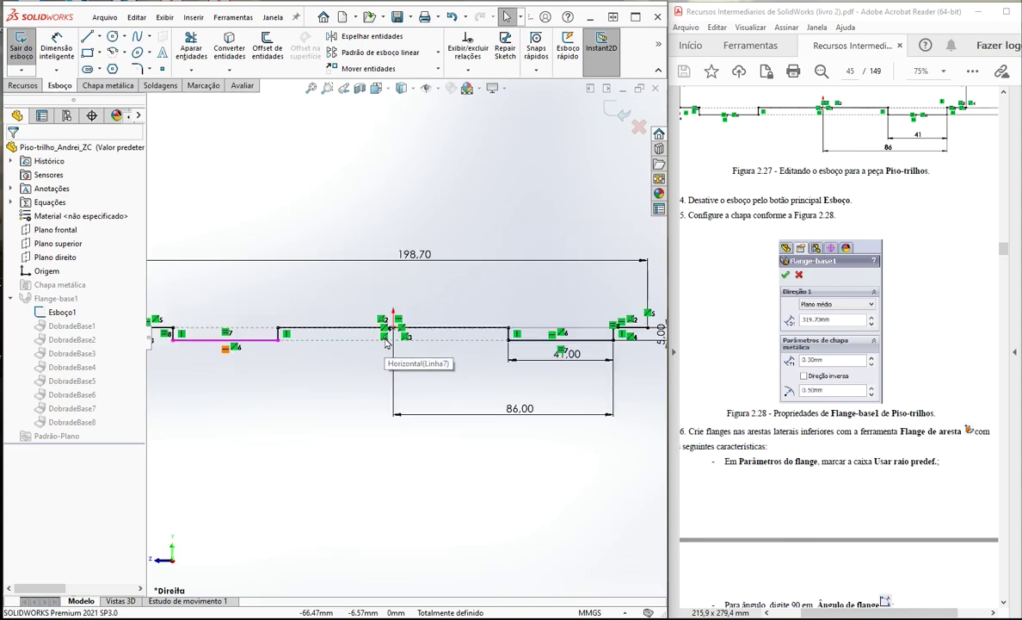
{"action": "scroll", "coordinate": [265, 350], "scroll_direction": "down", "scroll_amount": 2}
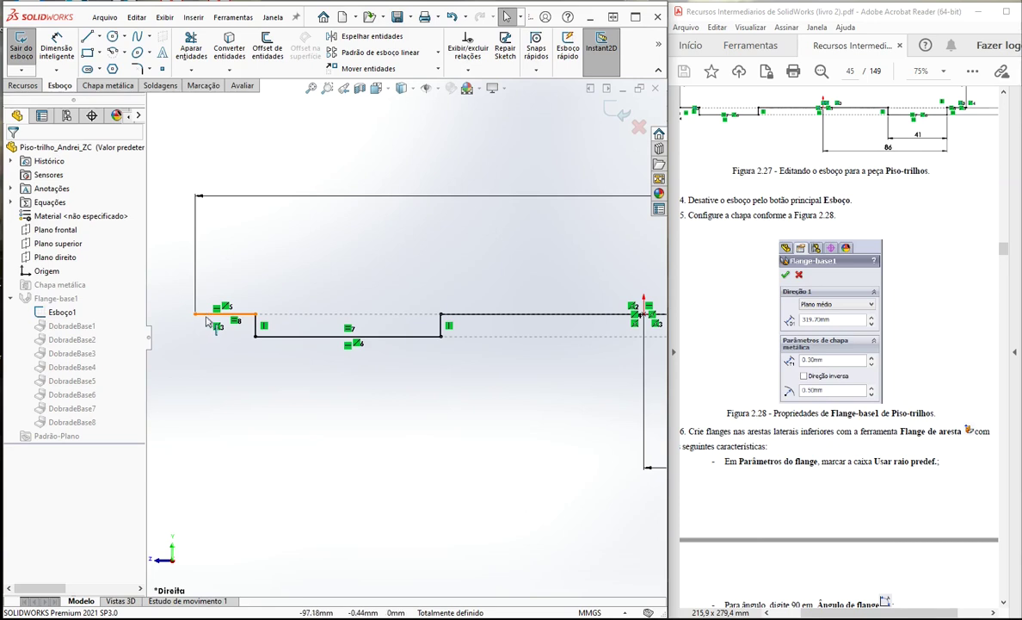
{"action": "left_click", "coordinate": [615, 109]}
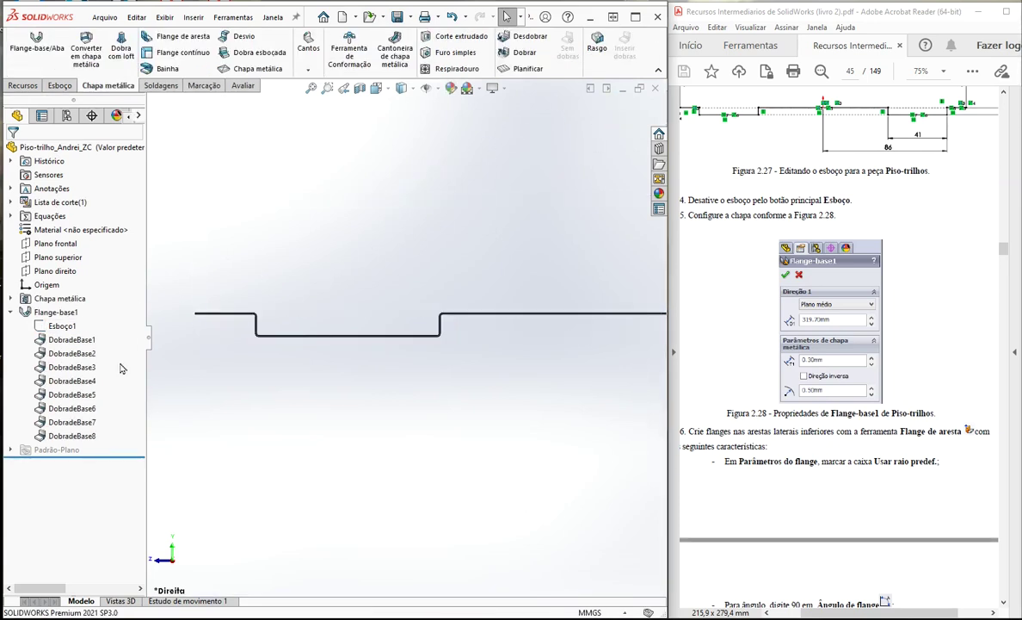
Step: Highlight Esboço1 over the base flange and examine how the sketch line sits against the sheet thickness at the end and bends
{"action": "scroll", "coordinate": [200, 310], "scroll_direction": "down", "scroll_amount": 5}
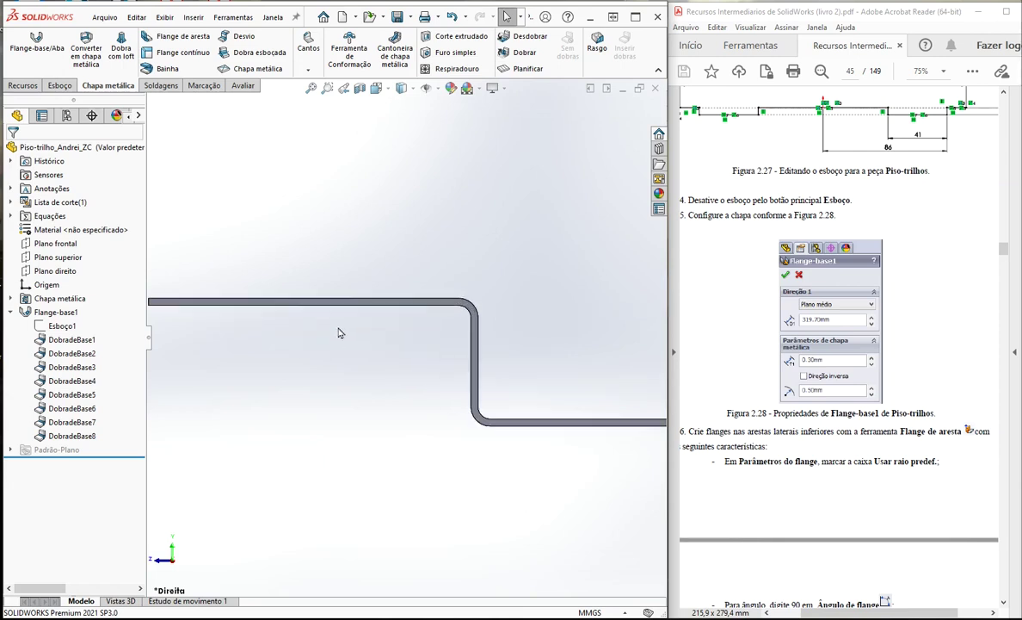
{"action": "left_click", "coordinate": [60, 325]}
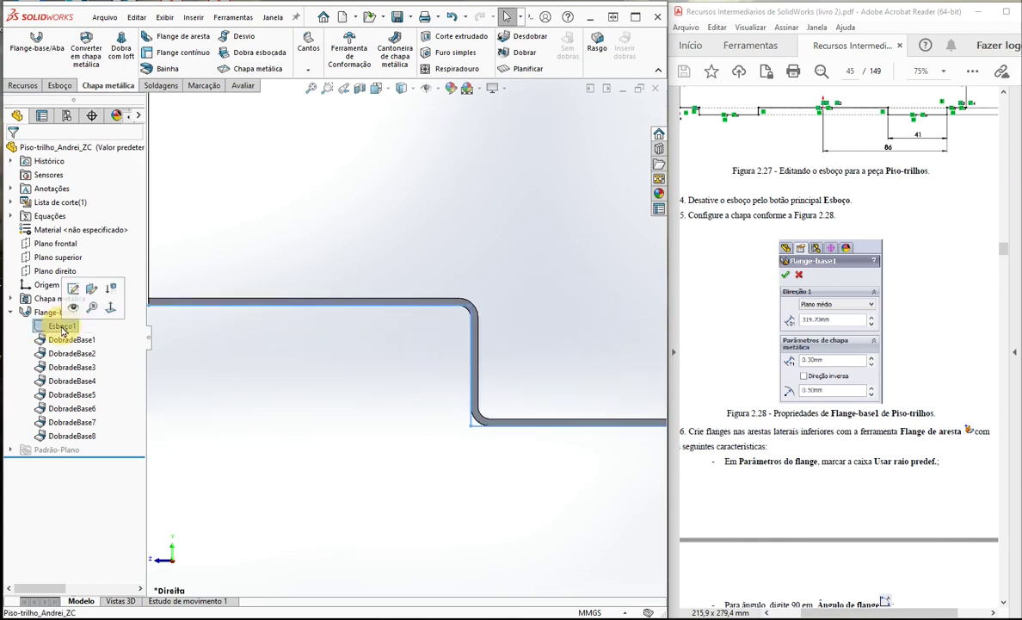
{"action": "scroll", "coordinate": [331, 411], "scroll_direction": "up", "scroll_amount": 2}
{"action": "scroll", "coordinate": [205, 336], "scroll_direction": "down", "scroll_amount": 2}
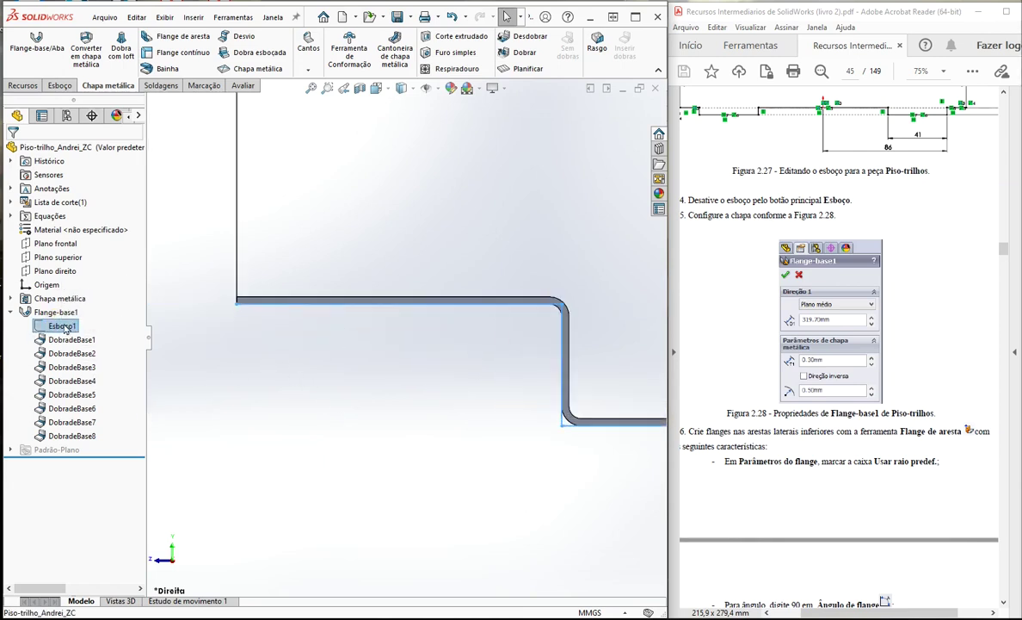
{"action": "scroll", "coordinate": [336, 351], "scroll_direction": "down", "scroll_amount": 2}
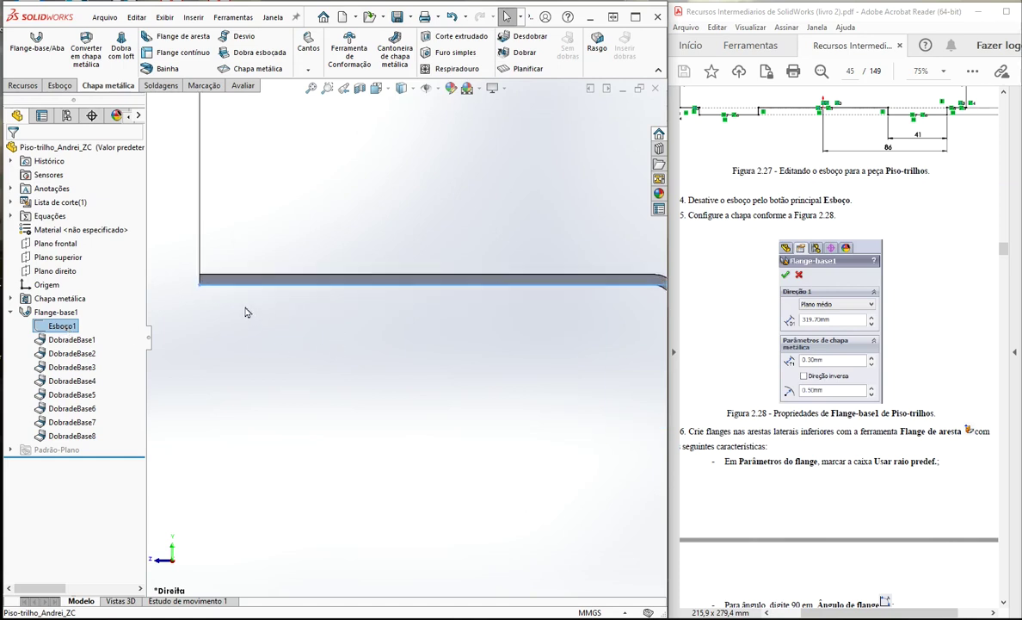
{"action": "left_click", "coordinate": [297, 286]}
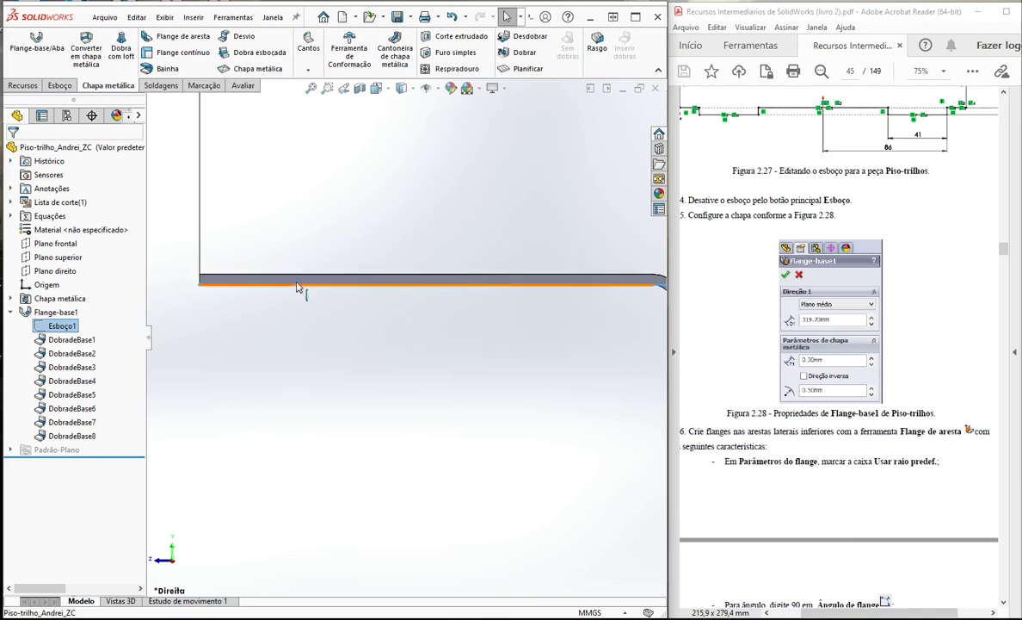
{"action": "scroll", "coordinate": [327, 319], "scroll_direction": "up", "scroll_amount": 5}
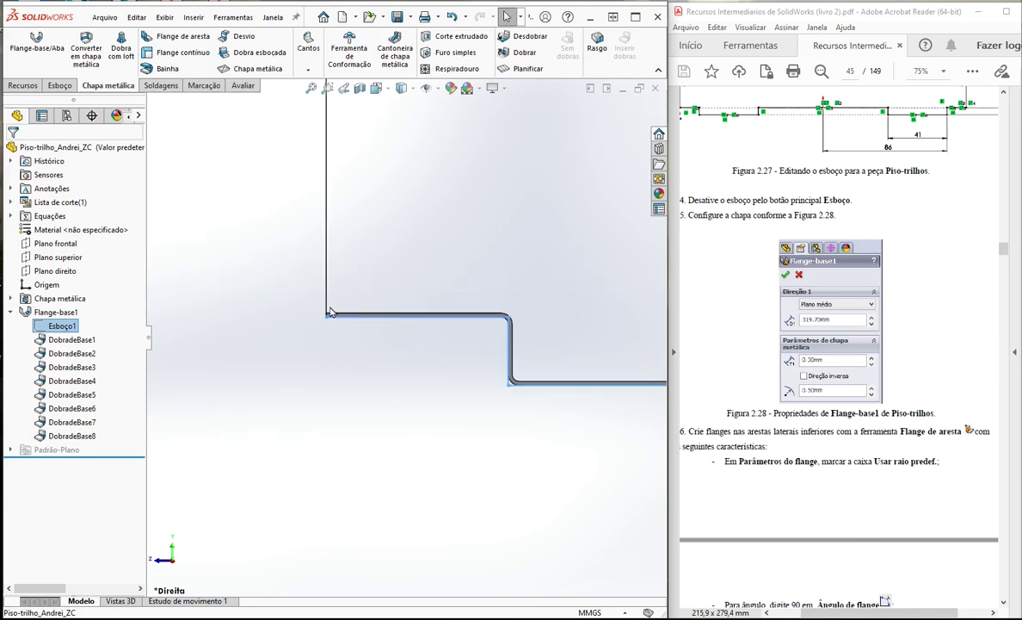
{"action": "scroll", "coordinate": [449, 323], "scroll_direction": "down", "scroll_amount": 3}
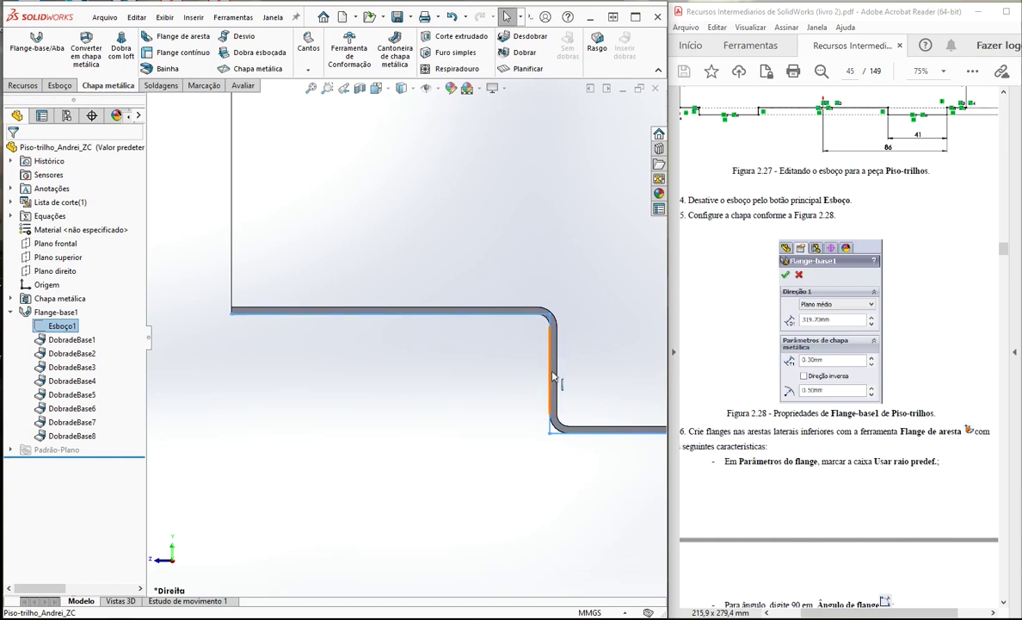
{"action": "scroll", "coordinate": [578, 422], "scroll_direction": "down", "scroll_amount": 3}
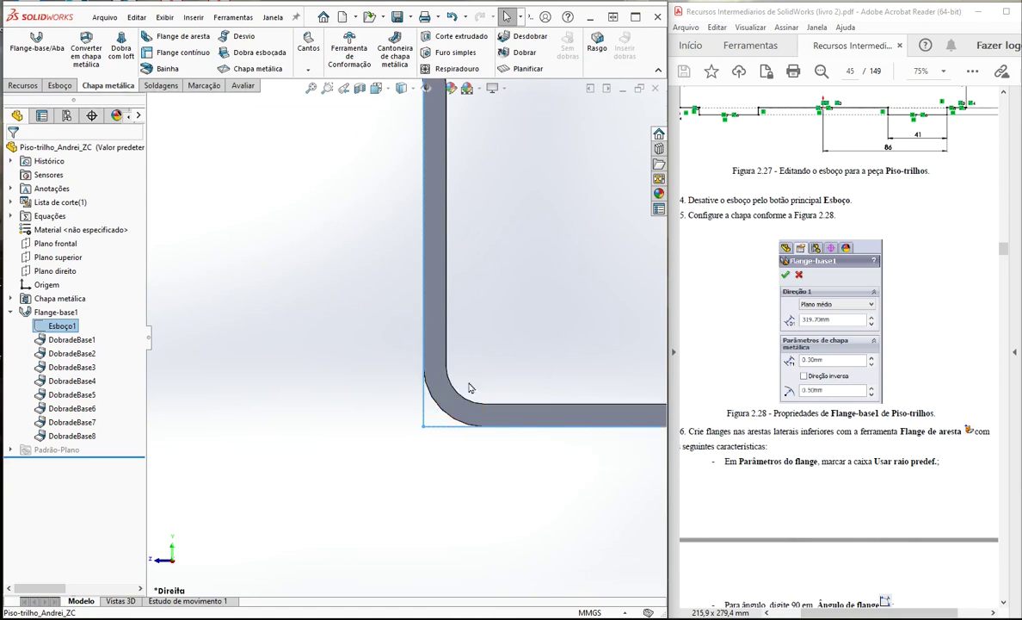
{"action": "scroll", "coordinate": [370, 306], "scroll_direction": "up", "scroll_amount": 10}
{"action": "scroll", "coordinate": [347, 294], "scroll_direction": "down", "scroll_amount": 6}
{"action": "scroll", "coordinate": [319, 312], "scroll_direction": "down", "scroll_amount": 5}
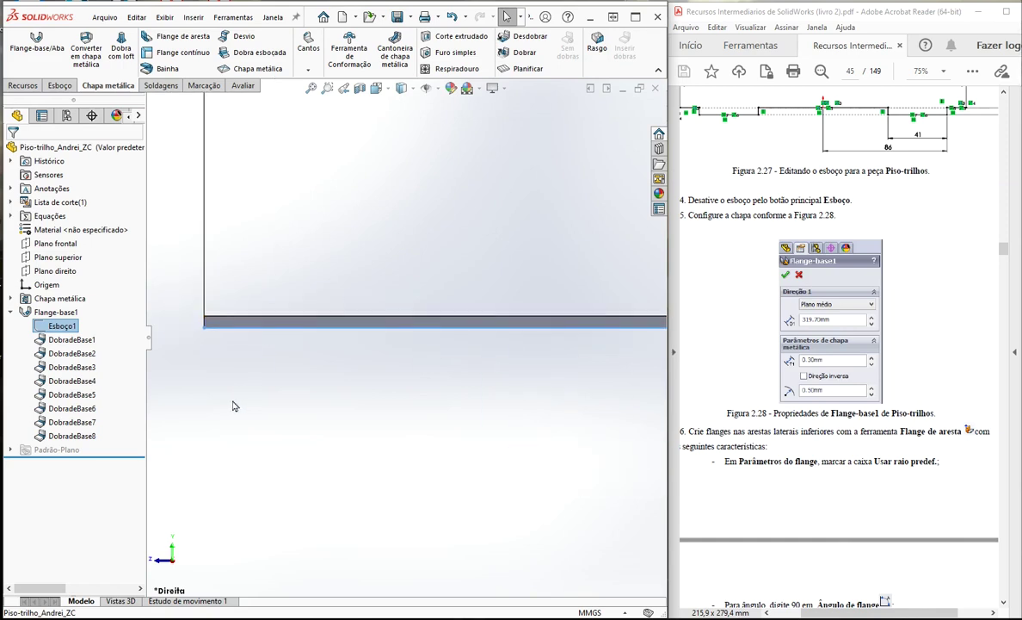
Step: Compare the base flange's thickness direction with Direção inversa on and off, and accept the feature with it off
{"action": "right_click", "coordinate": [70, 313]}
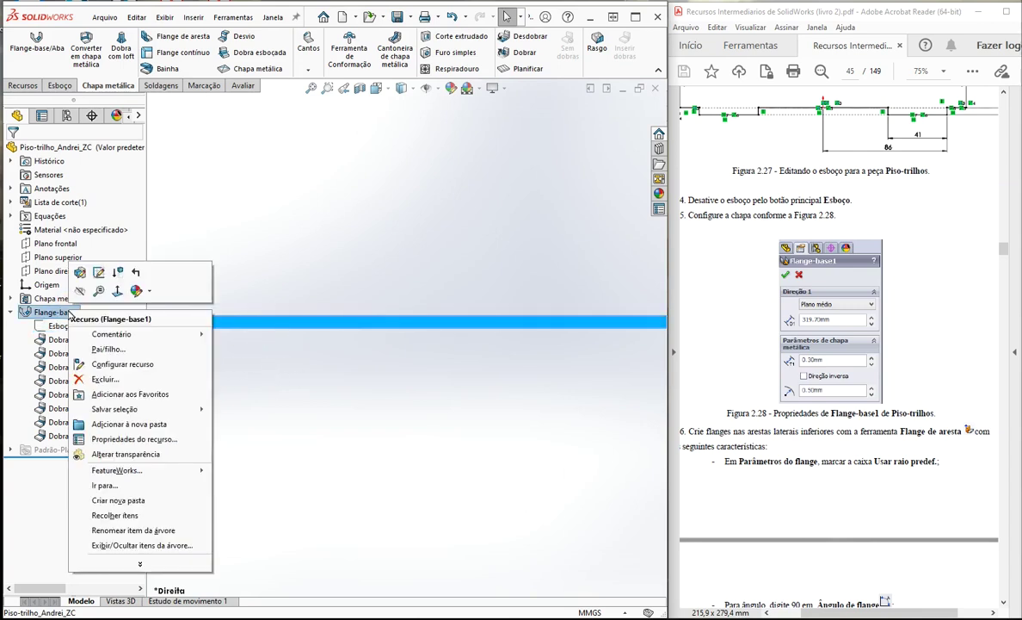
{"action": "left_click", "coordinate": [98, 272]}
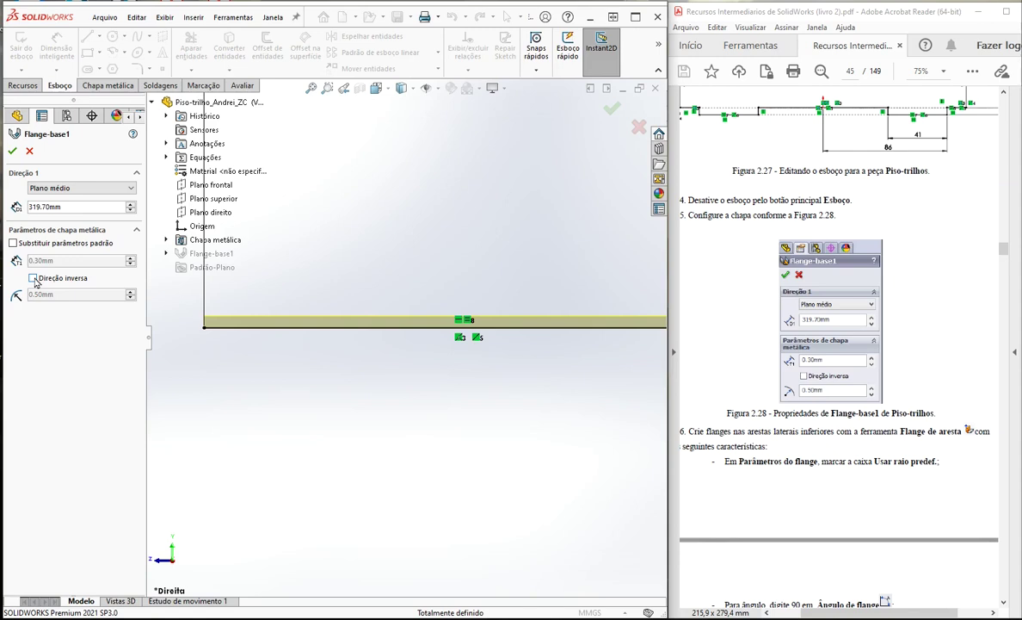
{"action": "left_click", "coordinate": [33, 278]}
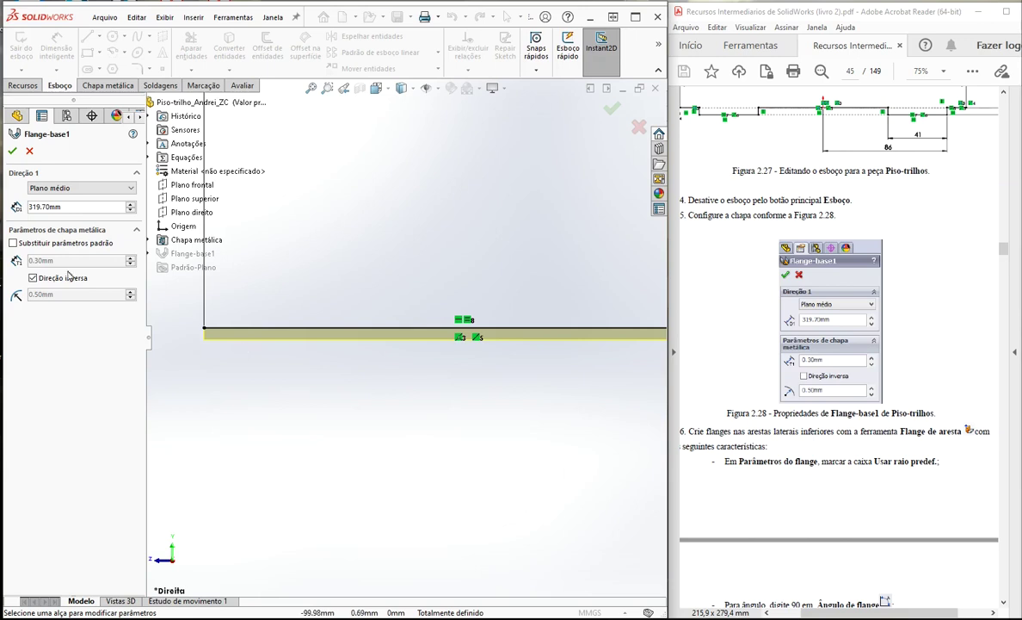
{"action": "left_click", "coordinate": [38, 281]}
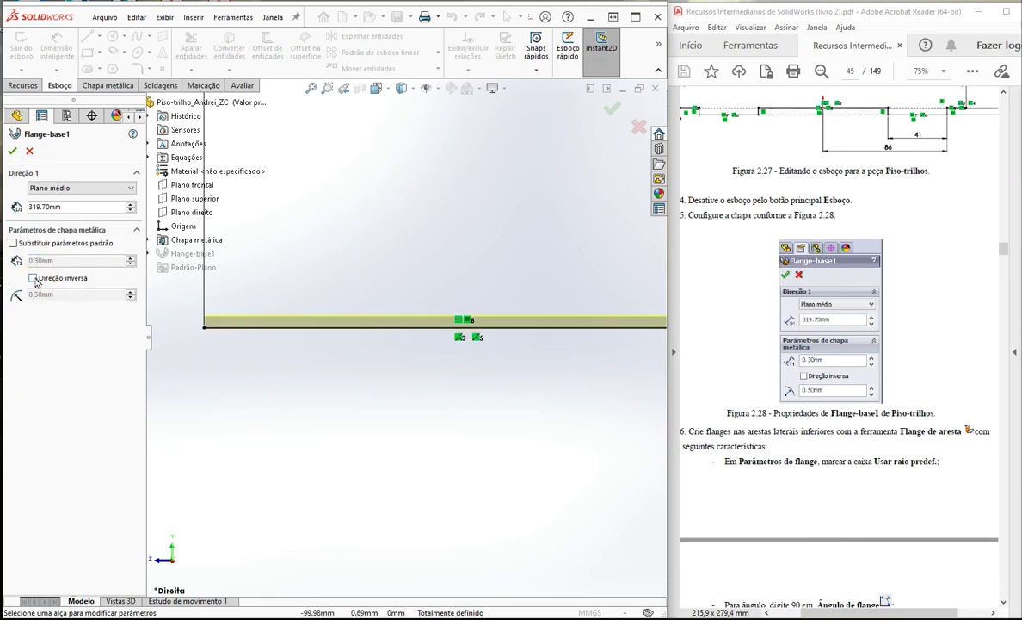
{"action": "left_click", "coordinate": [37, 282]}
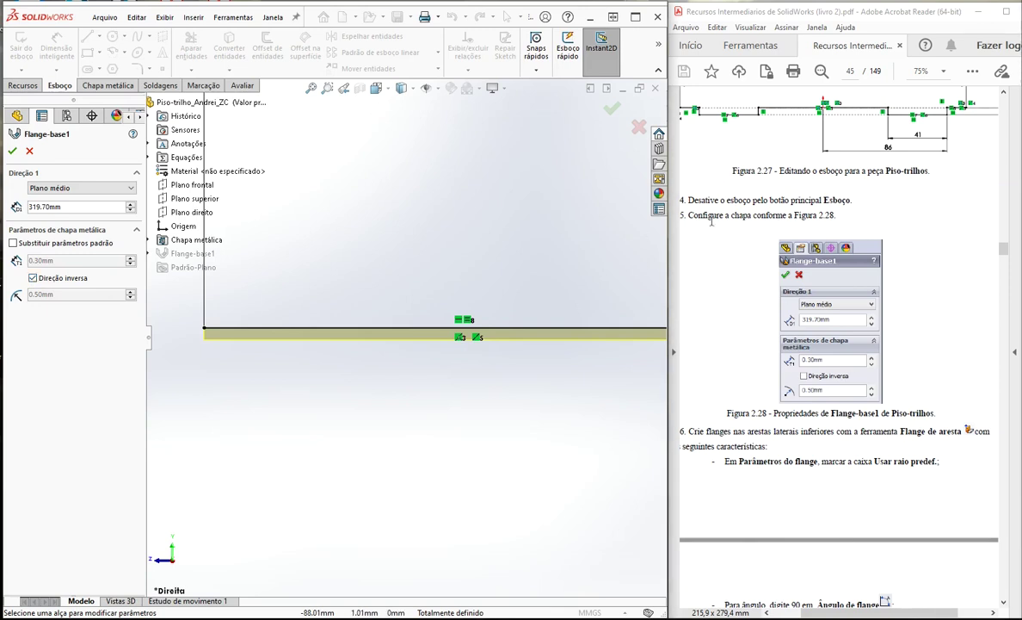
{"action": "left_click", "coordinate": [34, 279]}
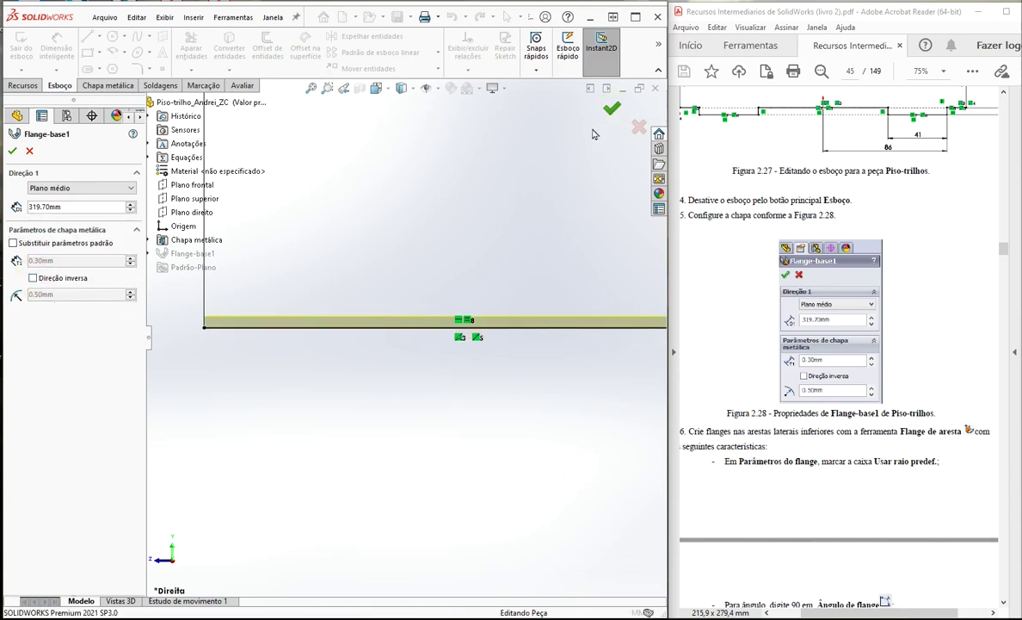
{"action": "left_click", "coordinate": [611, 110]}
Step: Bring the whole part into view and mark the text of instruction 5.6 on edge flanges in the PDF guide
{"action": "middle_click_drag", "start_coordinate": [430, 206], "coordinate": [486, 239]}
{"action": "scroll", "coordinate": [493, 247], "scroll_direction": "up", "scroll_amount": 3}
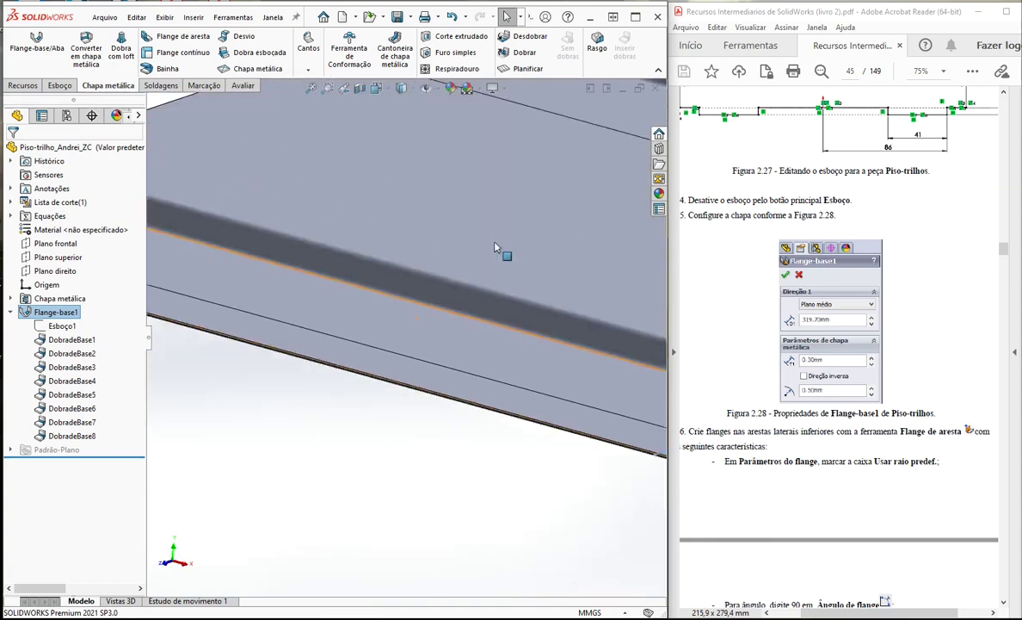
{"action": "scroll", "coordinate": [495, 247], "scroll_direction": "up", "scroll_amount": 5}
{"action": "scroll", "coordinate": [361, 318], "scroll_direction": "down", "scroll_amount": 1}
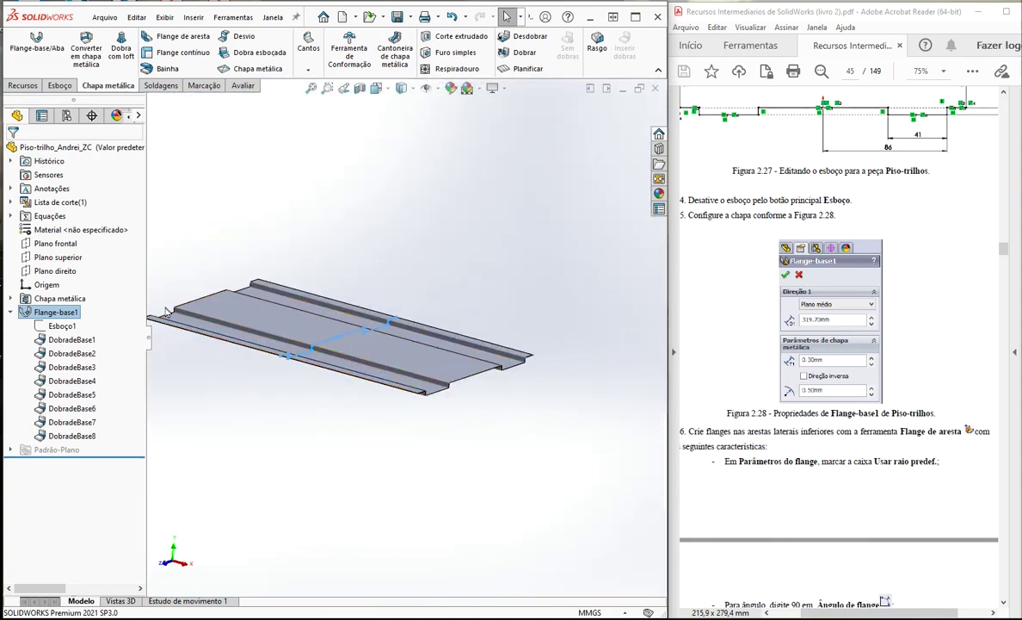
{"action": "left_click", "coordinate": [10, 313]}
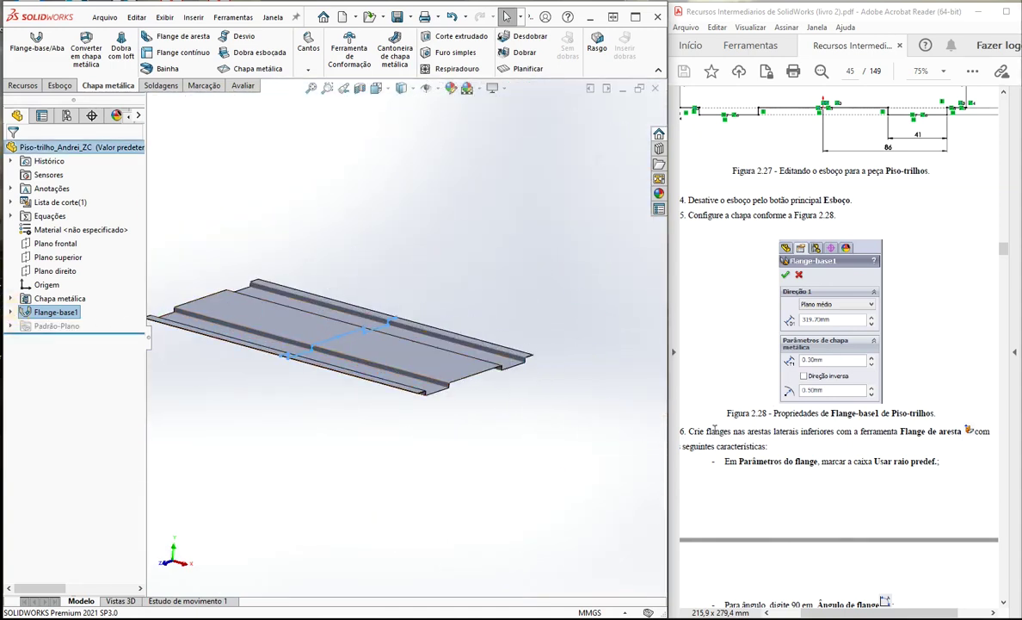
{"action": "left_click_drag", "start_coordinate": [683, 427], "coordinate": [776, 444]}
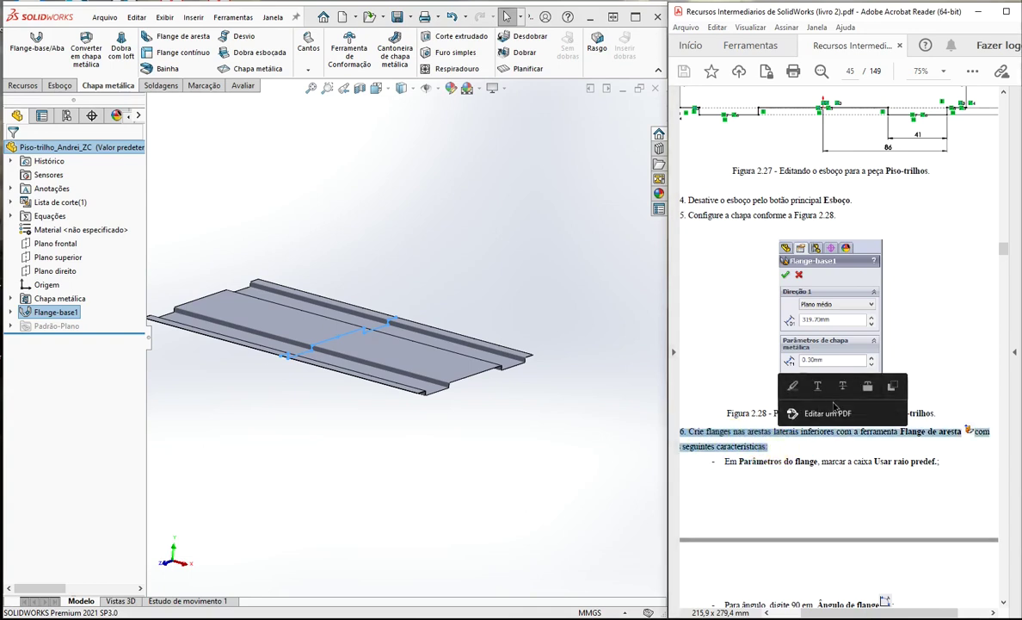
{"action": "left_click", "coordinate": [174, 421]}
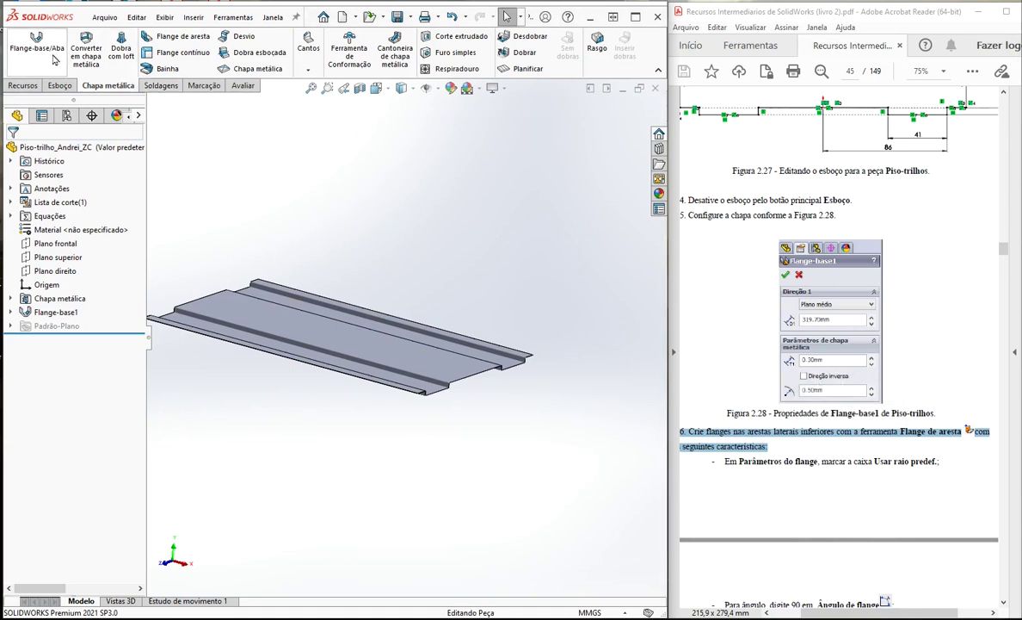
Step: Start a Flange de aresta on the lower outer side edge of the floor and pull it down about 77 mm
{"action": "left_click", "coordinate": [175, 36]}
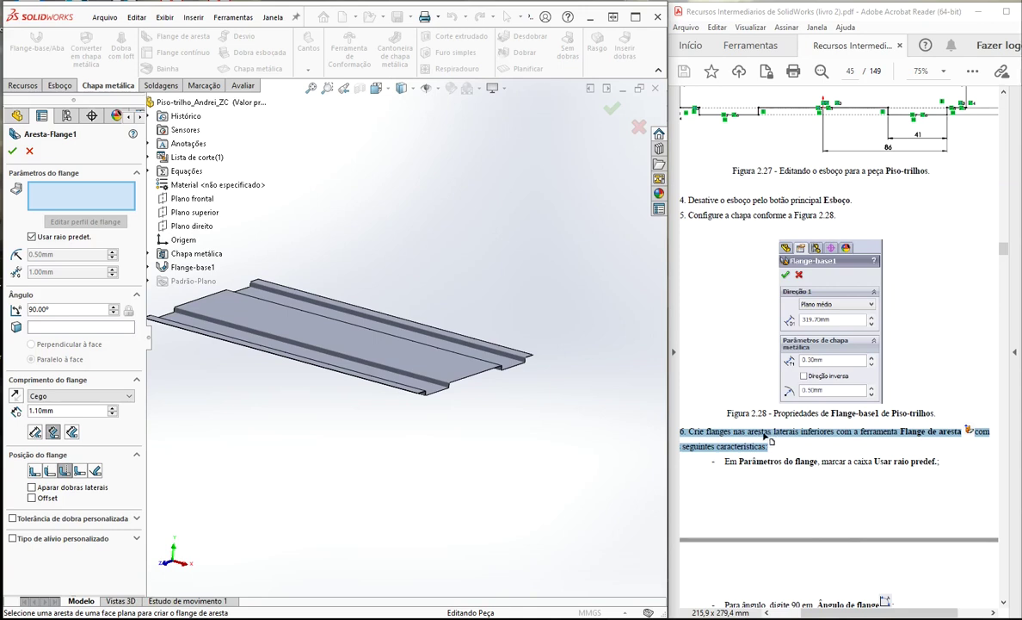
{"action": "scroll", "coordinate": [410, 413], "scroll_direction": "down", "scroll_amount": 6}
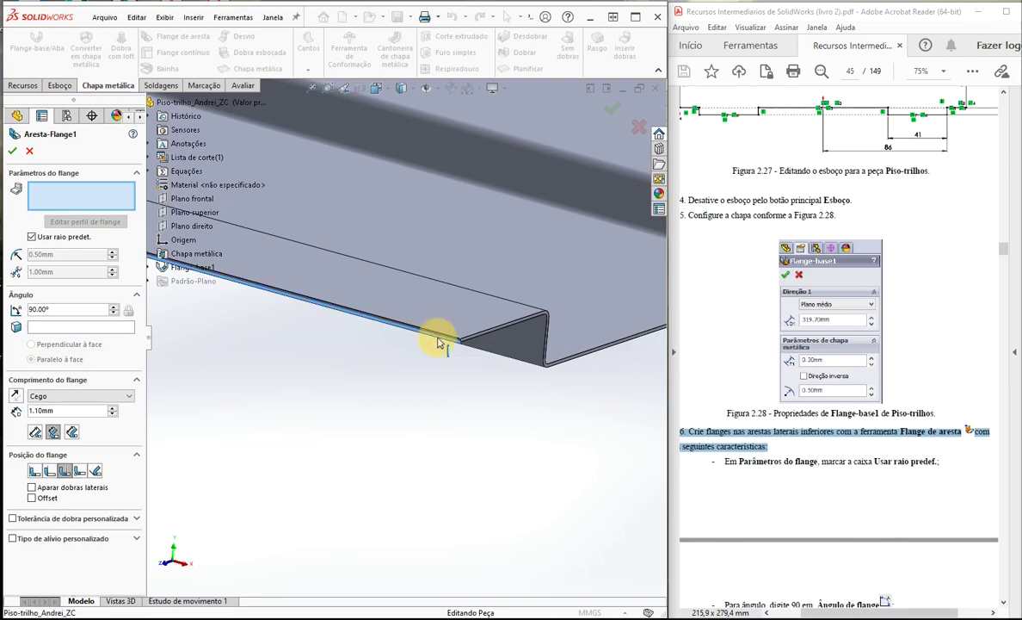
{"action": "left_click", "coordinate": [443, 342]}
{"action": "scroll", "coordinate": [493, 443], "scroll_direction": "up", "scroll_amount": 3}
{"action": "middle_click_drag", "start_coordinate": [482, 428], "coordinate": [409, 401]}
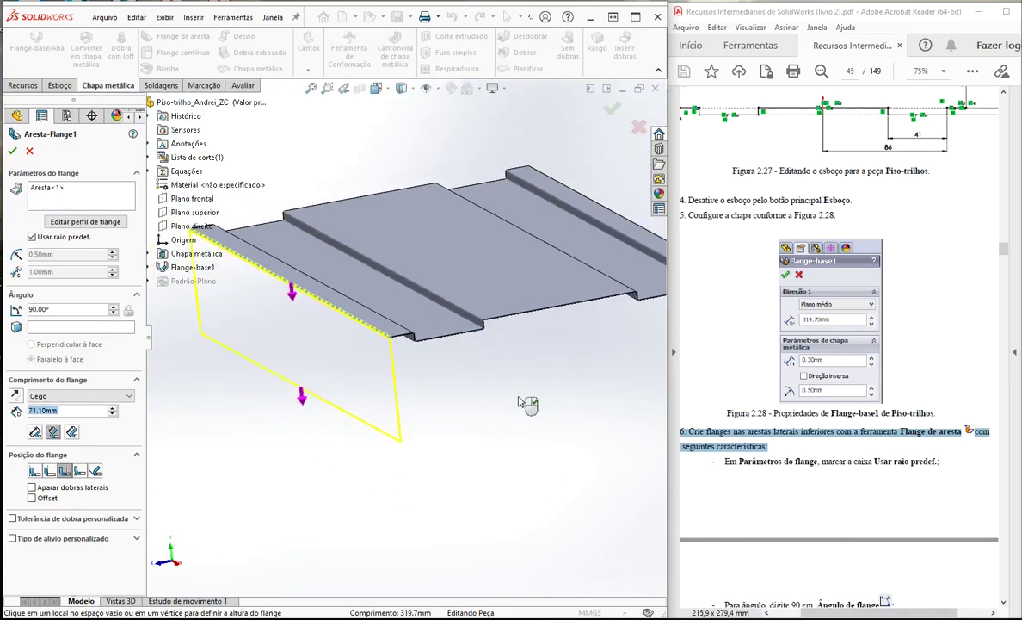
{"action": "left_click", "coordinate": [498, 401]}
Step: Add the lower outer edge on the opposite side of the floor to the same edge flange
{"action": "mouse_move", "coordinate": [498, 402]}
{"action": "middle_mouse_down"}
{"action": "mouse_move", "coordinate": [595, 364]}
{"action": "mouse_move", "coordinate": [544, 318]}
{"action": "mouse_move", "coordinate": [474, 322]}
{"action": "middle_mouse_up"}
{"action": "scroll", "coordinate": [474, 322], "scroll_direction": "down", "scroll_amount": 5}
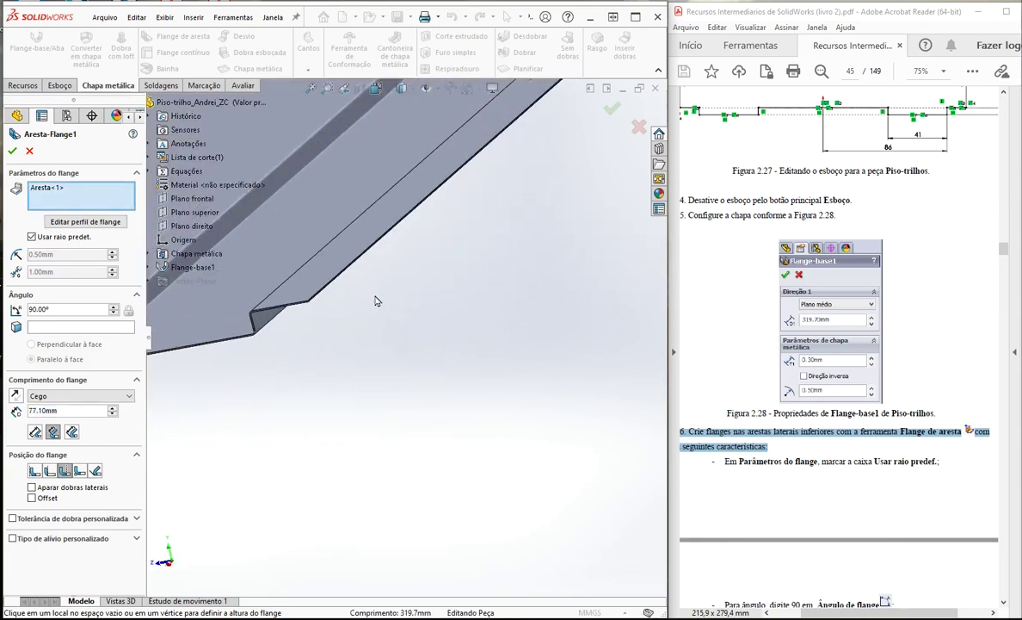
{"action": "left_click", "coordinate": [297, 315]}
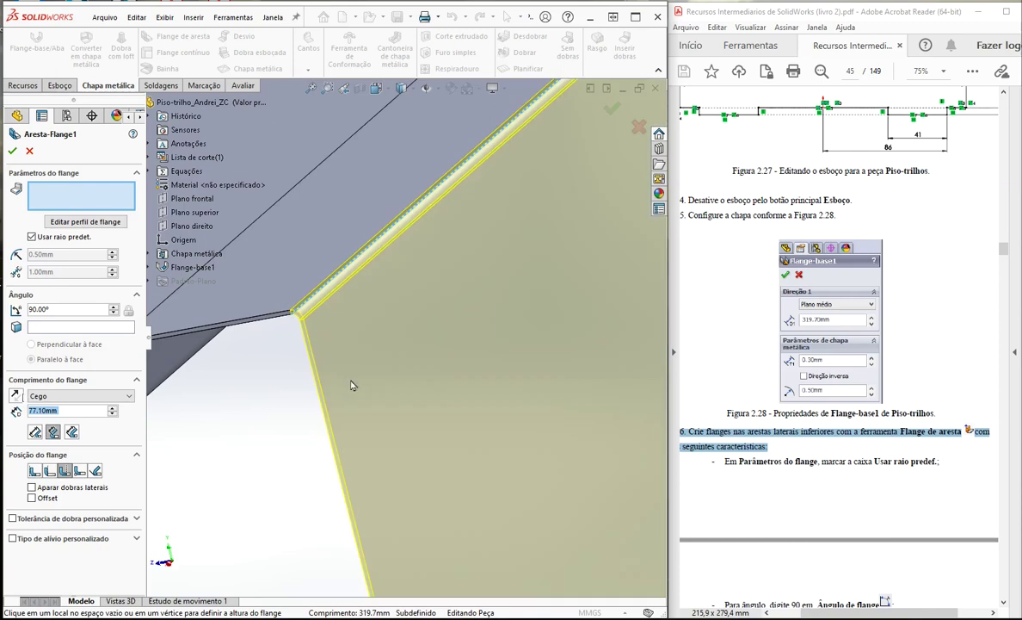
{"action": "scroll", "coordinate": [278, 412], "scroll_direction": "up", "scroll_amount": 5}
{"action": "scroll", "coordinate": [278, 412], "scroll_direction": "up", "scroll_amount": 1}
{"action": "middle_click_drag", "start_coordinate": [278, 412], "coordinate": [311, 400]}
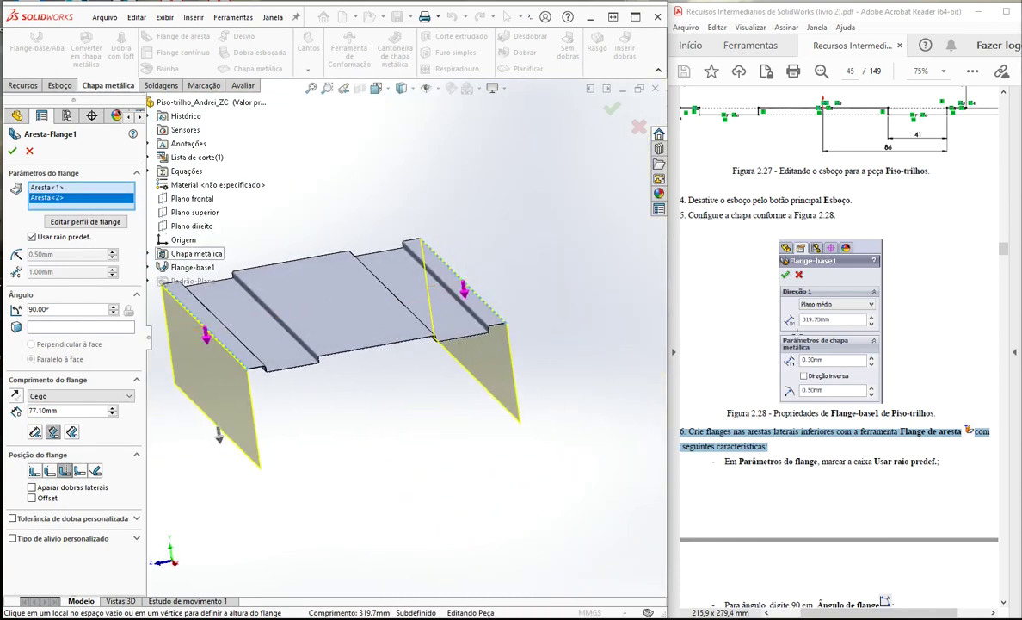
Step: Keep Usar raio predet. enabled for the edge flange and set its Cego length to 4.70 mm
{"action": "scroll", "coordinate": [737, 446], "scroll_direction": "down", "scroll_amount": 5}
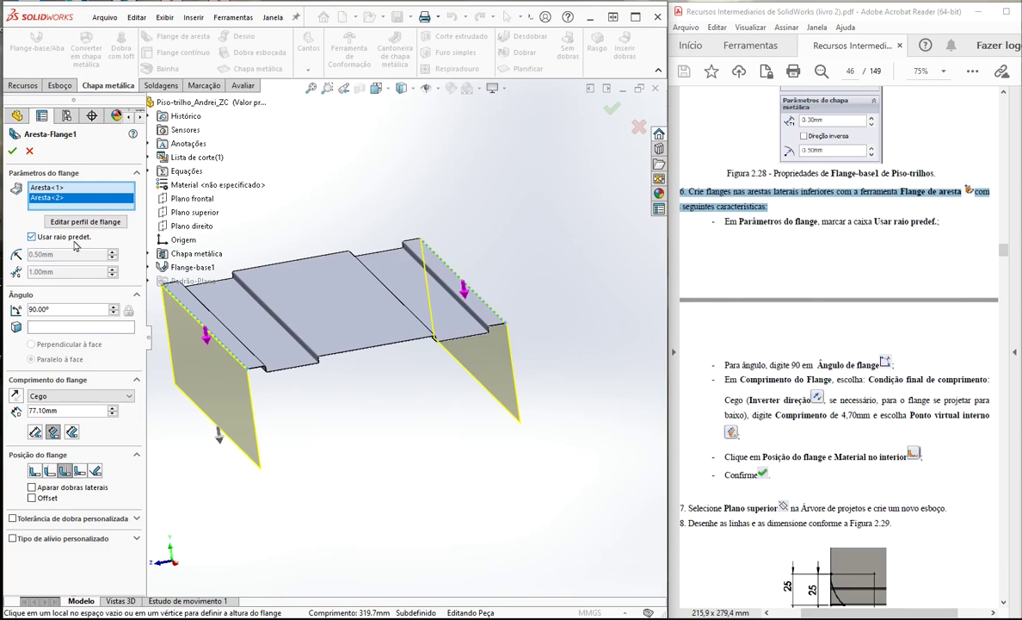
{"action": "left_click", "coordinate": [33, 238]}
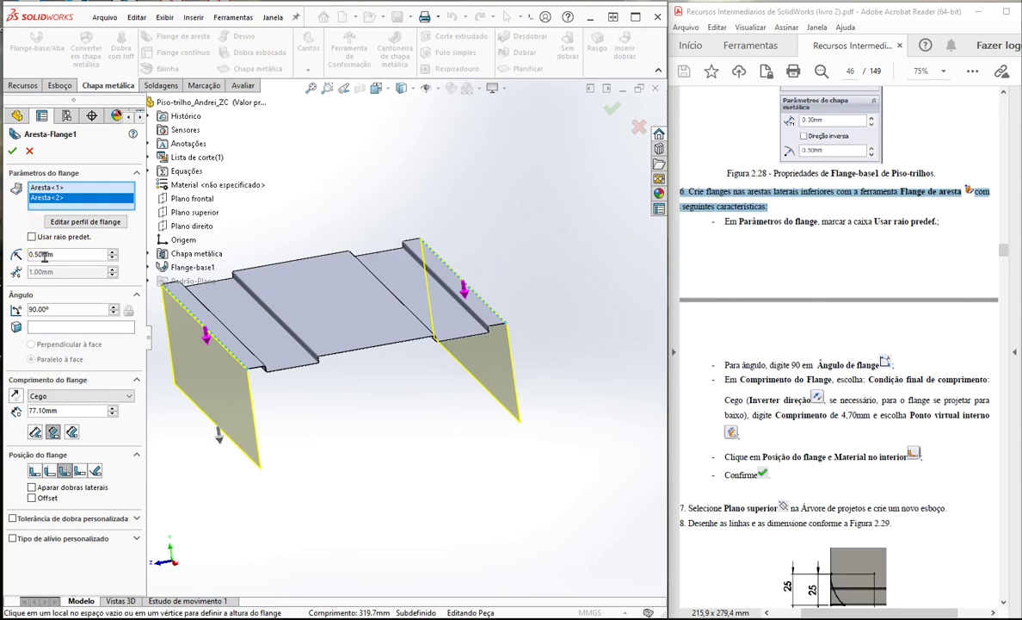
{"action": "left_click", "coordinate": [32, 236]}
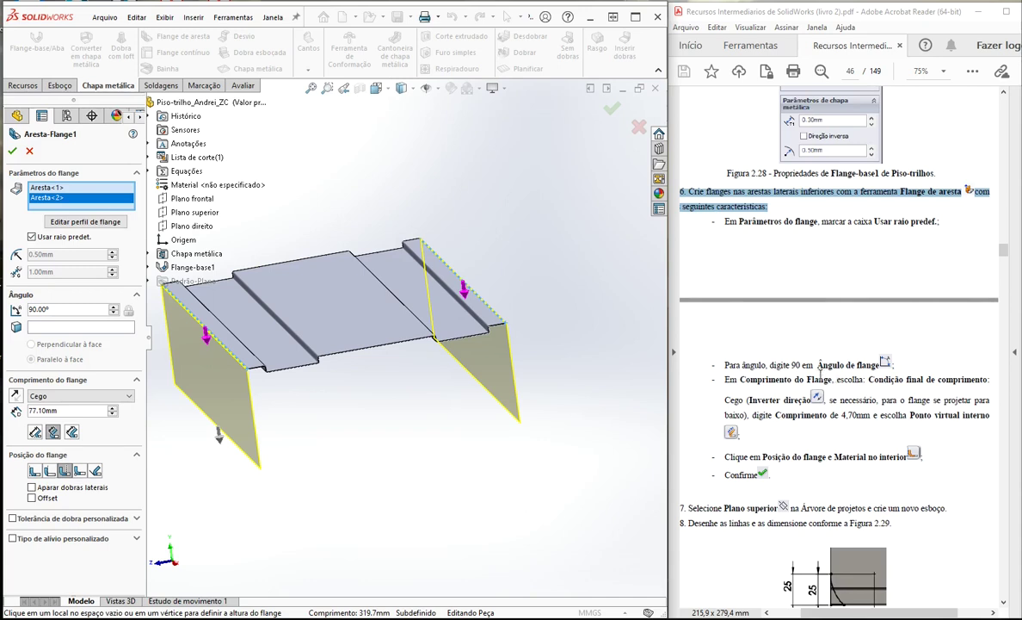
{"action": "left_click", "coordinate": [78, 410]}
{"action": "type", "text": "4.7"}
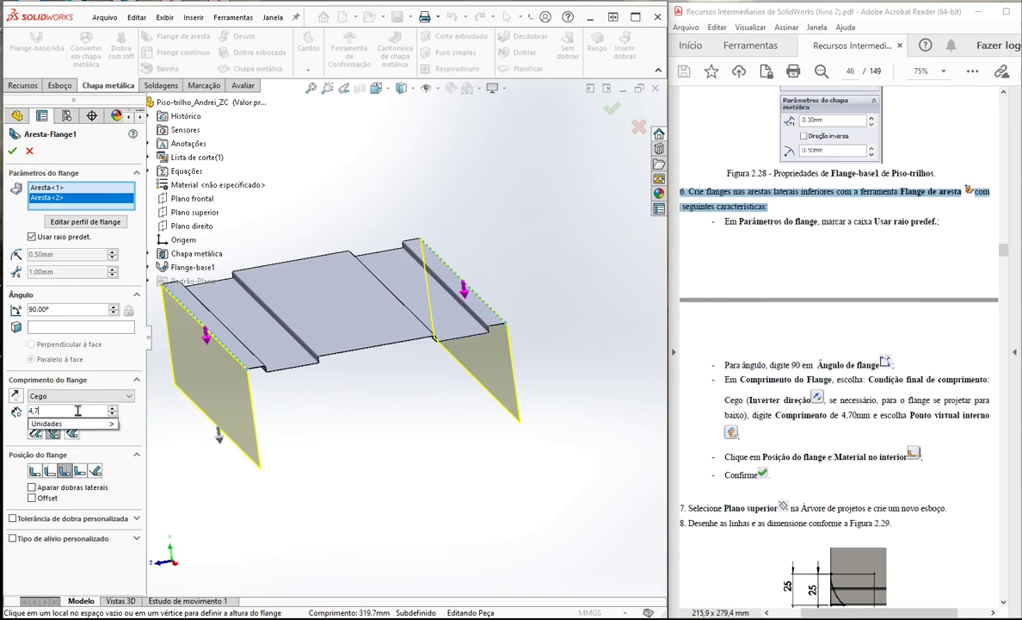
{"action": "key", "text": "Return"}
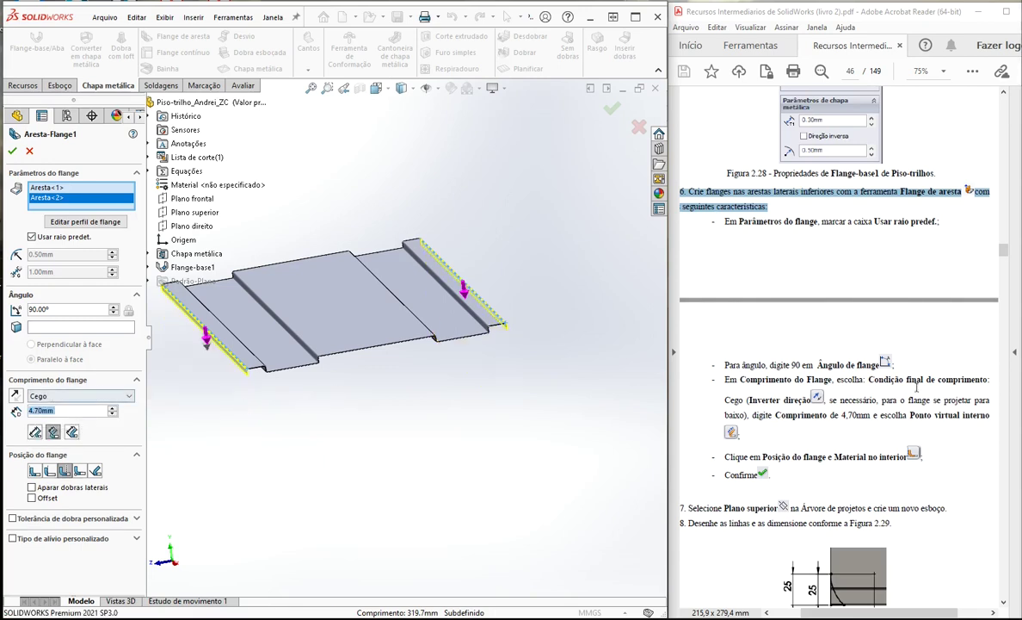
Step: Measure the flange length from Ponto virtual interno and set the flange position to Material no interior
{"action": "left_click", "coordinate": [52, 433]}
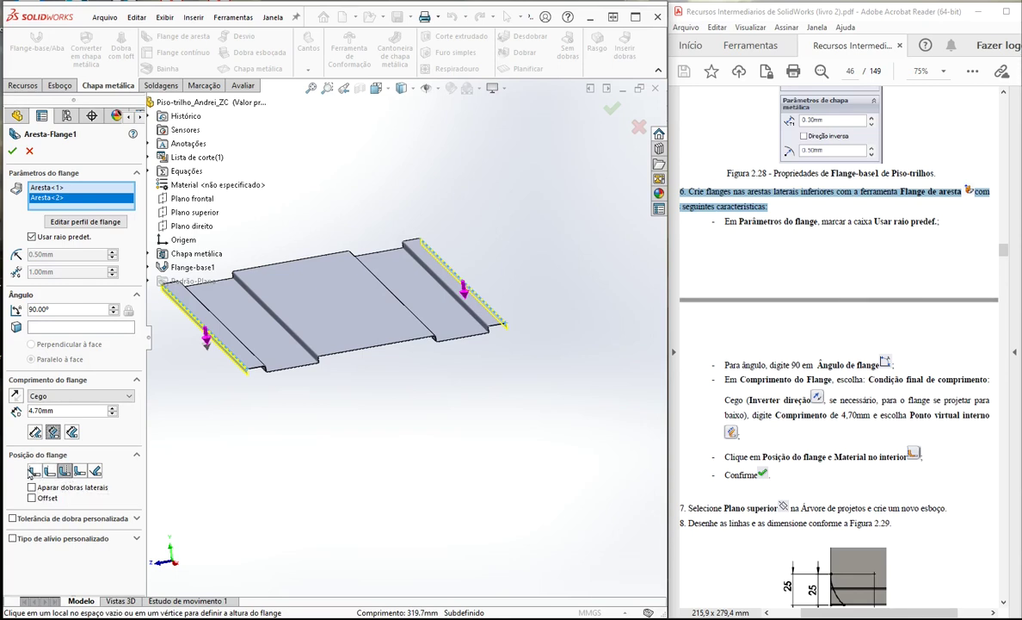
{"action": "left_click", "coordinate": [35, 471]}
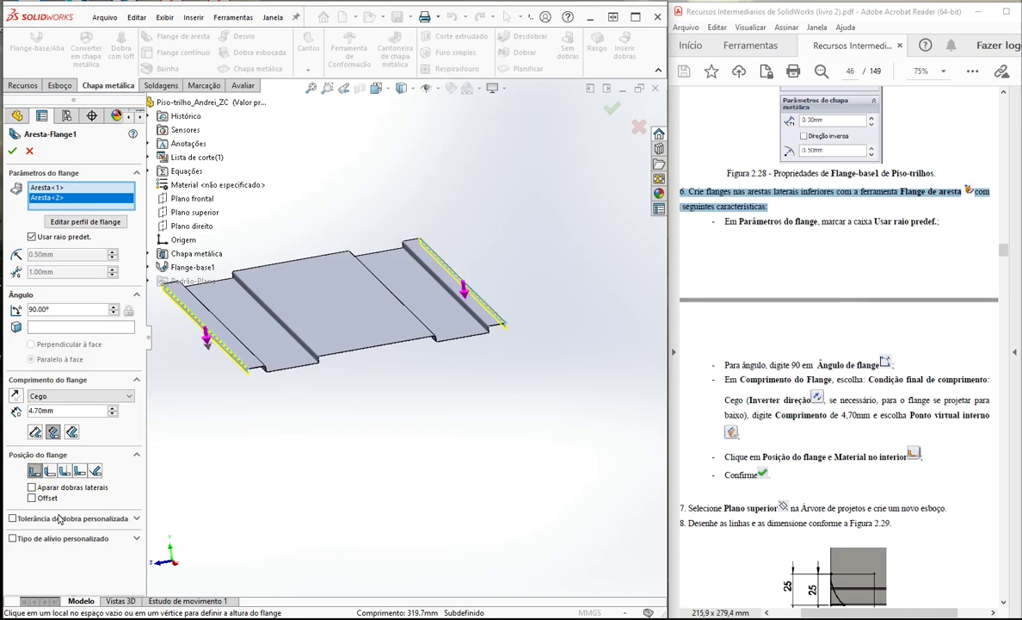
{"action": "scroll", "coordinate": [768, 352], "scroll_direction": "down", "scroll_amount": 1}
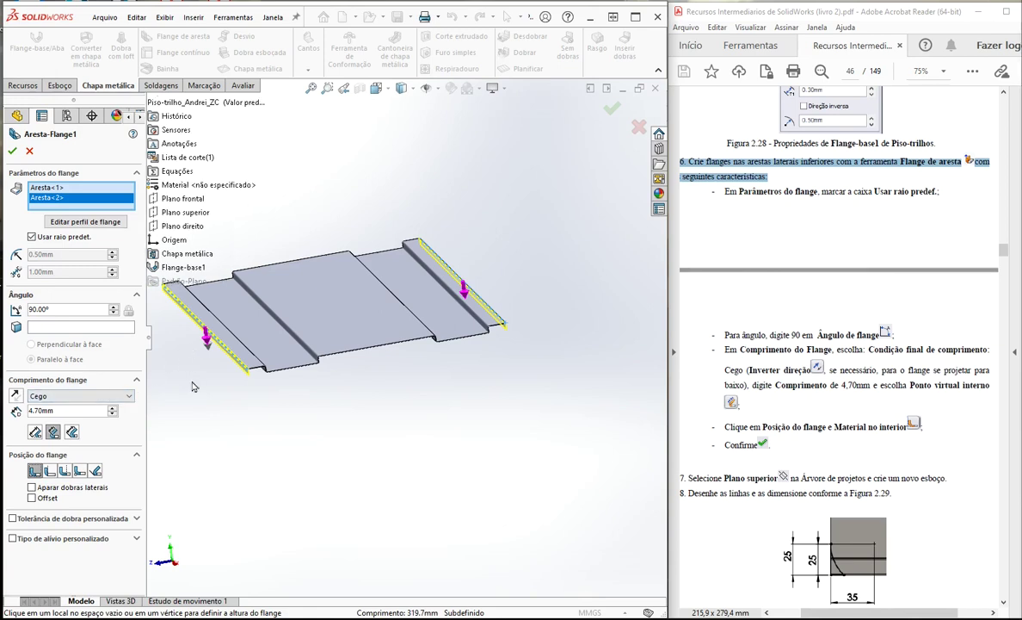
Step: Try reversing the flange direction on both edges, and return each flange to projecting downward
{"action": "left_click", "coordinate": [17, 395]}
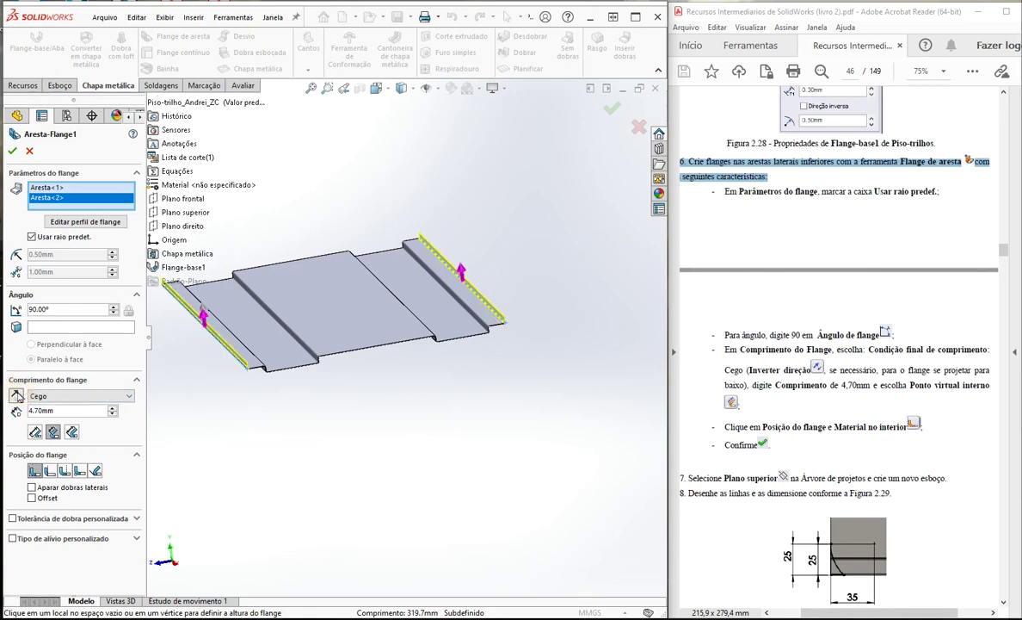
{"action": "left_click", "coordinate": [206, 319]}
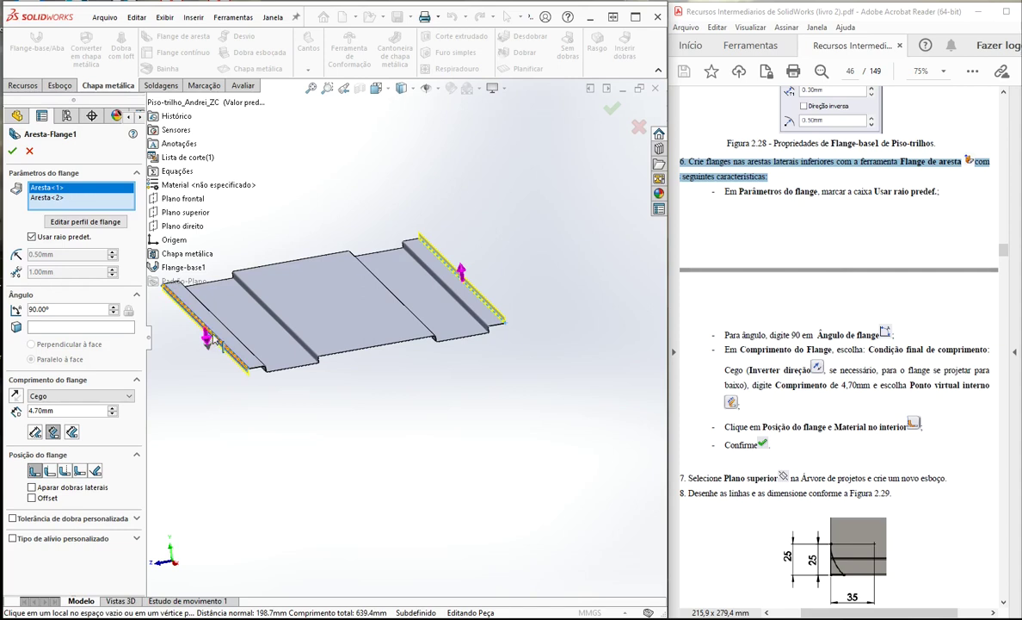
{"action": "left_click", "coordinate": [16, 397]}
{"action": "left_click", "coordinate": [15, 397]}
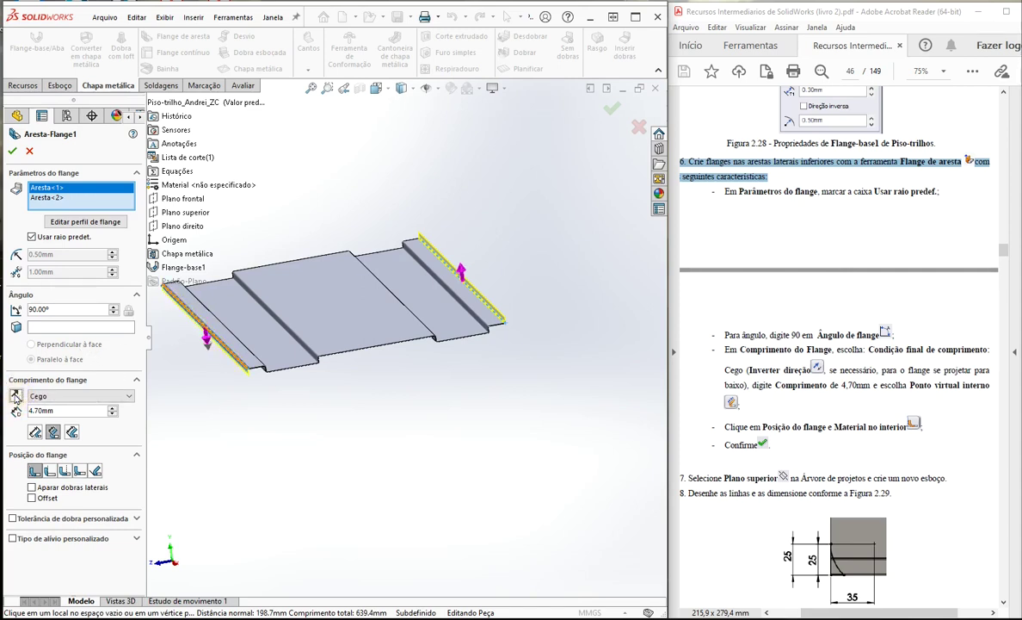
{"action": "left_click", "coordinate": [462, 274]}
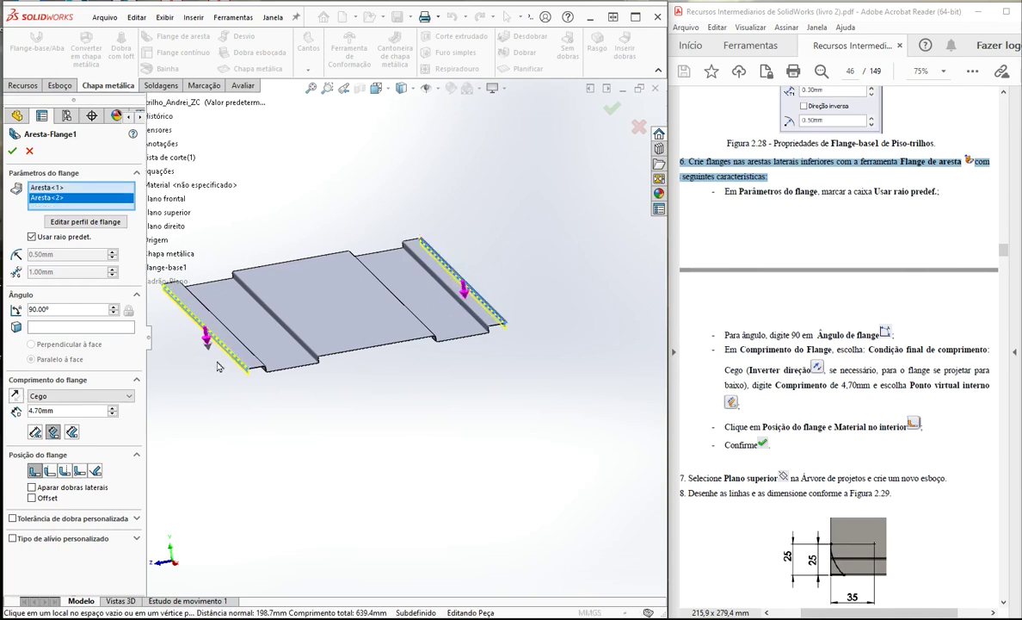
Step: Accept the edge flange on both side edges and look closely at the bent end of the floor
{"action": "scroll", "coordinate": [260, 370], "scroll_direction": "down", "scroll_amount": 1}
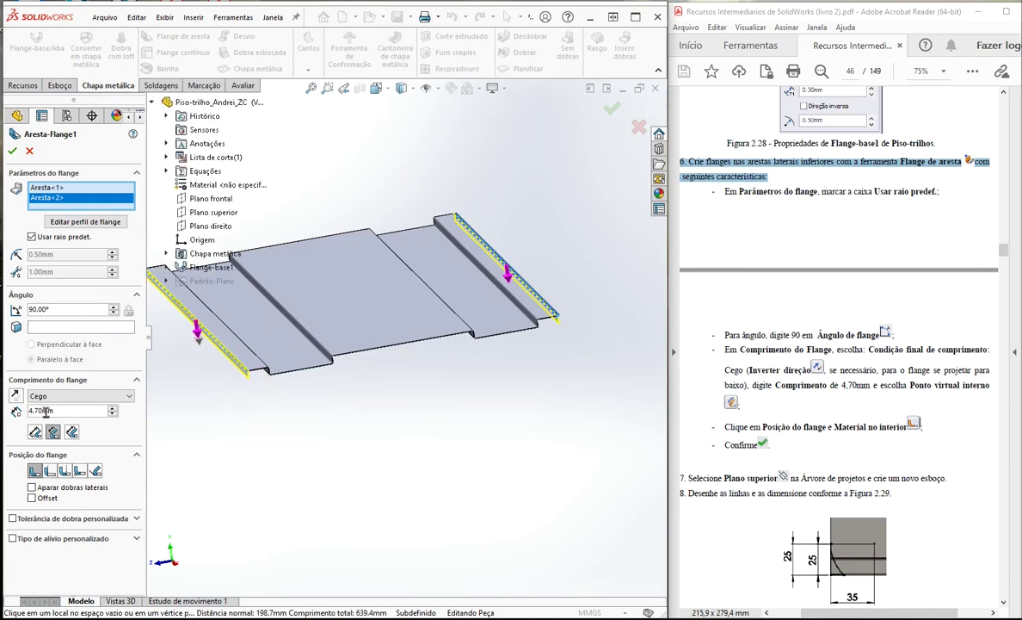
{"action": "left_click", "coordinate": [14, 151]}
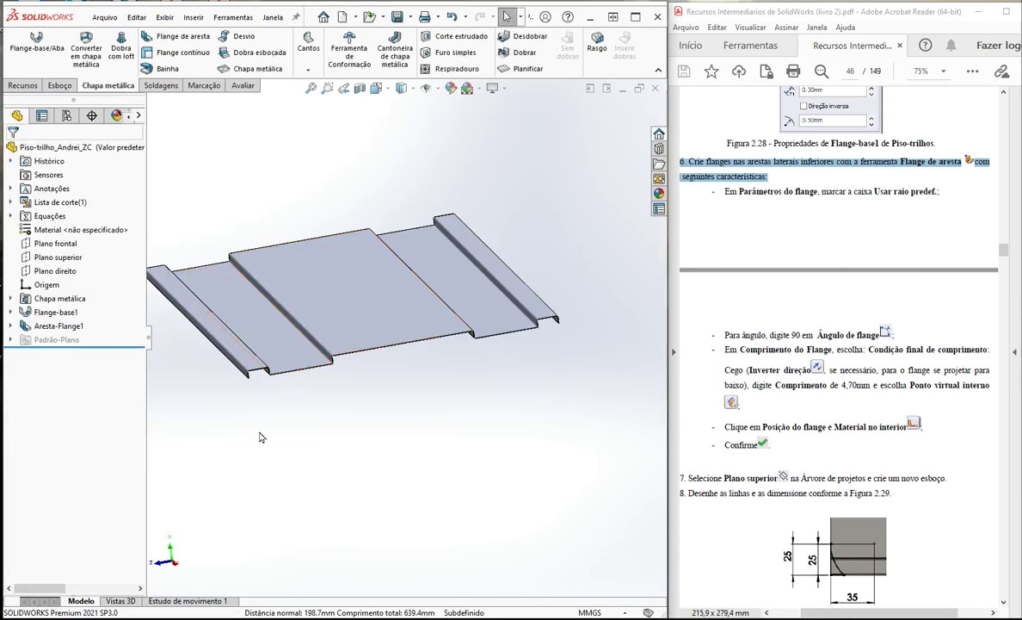
{"action": "scroll", "coordinate": [263, 432], "scroll_direction": "down", "scroll_amount": 5}
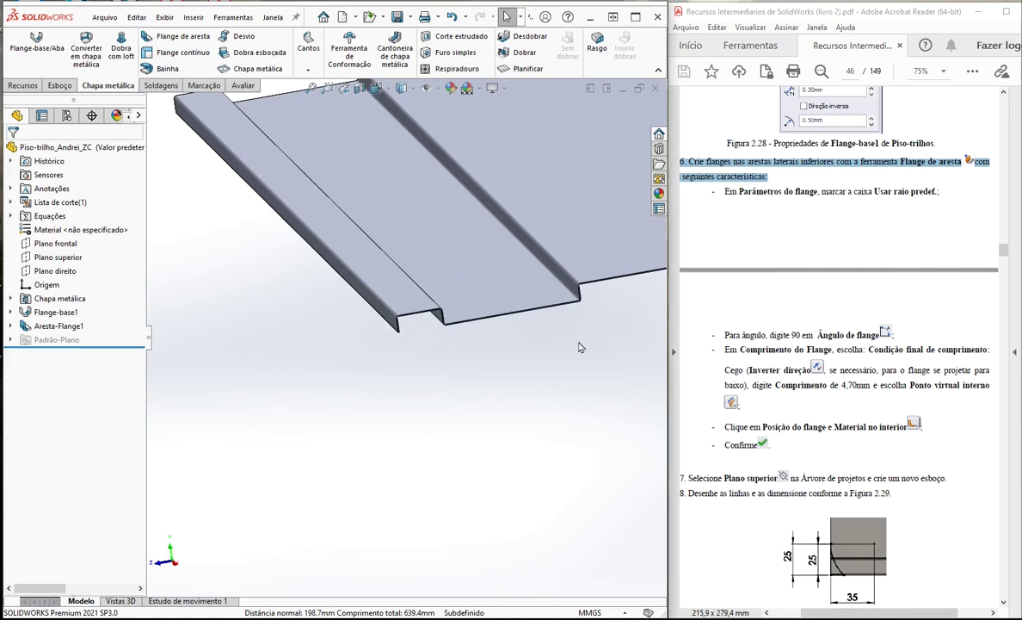
Step: Start a new sketch on Plano superior, framing the floor's lower corner beside Figure 2.29 of the PDF guide
{"action": "scroll", "coordinate": [812, 367], "scroll_direction": "down", "scroll_amount": 3}
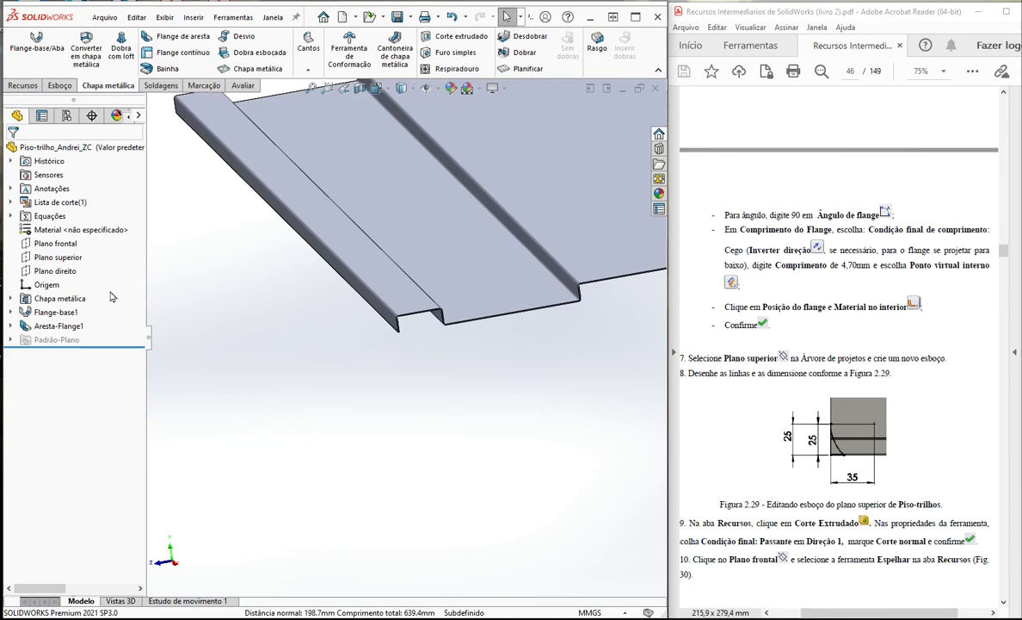
{"action": "right_click", "coordinate": [78, 258]}
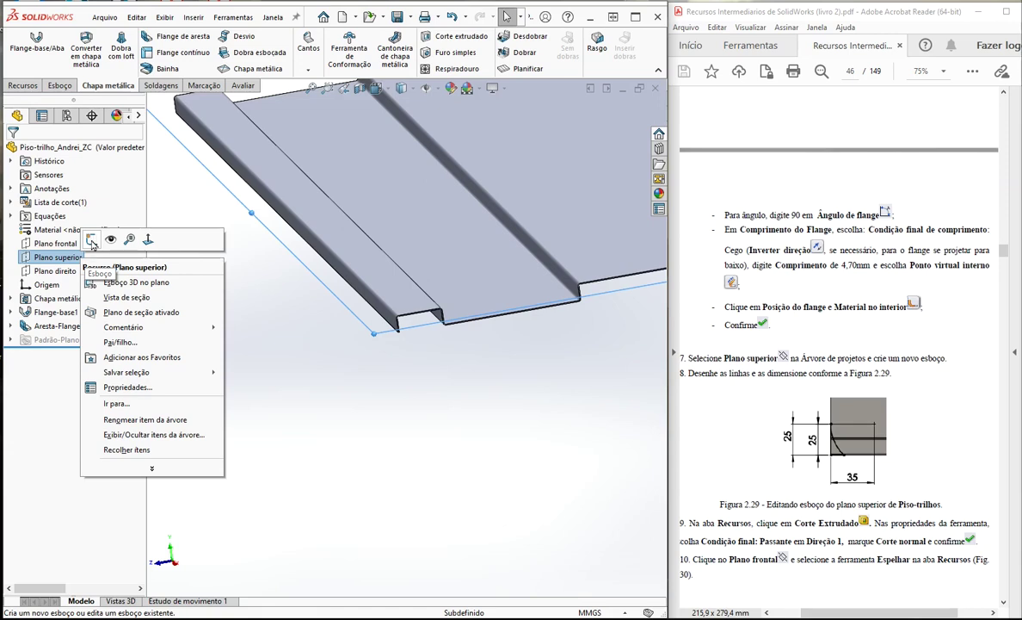
{"action": "left_click", "coordinate": [92, 242]}
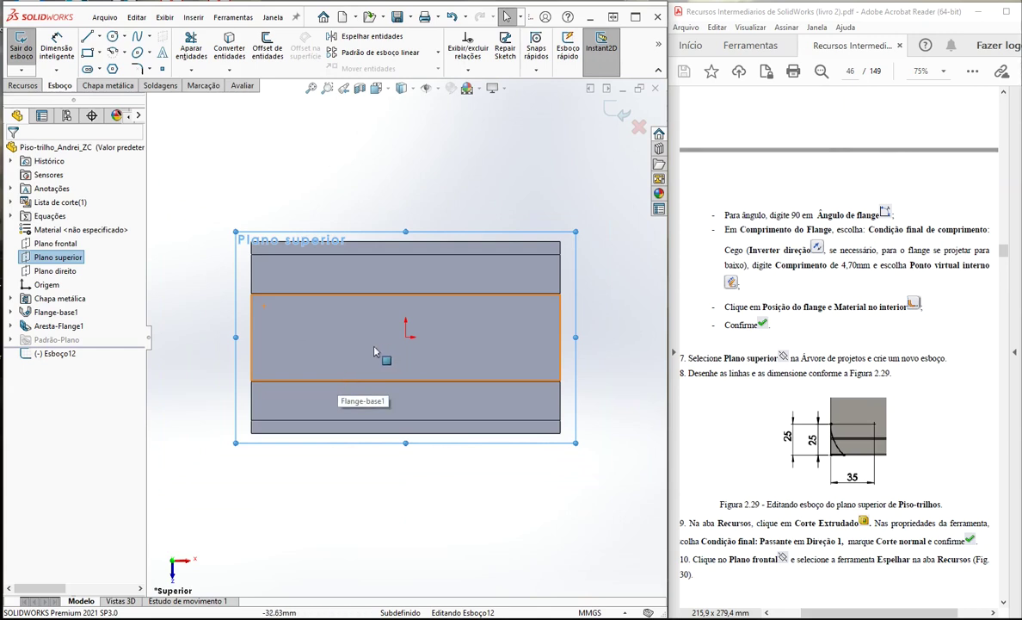
{"action": "scroll", "coordinate": [308, 388], "scroll_direction": "down", "scroll_amount": 2}
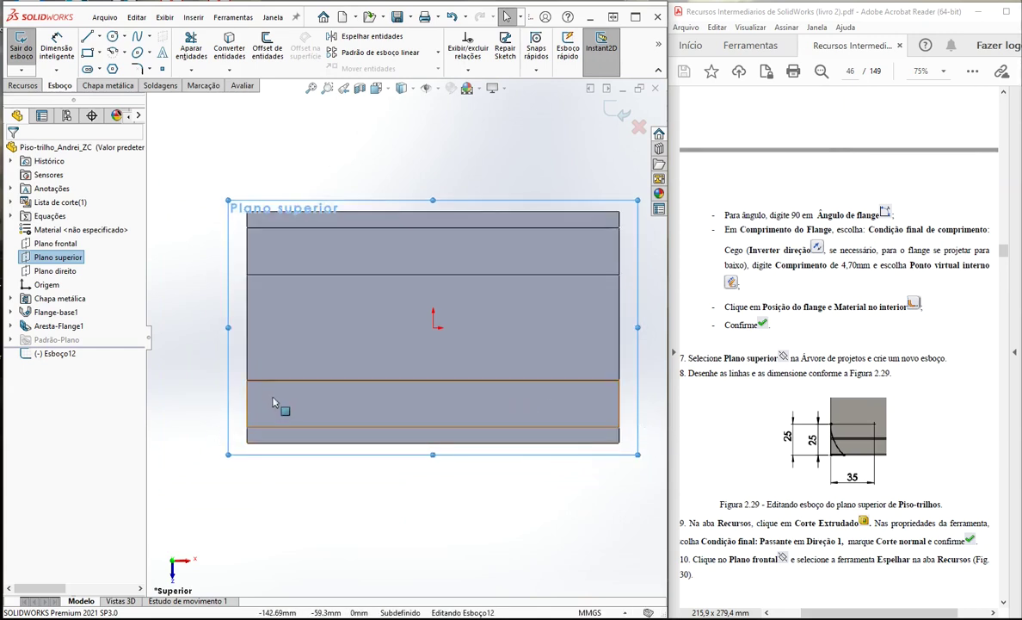
{"action": "scroll", "coordinate": [289, 426], "scroll_direction": "down", "scroll_amount": 3}
{"action": "scroll", "coordinate": [705, 405], "scroll_direction": "up", "scroll_amount": 2}
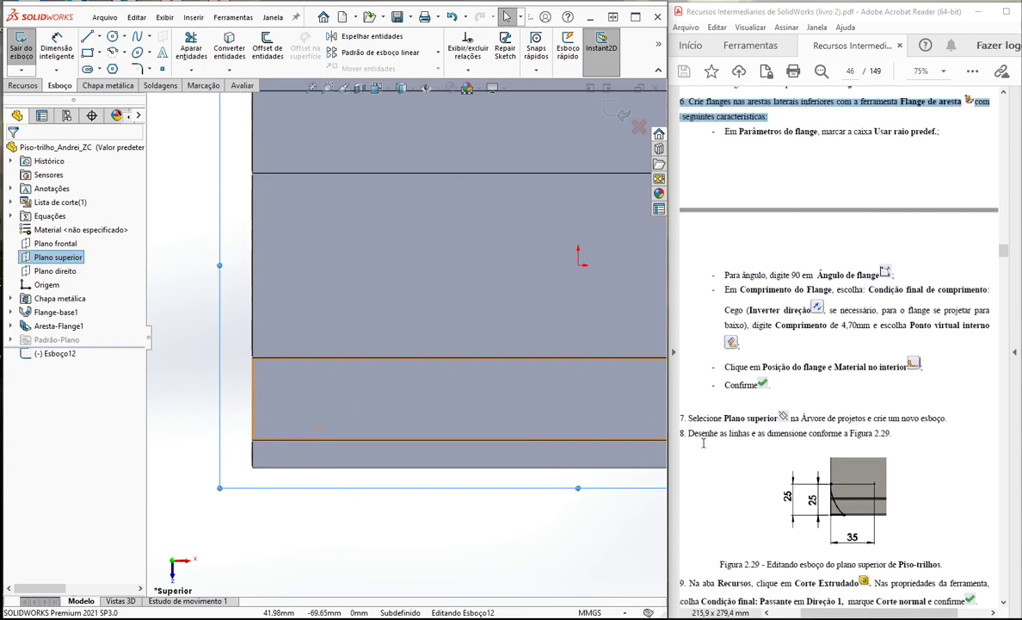
{"action": "scroll", "coordinate": [481, 379], "scroll_direction": "up", "scroll_amount": 1}
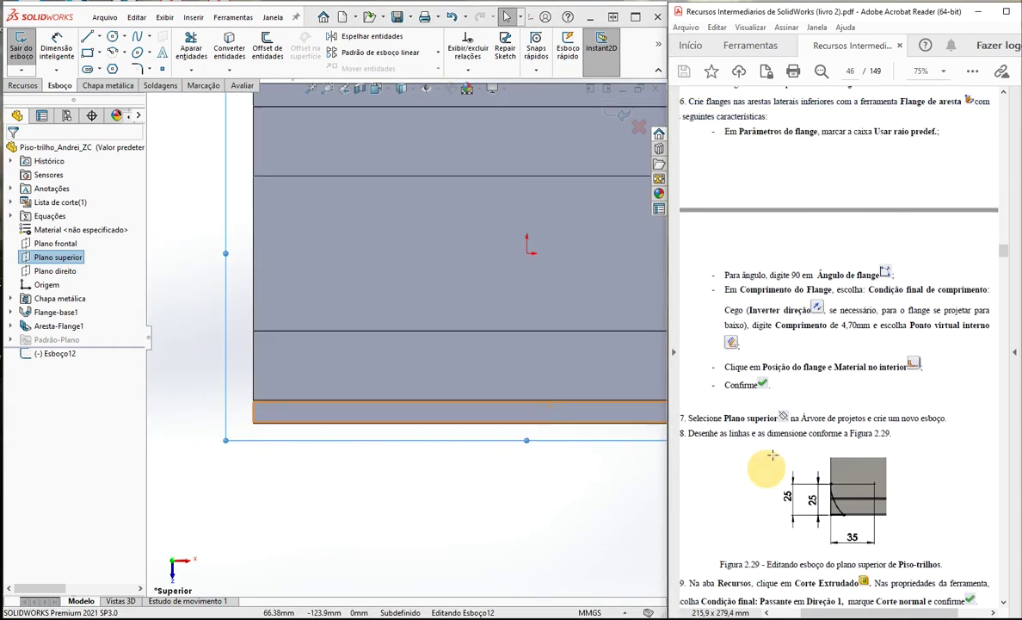
{"action": "scroll", "coordinate": [895, 370], "scroll_direction": "down", "scroll_amount": 4}
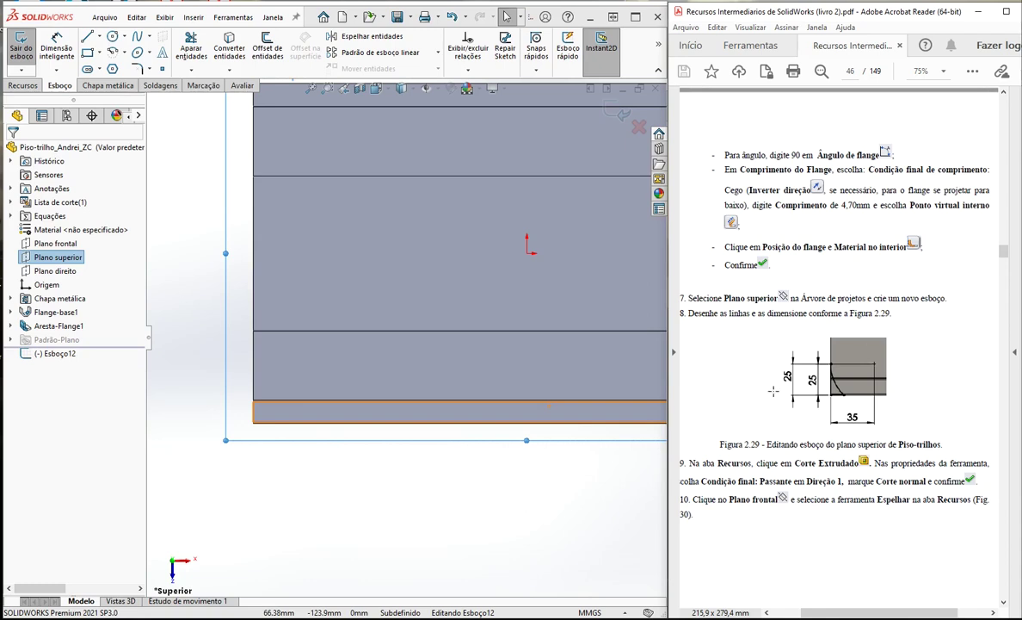
Step: Switch to the GARAGEM.SLDASM assembly and pull the rail floor out from under the garage cover
{"action": "left_click", "coordinate": [273, 19]}
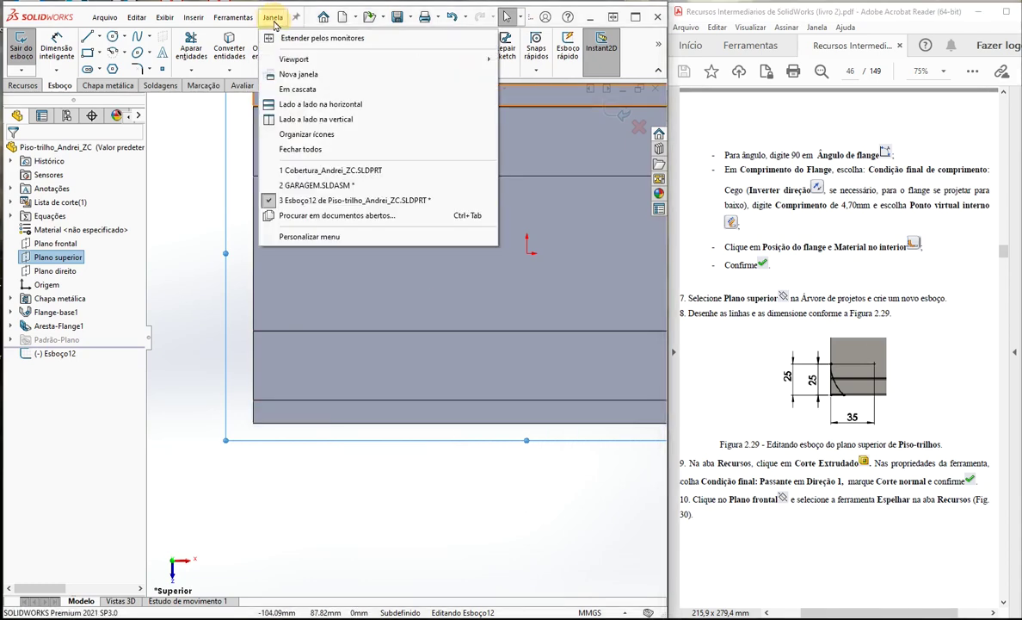
{"action": "left_click", "coordinate": [310, 185]}
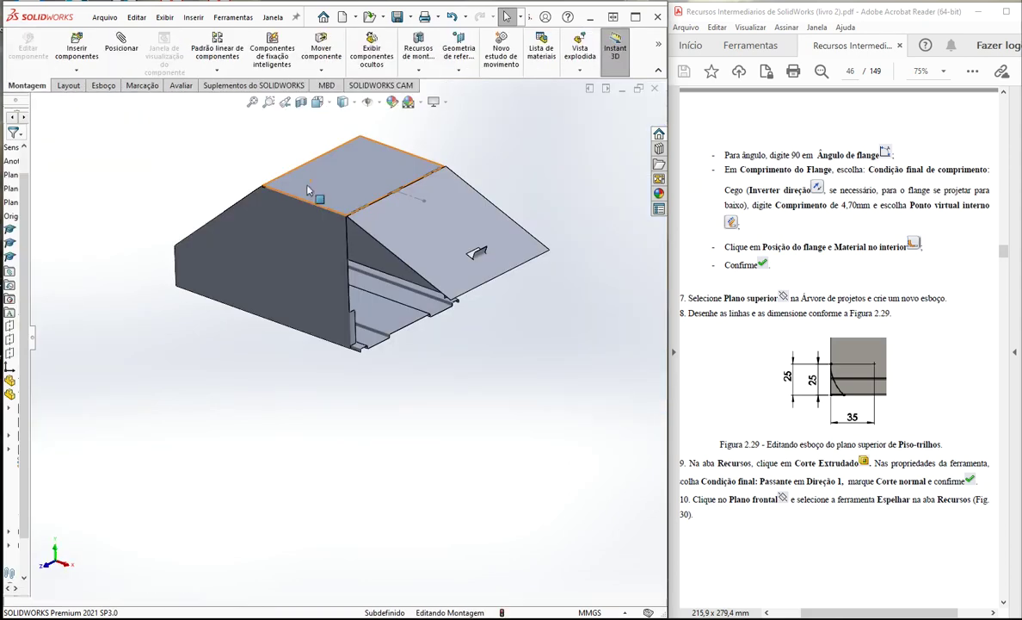
{"action": "left_click_drag", "start_coordinate": [321, 292], "coordinate": [870, 486]}
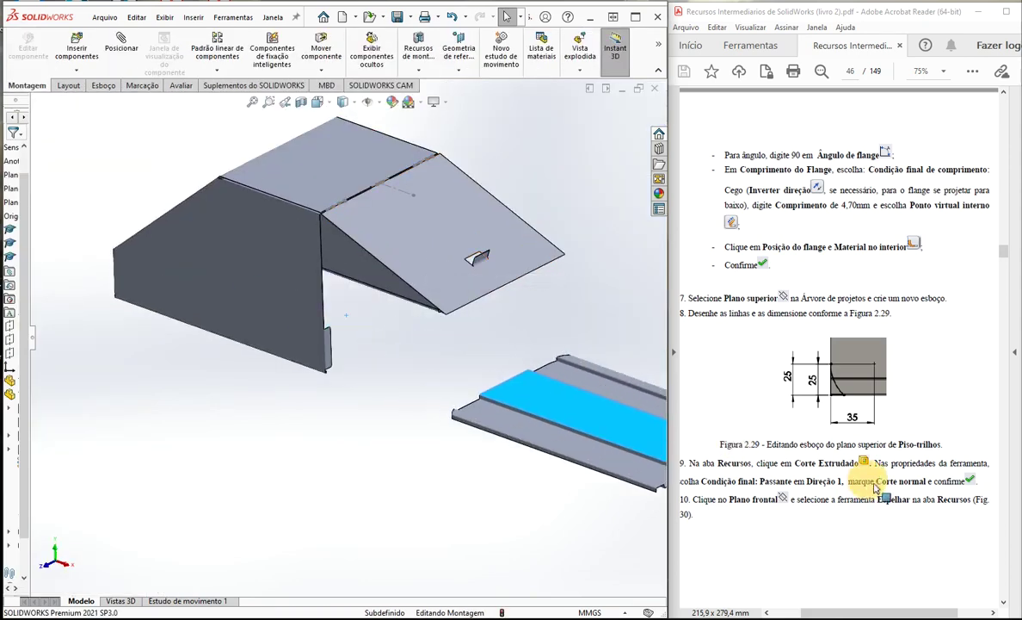
Step: Examine the rail floor's end corners from above in the assembly, and return to the floor part's open sketch
{"action": "scroll", "coordinate": [401, 343], "scroll_direction": "down", "scroll_amount": 5}
{"action": "middle_click_drag", "start_coordinate": [355, 245], "coordinate": [427, 294]}
{"action": "left_click_drag", "start_coordinate": [419, 358], "coordinate": [431, 394]}
{"action": "middle_click_drag", "start_coordinate": [452, 327], "coordinate": [540, 305]}
{"action": "middle_click_drag", "start_coordinate": [529, 348], "coordinate": [561, 238]}
{"action": "scroll", "coordinate": [534, 220], "scroll_direction": "up", "scroll_amount": 5}
{"action": "scroll", "coordinate": [433, 222], "scroll_direction": "down", "scroll_amount": 9}
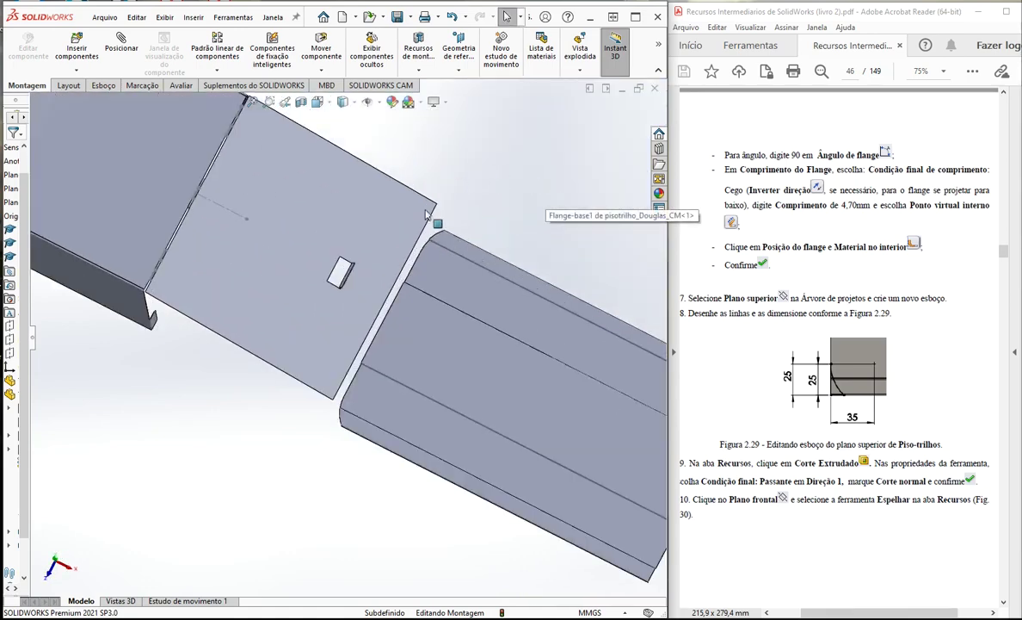
{"action": "scroll", "coordinate": [433, 283], "scroll_direction": "up", "scroll_amount": 9}
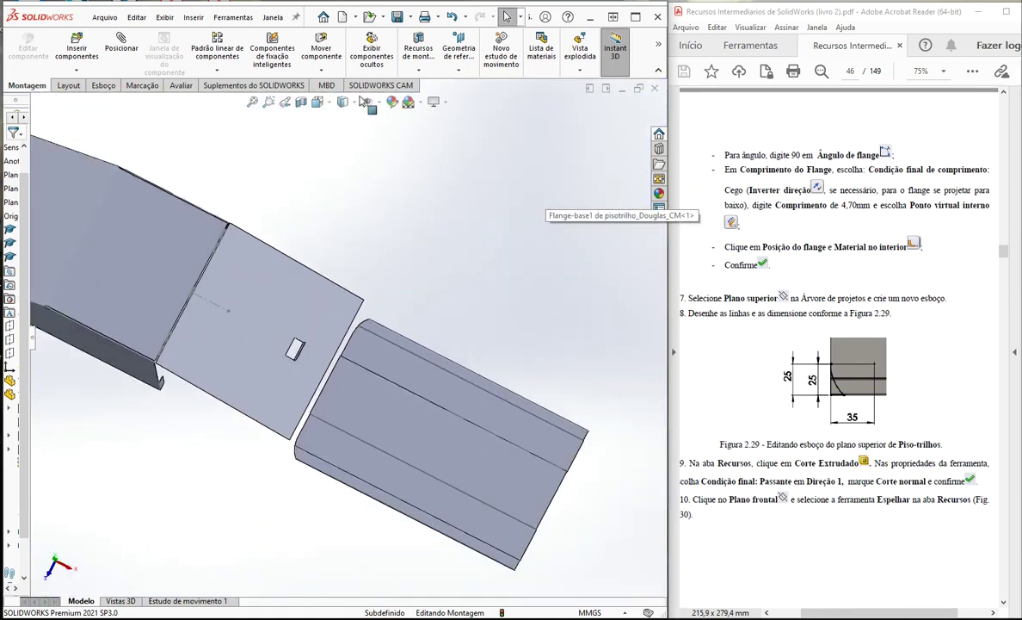
{"action": "left_click", "coordinate": [272, 17]}
{"action": "left_click", "coordinate": [296, 202]}
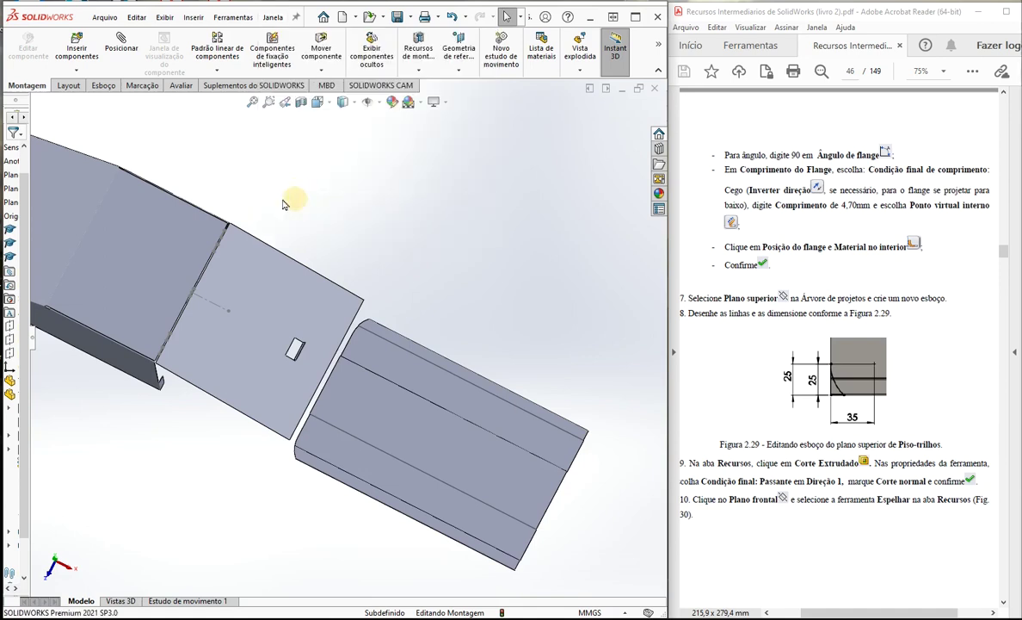
Step: Enlarge the PDF guide to 150% on Figure 2.29 to read the corner cut's dimensions
{"action": "scroll", "coordinate": [287, 371], "scroll_direction": "down", "scroll_amount": 5}
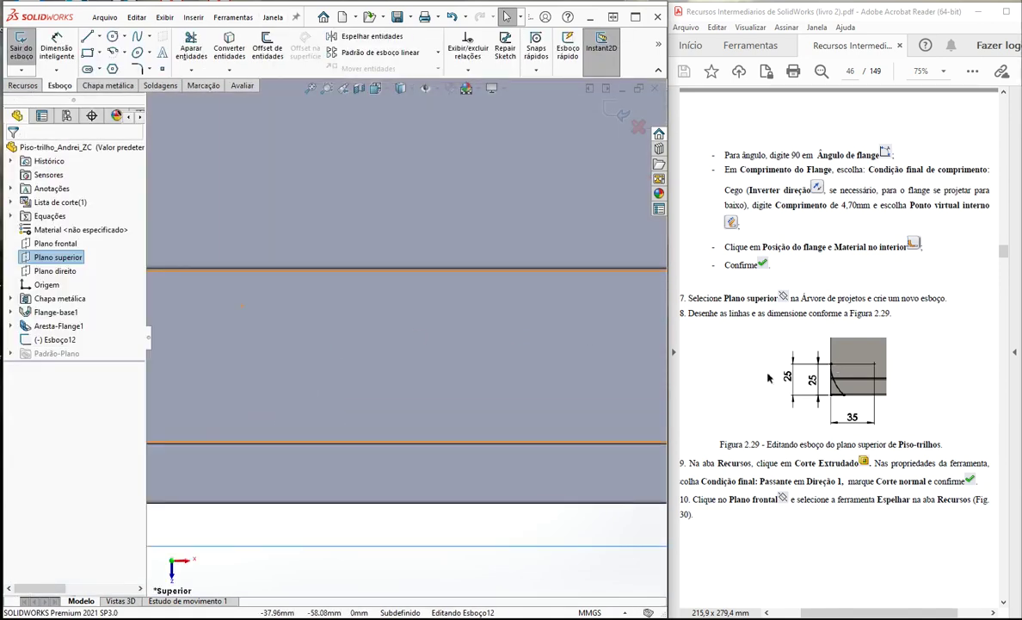
{"action": "scroll", "coordinate": [269, 332], "scroll_direction": "up", "scroll_amount": 2}
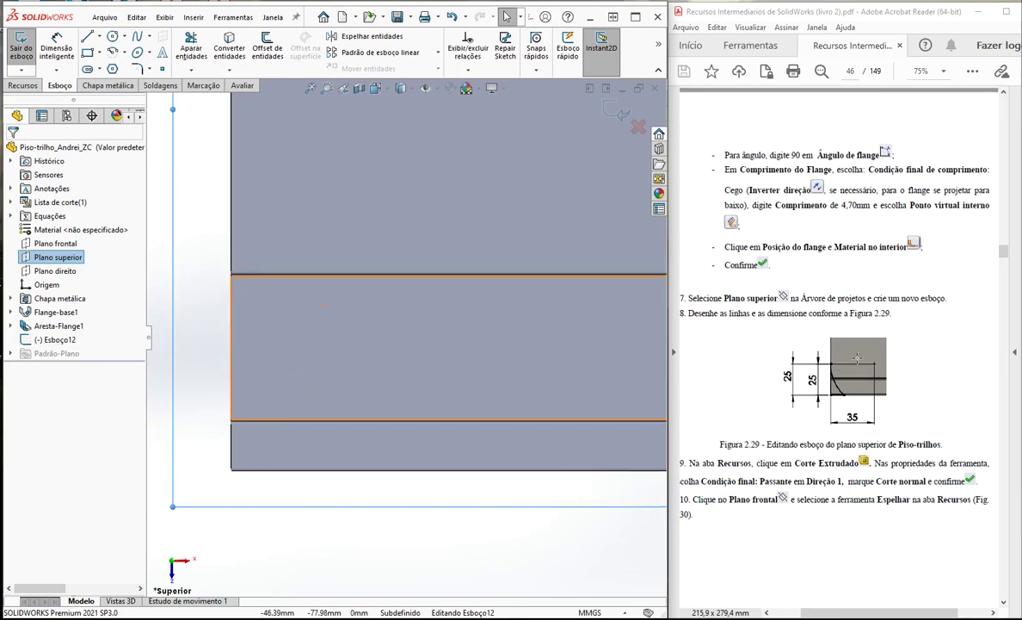
{"action": "scroll", "coordinate": [828, 379], "scroll_direction": "up", "scroll_amount": 3, "text": "ctrl"}
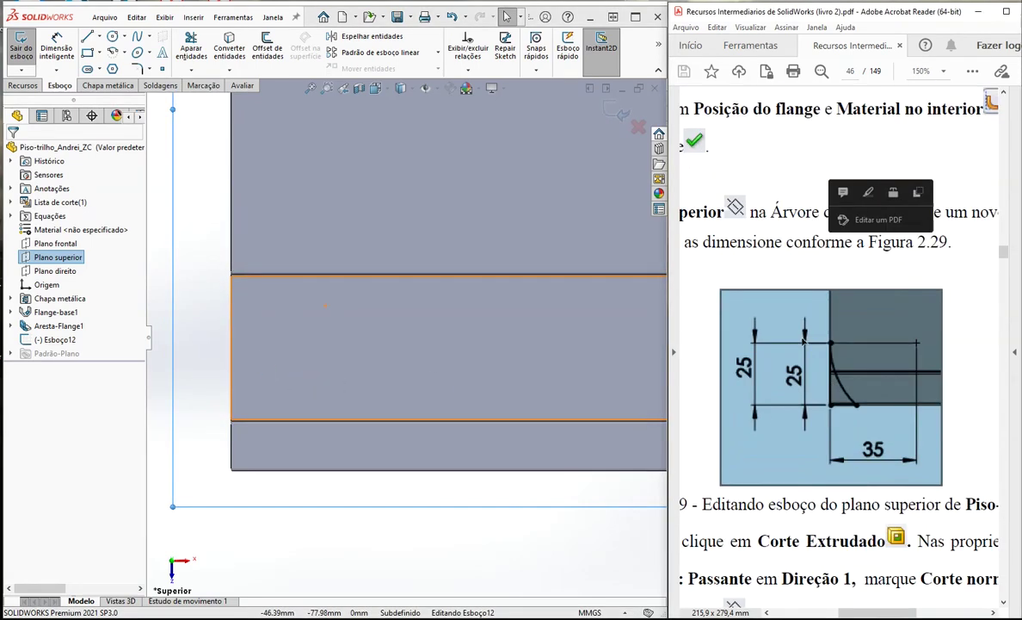
{"action": "left_click", "coordinate": [775, 274]}
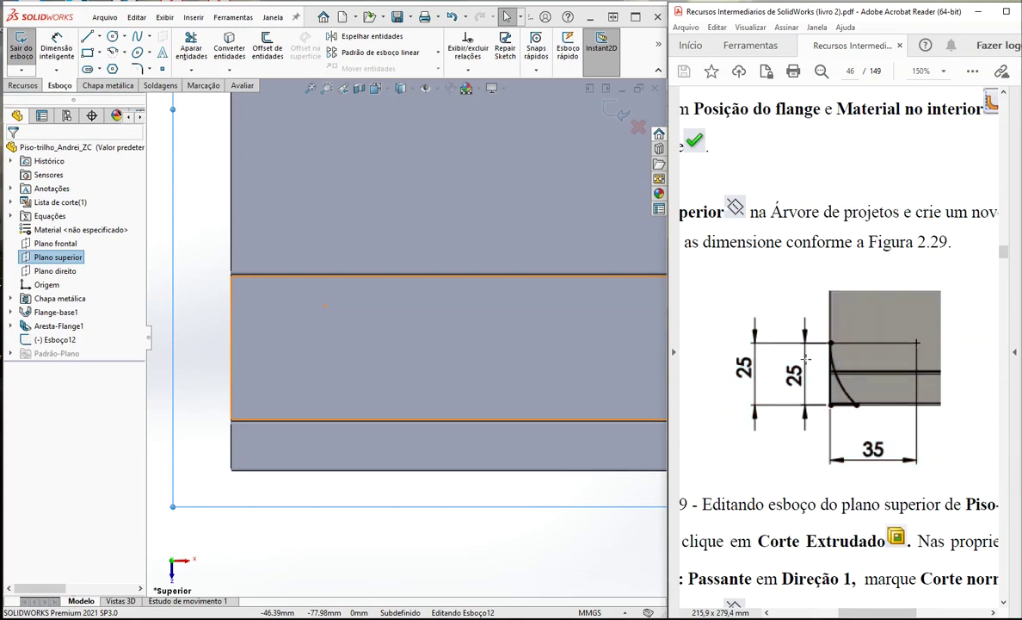
Step: Sketch a line about 39 mm down the floor's left edge to its lower corner, continuing about 80 mm along the bottom edge
{"action": "left_click", "coordinate": [87, 38]}
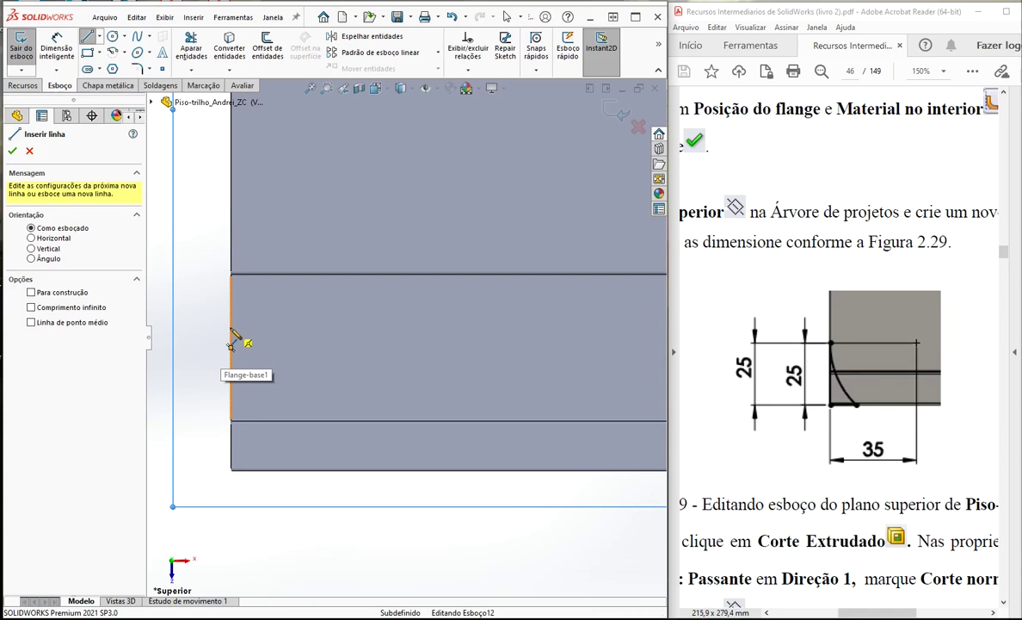
{"action": "left_click", "coordinate": [231, 328]}
{"action": "scroll", "coordinate": [243, 486], "scroll_direction": "down", "scroll_amount": 3}
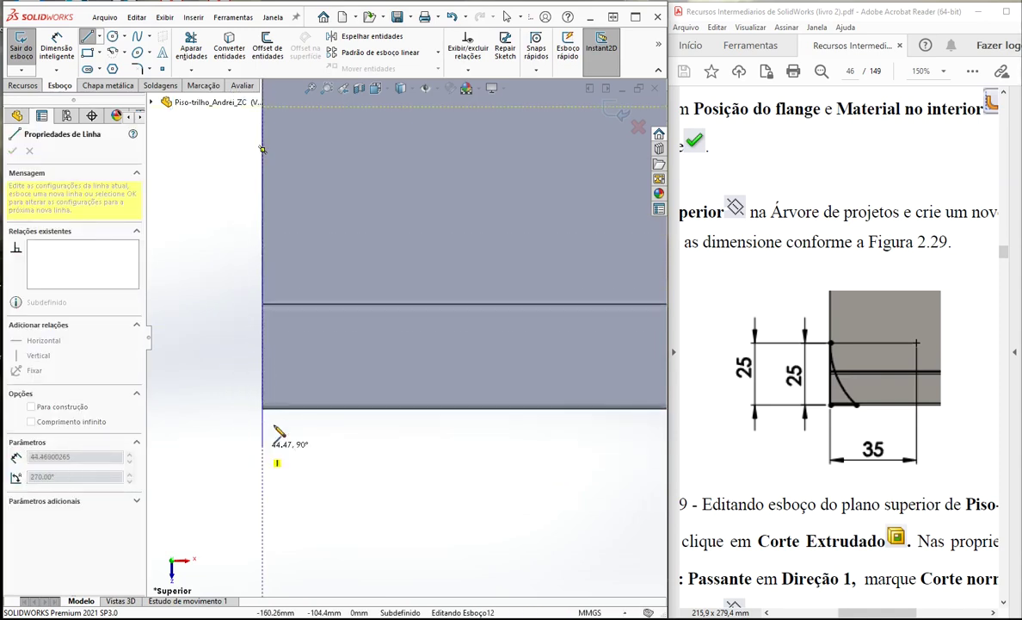
{"action": "scroll", "coordinate": [265, 438], "scroll_direction": "down", "scroll_amount": 9}
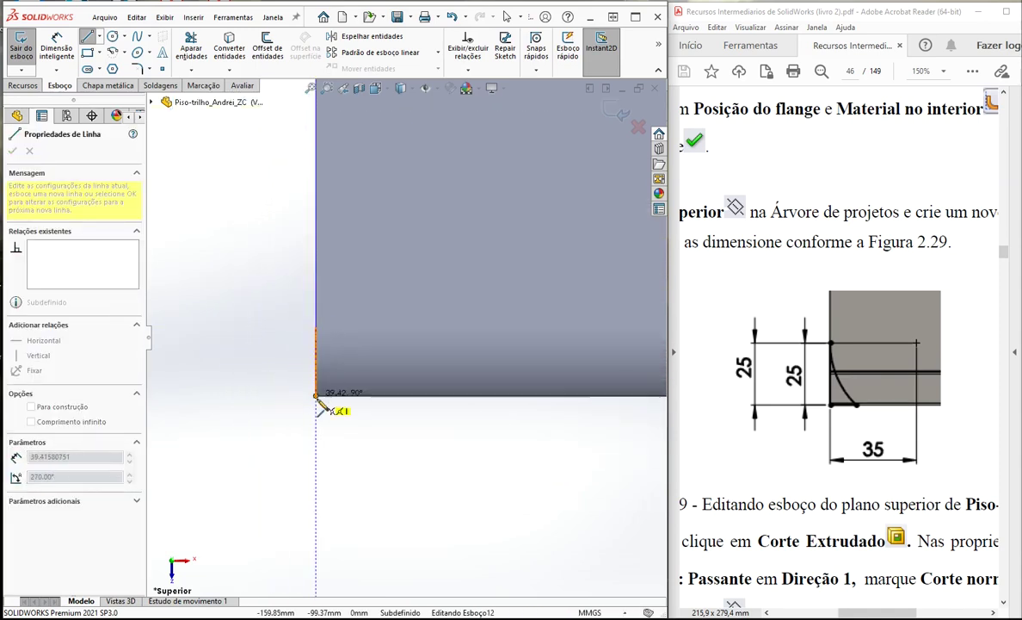
{"action": "left_click", "coordinate": [317, 396]}
{"action": "scroll", "coordinate": [479, 417], "scroll_direction": "up", "scroll_amount": 3}
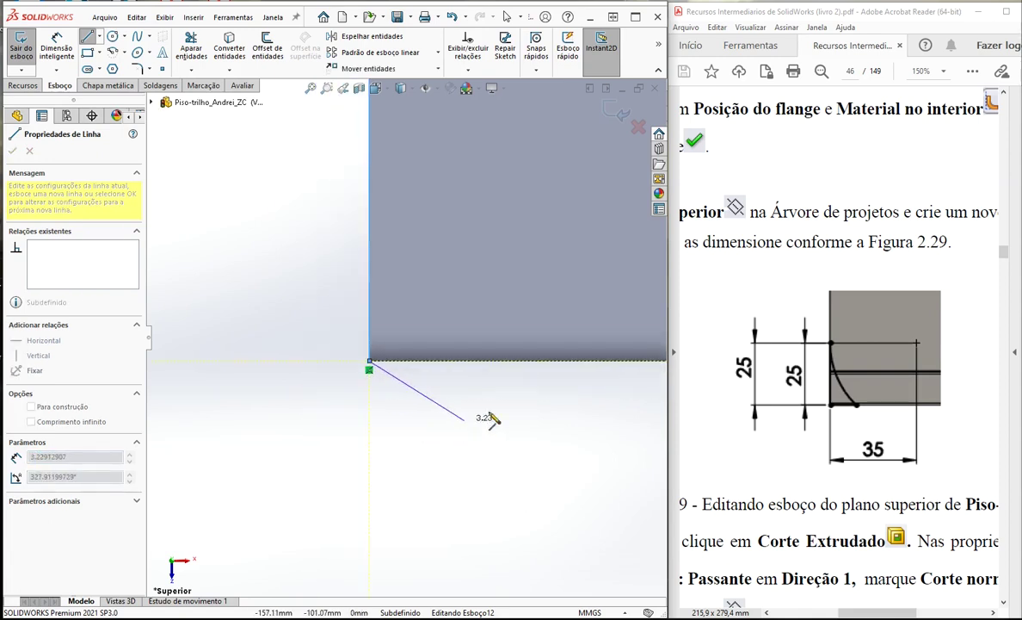
{"action": "scroll", "coordinate": [575, 366], "scroll_direction": "up", "scroll_amount": 3}
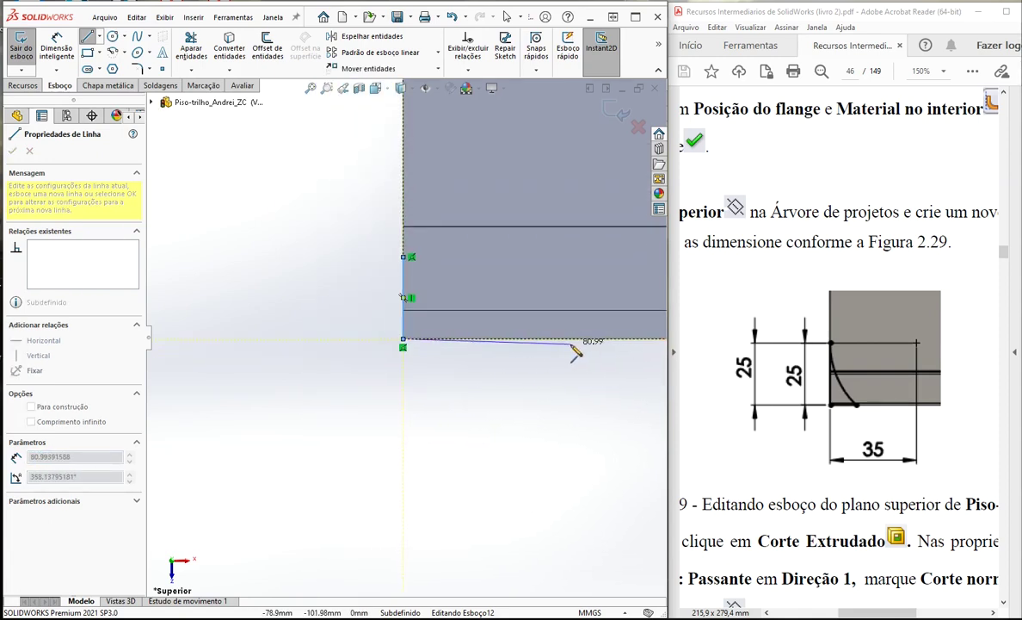
{"action": "scroll", "coordinate": [569, 343], "scroll_direction": "down", "scroll_amount": 3}
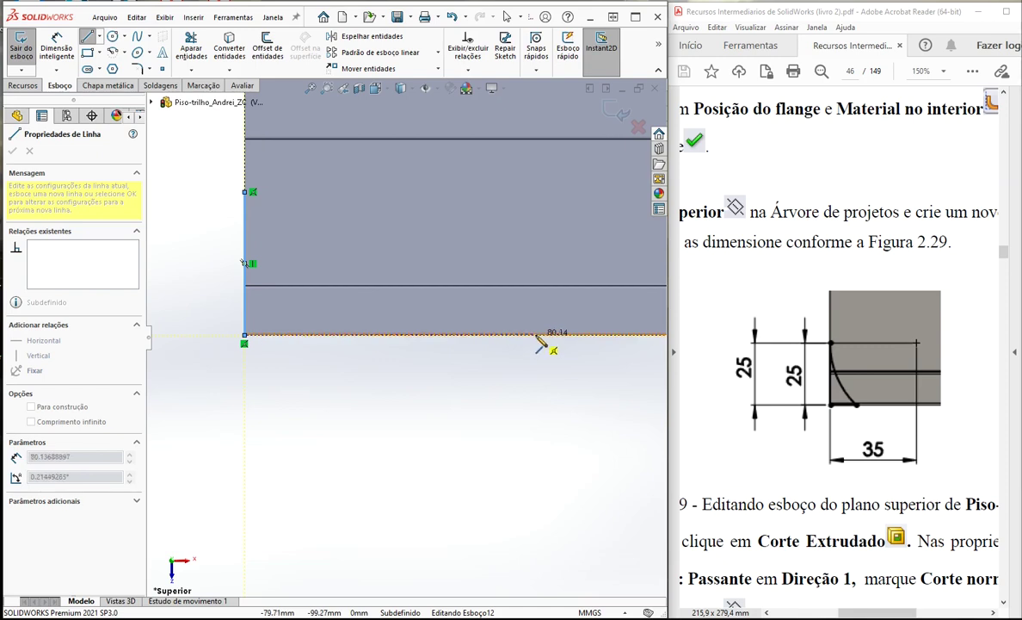
{"action": "left_click", "coordinate": [536, 337]}
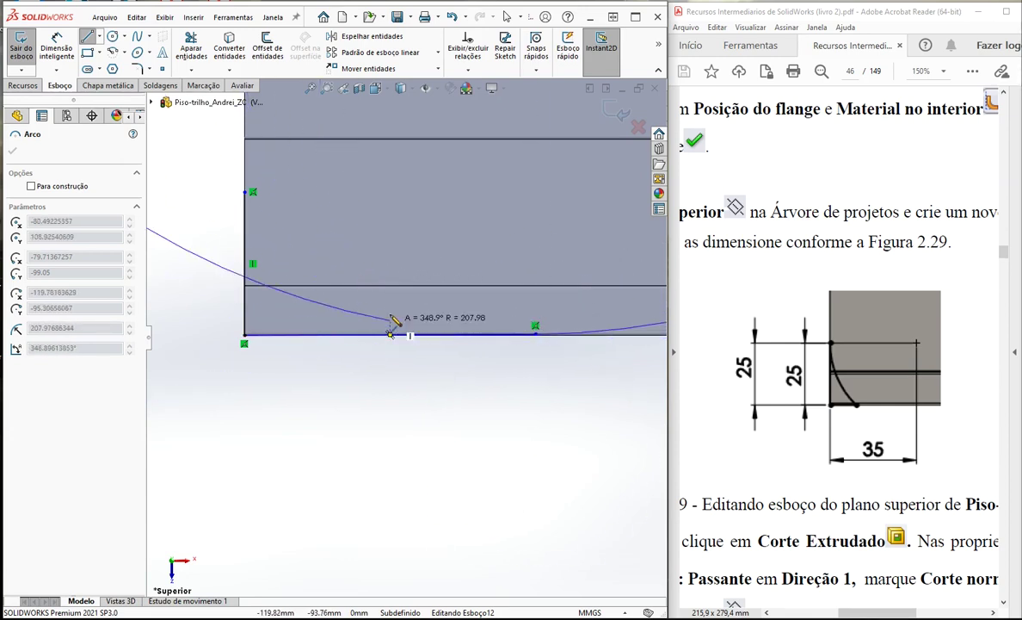
Step: Try closing the corner profile with a tangent arc up to the vertical line's upper end, and delete the arc
{"action": "scroll", "coordinate": [499, 267], "scroll_direction": "down", "scroll_amount": 3}
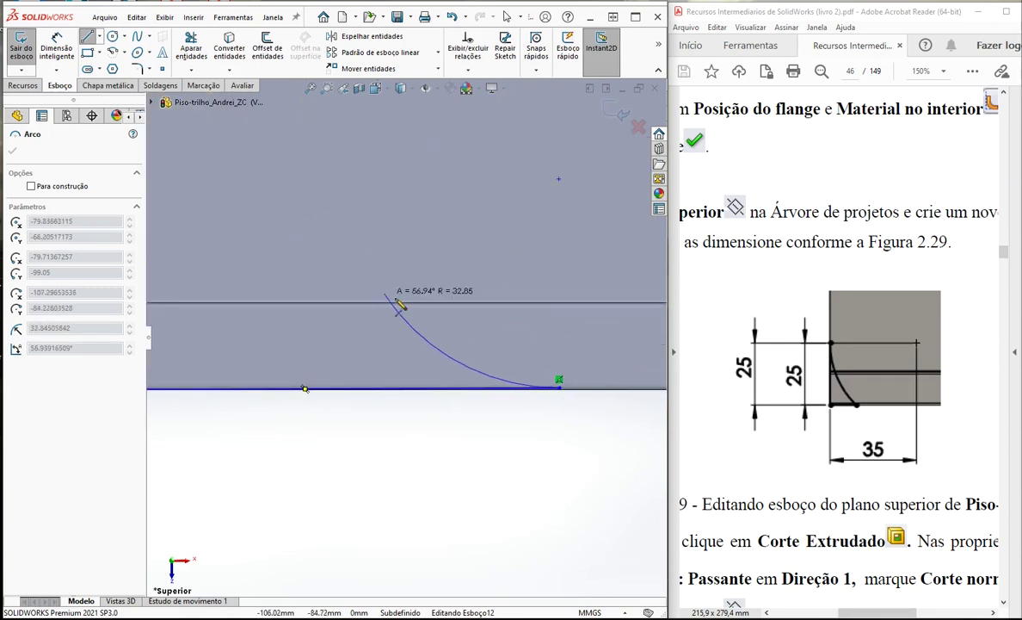
{"action": "scroll", "coordinate": [379, 295], "scroll_direction": "up", "scroll_amount": 2}
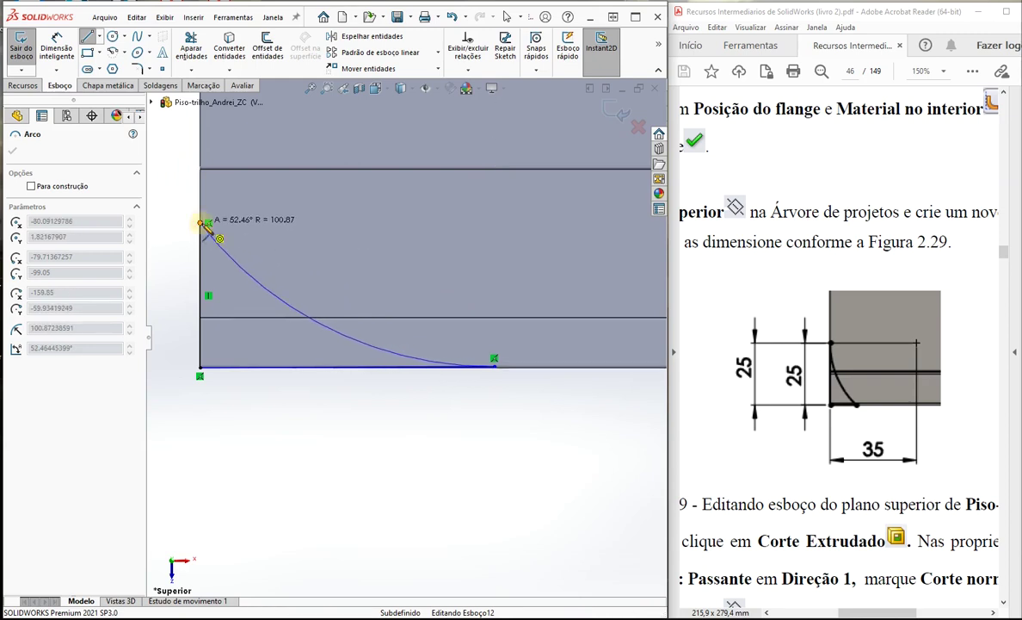
{"action": "left_click", "coordinate": [203, 224]}
{"action": "key", "text": "Escape"}
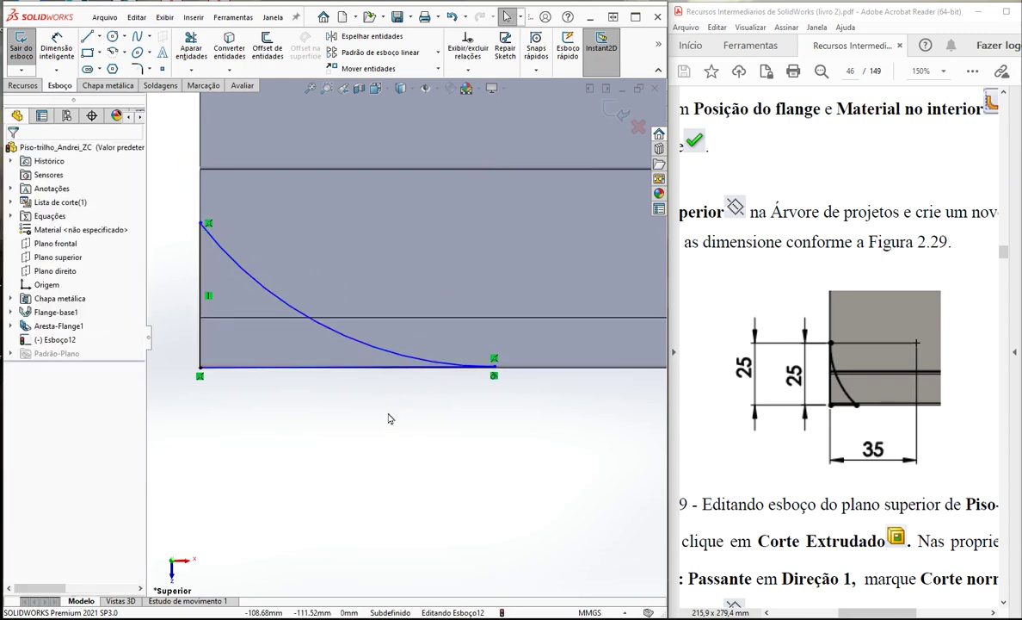
{"action": "left_click", "coordinate": [359, 347]}
{"action": "key", "text": "Delete"}
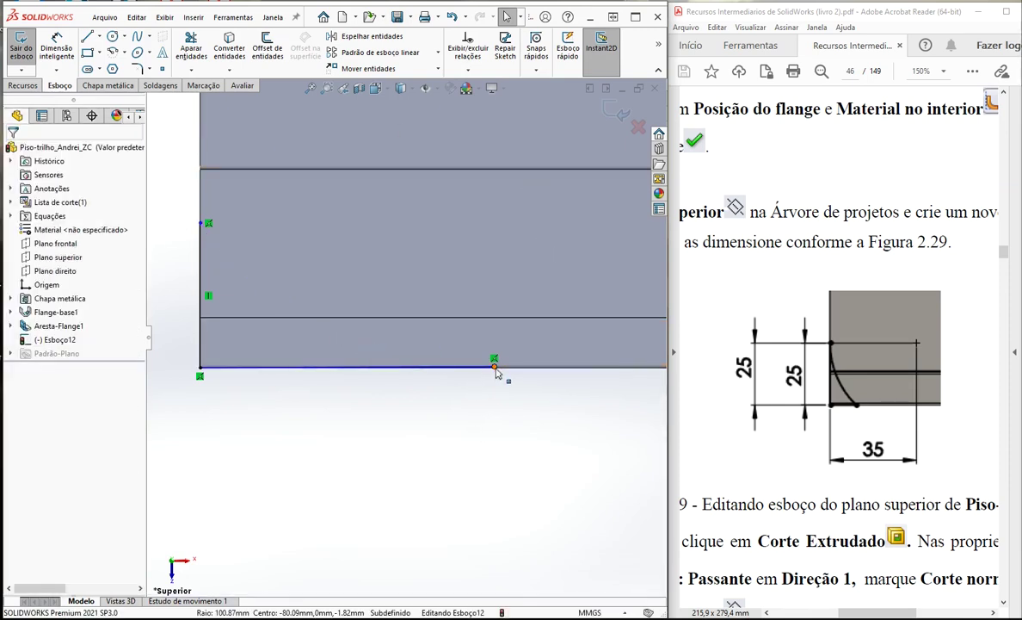
Step: Close the corner profile with a 3-point arc of about 108 mm radius between the free ends of the two lines
{"action": "left_click", "coordinate": [123, 52]}
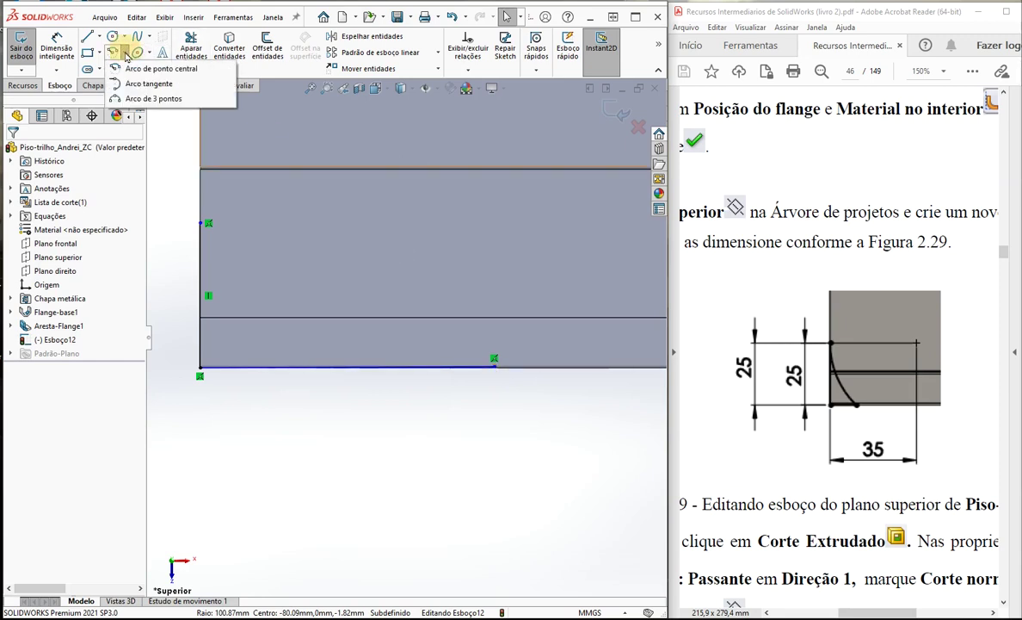
{"action": "left_click", "coordinate": [142, 99]}
{"action": "left_click", "coordinate": [494, 366]}
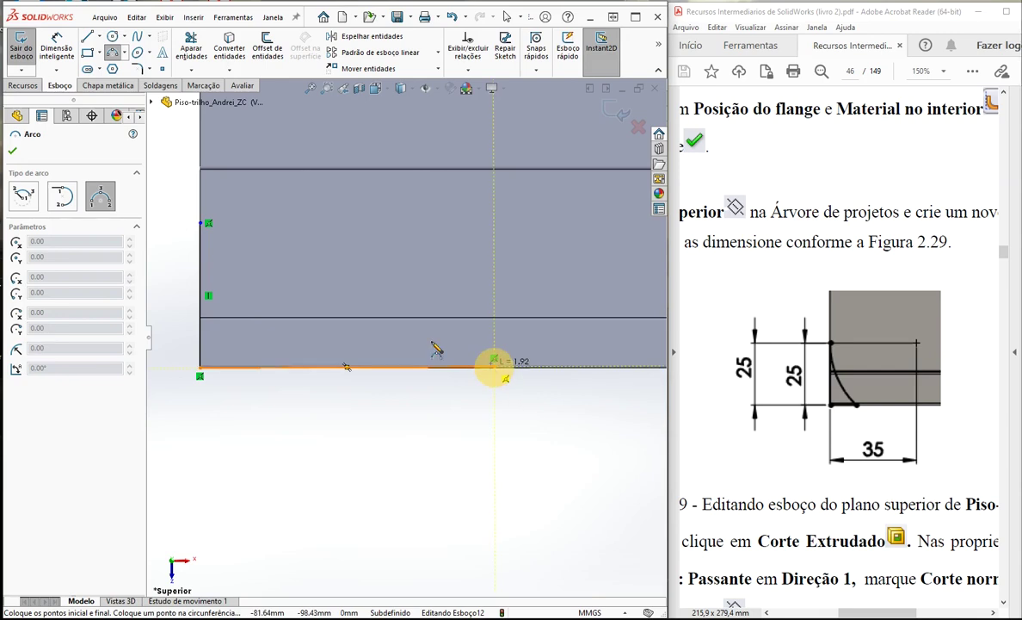
{"action": "left_click", "coordinate": [204, 224]}
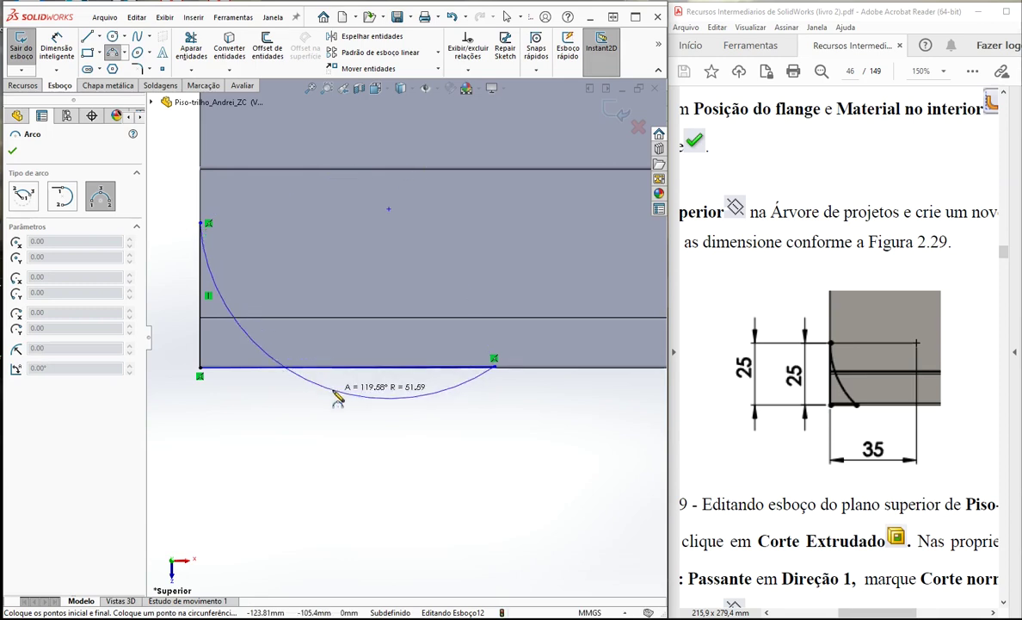
{"action": "left_click", "coordinate": [352, 341]}
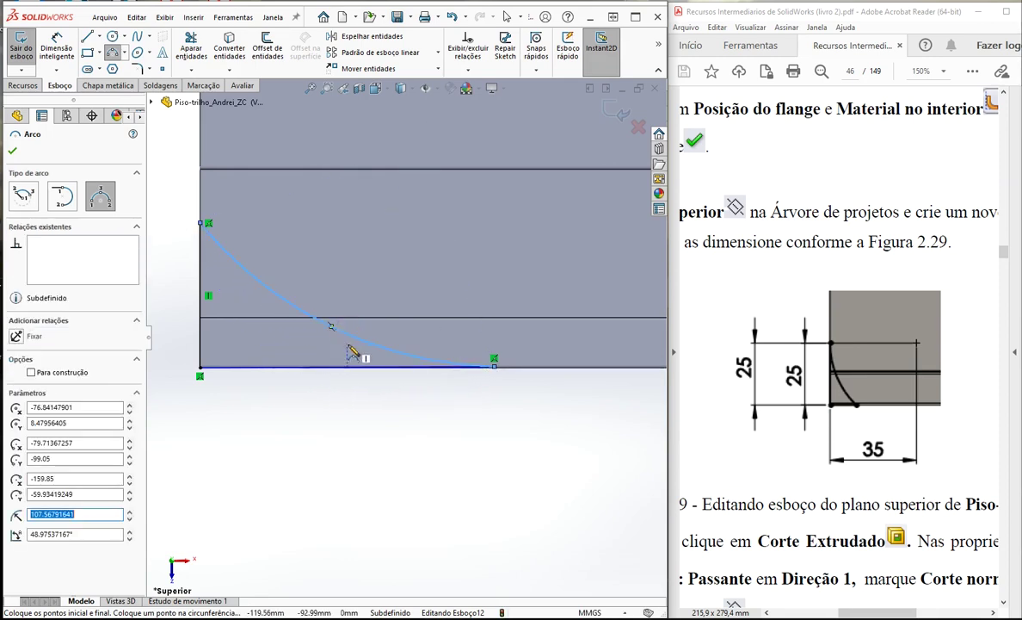
{"action": "key", "text": "Escape"}
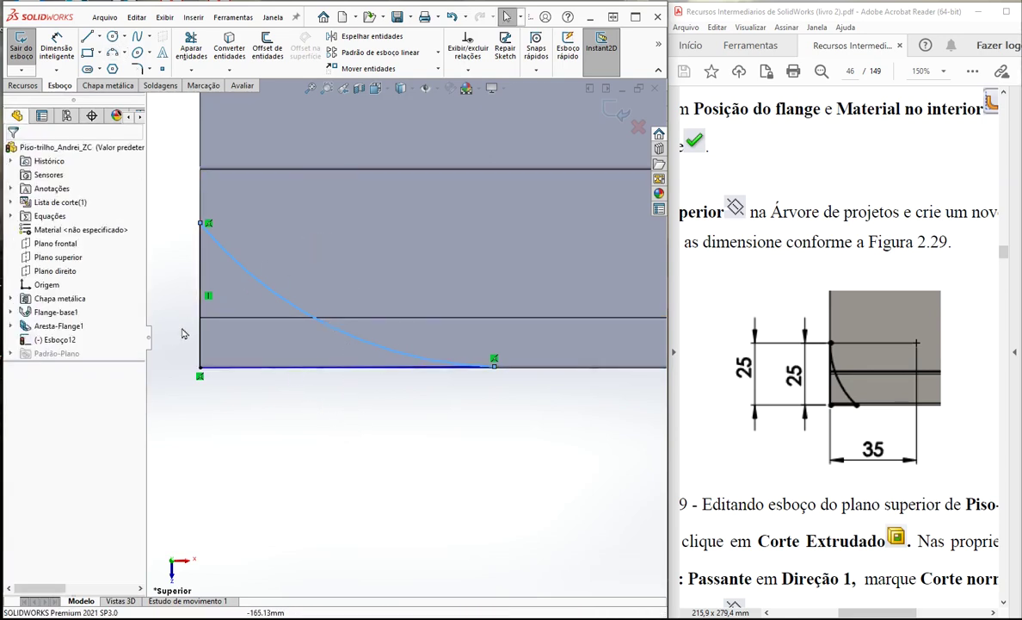
Step: Dimension the profile's vertical line along the floor's left edge at 25 mm
{"action": "left_click", "coordinate": [57, 41]}
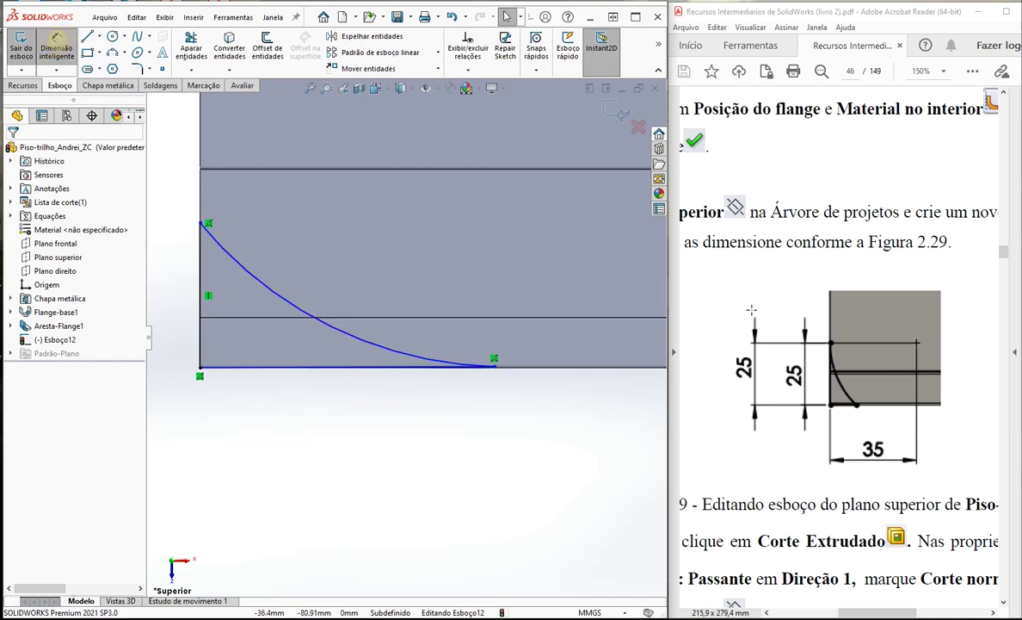
{"action": "left_click", "coordinate": [202, 284]}
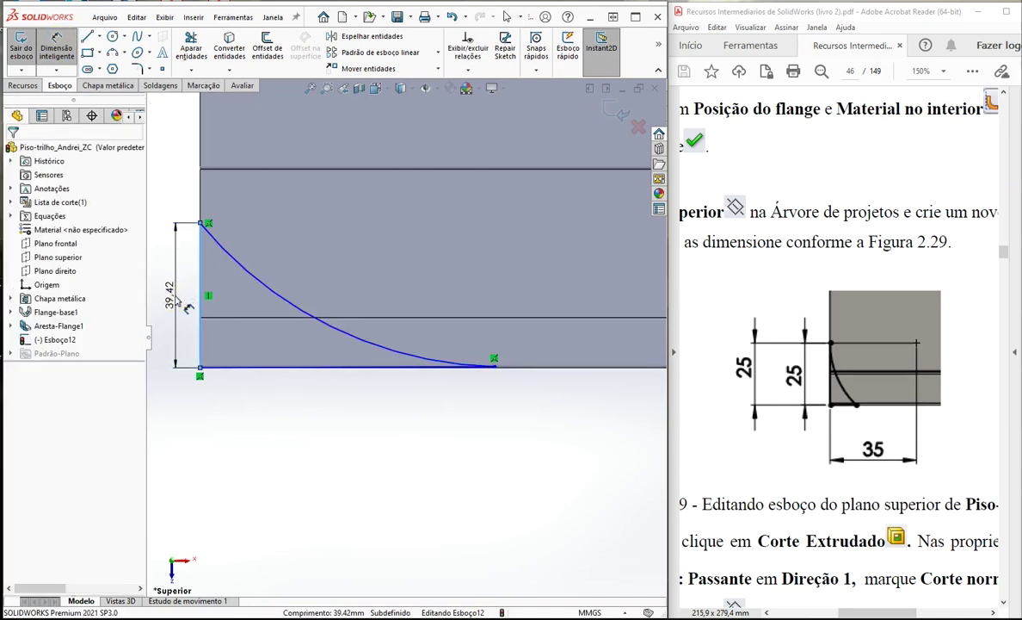
{"action": "left_click", "coordinate": [176, 303]}
{"action": "type", "text": "25"}
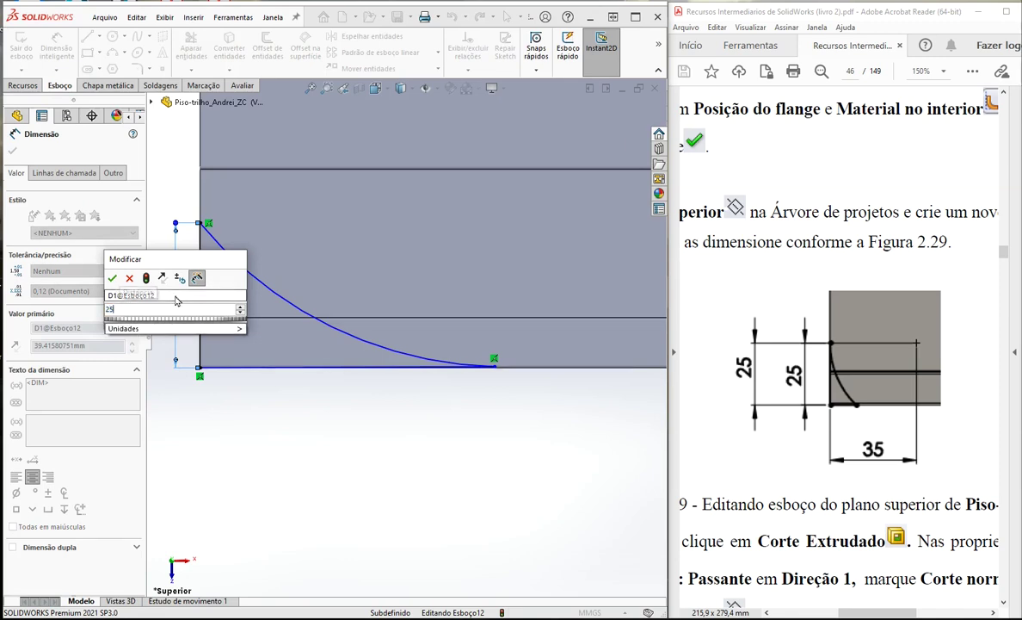
{"action": "key", "text": "Return"}
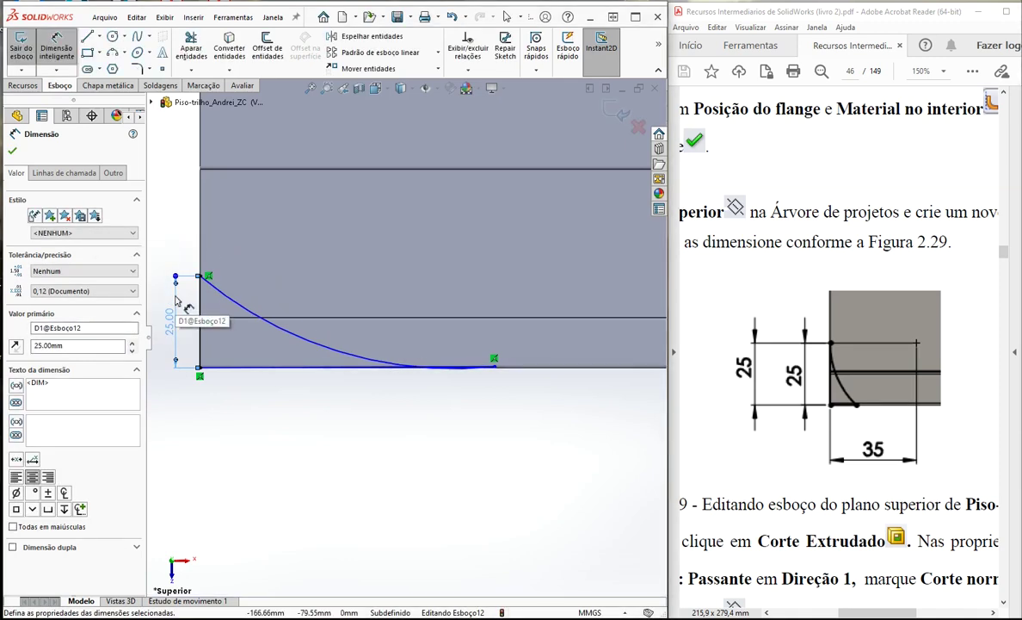
{"action": "key", "text": "Escape"}
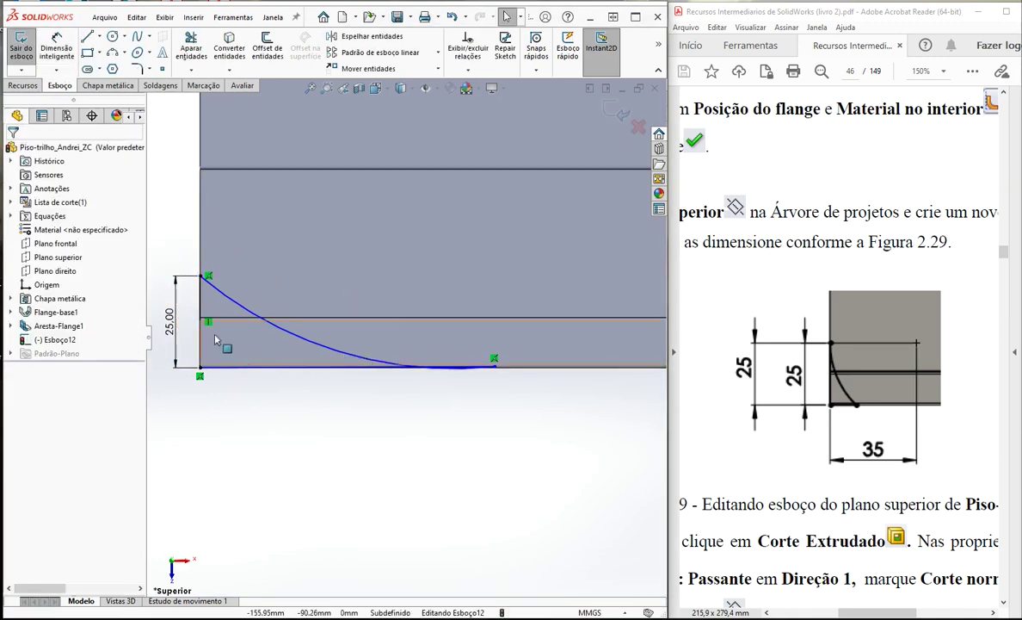
Step: Try moving the arc's centre point to see how the corner curve changes shape
{"action": "scroll", "coordinate": [204, 298], "scroll_direction": "down", "scroll_amount": 3}
{"action": "scroll", "coordinate": [487, 411], "scroll_direction": "up", "scroll_amount": 1}
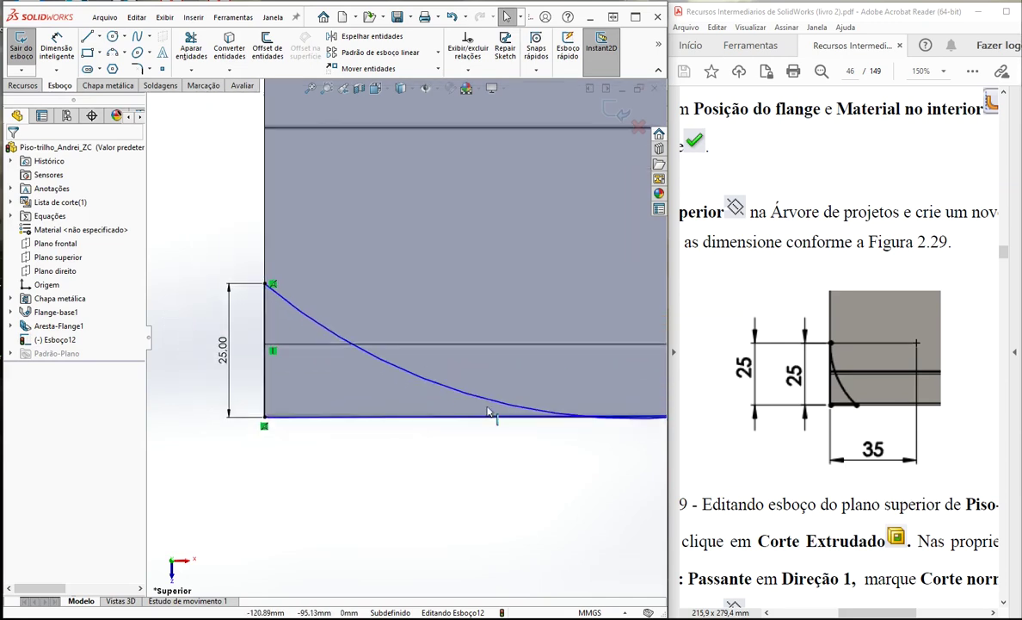
{"action": "scroll", "coordinate": [517, 404], "scroll_direction": "up", "scroll_amount": 2}
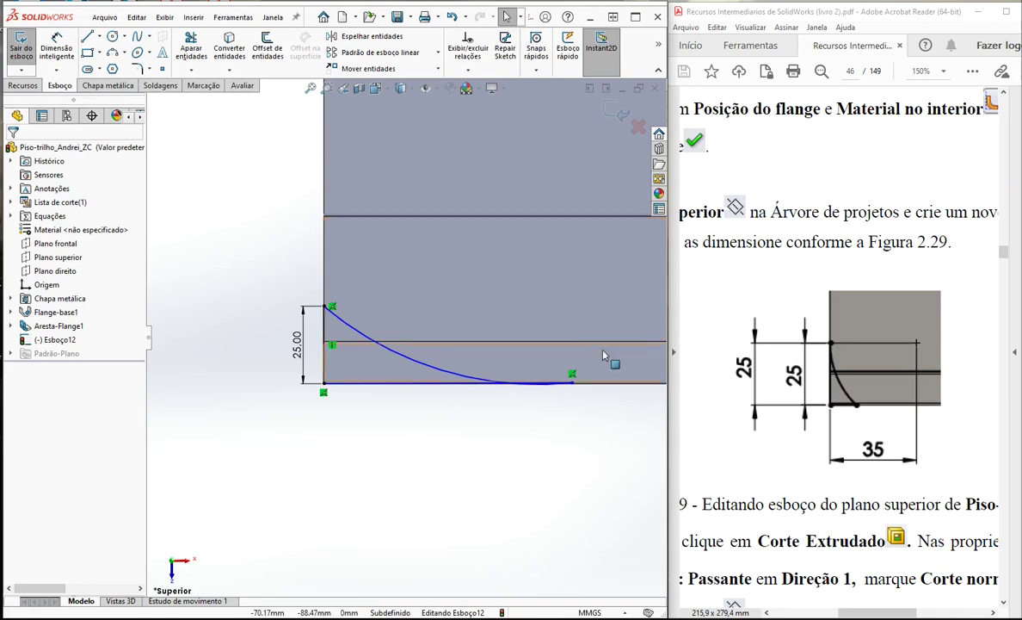
{"action": "scroll", "coordinate": [602, 354], "scroll_direction": "down", "scroll_amount": 2}
{"action": "scroll", "coordinate": [585, 274], "scroll_direction": "up", "scroll_amount": 2}
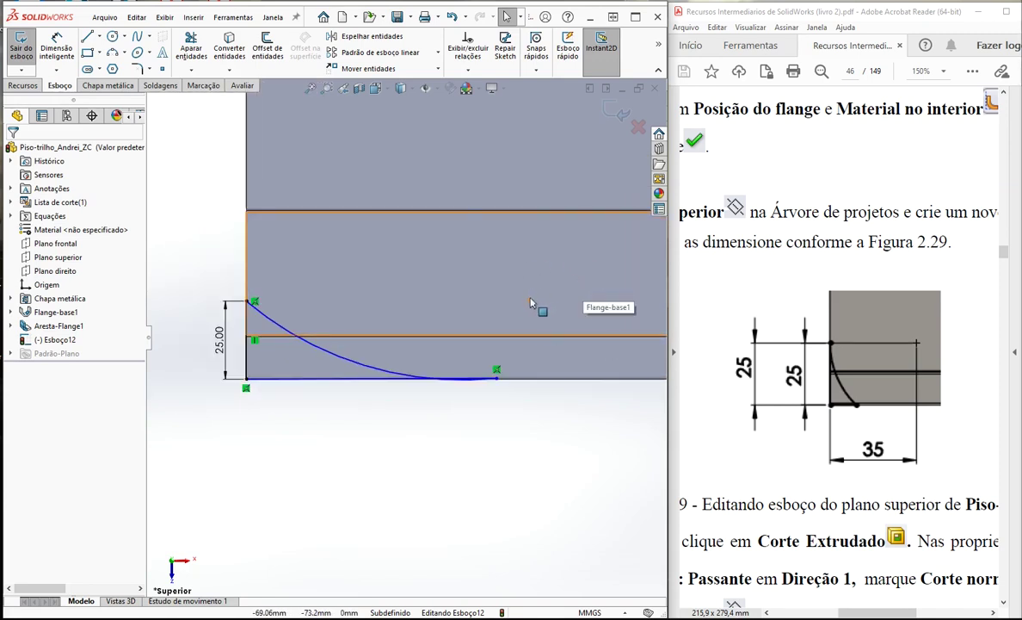
{"action": "left_click", "coordinate": [324, 354]}
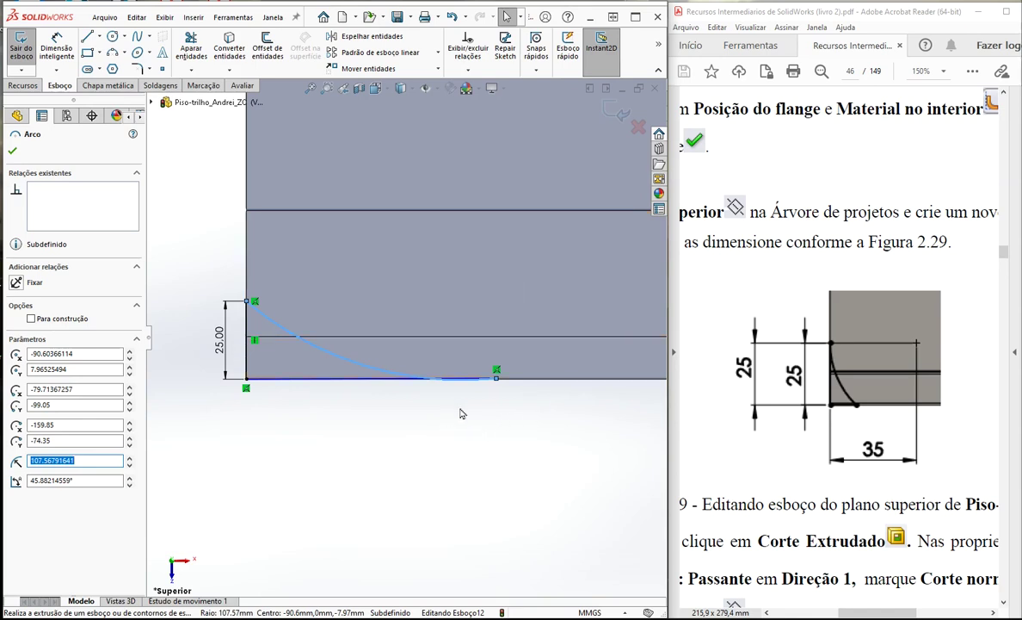
{"action": "scroll", "coordinate": [482, 403], "scroll_direction": "up", "scroll_amount": 3}
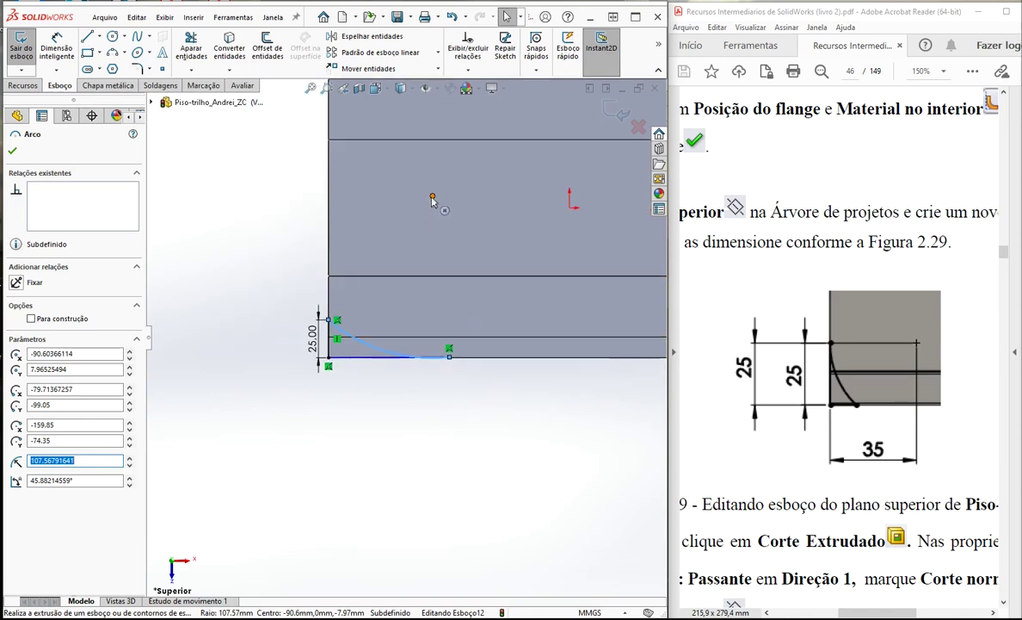
{"action": "left_click_drag", "start_coordinate": [433, 198], "coordinate": [444, 249]}
{"action": "left_click_drag", "start_coordinate": [439, 331], "coordinate": [434, 200]}
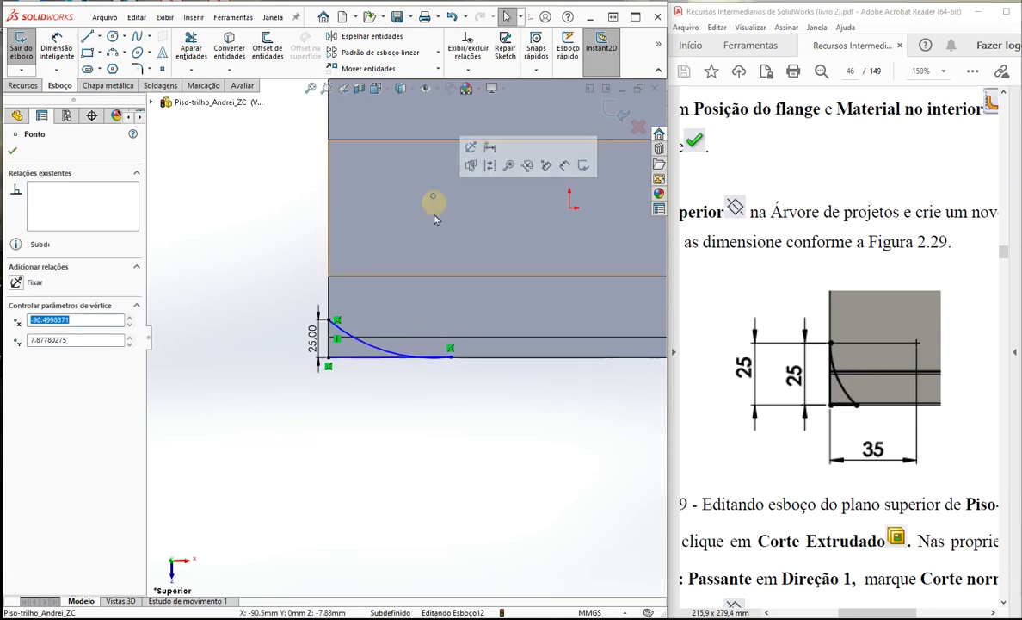
{"action": "left_click", "coordinate": [372, 415]}
{"action": "scroll", "coordinate": [469, 271], "scroll_direction": "down", "scroll_amount": 1}
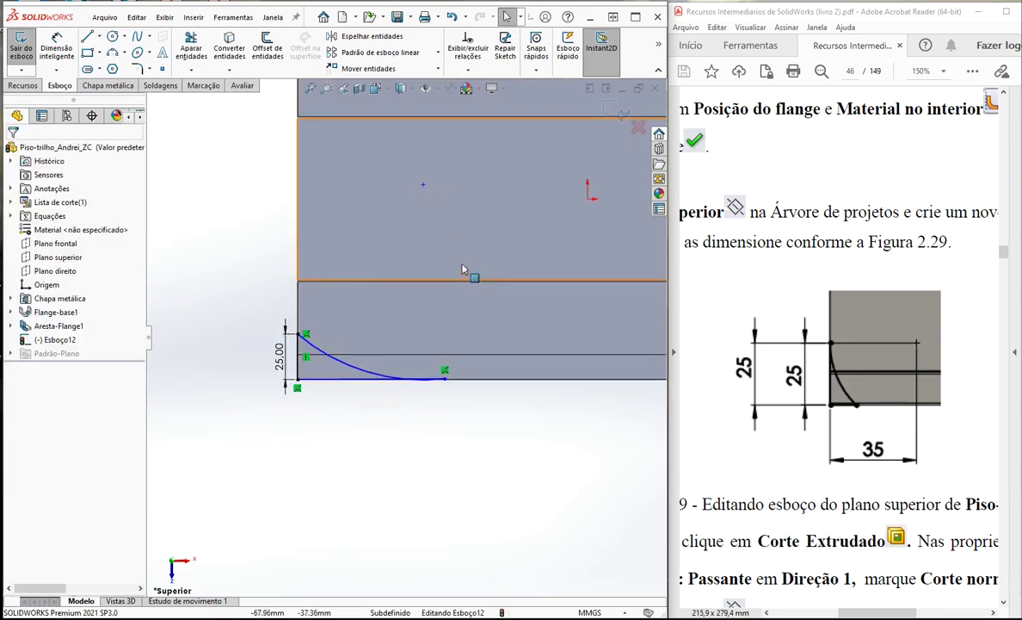
{"action": "left_click", "coordinate": [66, 49]}
{"action": "left_click", "coordinate": [424, 189]}
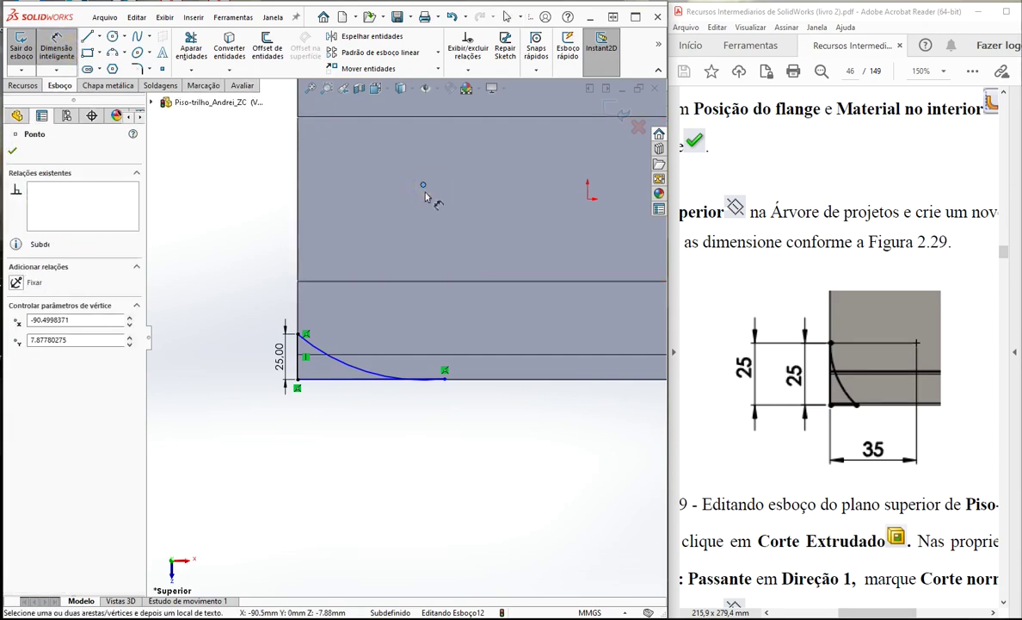
{"action": "left_click", "coordinate": [463, 379]}
{"action": "scroll", "coordinate": [469, 394], "scroll_direction": "down", "scroll_amount": 3}
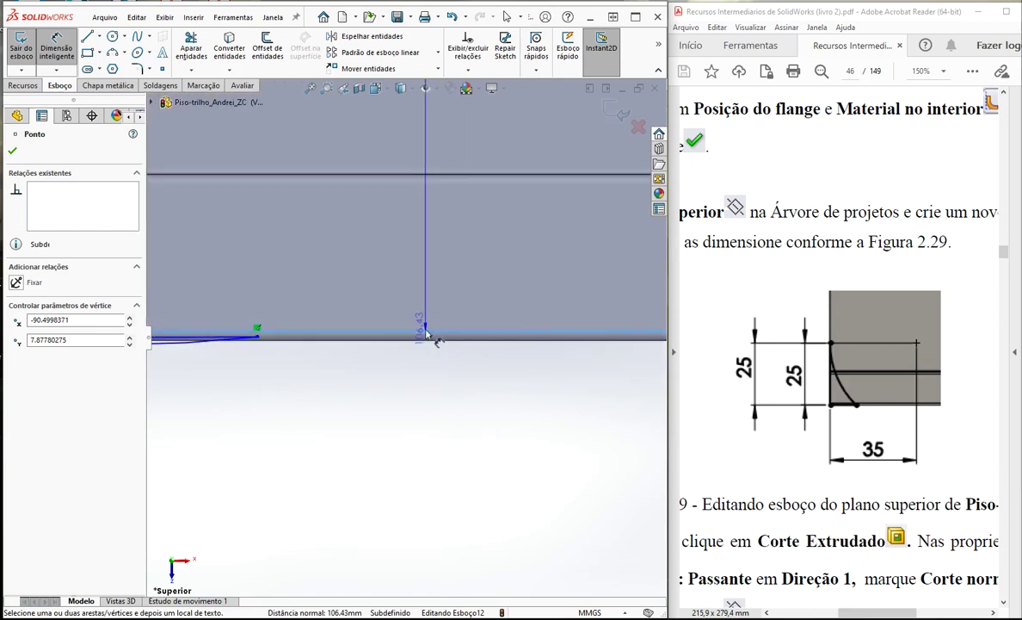
{"action": "key", "text": "Escape"}
Step: Dimension the arc's centre point 25 mm vertically from the floor's outer bottom edge
{"action": "scroll", "coordinate": [406, 358], "scroll_direction": "up", "scroll_amount": 5}
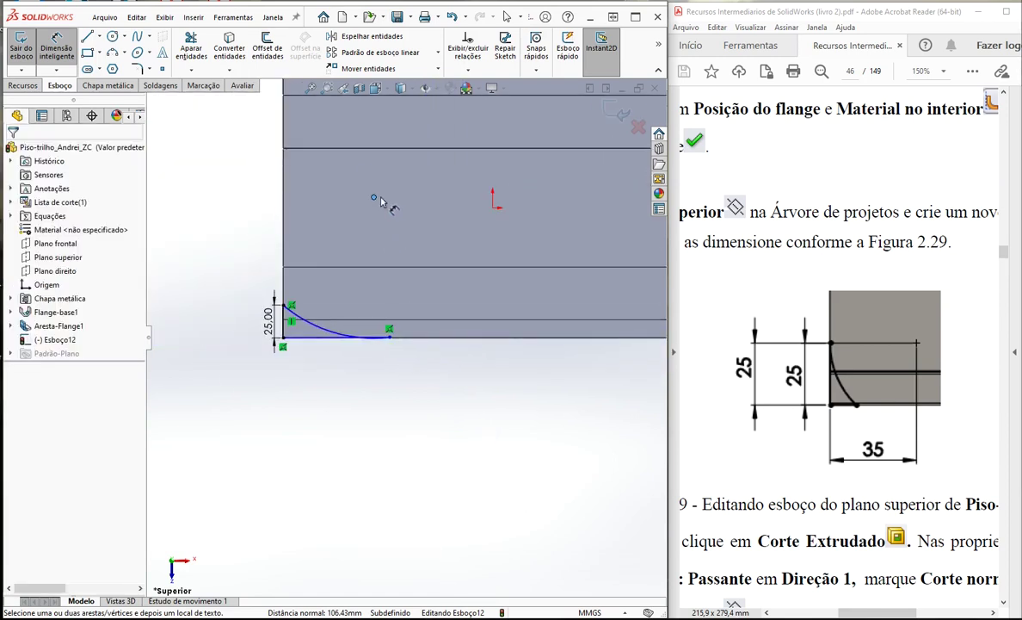
{"action": "scroll", "coordinate": [404, 344], "scroll_direction": "down", "scroll_amount": 5}
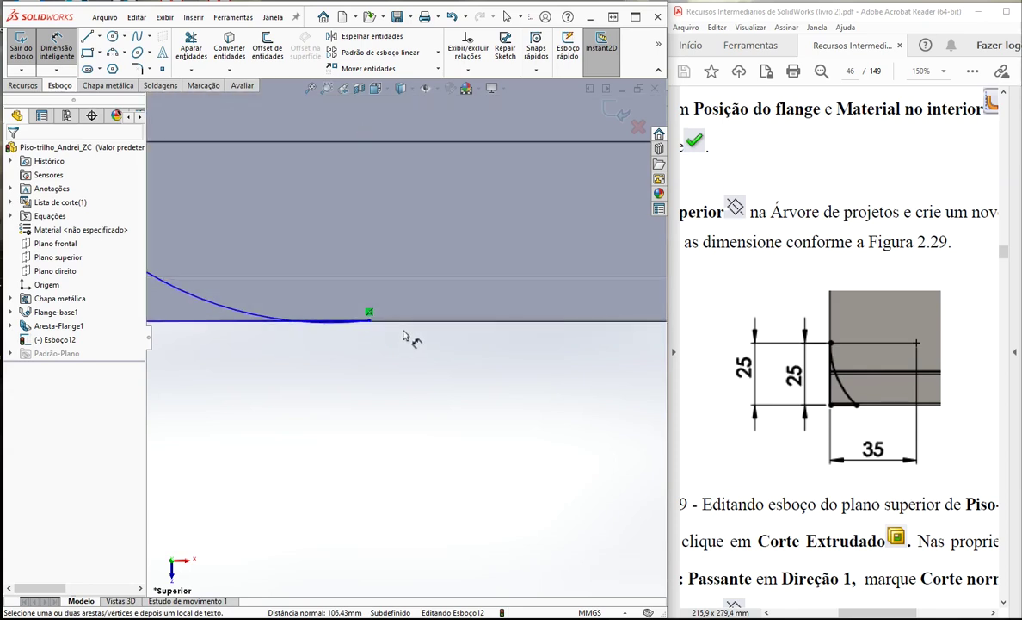
{"action": "left_click", "coordinate": [360, 310]}
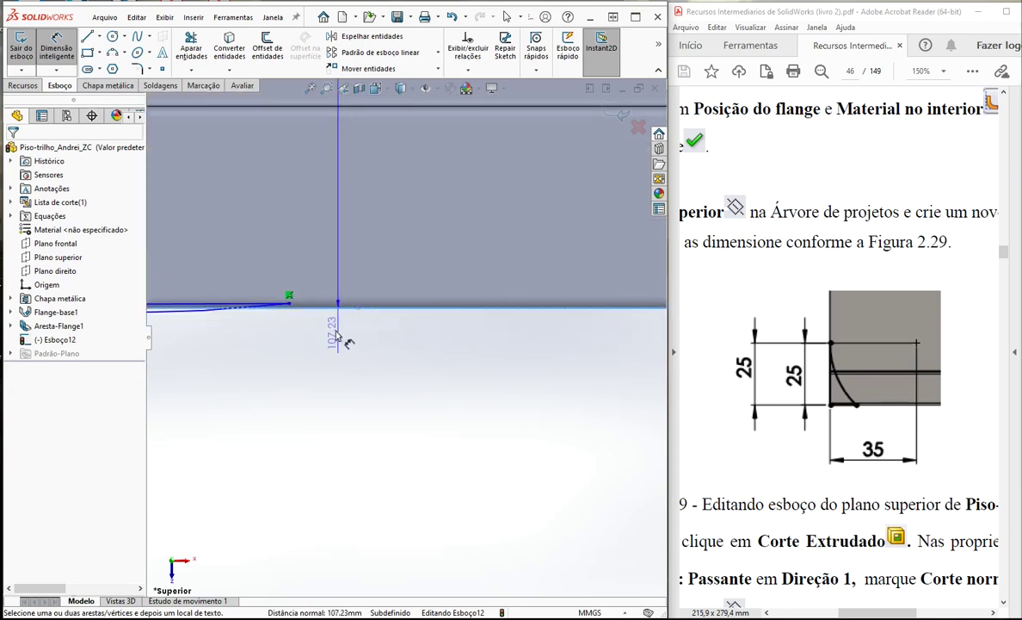
{"action": "scroll", "coordinate": [338, 318], "scroll_direction": "up", "scroll_amount": 5}
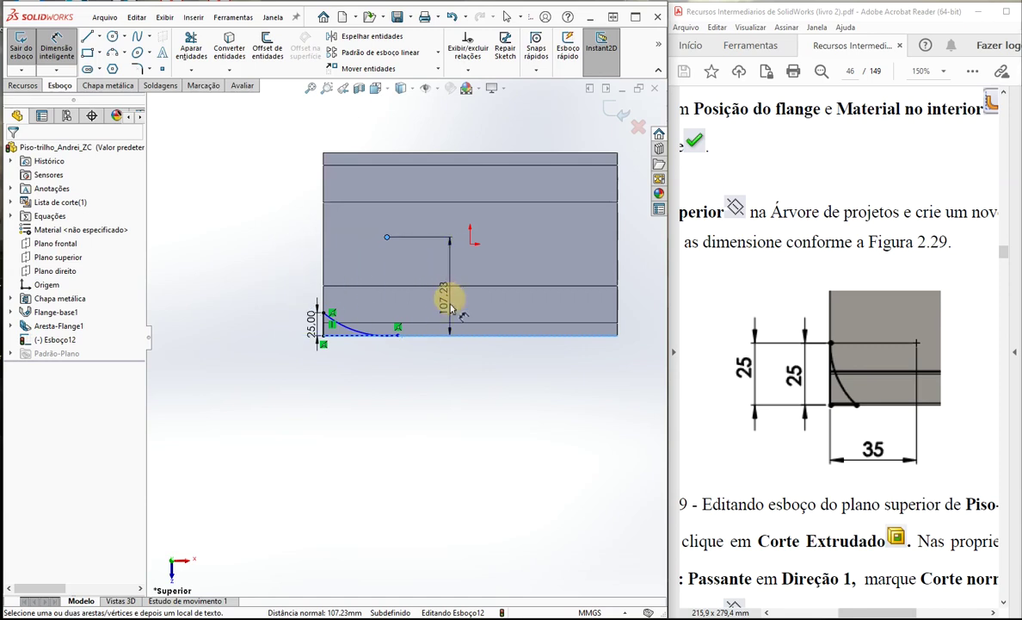
{"action": "left_click", "coordinate": [451, 311]}
{"action": "type", "text": "25"}
{"action": "key", "text": "Return"}
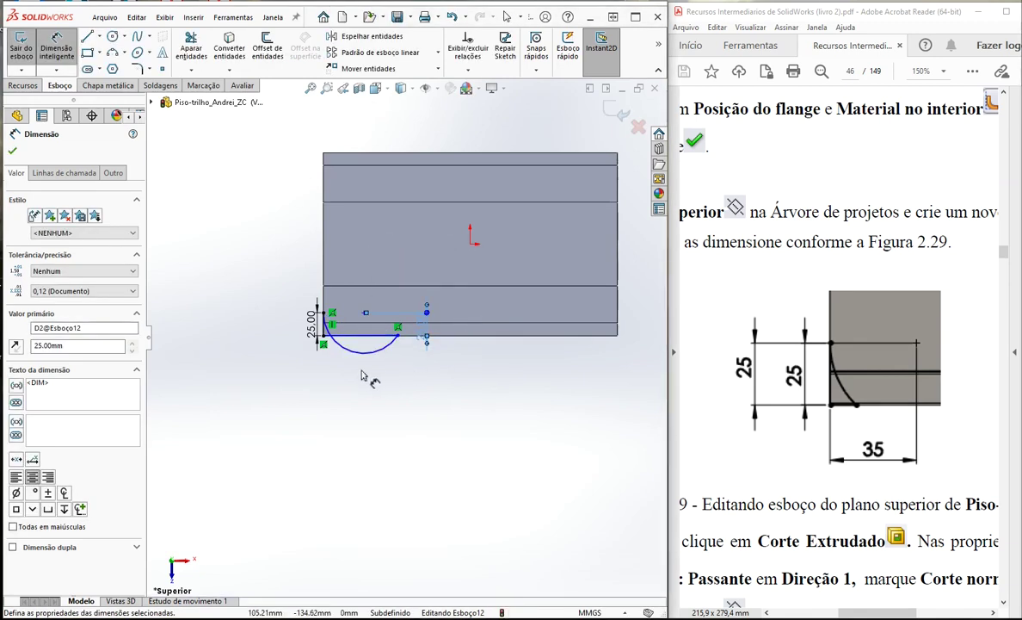
Step: Dimension the arc's centre point 35 mm horizontally from the floor's left edge
{"action": "scroll", "coordinate": [357, 340], "scroll_direction": "down", "scroll_amount": 4}
{"action": "key", "text": "Escape"}
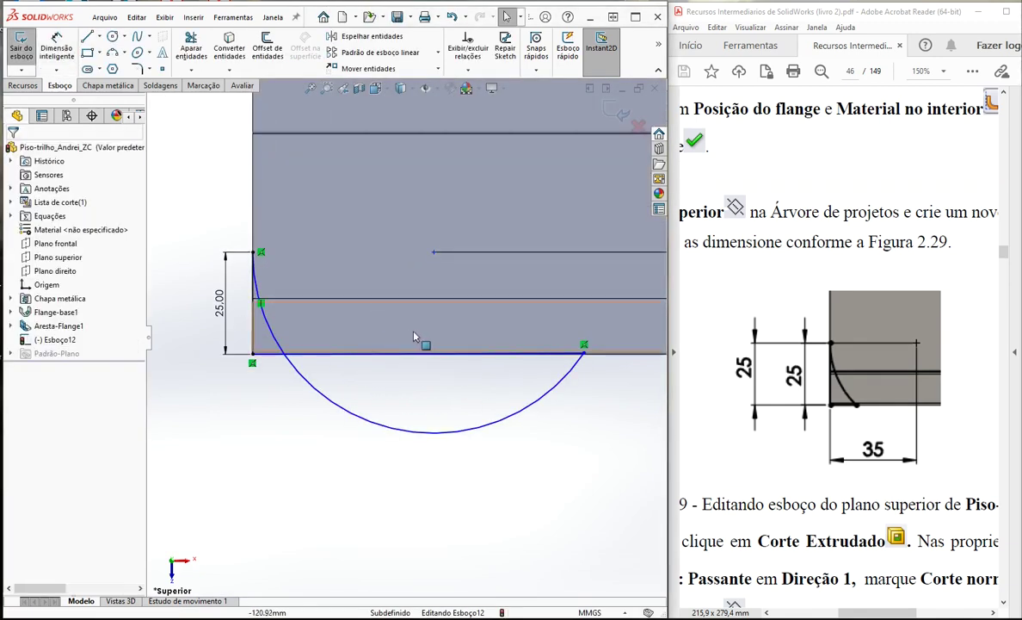
{"action": "scroll", "coordinate": [414, 336], "scroll_direction": "up", "scroll_amount": 5}
{"action": "scroll", "coordinate": [450, 338], "scroll_direction": "down", "scroll_amount": 3}
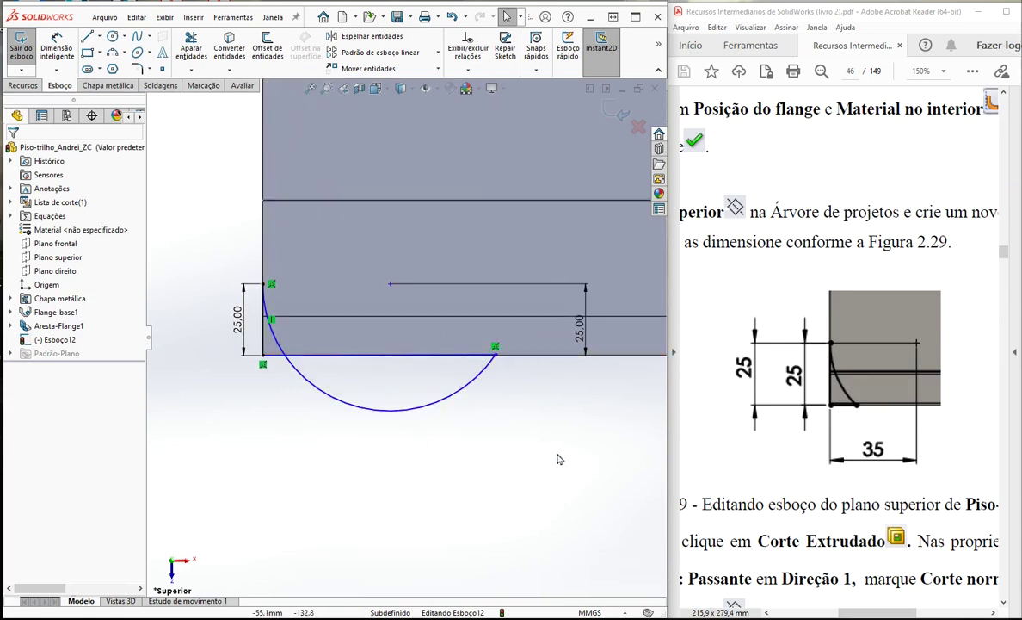
{"action": "left_click", "coordinate": [62, 49]}
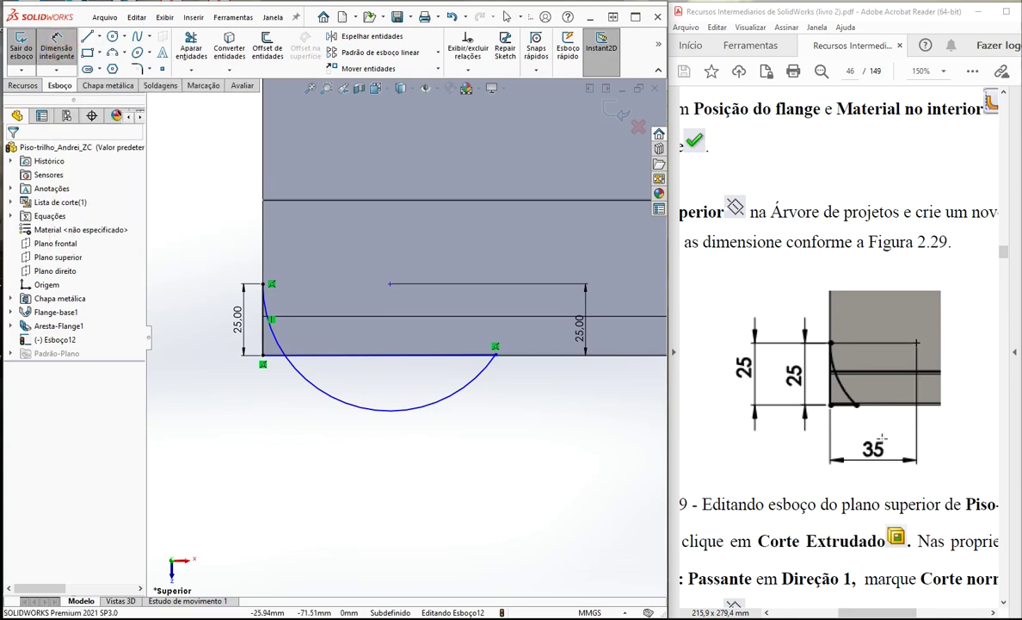
{"action": "left_click", "coordinate": [389, 285]}
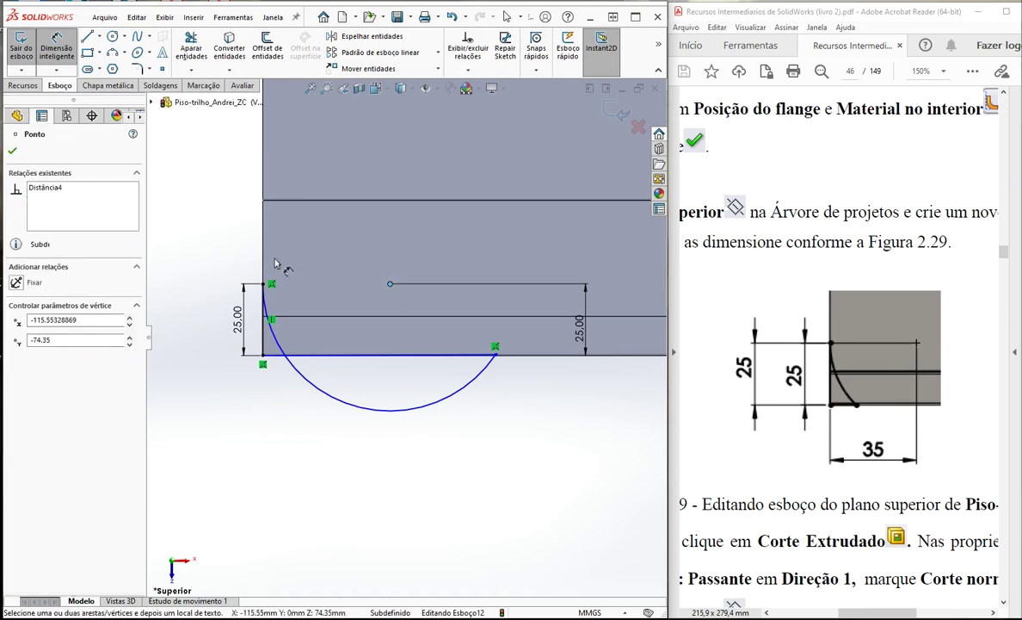
{"action": "left_click", "coordinate": [265, 262]}
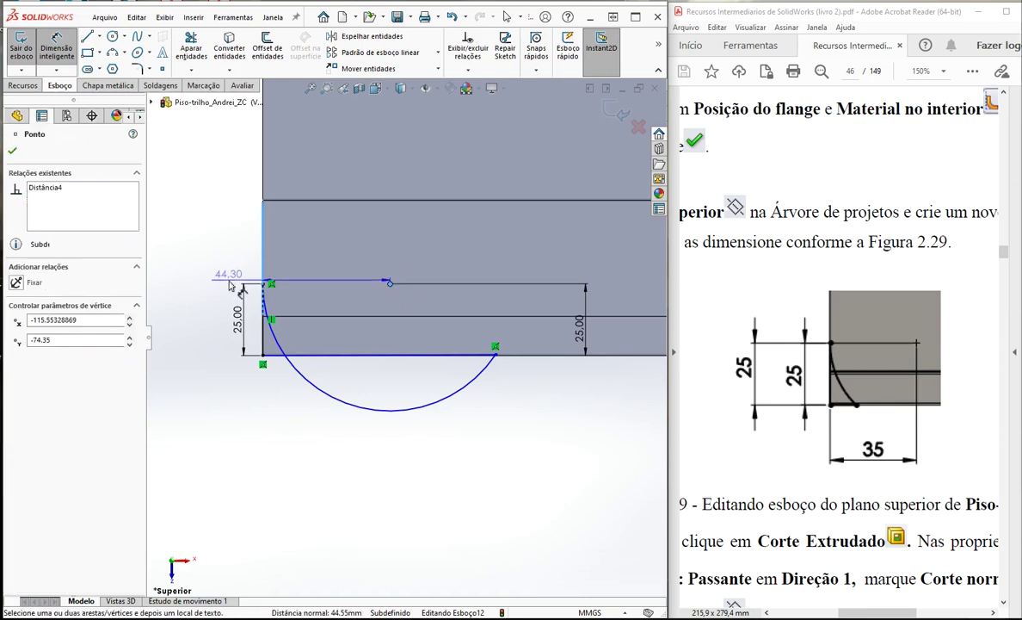
{"action": "left_click", "coordinate": [338, 387]}
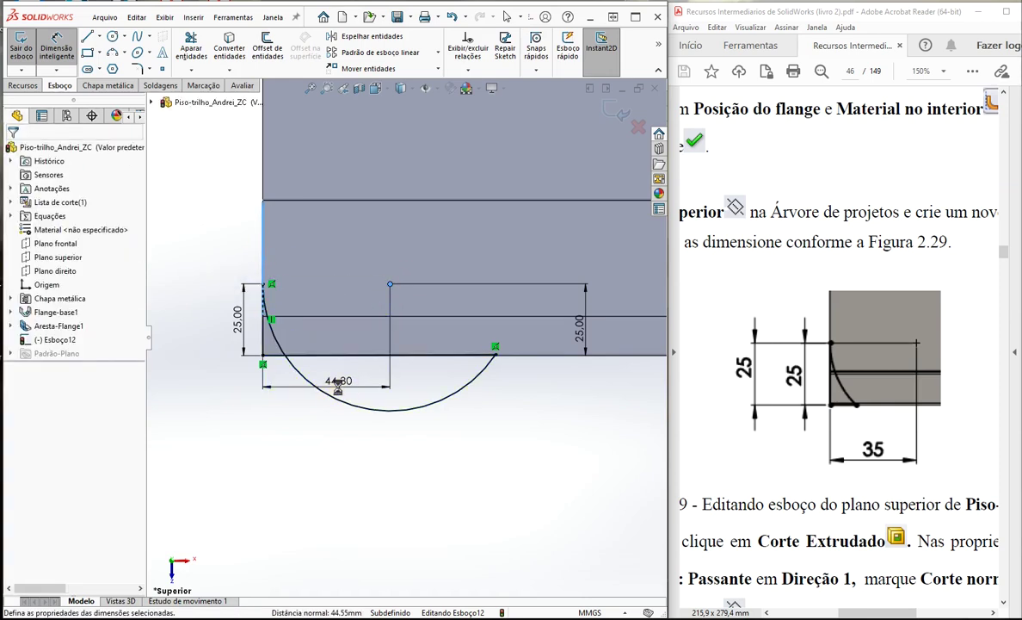
{"action": "type", "text": "35"}
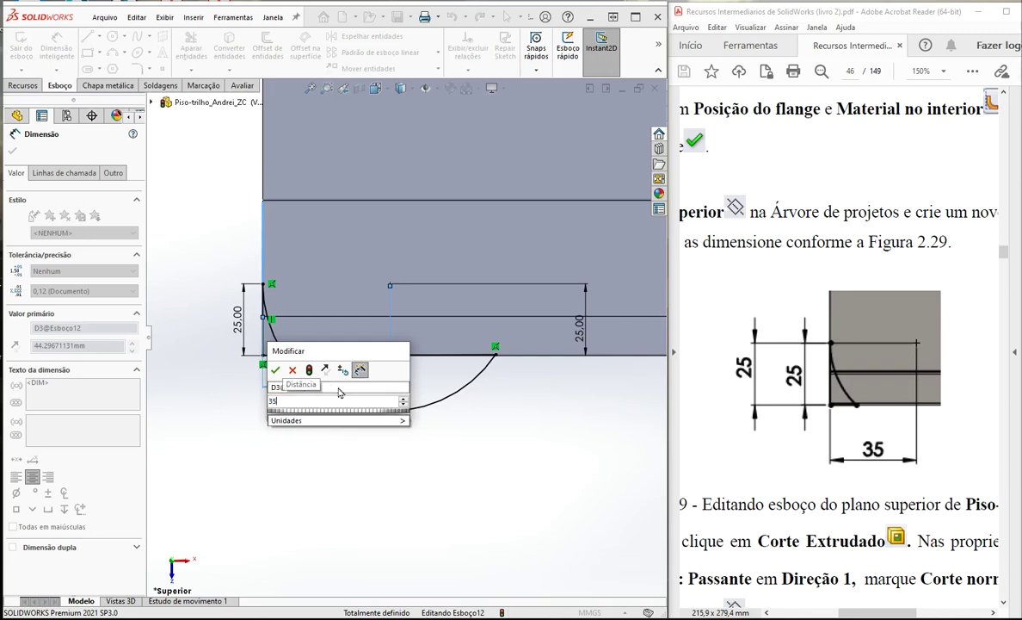
{"action": "key", "text": "Return"}
{"action": "key", "text": "Escape"}
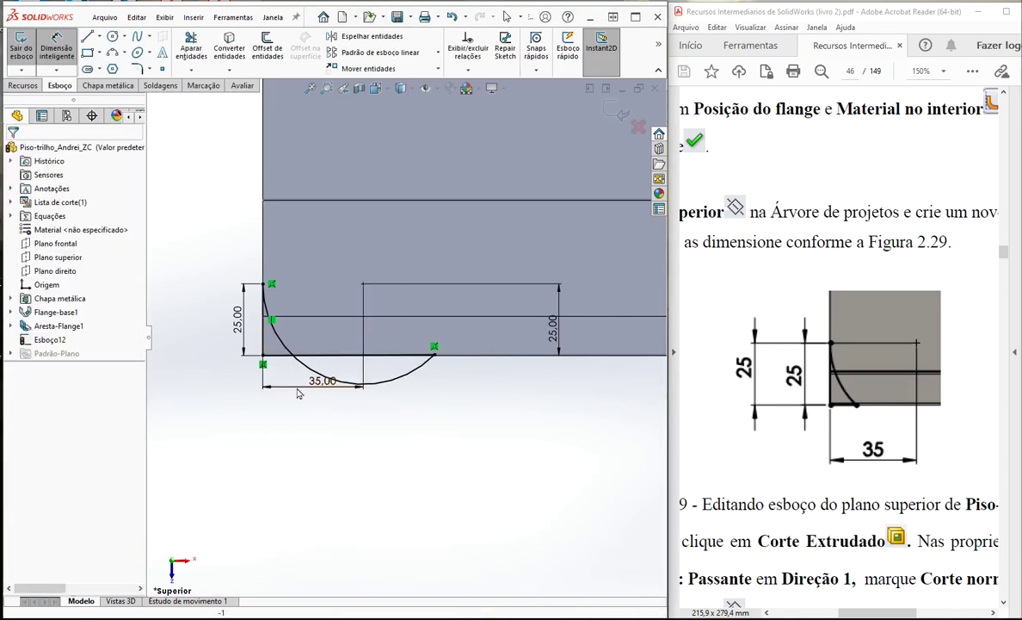
Step: Try to move the arc's far endpoint along the floor's bottom edge toward the corner
{"action": "scroll", "coordinate": [301, 388], "scroll_direction": "down", "scroll_amount": 5}
{"action": "scroll", "coordinate": [344, 344], "scroll_direction": "up", "scroll_amount": 3}
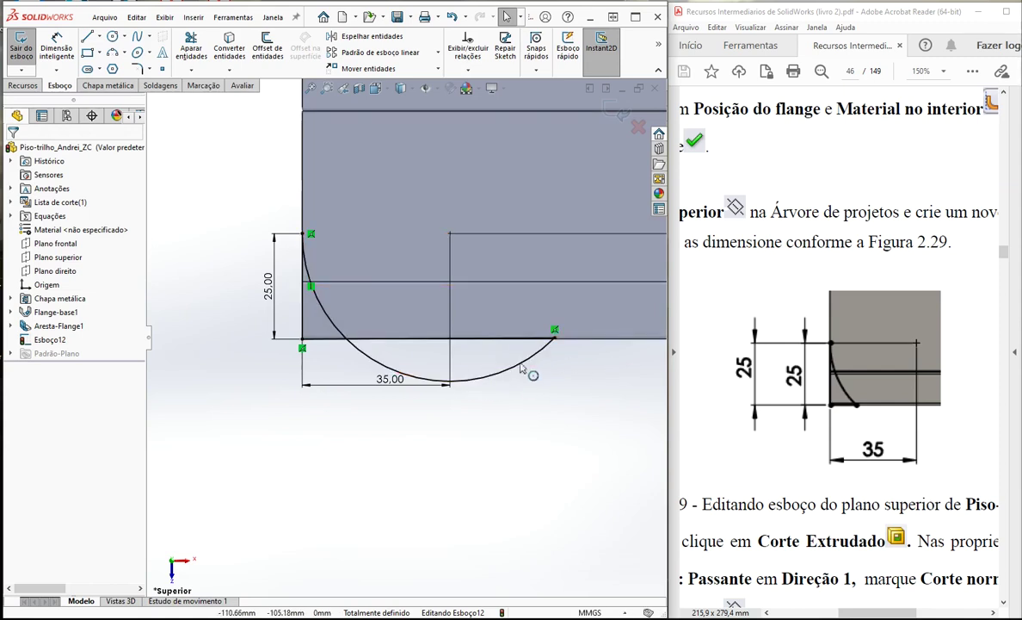
{"action": "left_click", "coordinate": [554, 330]}
{"action": "left_click", "coordinate": [484, 340]}
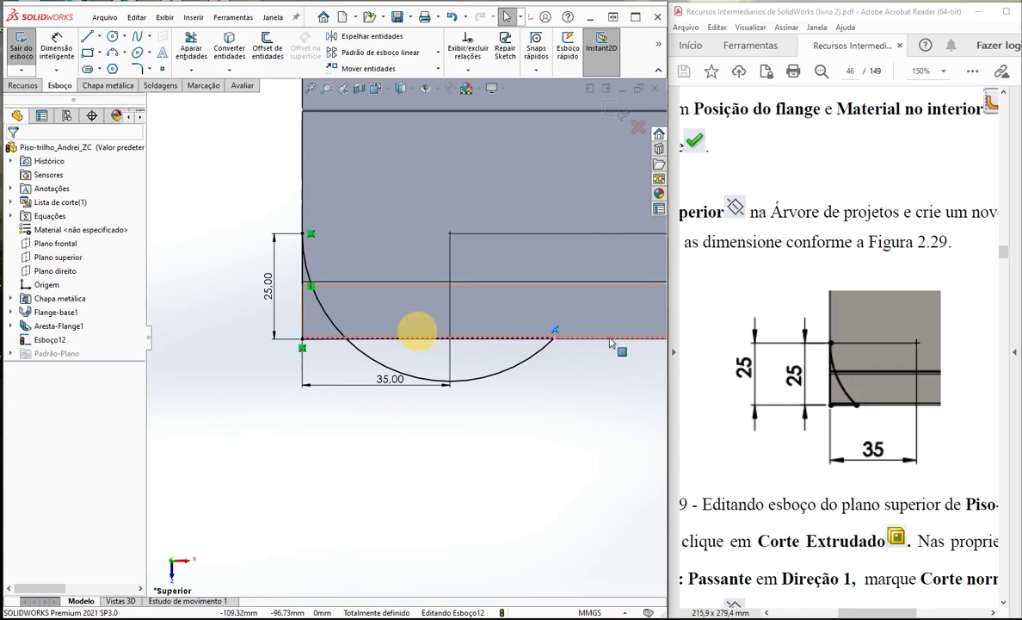
{"action": "left_click", "coordinate": [554, 340]}
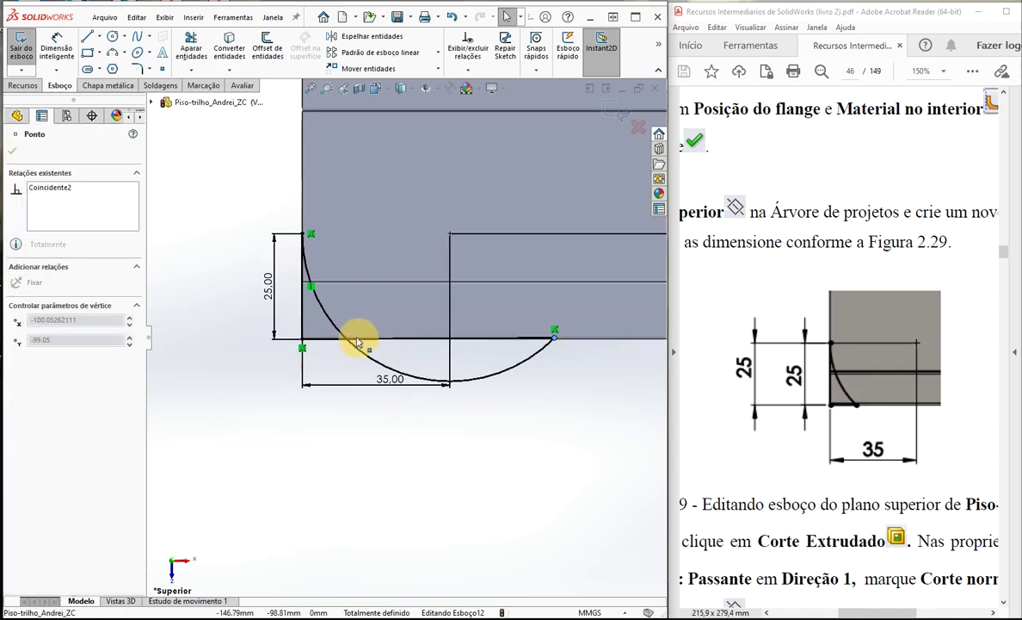
{"action": "left_click", "coordinate": [335, 344]}
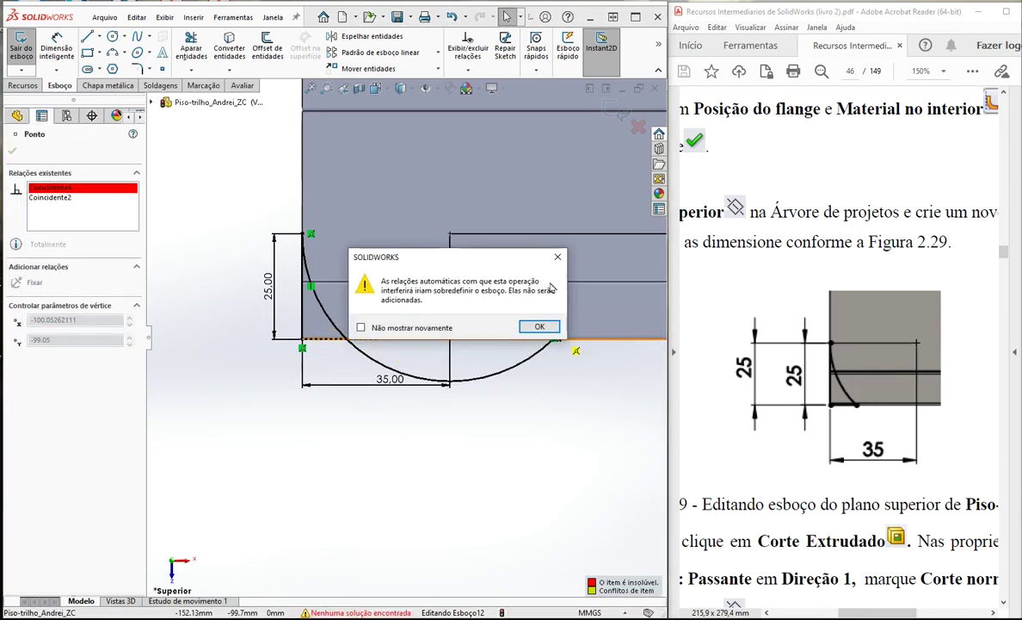
{"action": "left_click", "coordinate": [559, 257]}
{"action": "scroll", "coordinate": [452, 387], "scroll_direction": "down", "scroll_amount": 2}
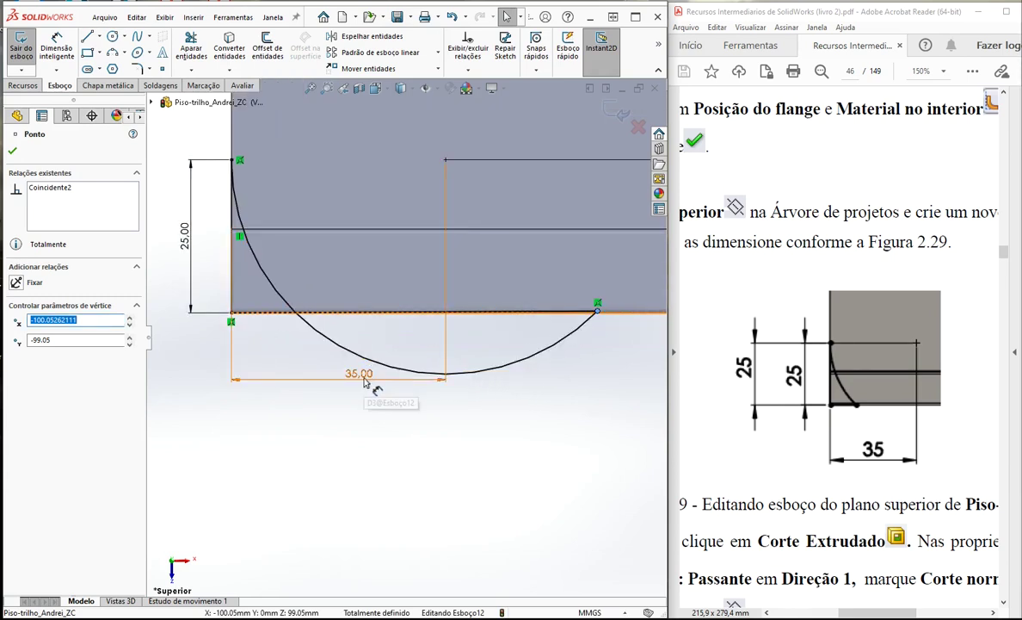
Step: Delete the 35 mm dimension and move the arc's far endpoint along the bottom edge to just inside the corner
{"action": "left_click", "coordinate": [446, 325]}
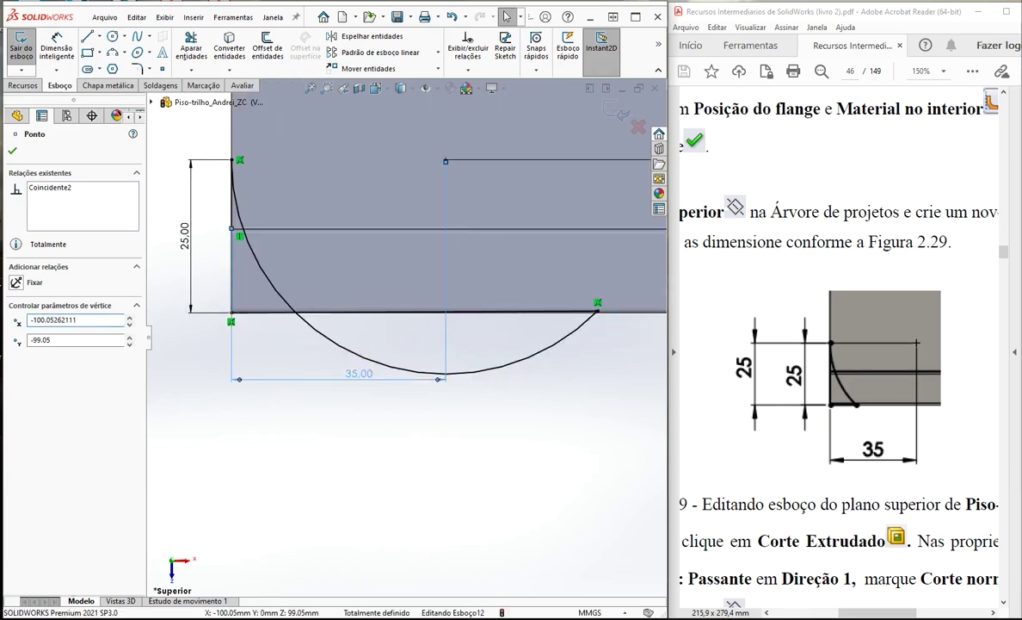
{"action": "key", "text": "Delete"}
{"action": "left_click_drag", "start_coordinate": [597, 314], "coordinate": [306, 308]}
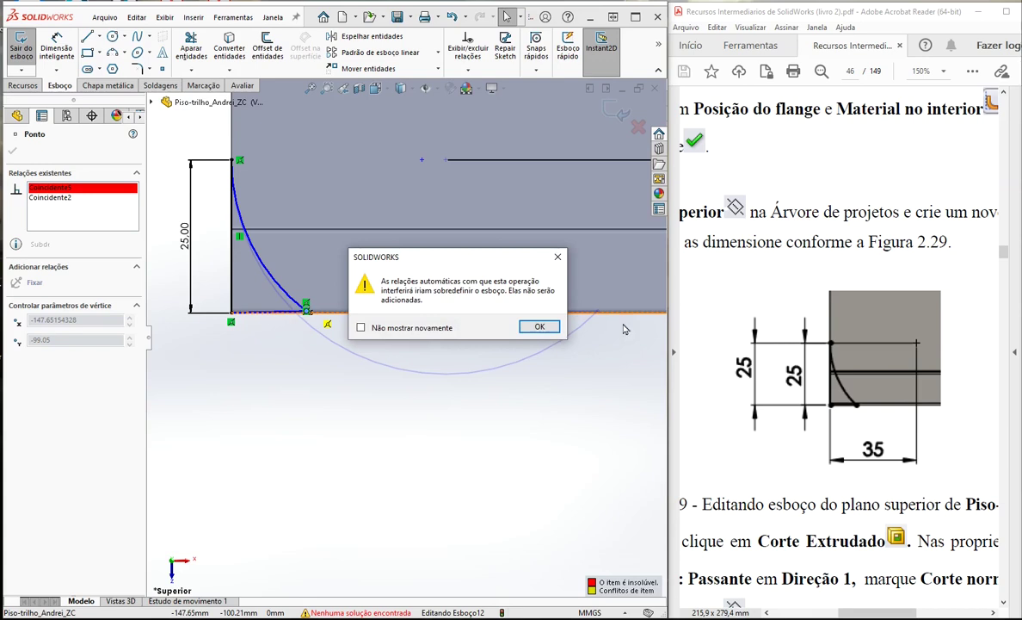
{"action": "left_click", "coordinate": [540, 327]}
Step: Move the arc's lower endpoint onto the floor's outer bottom edge, about 13 mm from the corner
{"action": "scroll", "coordinate": [348, 335], "scroll_direction": "down", "scroll_amount": 5}
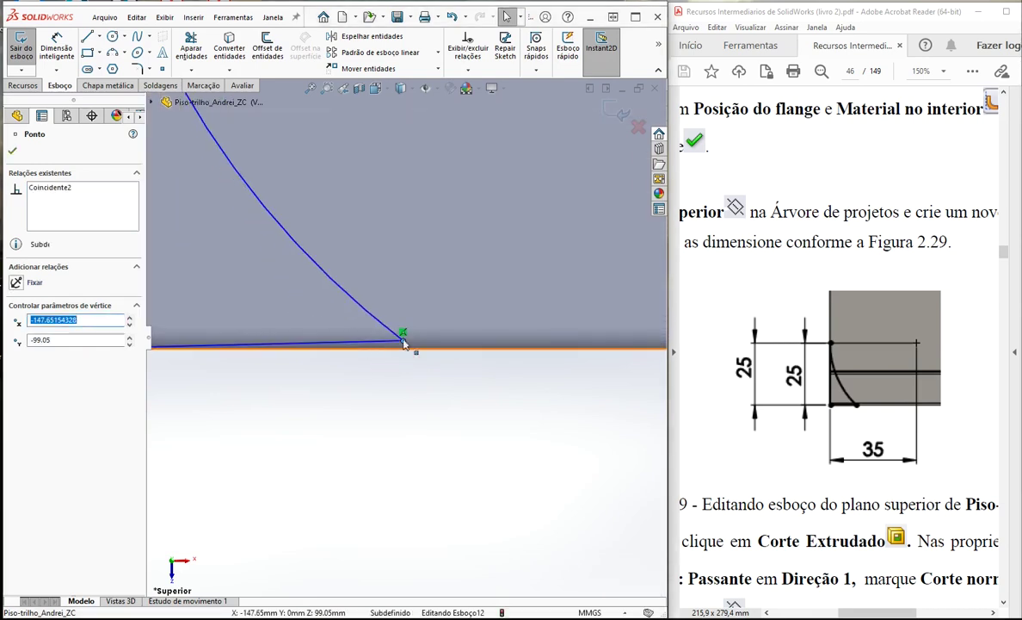
{"action": "left_click_drag", "start_coordinate": [402, 334], "coordinate": [426, 337]}
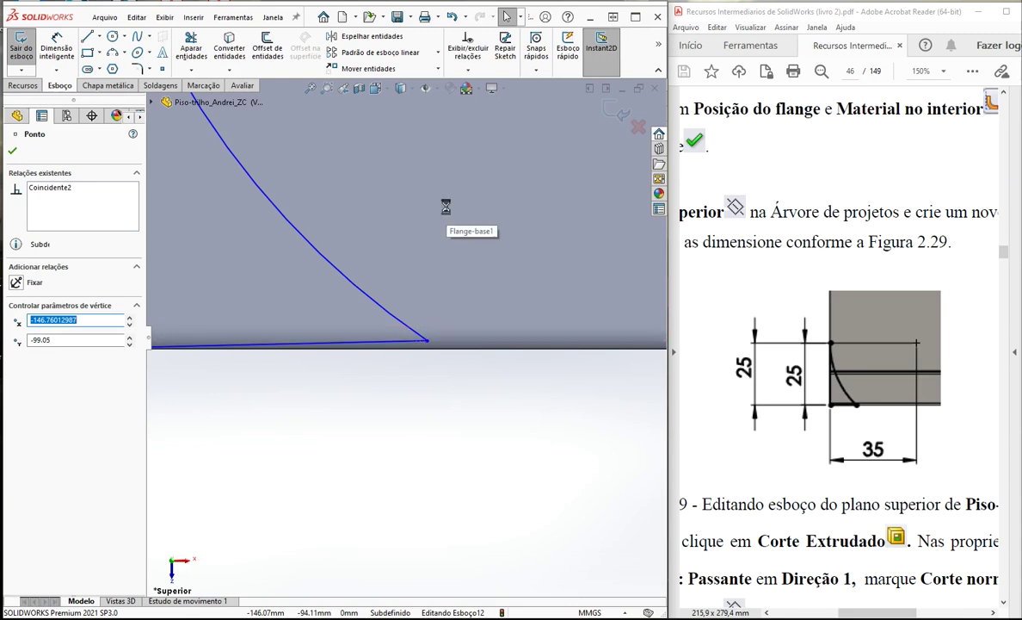
{"action": "mouse_move", "coordinate": [427, 344]}
{"action": "left_mouse_down"}
{"action": "mouse_move", "coordinate": [427, 369]}
{"action": "mouse_move", "coordinate": [430, 354]}
{"action": "left_mouse_up"}
{"action": "scroll", "coordinate": [430, 379], "scroll_direction": "up", "scroll_amount": 5}
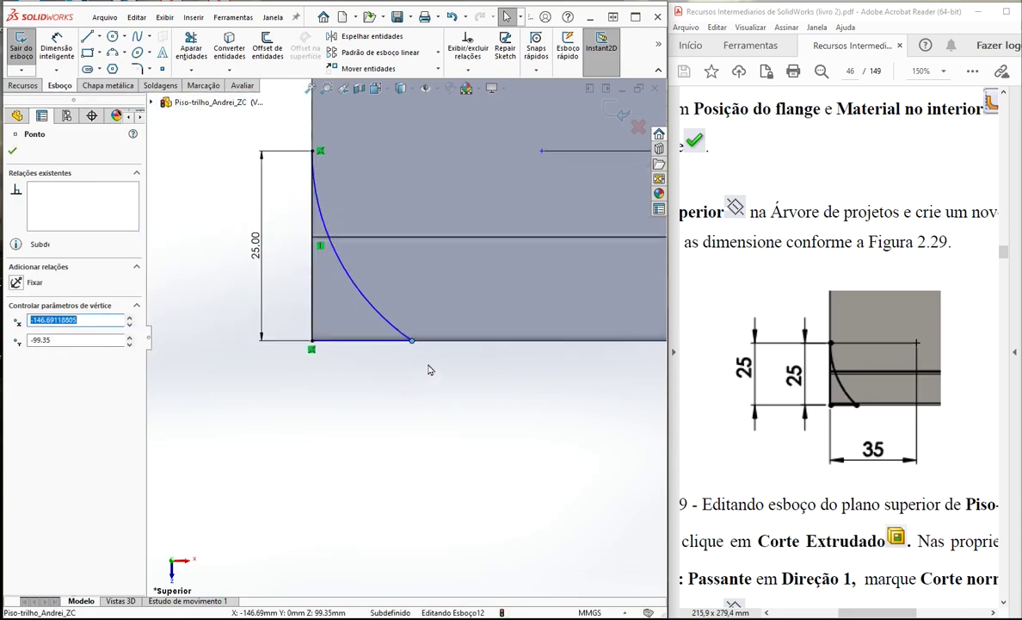
Step: Dimension the arc's centre point horizontally at 35 mm from the floor's left edge
{"action": "scroll", "coordinate": [465, 288], "scroll_direction": "up", "scroll_amount": 2}
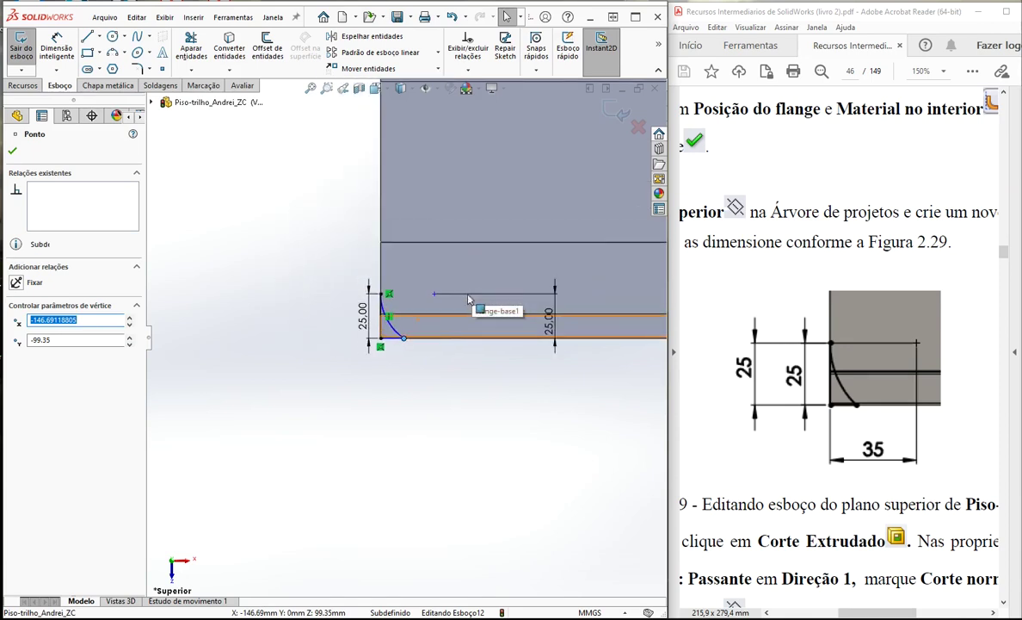
{"action": "scroll", "coordinate": [426, 298], "scroll_direction": "down", "scroll_amount": 3}
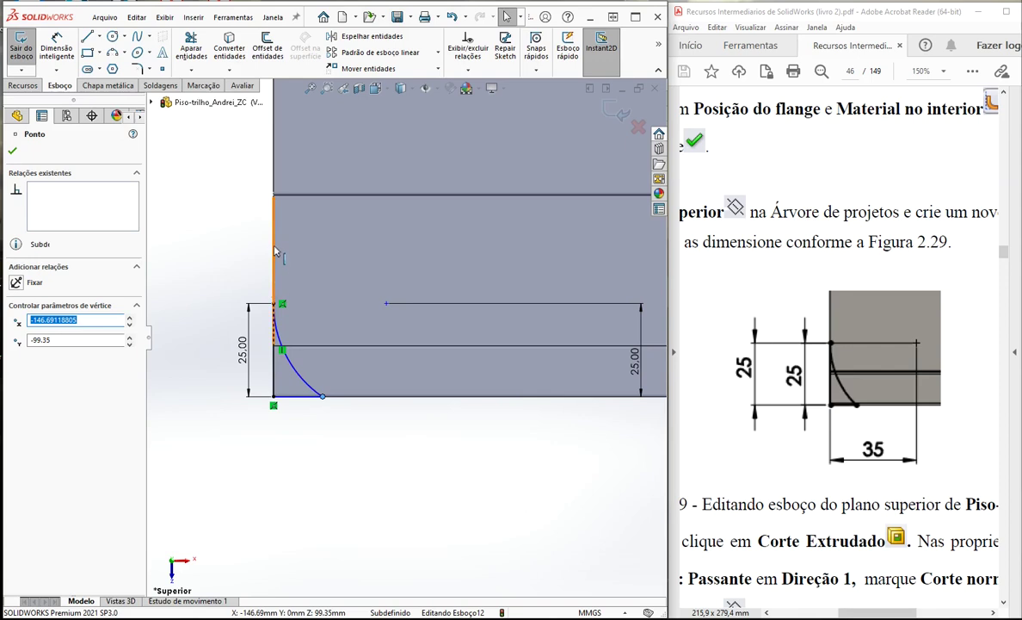
{"action": "left_click", "coordinate": [57, 45]}
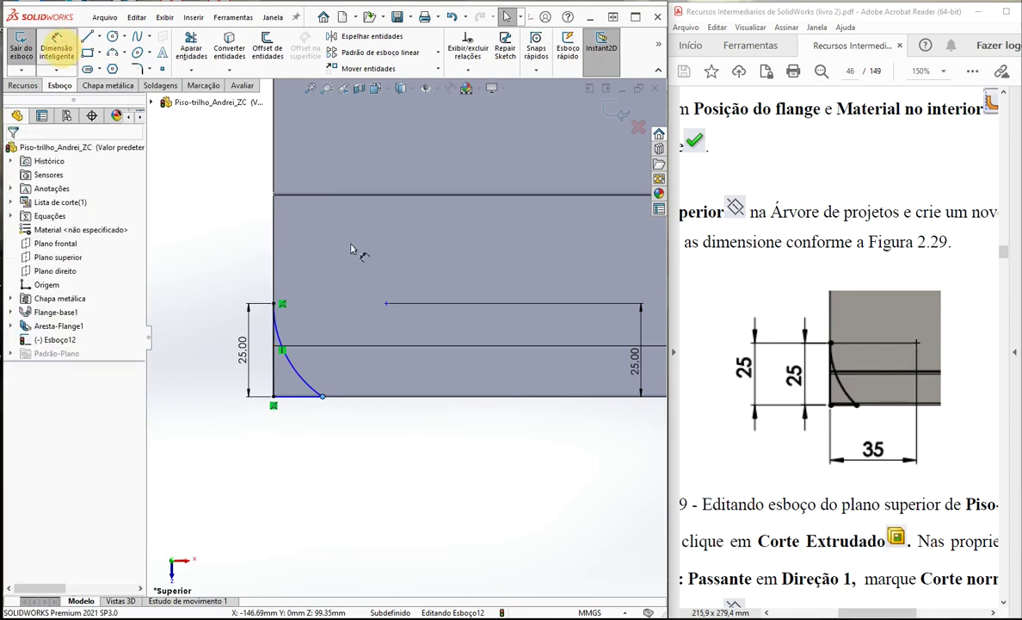
{"action": "left_click", "coordinate": [386, 304]}
{"action": "left_click", "coordinate": [276, 284]}
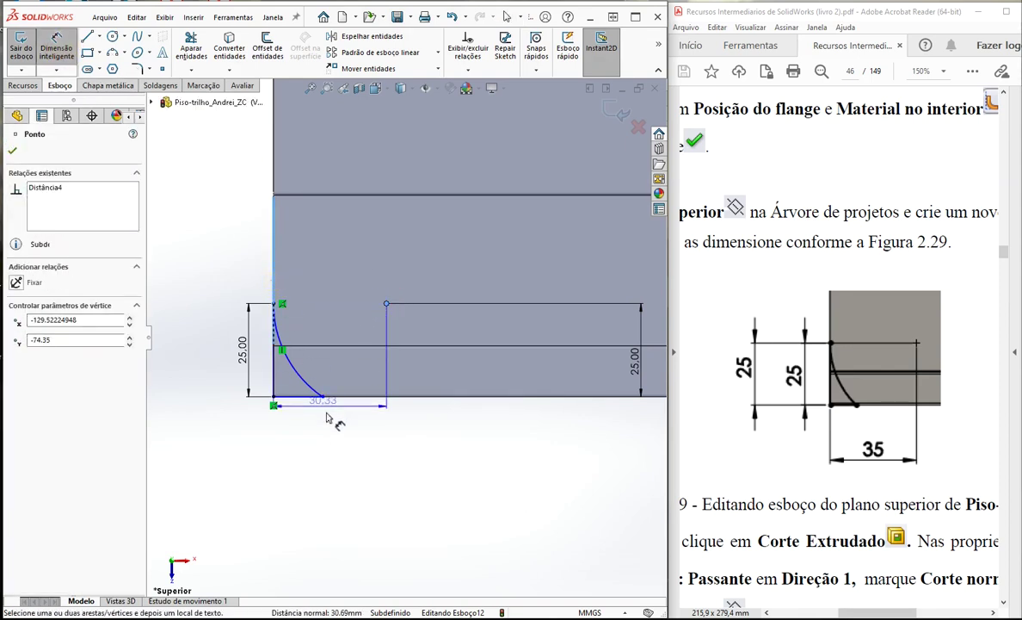
{"action": "left_click", "coordinate": [334, 434]}
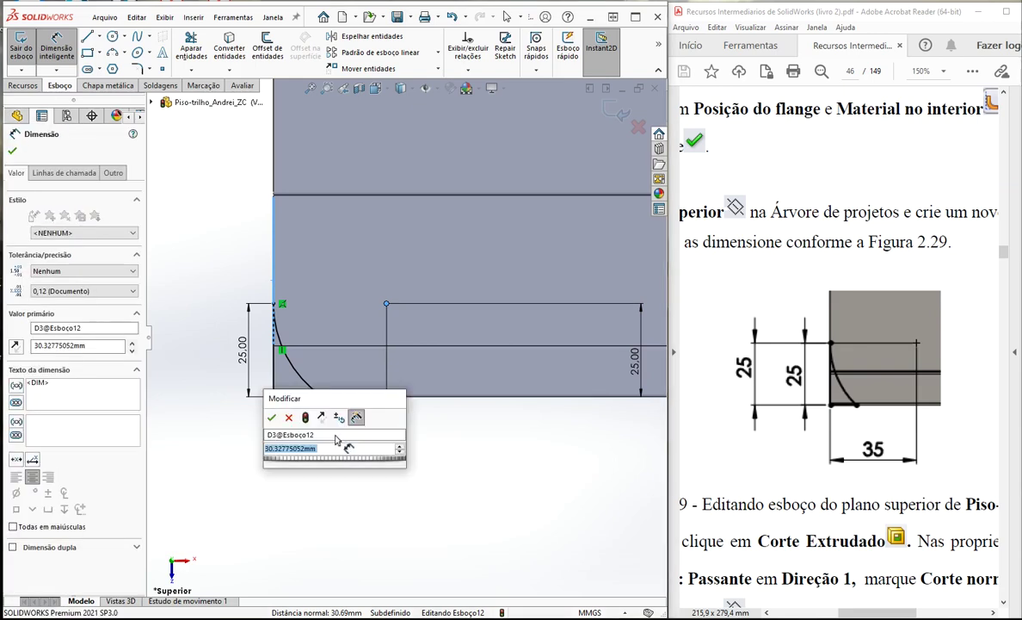
{"action": "key", "text": "Return"}
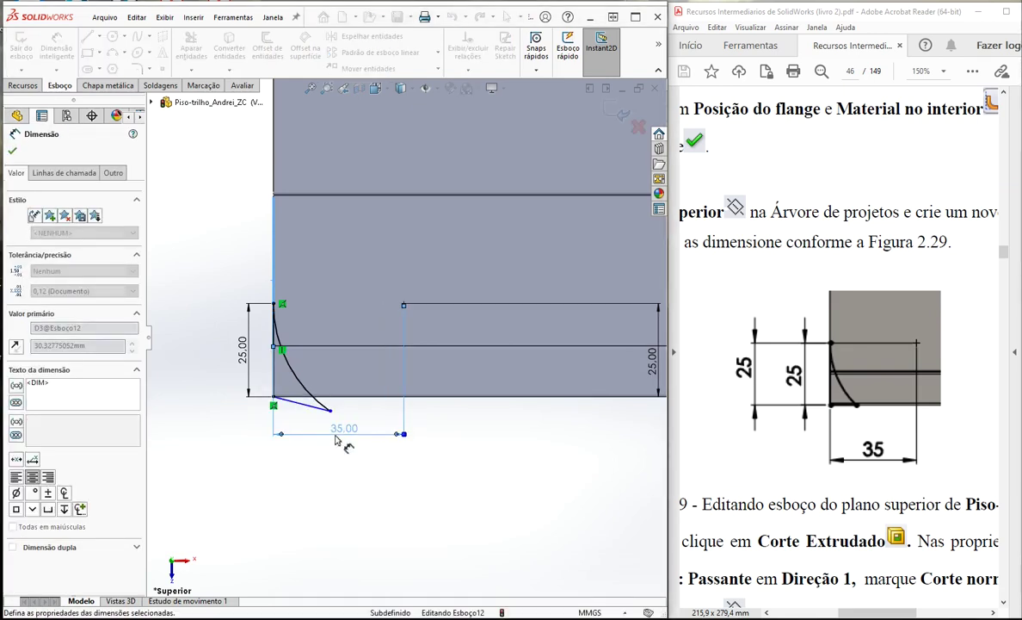
{"action": "key", "text": "Escape"}
Step: Add a Coincident relation between the arc's lower endpoint and the floor's outer bottom edge
{"action": "scroll", "coordinate": [292, 423], "scroll_direction": "down", "scroll_amount": 4}
{"action": "scroll", "coordinate": [291, 423], "scroll_direction": "down", "scroll_amount": 3}
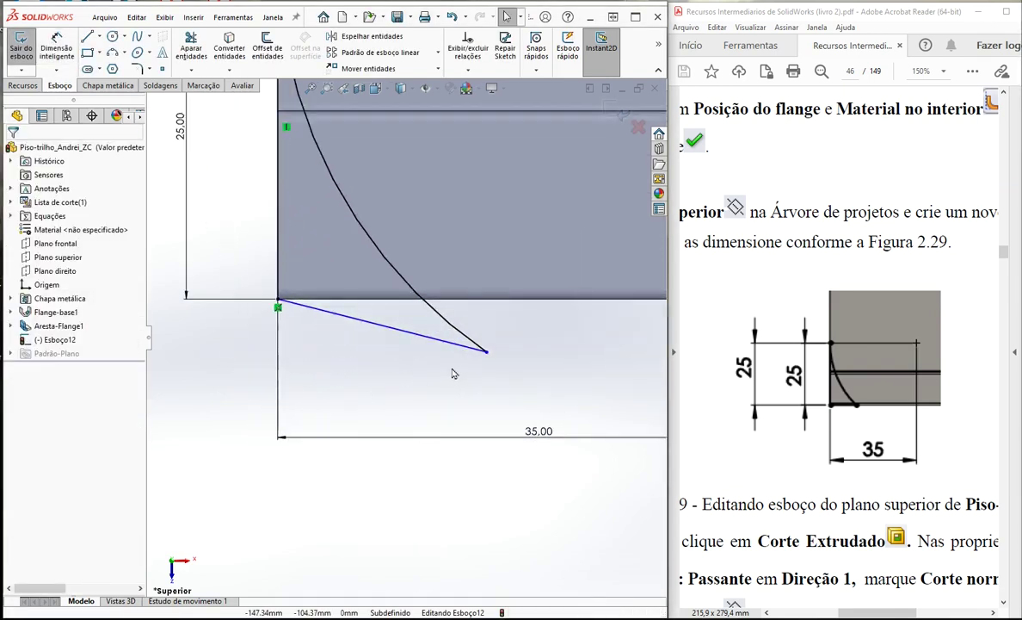
{"action": "scroll", "coordinate": [505, 335], "scroll_direction": "down", "scroll_amount": 2}
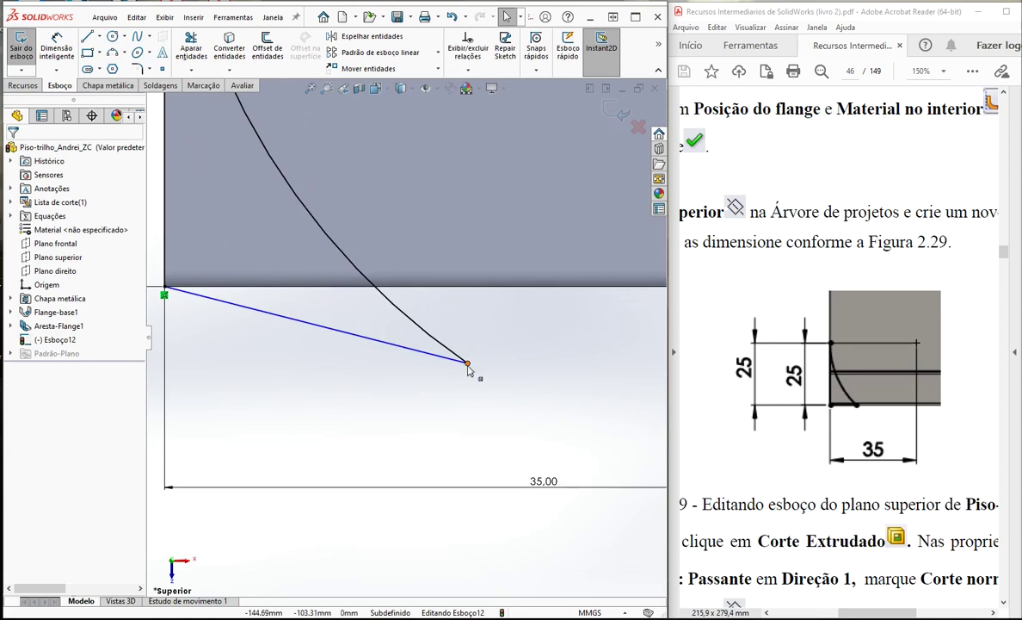
{"action": "left_click_drag", "start_coordinate": [470, 366], "coordinate": [398, 307]}
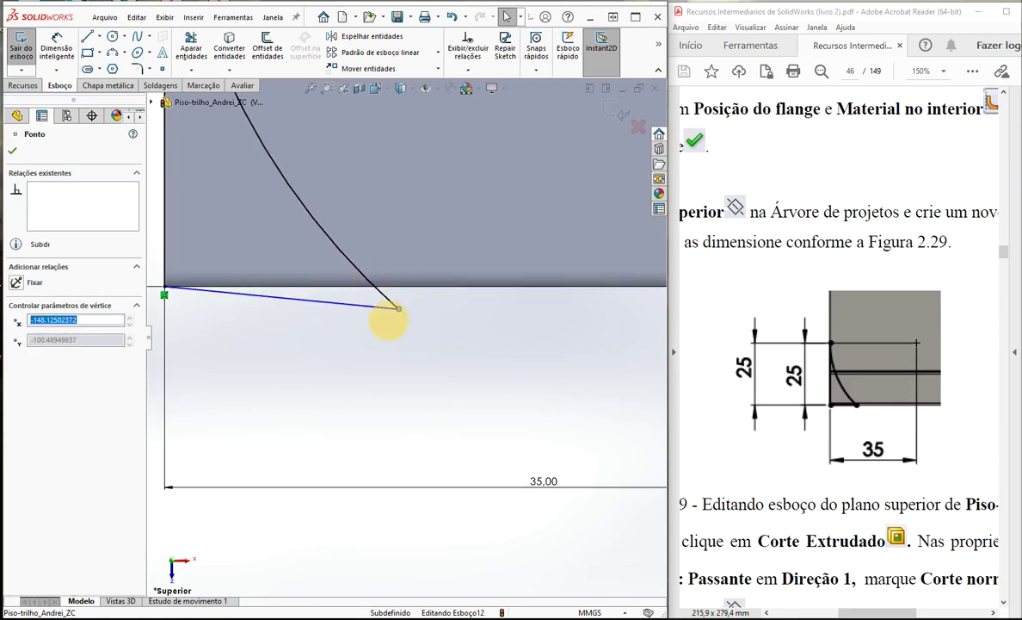
{"action": "left_click", "coordinate": [406, 292]}
{"action": "left_click", "coordinate": [399, 308], "text": "ctrl"}
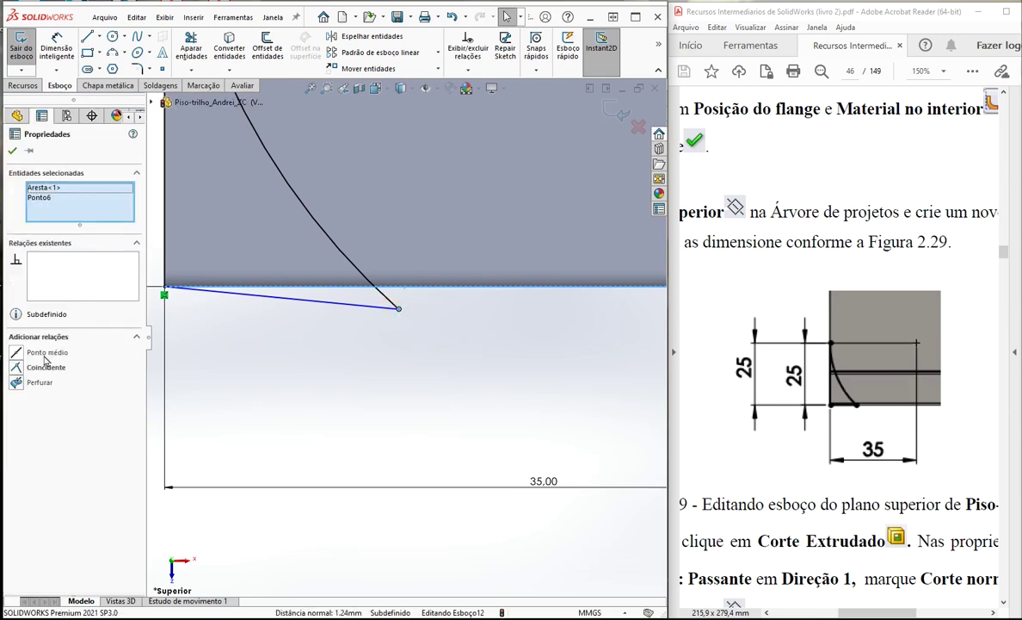
{"action": "left_click", "coordinate": [46, 367]}
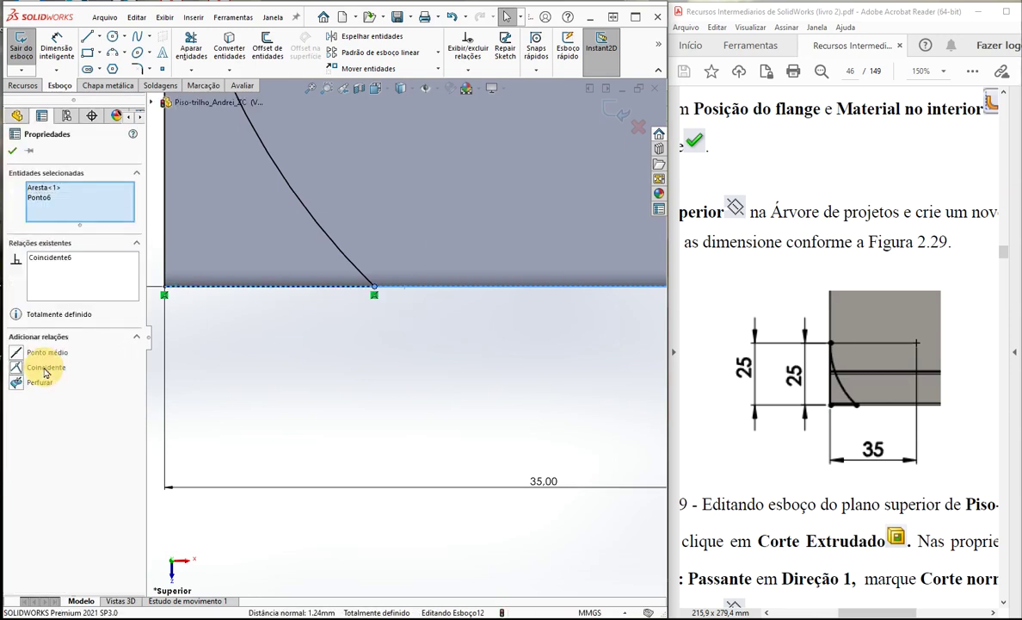
{"action": "left_click", "coordinate": [330, 339]}
Step: Reposition the arc centre's vertical 25 mm dimension between the corner profile and the centre point
{"action": "scroll", "coordinate": [344, 334], "scroll_direction": "up", "scroll_amount": 3}
{"action": "scroll", "coordinate": [351, 330], "scroll_direction": "up", "scroll_amount": 8}
{"action": "scroll", "coordinate": [479, 311], "scroll_direction": "down", "scroll_amount": 3}
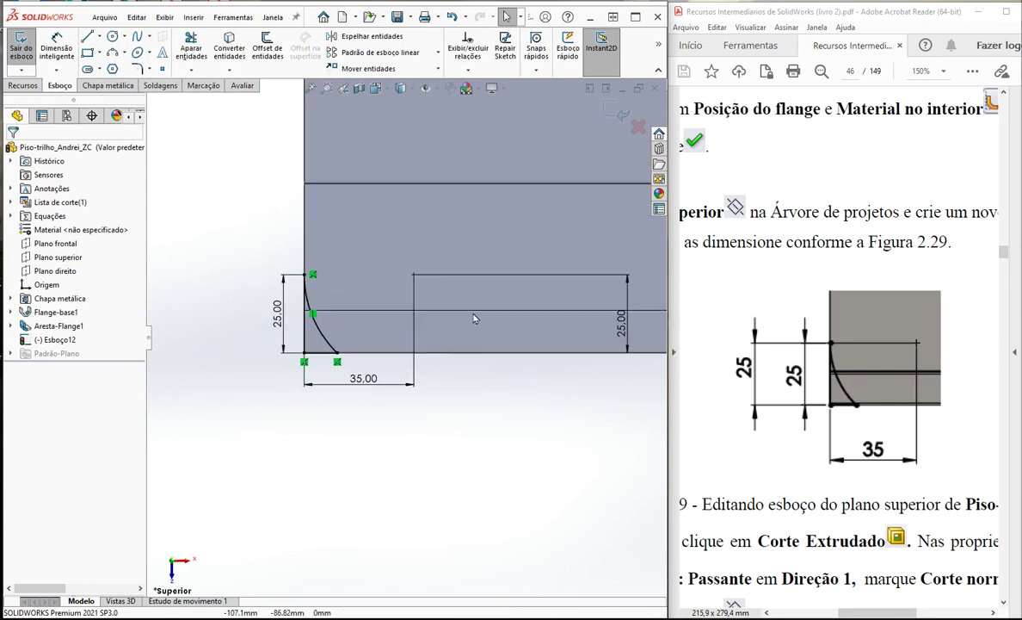
{"action": "mouse_move", "coordinate": [626, 328]}
{"action": "left_mouse_down"}
{"action": "mouse_move", "coordinate": [376, 307]}
{"action": "mouse_move", "coordinate": [371, 245]}
{"action": "mouse_move", "coordinate": [374, 258]}
{"action": "left_mouse_up"}
{"action": "scroll", "coordinate": [314, 301], "scroll_direction": "down", "scroll_amount": 3}
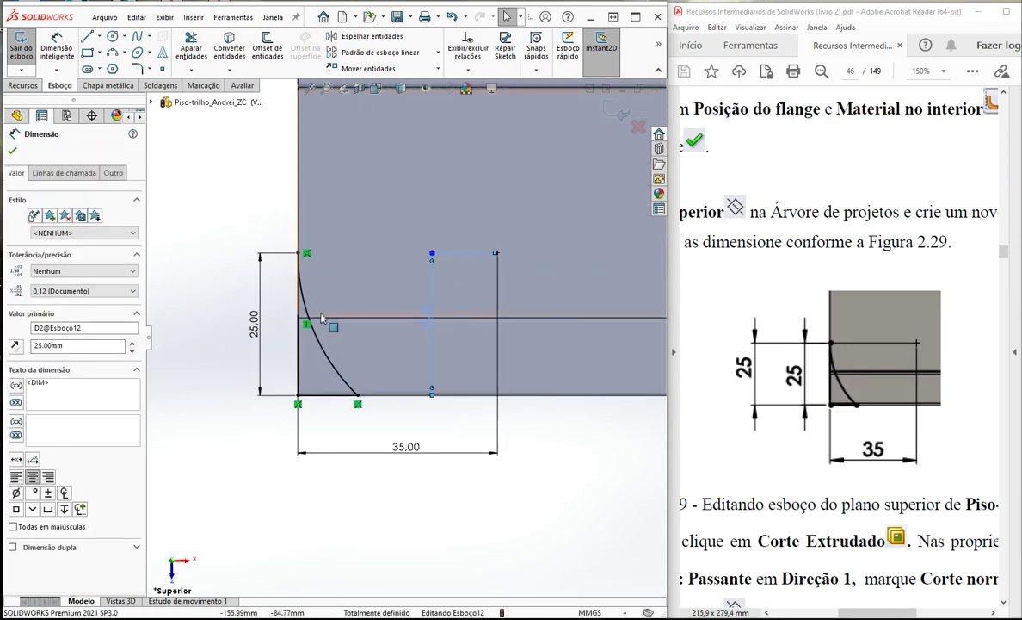
{"action": "key", "text": "Escape"}
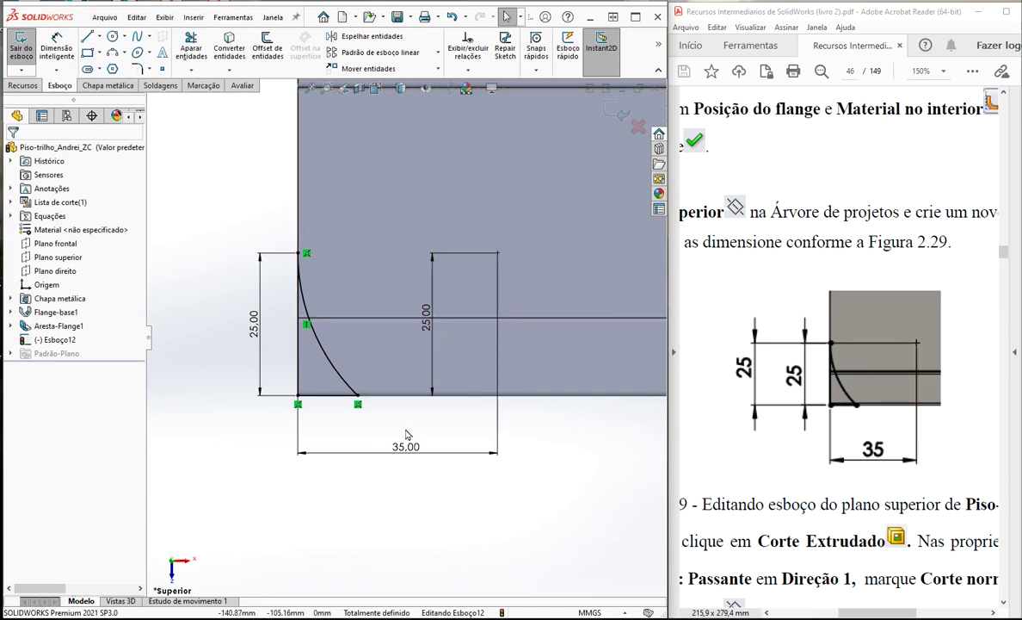
{"action": "left_click", "coordinate": [497, 254]}
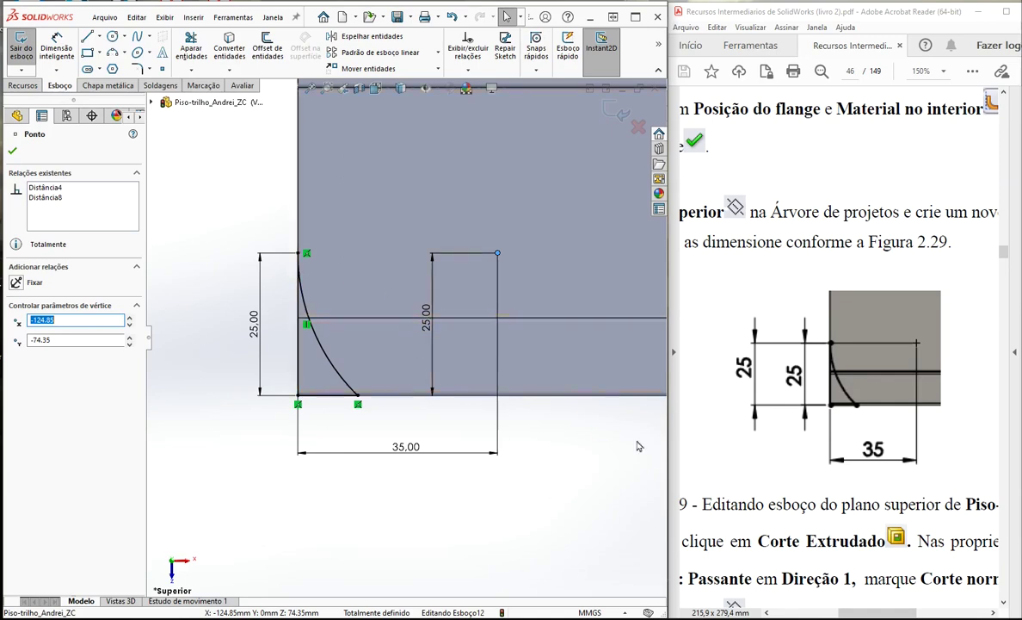
Step: Switch to Adobe Acrobat Reader and examine the Corte Extrudado instructions below Figure 2.29
{"action": "double_click", "coordinate": [791, 421]}
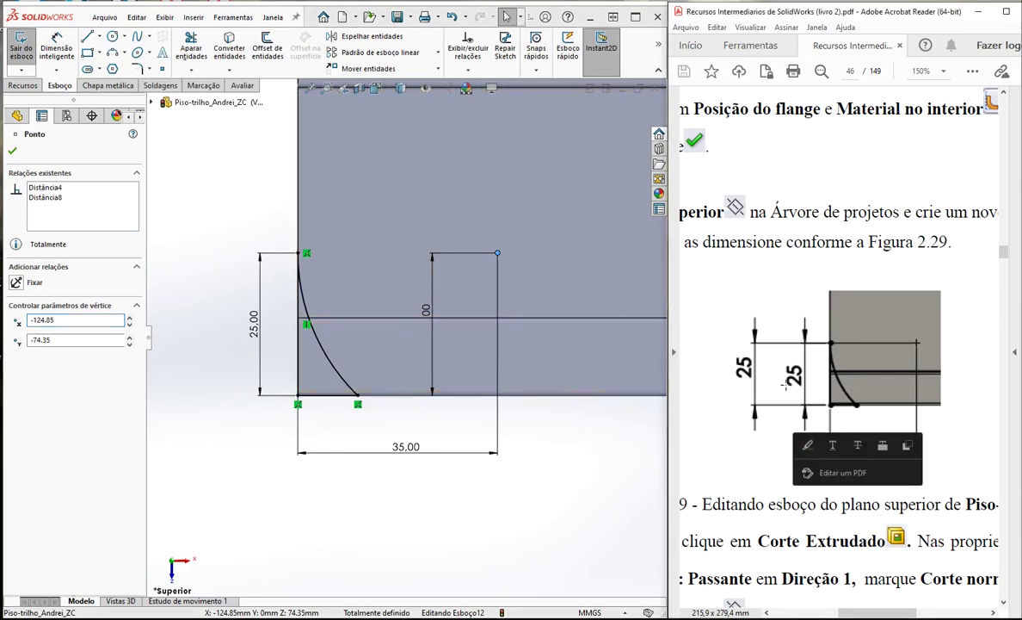
{"action": "scroll", "coordinate": [787, 386], "scroll_direction": "down", "scroll_amount": 3, "text": "ctrl"}
{"action": "scroll", "coordinate": [749, 419], "scroll_direction": "down", "scroll_amount": 1, "text": "ctrl"}
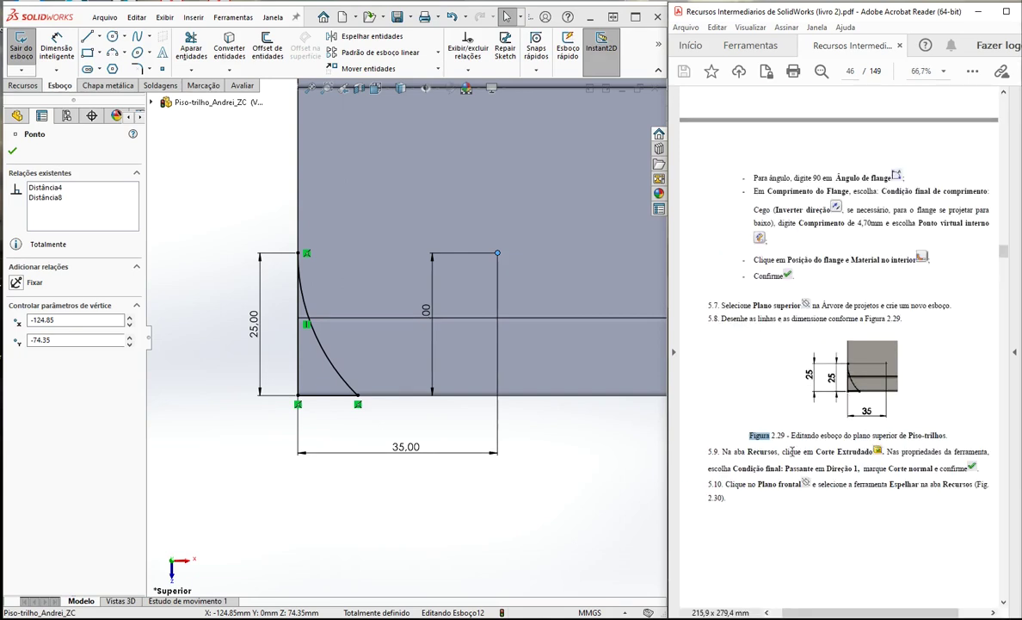
Step: Cut the corner profile with an Extruded Cut set to Passante in Direction 1, keeping Corte normal enabled
{"action": "middle_click_drag", "start_coordinate": [331, 504], "coordinate": [348, 376]}
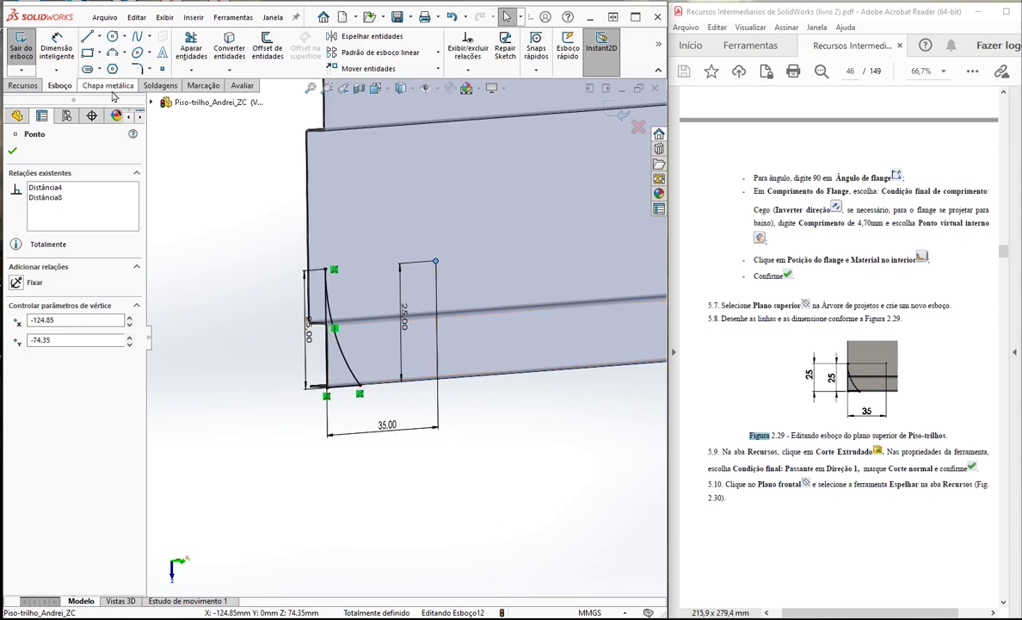
{"action": "left_click", "coordinate": [35, 88]}
{"action": "left_click", "coordinate": [232, 48]}
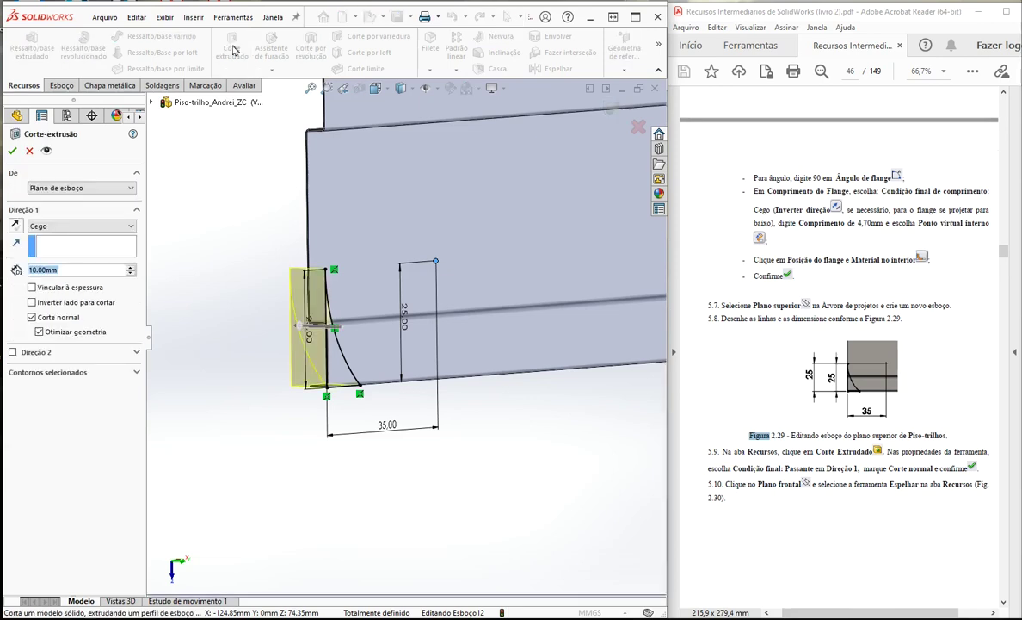
{"action": "left_click", "coordinate": [126, 187]}
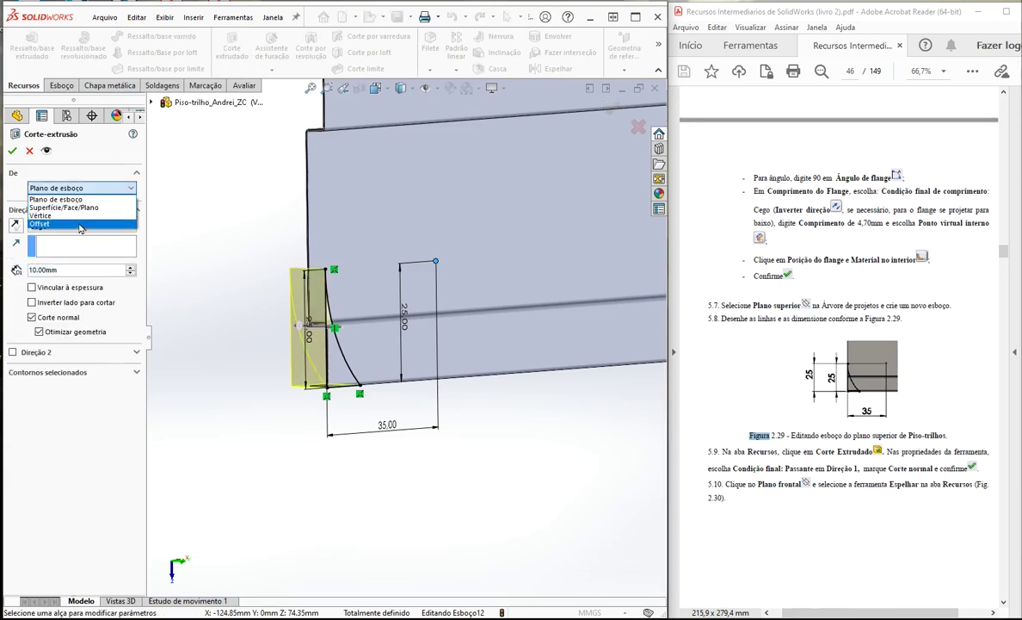
{"action": "left_click", "coordinate": [108, 187]}
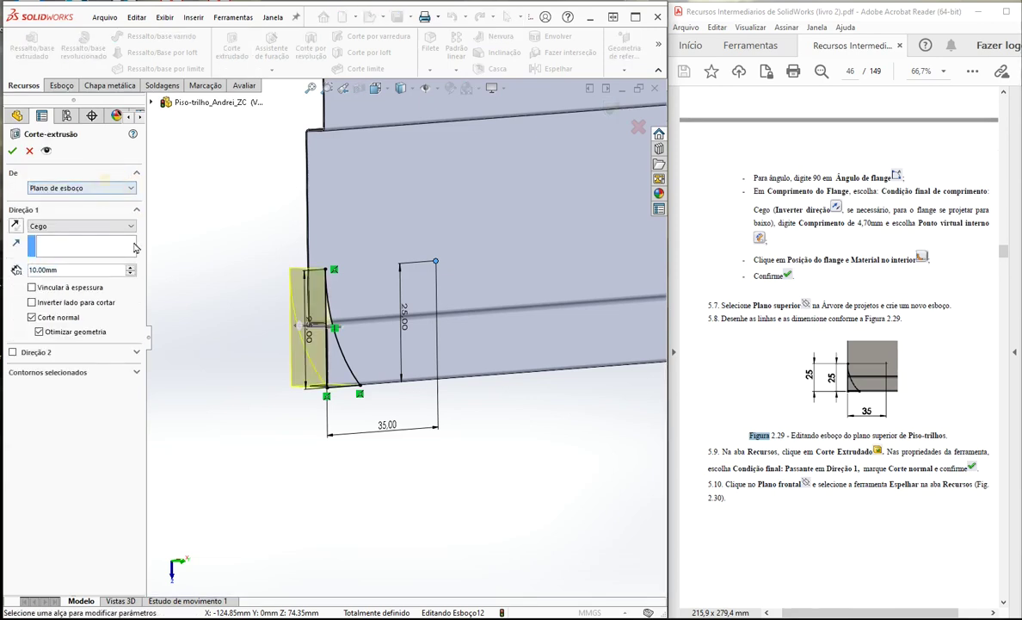
{"action": "left_click", "coordinate": [86, 226]}
{"action": "left_click", "coordinate": [85, 243]}
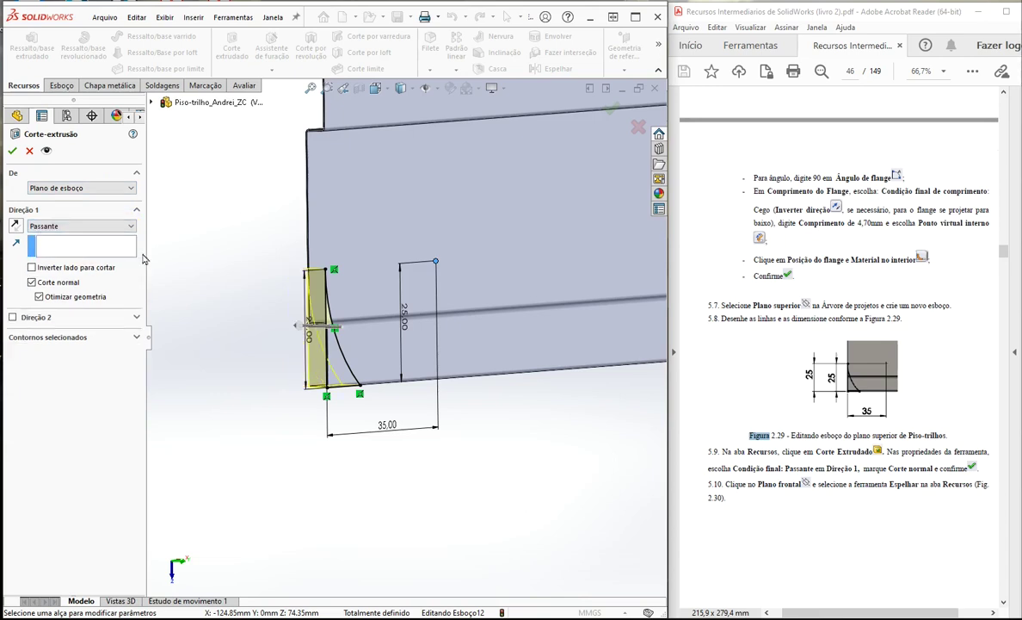
{"action": "middle_click_drag", "start_coordinate": [196, 258], "coordinate": [226, 297]}
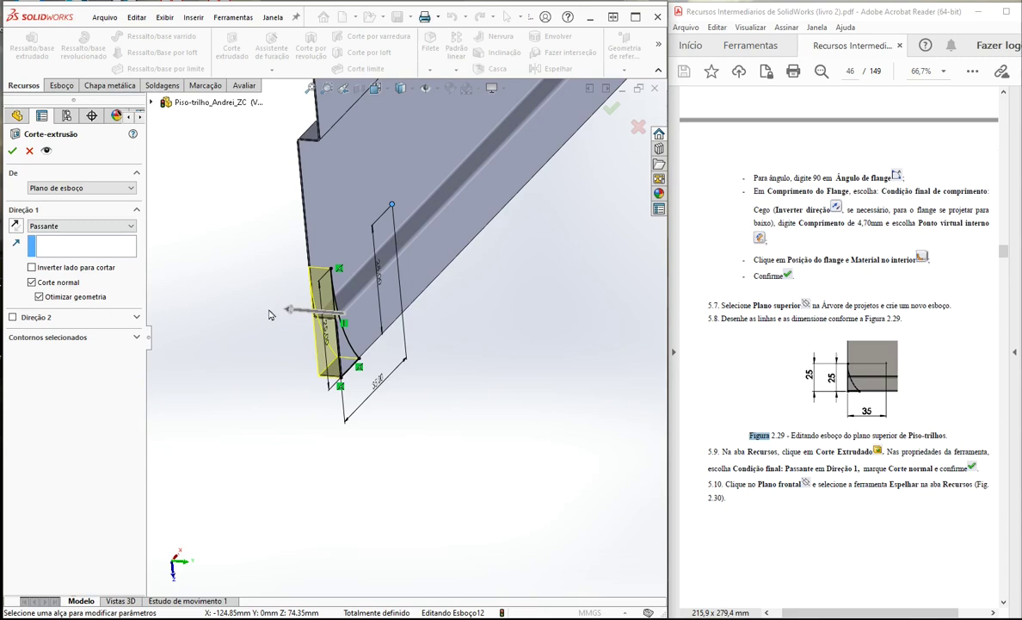
{"action": "left_click", "coordinate": [15, 225]}
{"action": "left_click", "coordinate": [16, 226]}
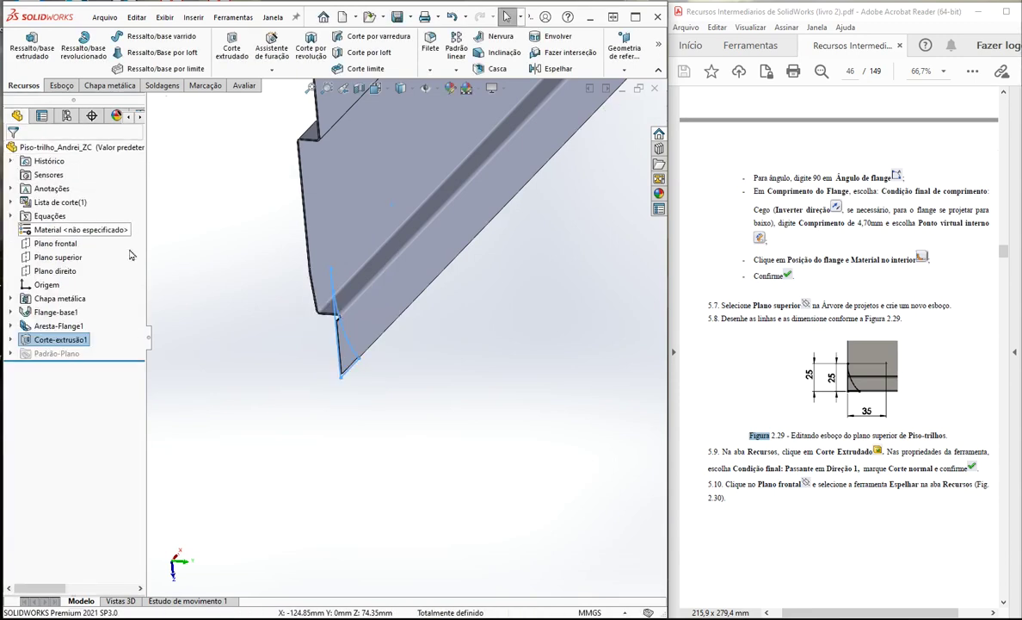
Step: Inspect the new corner cut, and switch to the GARAGEM assembly to examine the matching floor corner
{"action": "left_click", "coordinate": [240, 351]}
{"action": "middle_click_drag", "start_coordinate": [241, 351], "coordinate": [210, 332]}
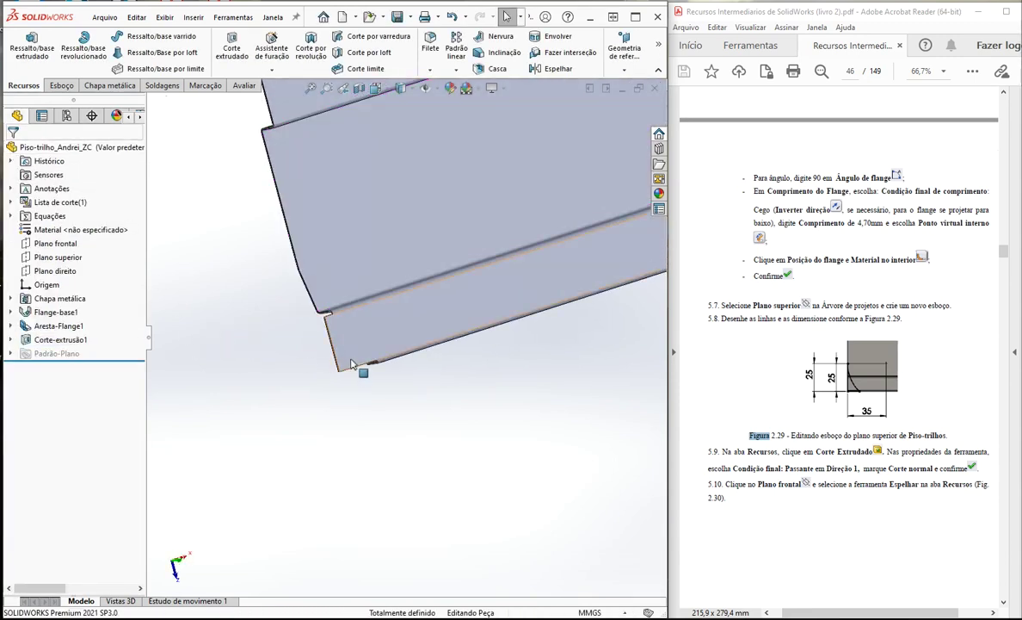
{"action": "mouse_move", "coordinate": [290, 351]}
{"action": "middle_mouse_down"}
{"action": "mouse_move", "coordinate": [324, 390]}
{"action": "mouse_move", "coordinate": [284, 348]}
{"action": "middle_mouse_up"}
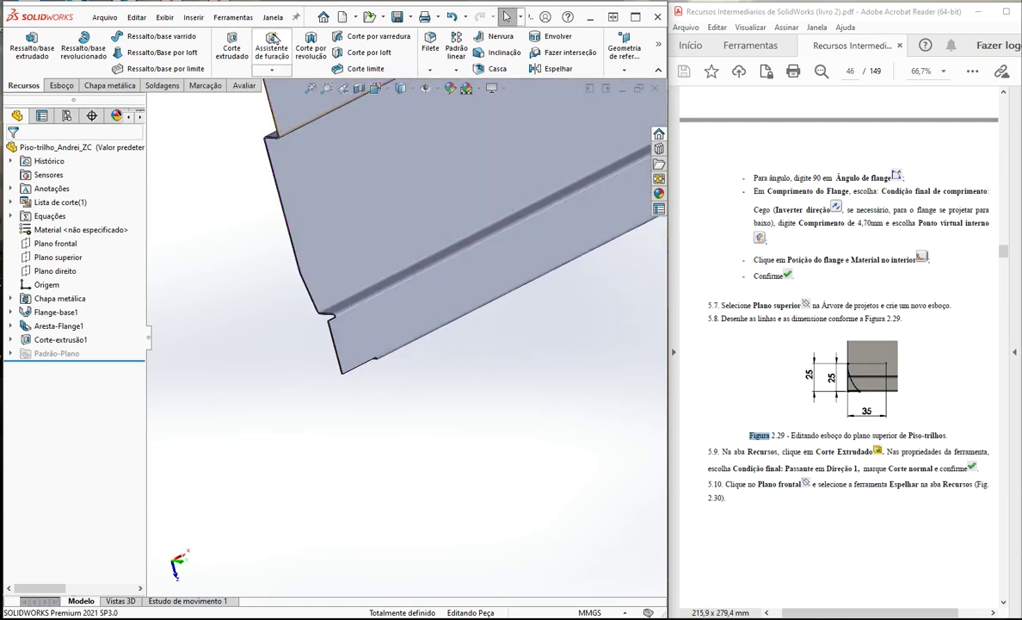
{"action": "left_click", "coordinate": [272, 18]}
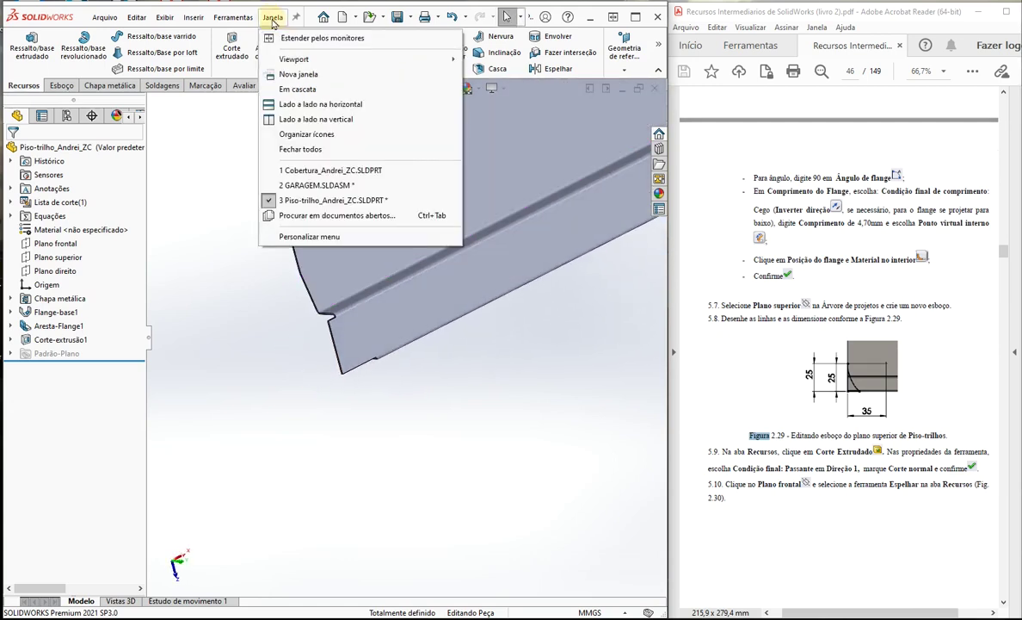
{"action": "left_click", "coordinate": [301, 185]}
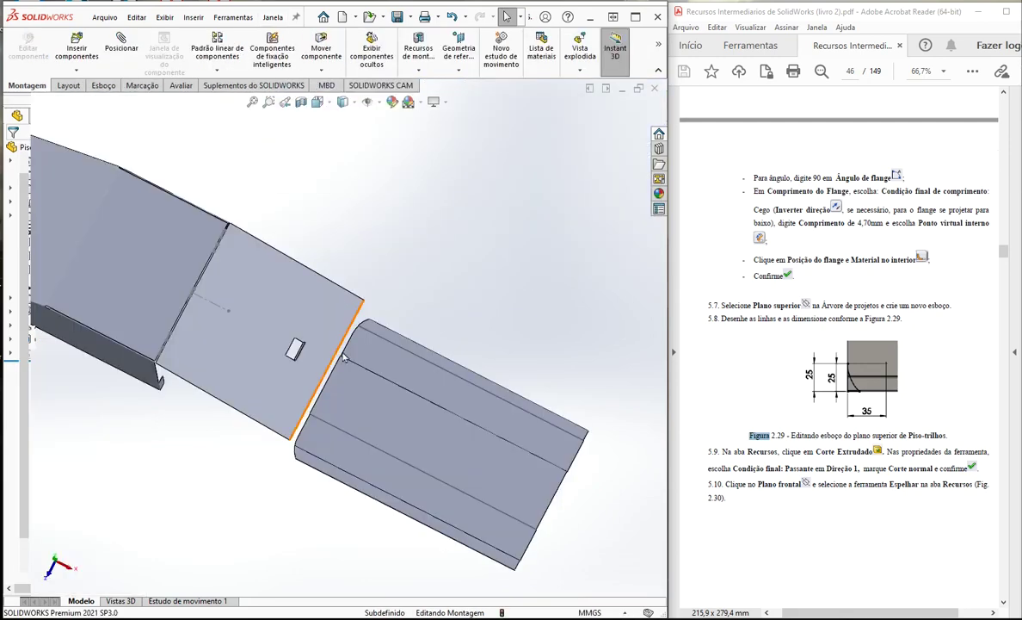
{"action": "scroll", "coordinate": [331, 418], "scroll_direction": "down", "scroll_amount": 3}
{"action": "scroll", "coordinate": [281, 344], "scroll_direction": "up", "scroll_amount": 4}
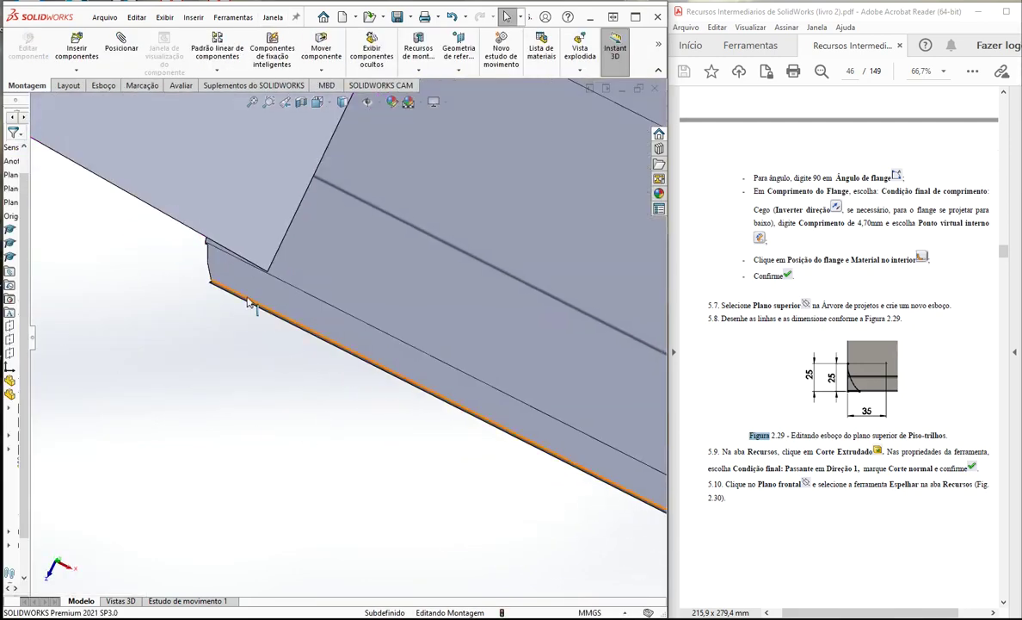
{"action": "scroll", "coordinate": [228, 298], "scroll_direction": "down", "scroll_amount": 4}
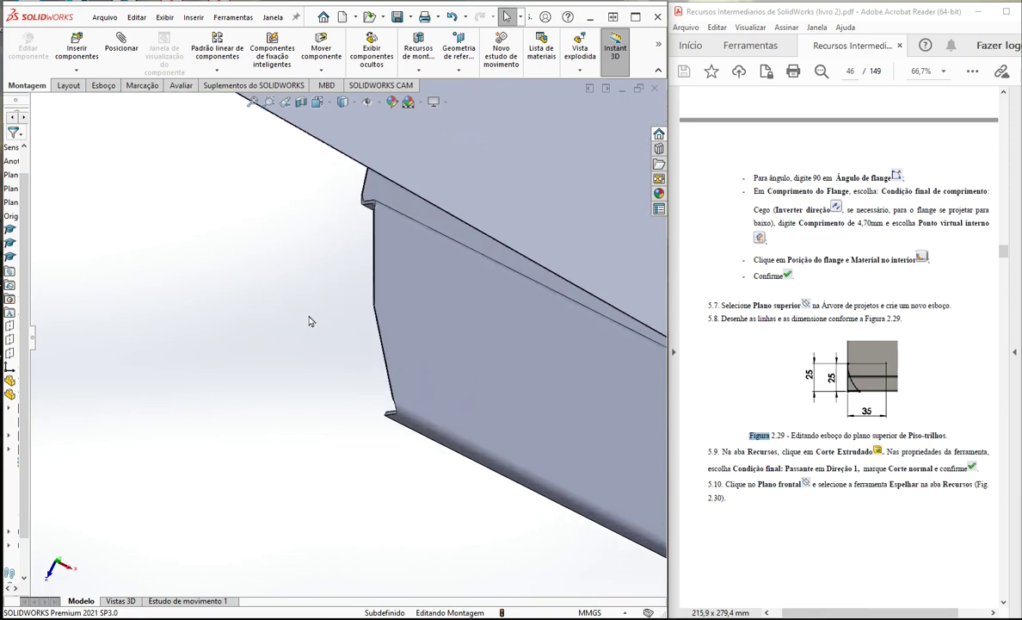
Step: Return to the Piso-trilho part and examine its cut corner and edge flange from another angle
{"action": "left_click", "coordinate": [273, 17]}
{"action": "left_click", "coordinate": [297, 187]}
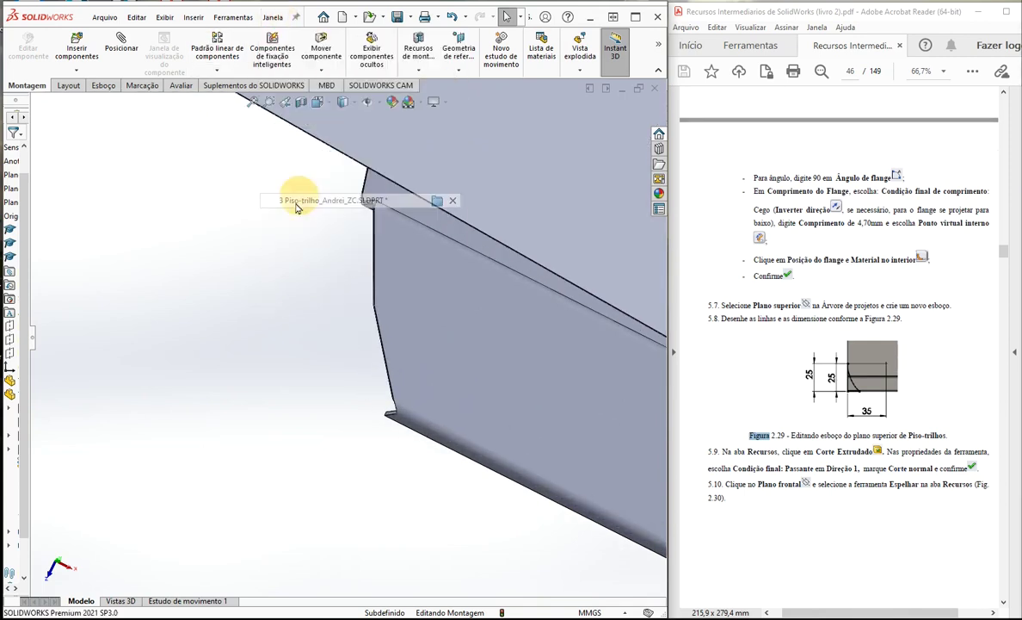
{"action": "middle_click_drag", "start_coordinate": [275, 395], "coordinate": [474, 219]}
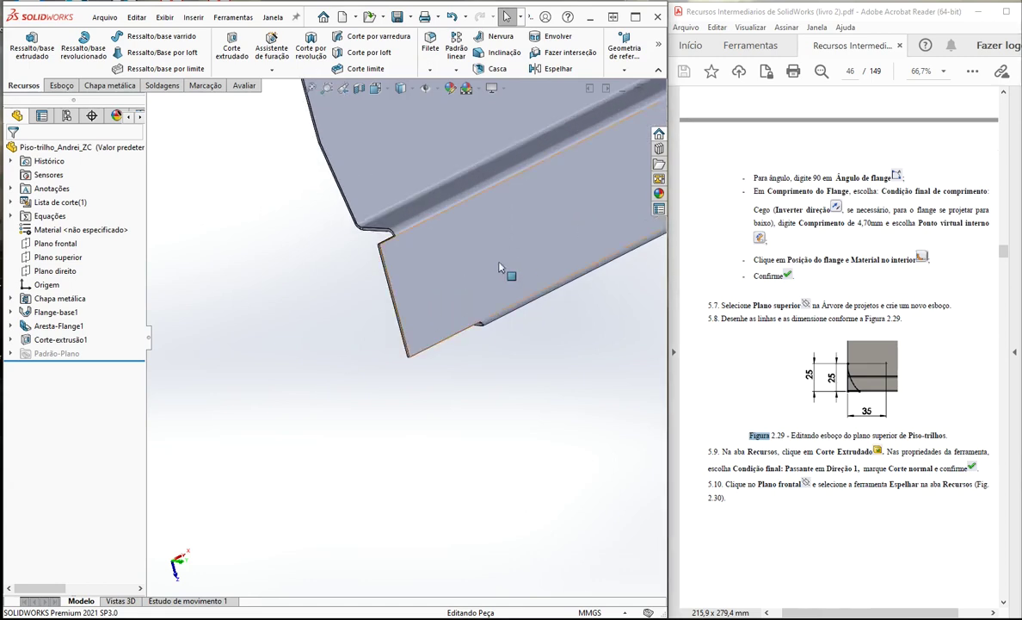
{"action": "middle_click_drag", "start_coordinate": [502, 367], "coordinate": [521, 368]}
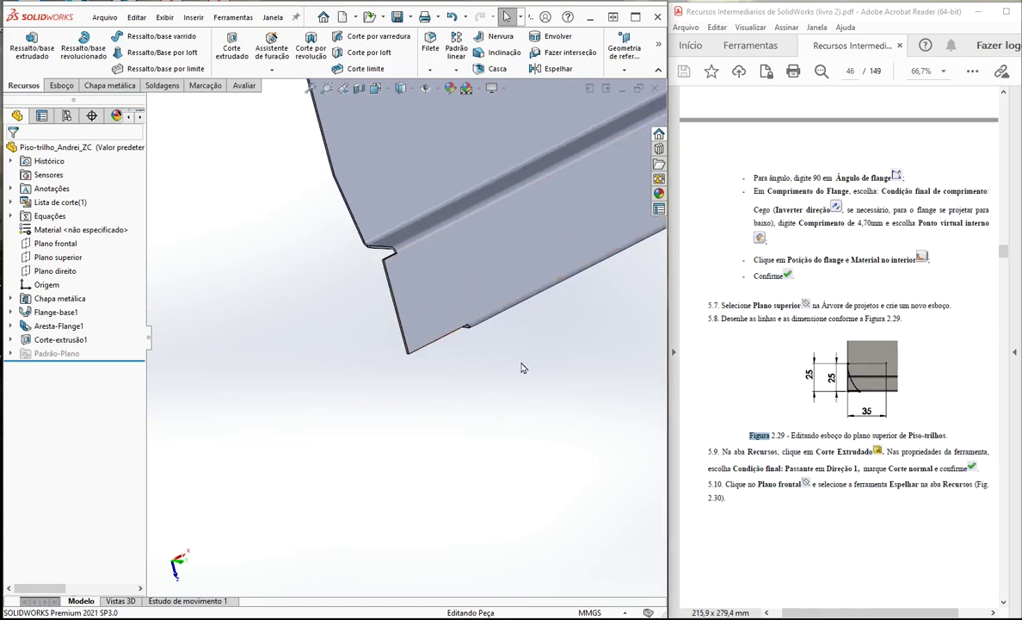
Step: Make Plano superior visible in the model
{"action": "left_click", "coordinate": [78, 258]}
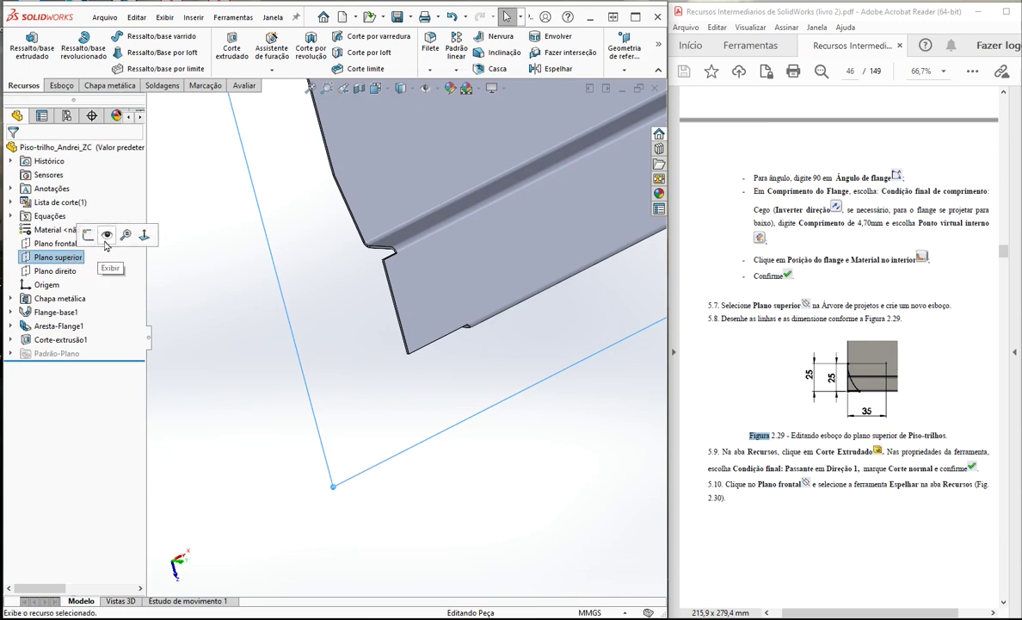
{"action": "right_click", "coordinate": [76, 260]}
{"action": "left_click", "coordinate": [103, 240]}
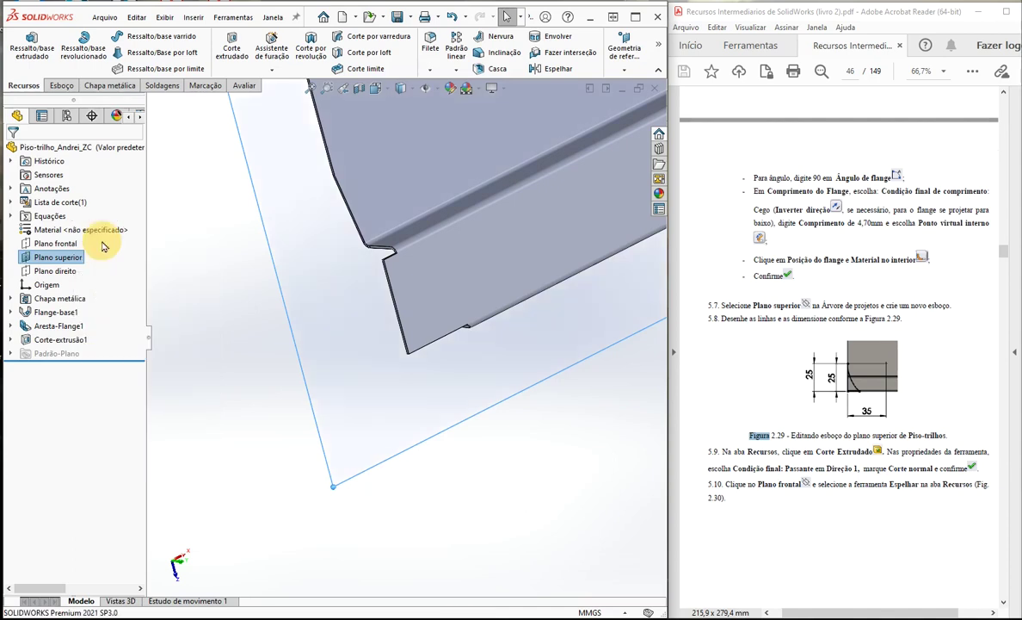
Step: Examine where Plano superior crosses the sheet, and orient the view normal to the base flange's end face
{"action": "middle_click_drag", "start_coordinate": [214, 356], "coordinate": [600, 364]}
{"action": "scroll", "coordinate": [565, 225], "scroll_direction": "up", "scroll_amount": 4}
{"action": "scroll", "coordinate": [470, 193], "scroll_direction": "down", "scroll_amount": 4}
{"action": "scroll", "coordinate": [384, 198], "scroll_direction": "down", "scroll_amount": 3}
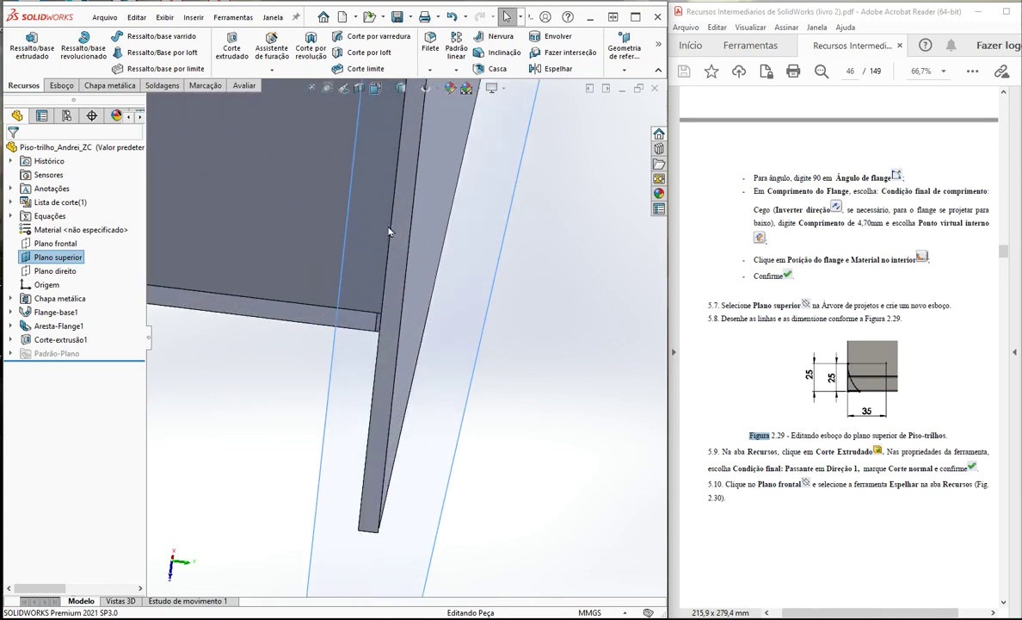
{"action": "right_click", "coordinate": [401, 232]}
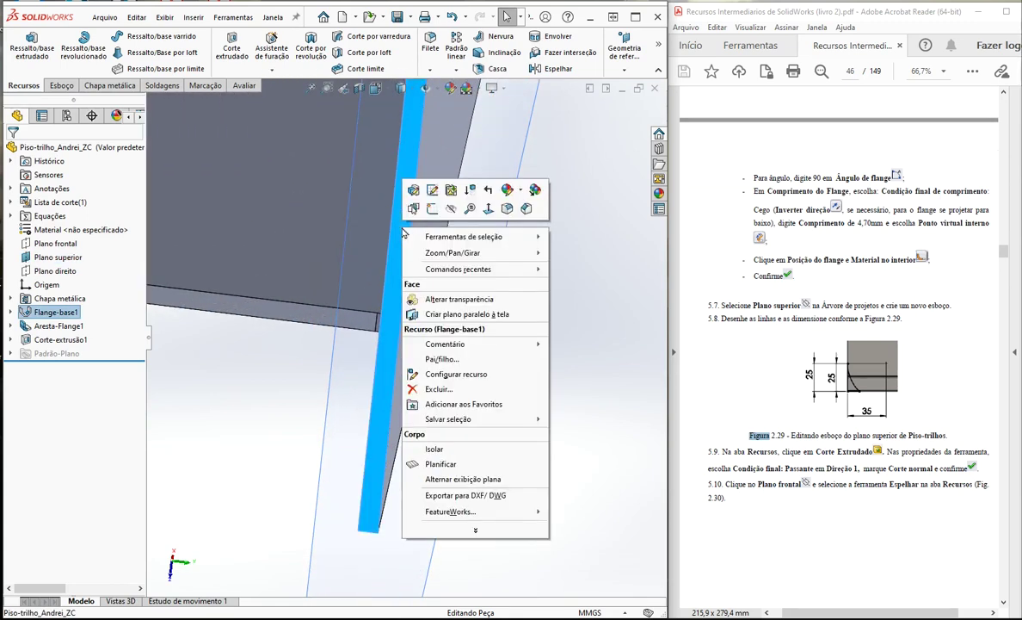
{"action": "left_click", "coordinate": [488, 208]}
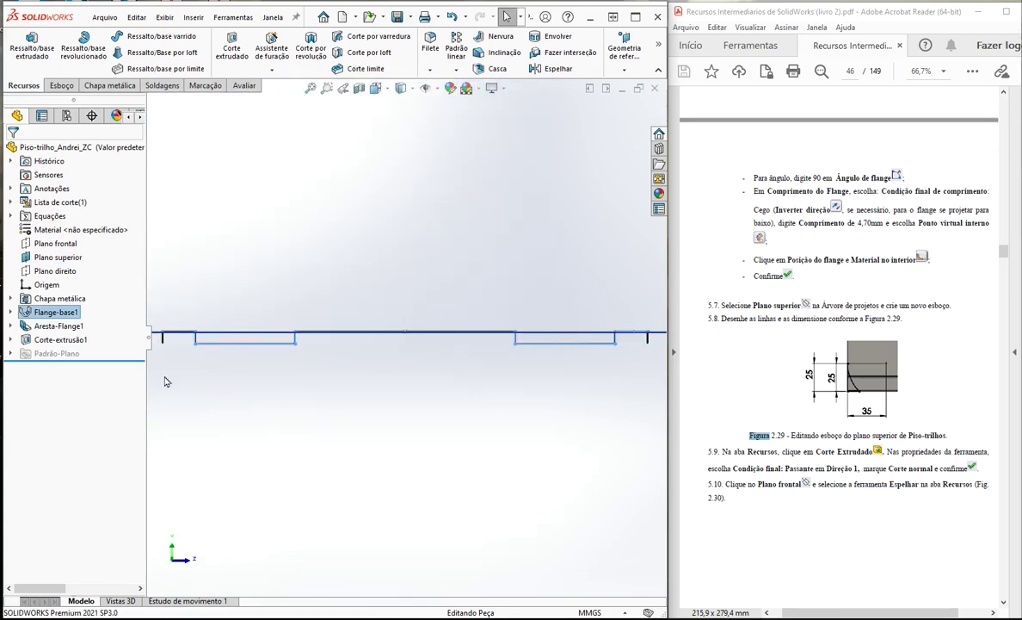
Step: Inspect the sheet thickness at the end flange's bend relative to Plano superior and the base flange profile
{"action": "middle_click_drag", "start_coordinate": [178, 349], "coordinate": [314, 312]}
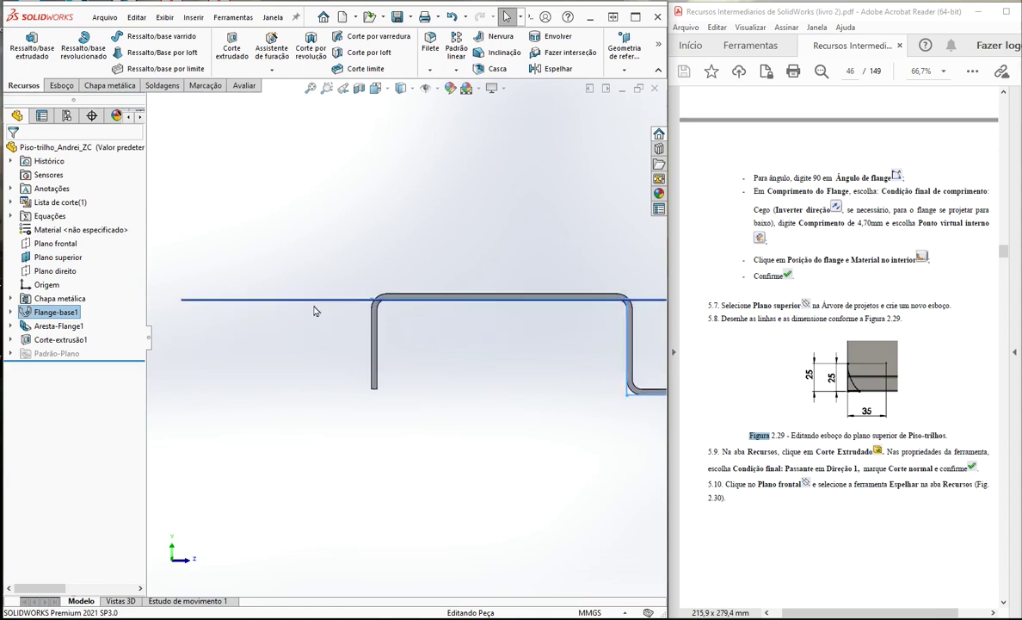
{"action": "scroll", "coordinate": [314, 312], "scroll_direction": "down", "scroll_amount": 2}
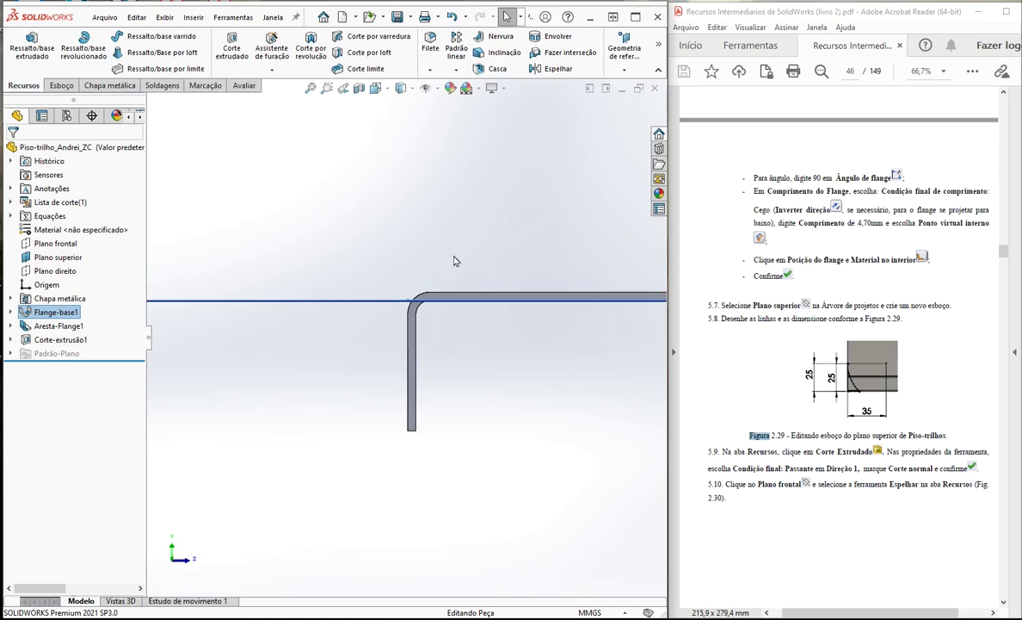
{"action": "middle_click_drag", "start_coordinate": [419, 231], "coordinate": [417, 232]}
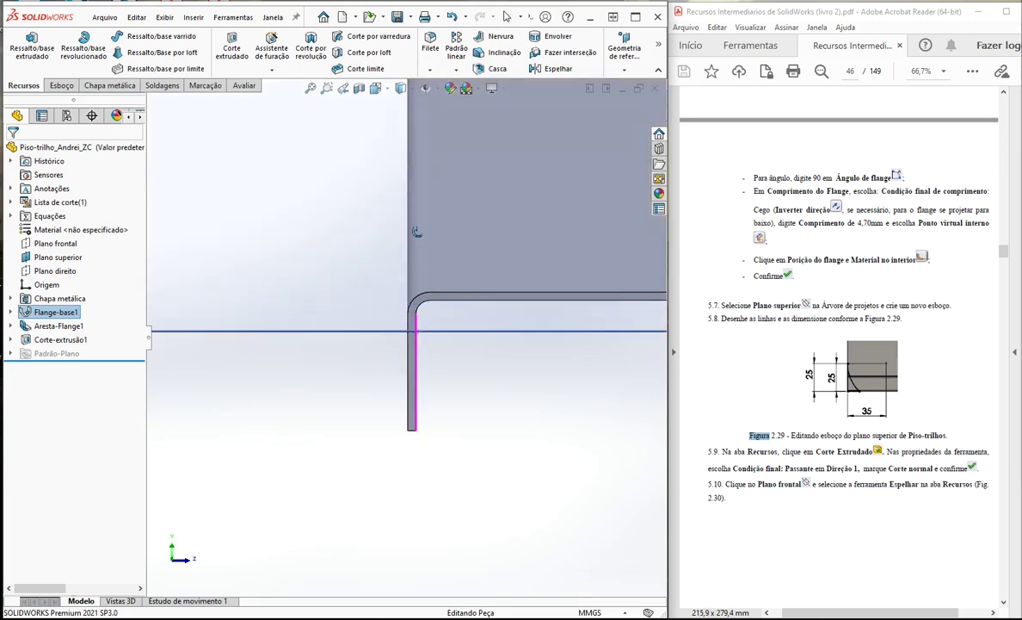
{"action": "left_click", "coordinate": [479, 257]}
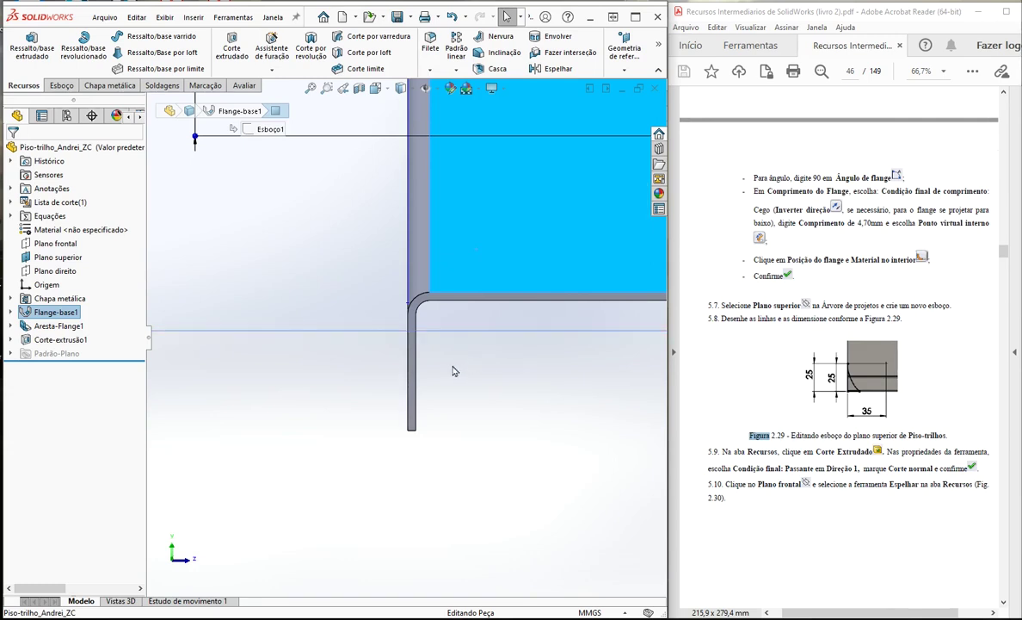
{"action": "middle_click_drag", "start_coordinate": [453, 368], "coordinate": [388, 302]}
{"action": "middle_click_drag", "start_coordinate": [213, 245], "coordinate": [284, 265]}
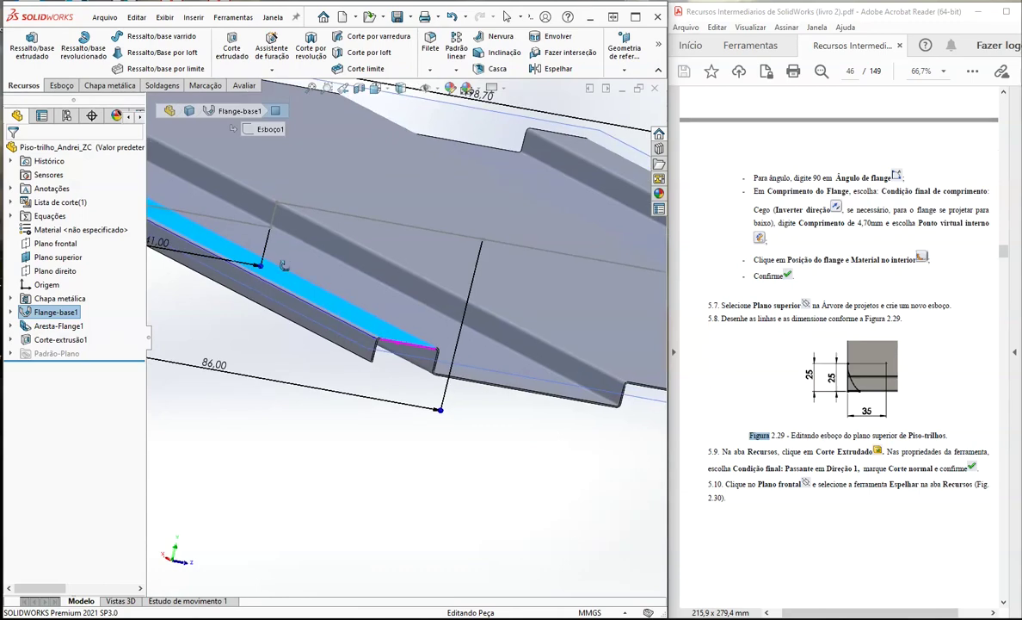
Step: Edit Flange-base1 to enable Direção inversa, reversing the side of the sketch on which the sheet thickness is added
{"action": "right_click", "coordinate": [50, 311]}
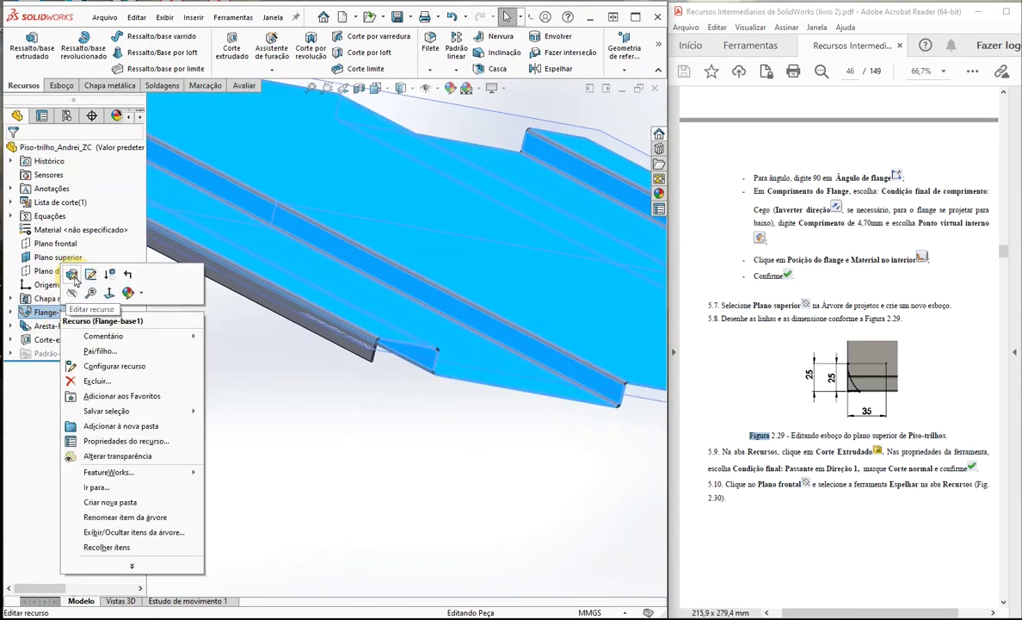
{"action": "left_click", "coordinate": [49, 313]}
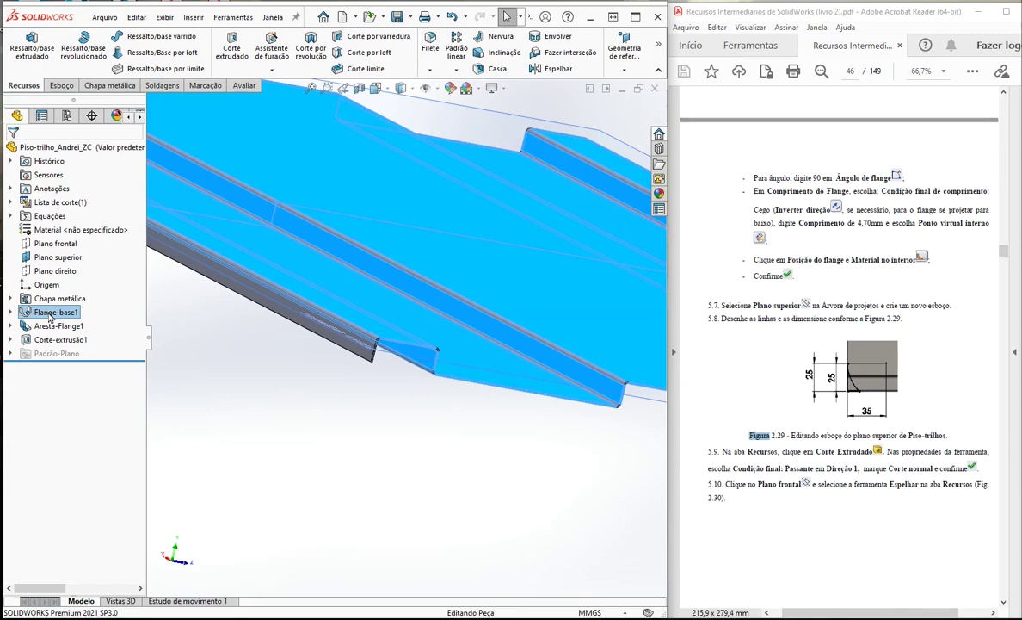
{"action": "right_click", "coordinate": [49, 316]}
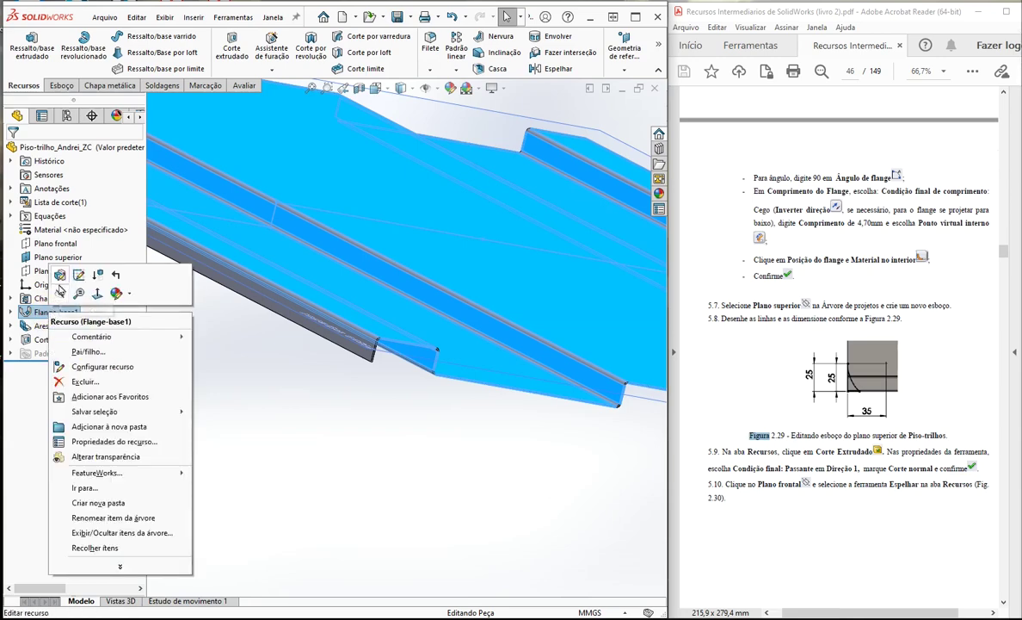
{"action": "left_click", "coordinate": [62, 275]}
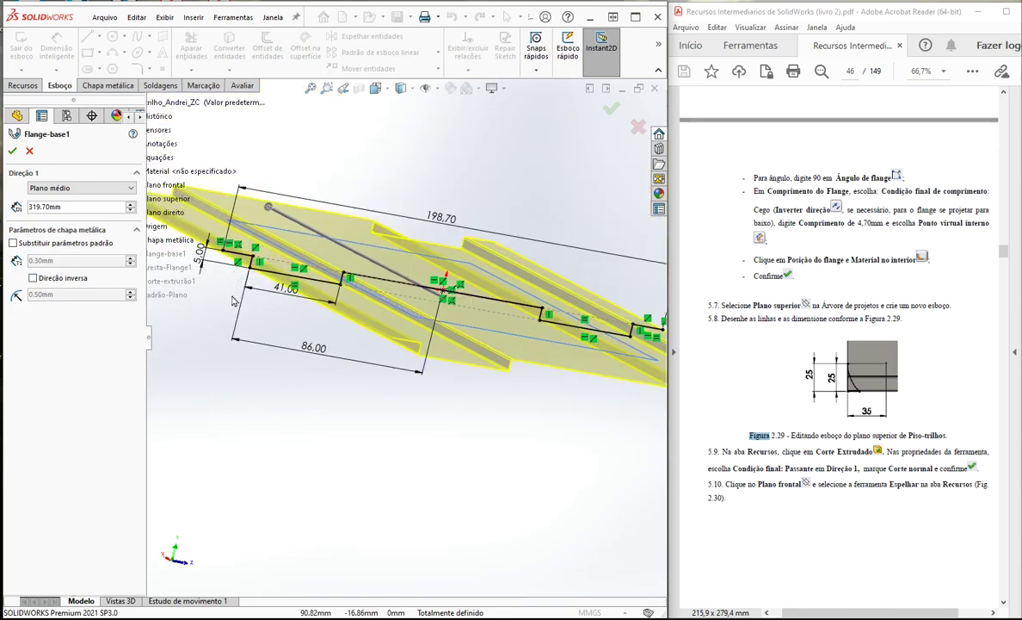
{"action": "scroll", "coordinate": [310, 314], "scroll_direction": "down", "scroll_amount": 5}
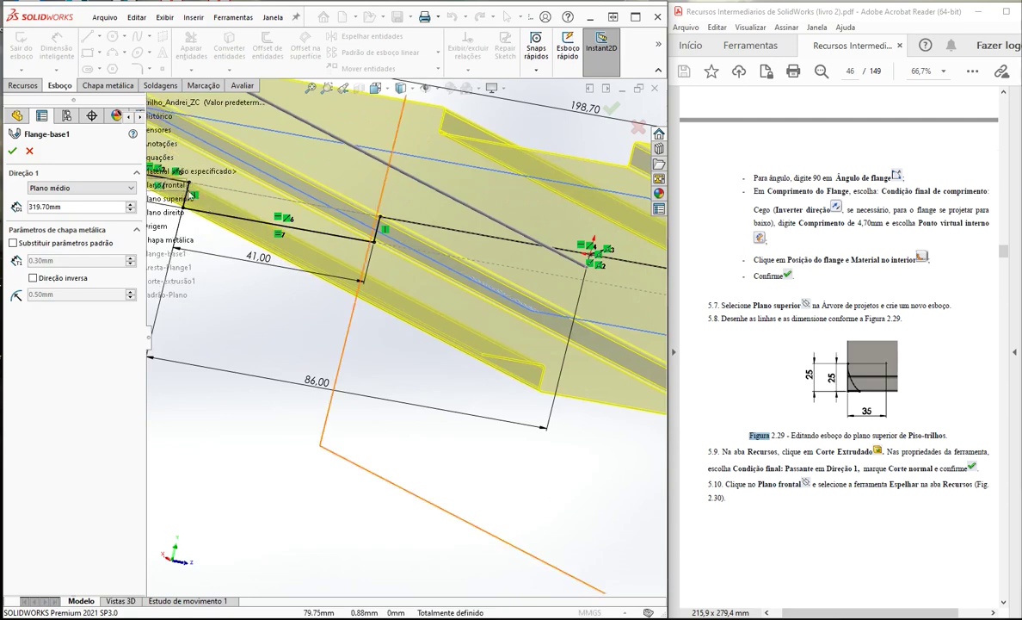
{"action": "middle_click_drag", "start_coordinate": [503, 477], "coordinate": [467, 448]}
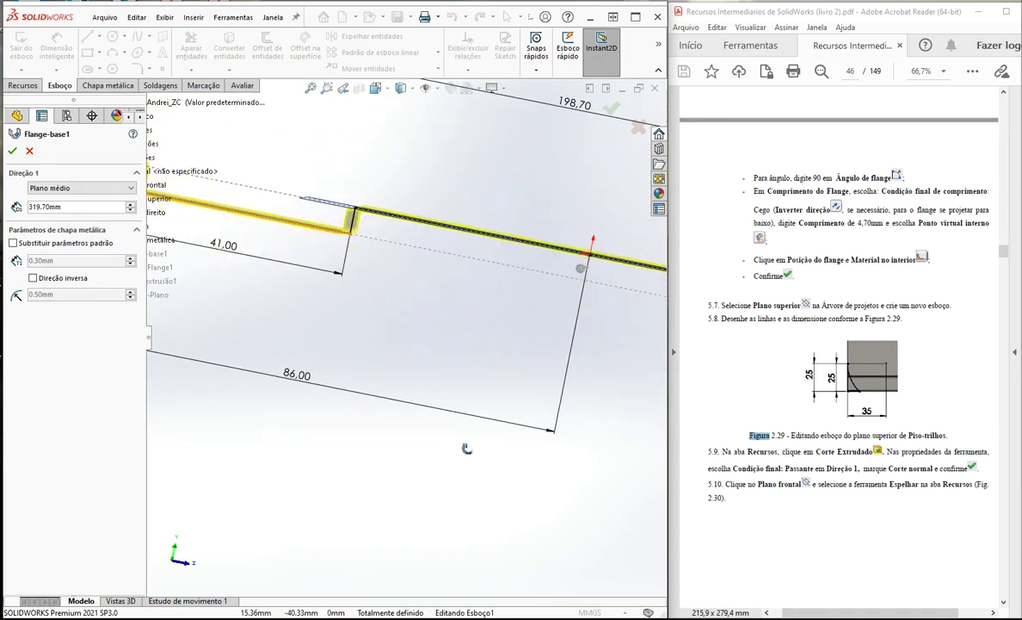
{"action": "middle_click_drag", "start_coordinate": [361, 284], "coordinate": [368, 215]}
{"action": "scroll", "coordinate": [368, 215], "scroll_direction": "down", "scroll_amount": 5}
{"action": "middle_click_drag", "start_coordinate": [437, 211], "coordinate": [433, 205]}
{"action": "scroll", "coordinate": [365, 342], "scroll_direction": "up", "scroll_amount": 6}
{"action": "scroll", "coordinate": [385, 340], "scroll_direction": "down", "scroll_amount": 2}
{"action": "scroll", "coordinate": [385, 340], "scroll_direction": "down", "scroll_amount": 2}
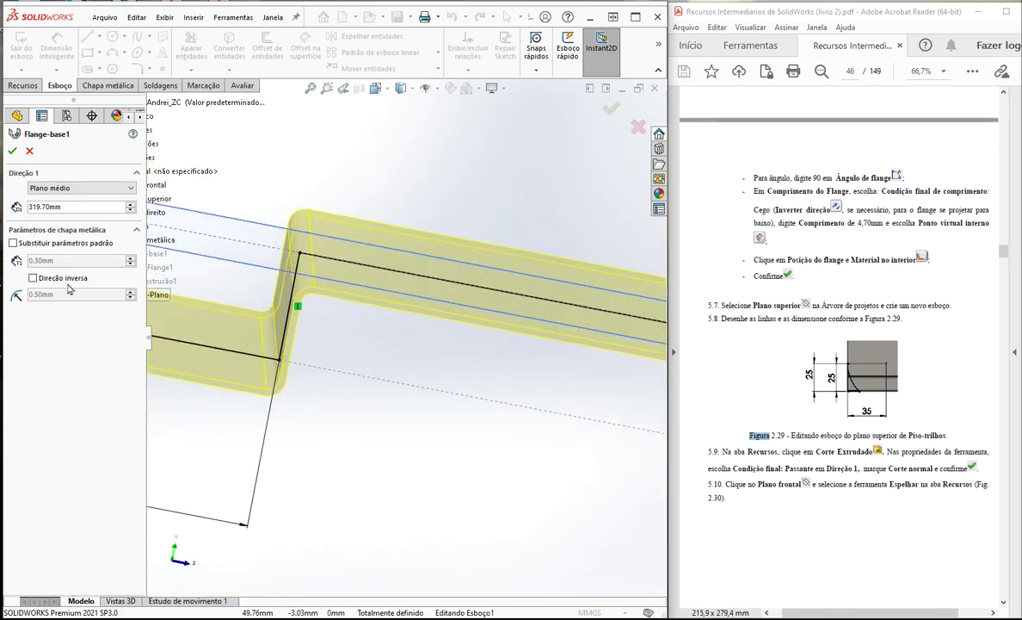
{"action": "left_click", "coordinate": [33, 278]}
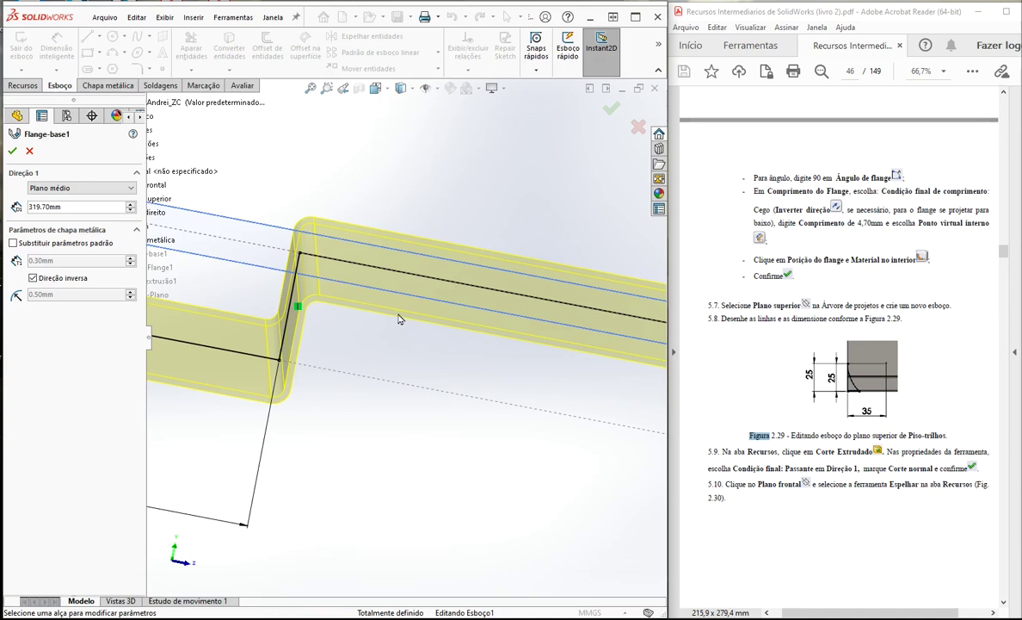
{"action": "left_click", "coordinate": [610, 108]}
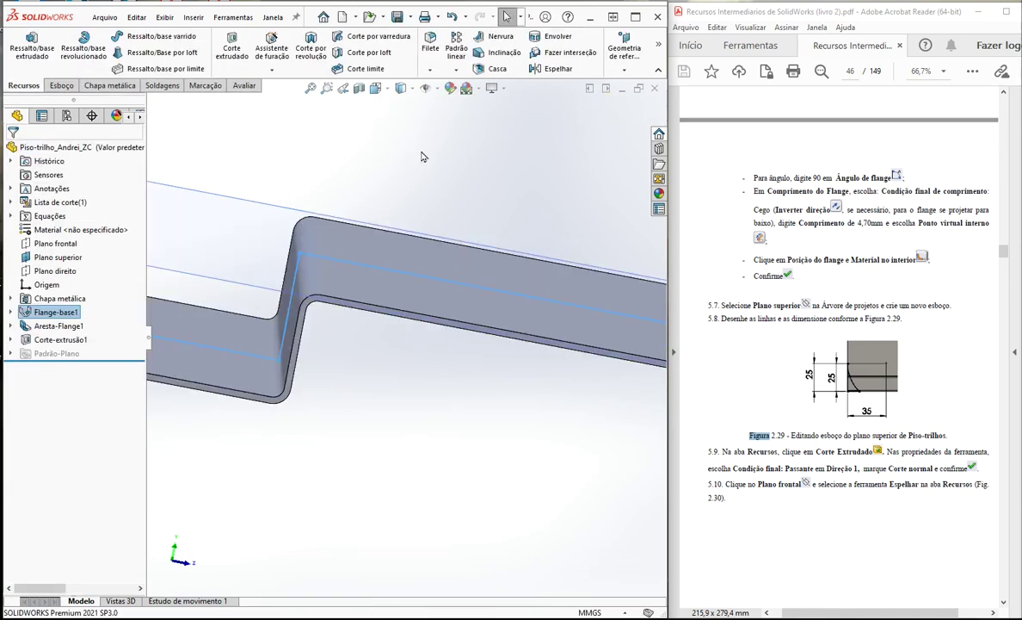
Step: Inspect the sheet's bends relative to Plano superior and highlight Esboço1, the sketch of the base flange
{"action": "scroll", "coordinate": [400, 155], "scroll_direction": "down", "scroll_amount": 2}
{"action": "scroll", "coordinate": [469, 312], "scroll_direction": "up", "scroll_amount": 6}
{"action": "middle_click_drag", "start_coordinate": [442, 249], "coordinate": [376, 346]}
{"action": "scroll", "coordinate": [409, 497], "scroll_direction": "down", "scroll_amount": 4}
{"action": "scroll", "coordinate": [409, 498], "scroll_direction": "down", "scroll_amount": 3}
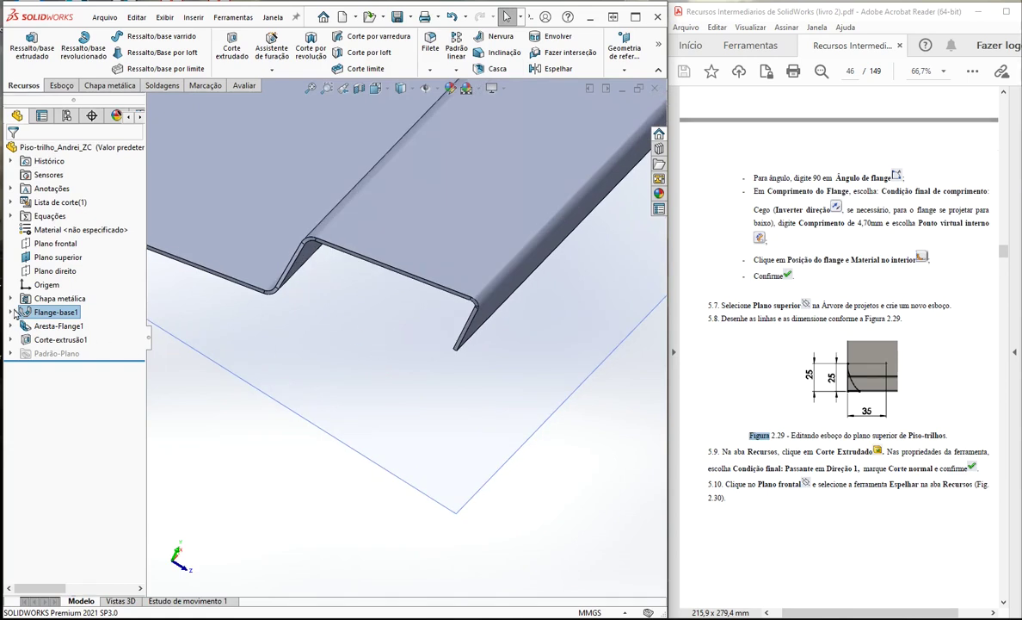
{"action": "left_click", "coordinate": [10, 311]}
{"action": "left_click", "coordinate": [62, 325]}
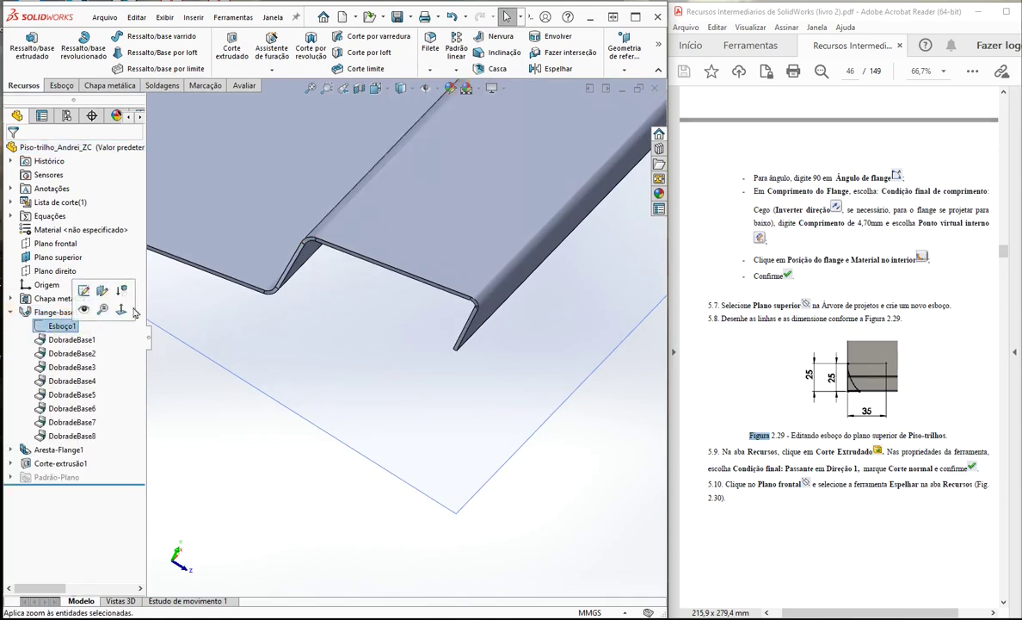
{"action": "left_click", "coordinate": [11, 312]}
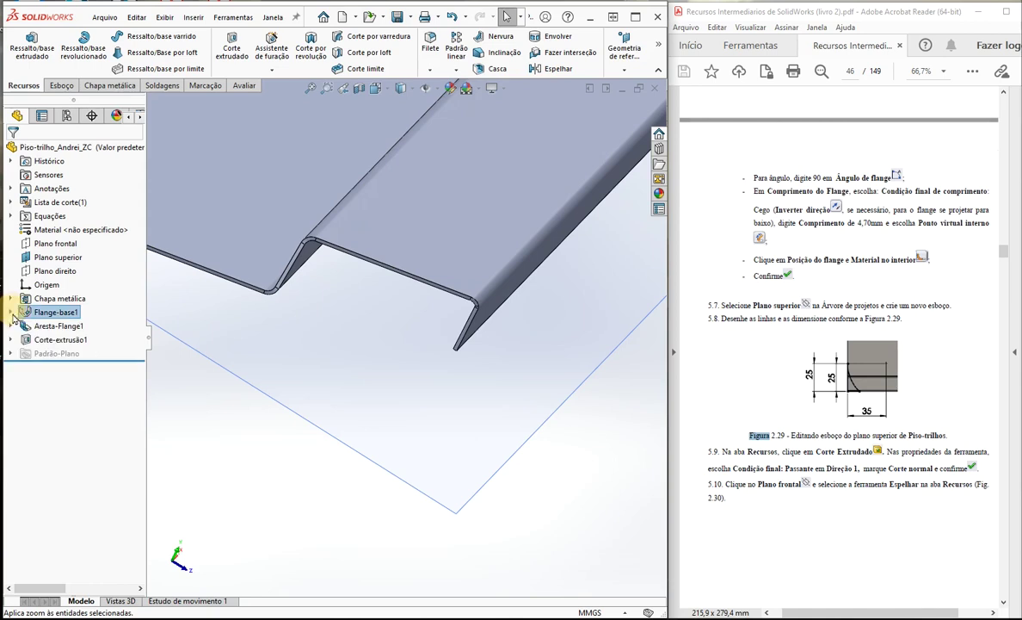
Step: Examine Esboço12 of Corte-extrusão1 against the sheet's bends and the corner cut
{"action": "left_click", "coordinate": [10, 339]}
{"action": "left_click", "coordinate": [57, 353]}
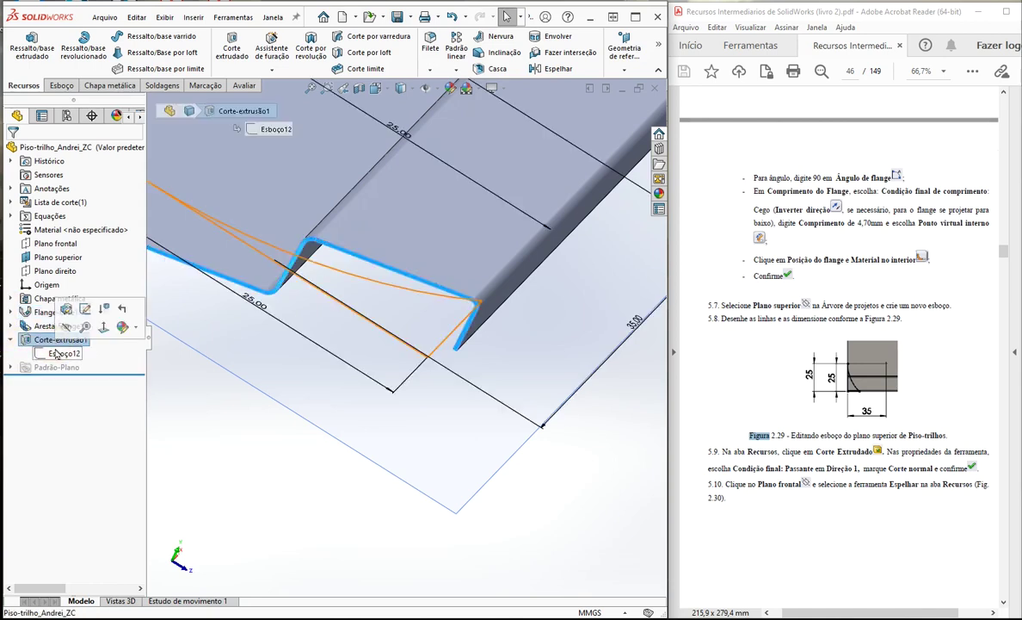
{"action": "left_click", "coordinate": [61, 354]}
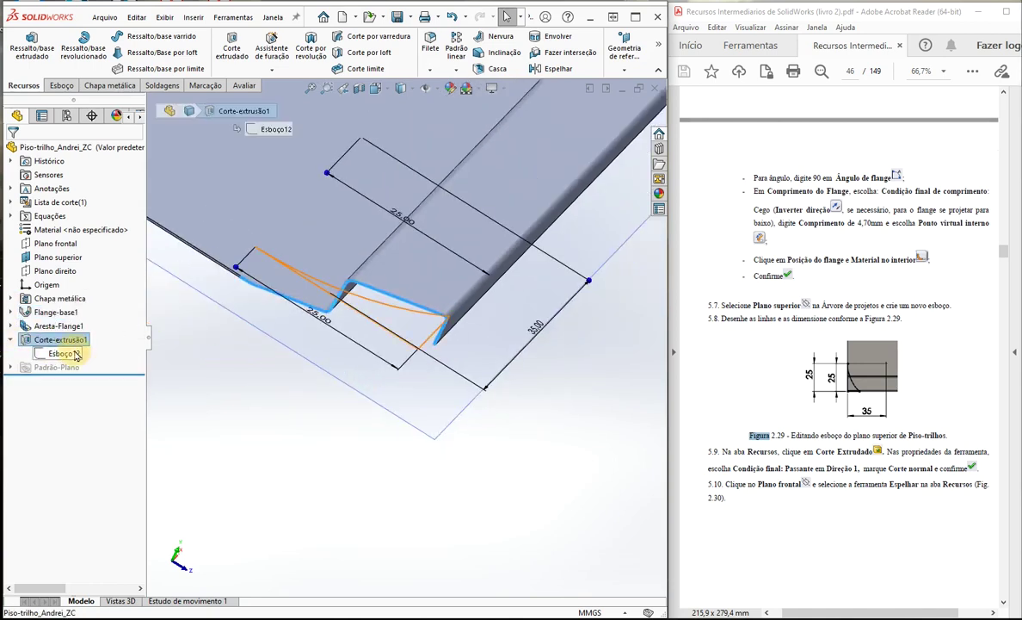
{"action": "mouse_move", "coordinate": [246, 344]}
{"action": "middle_mouse_down"}
{"action": "mouse_move", "coordinate": [276, 390]}
{"action": "mouse_move", "coordinate": [302, 354]}
{"action": "mouse_move", "coordinate": [362, 336]}
{"action": "middle_mouse_up"}
{"action": "scroll", "coordinate": [348, 326], "scroll_direction": "down", "scroll_amount": 3}
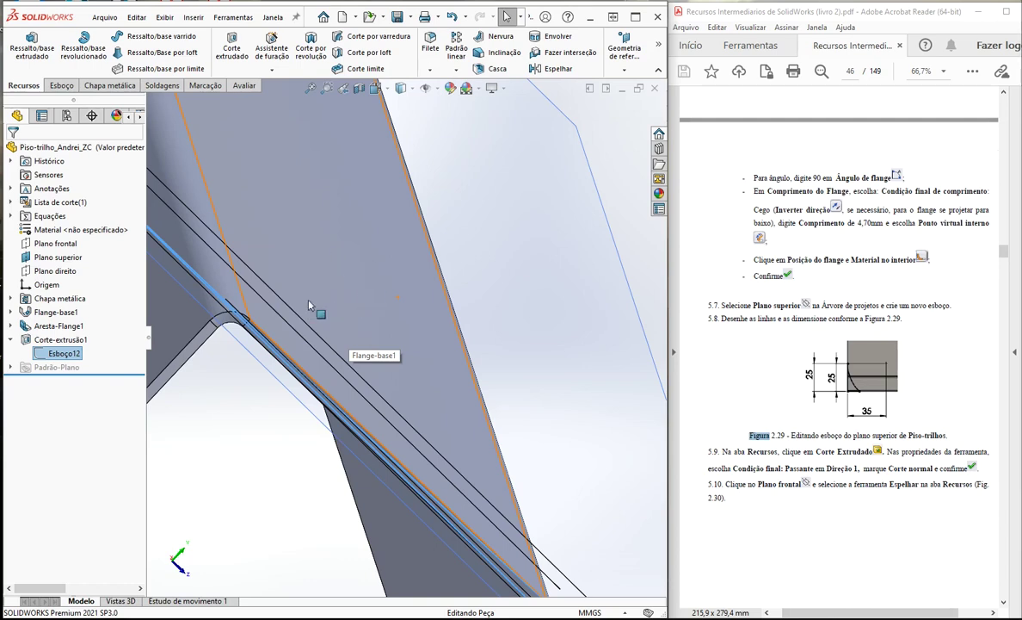
{"action": "scroll", "coordinate": [242, 364], "scroll_direction": "down", "scroll_amount": 4}
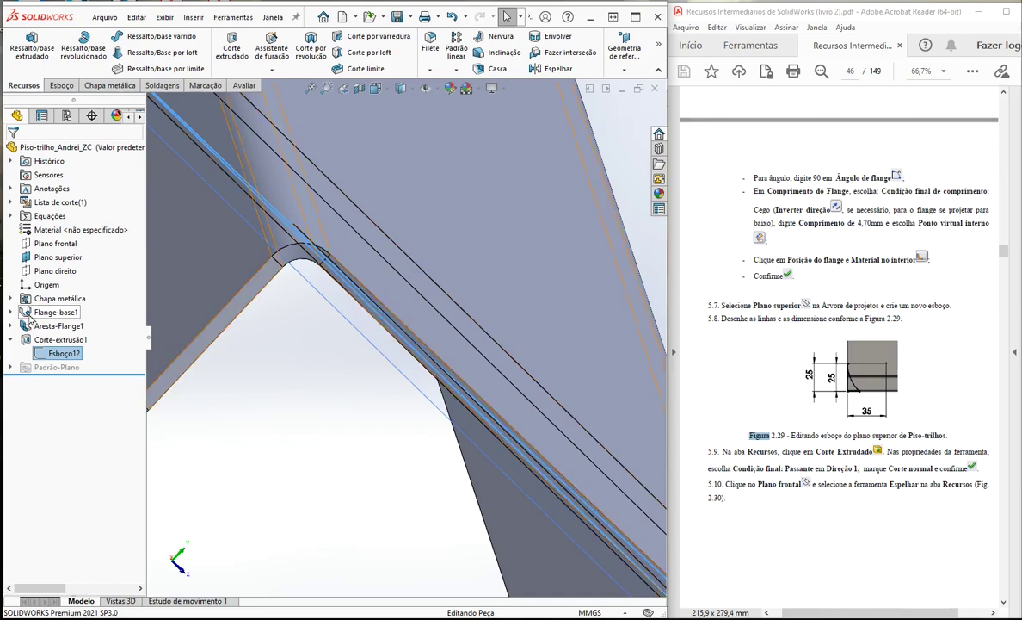
{"action": "scroll", "coordinate": [321, 396], "scroll_direction": "up", "scroll_amount": 8}
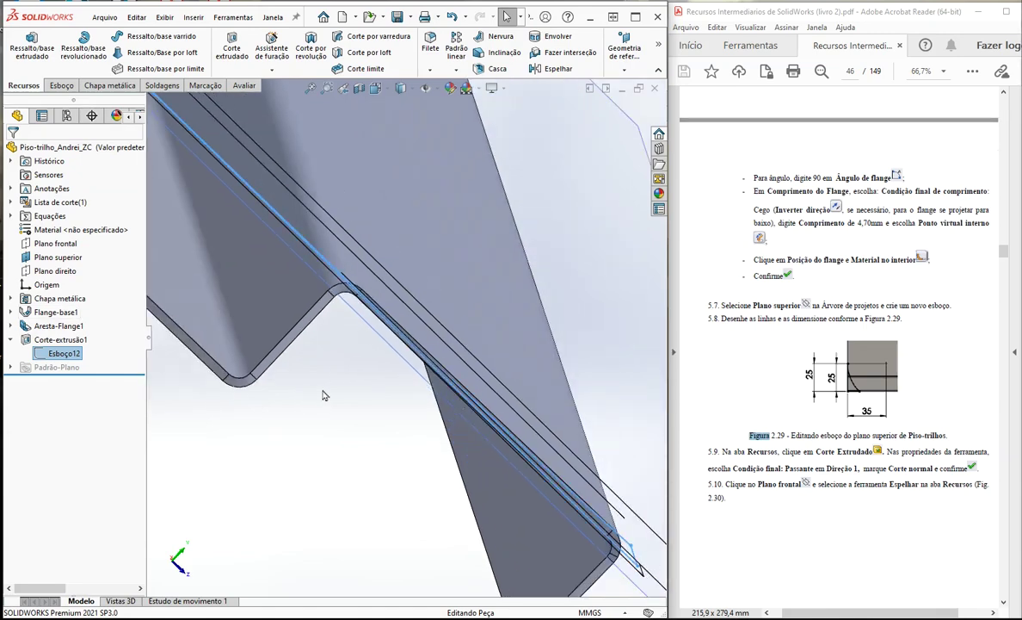
{"action": "middle_click_drag", "start_coordinate": [512, 297], "coordinate": [466, 265]}
{"action": "scroll", "coordinate": [311, 358], "scroll_direction": "up", "scroll_amount": 6}
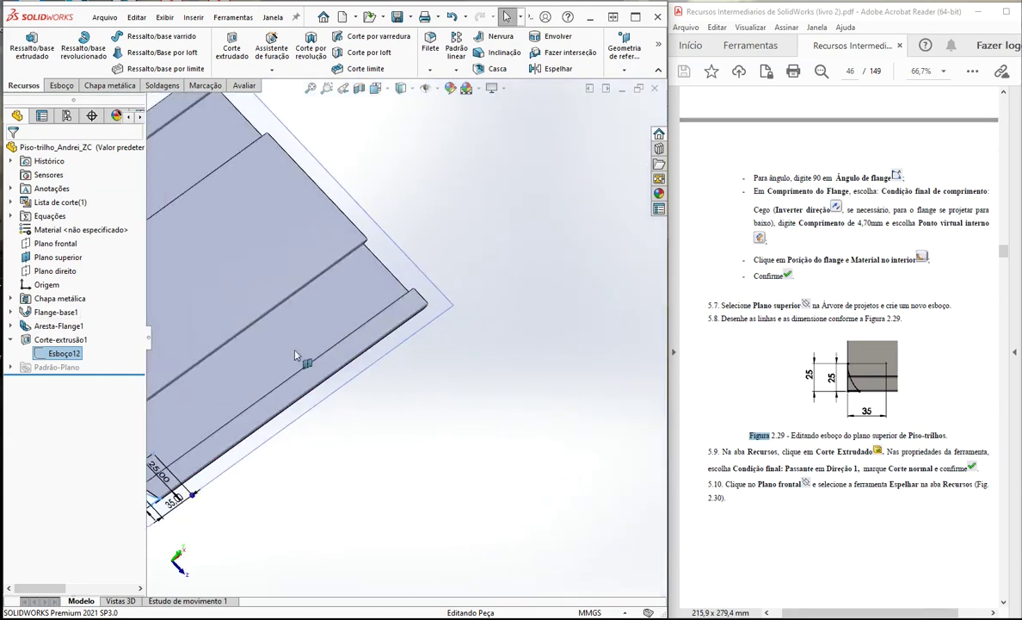
{"action": "scroll", "coordinate": [325, 331], "scroll_direction": "down", "scroll_amount": 6}
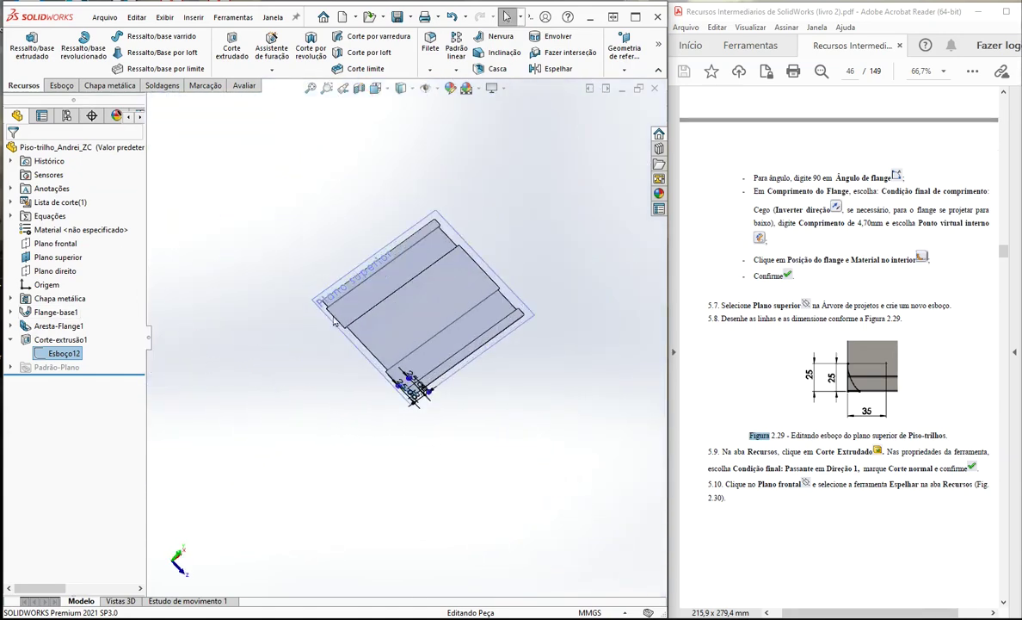
Step: Clear the sketch selection and hide Plano superior in the model
{"action": "left_click", "coordinate": [549, 395]}
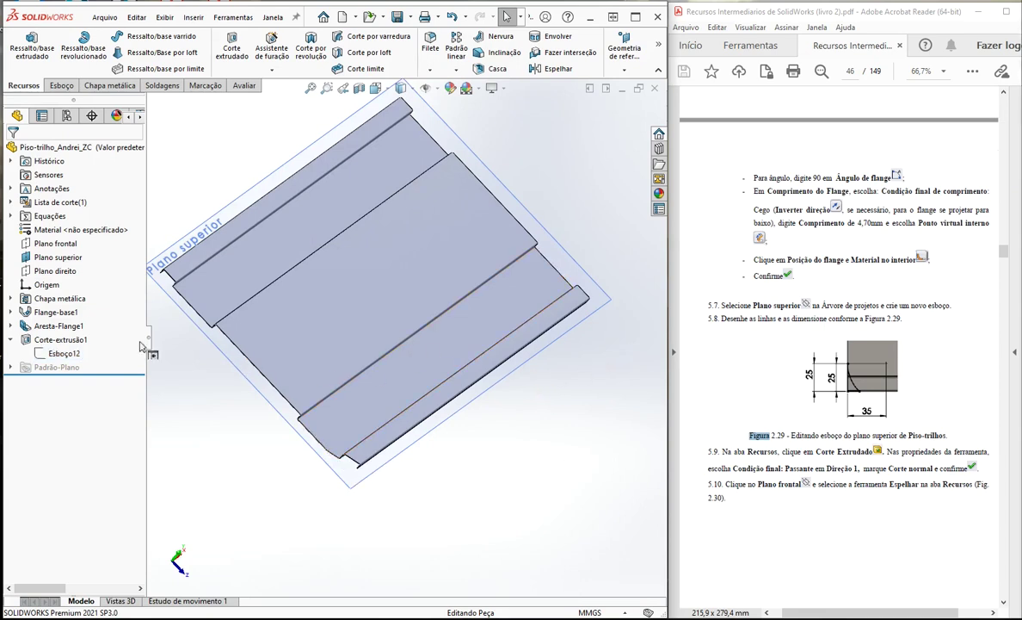
{"action": "right_click", "coordinate": [38, 258]}
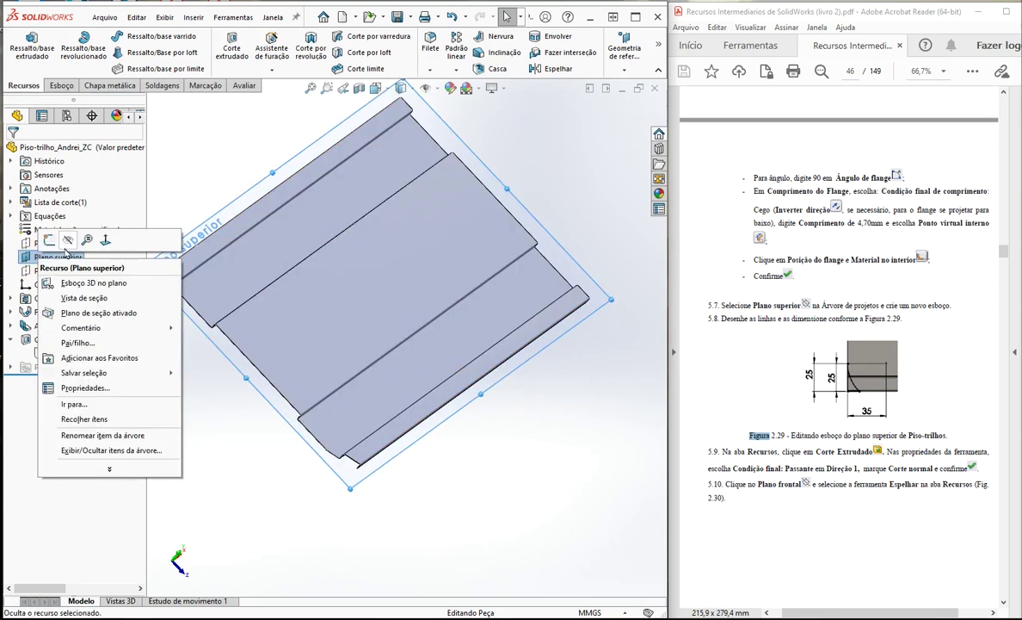
{"action": "left_click", "coordinate": [67, 244]}
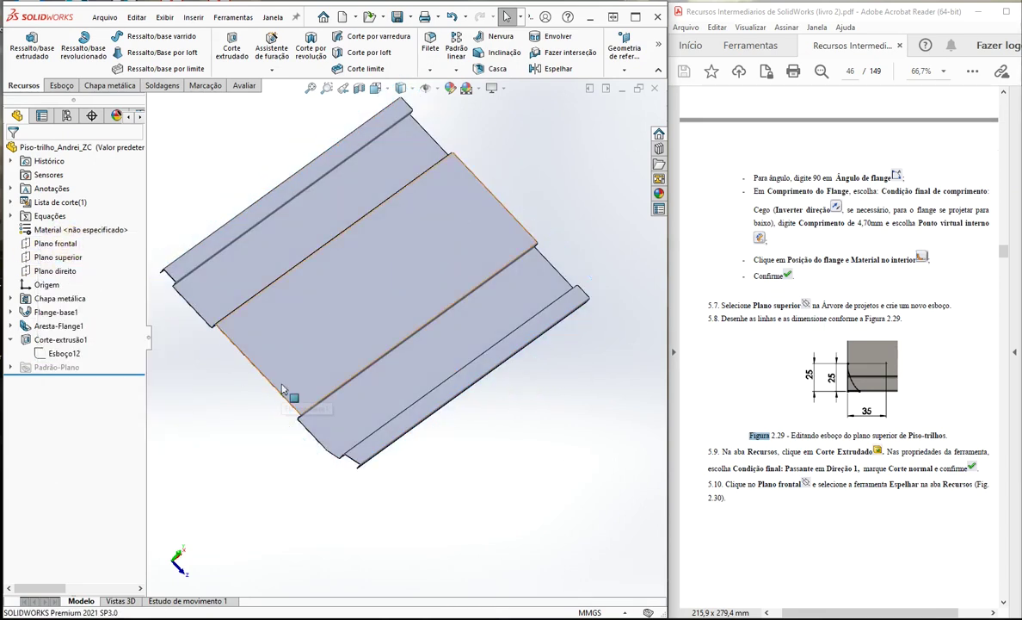
{"action": "scroll", "coordinate": [311, 458], "scroll_direction": "down", "scroll_amount": 3}
{"action": "scroll", "coordinate": [409, 406], "scroll_direction": "up", "scroll_amount": 3}
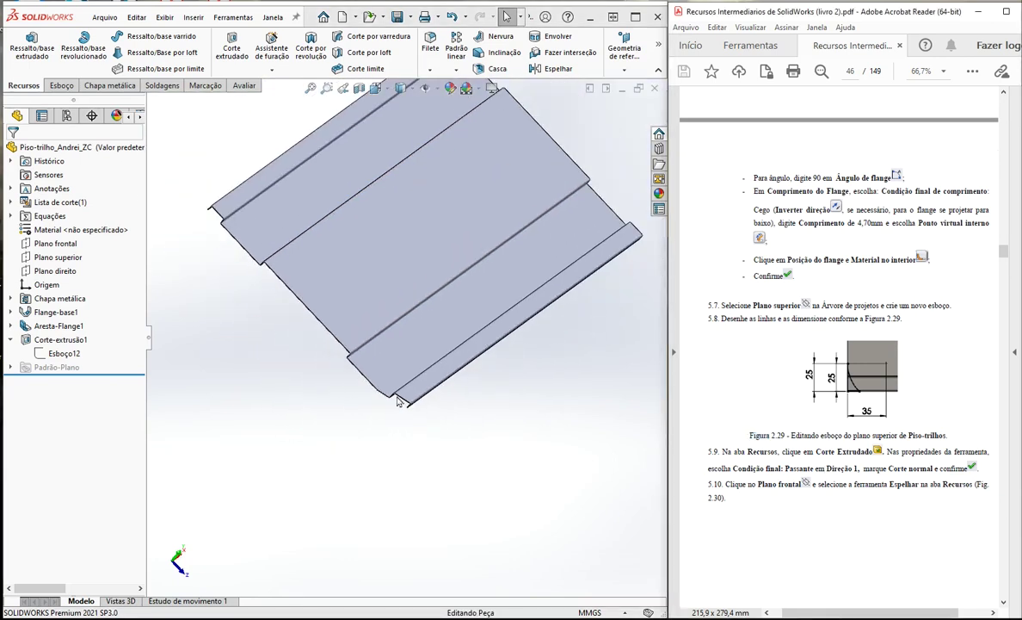
{"action": "scroll", "coordinate": [413, 408], "scroll_direction": "up", "scroll_amount": 1}
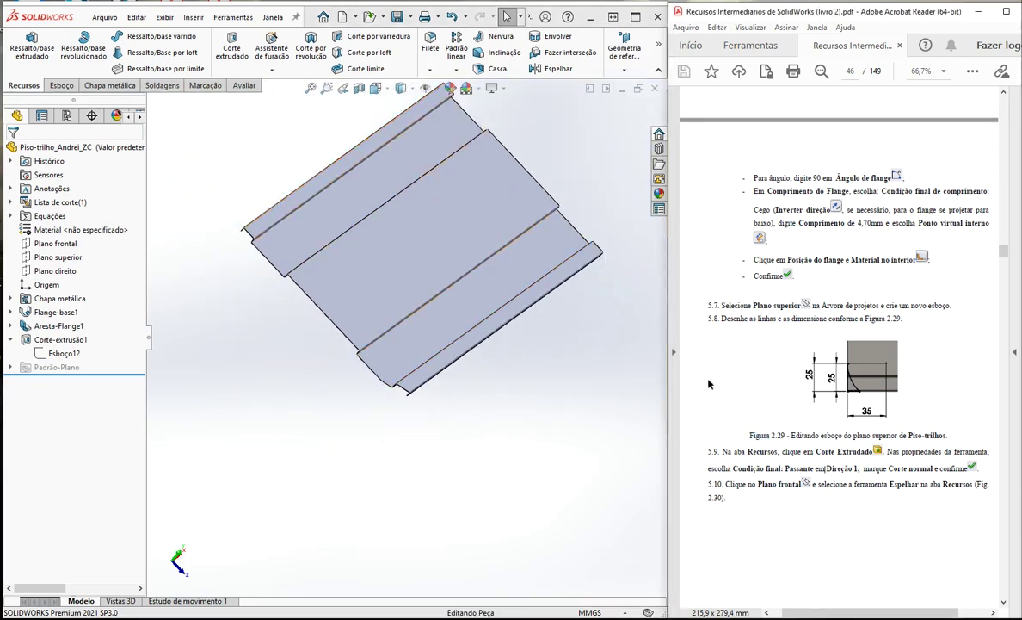
Step: Following instruction 5.10, start an Espelhar feature with Plano frontal as the mirror plane
{"action": "left_click_drag", "start_coordinate": [693, 446], "coordinate": [781, 465]}
{"action": "left_click", "coordinate": [797, 435]}
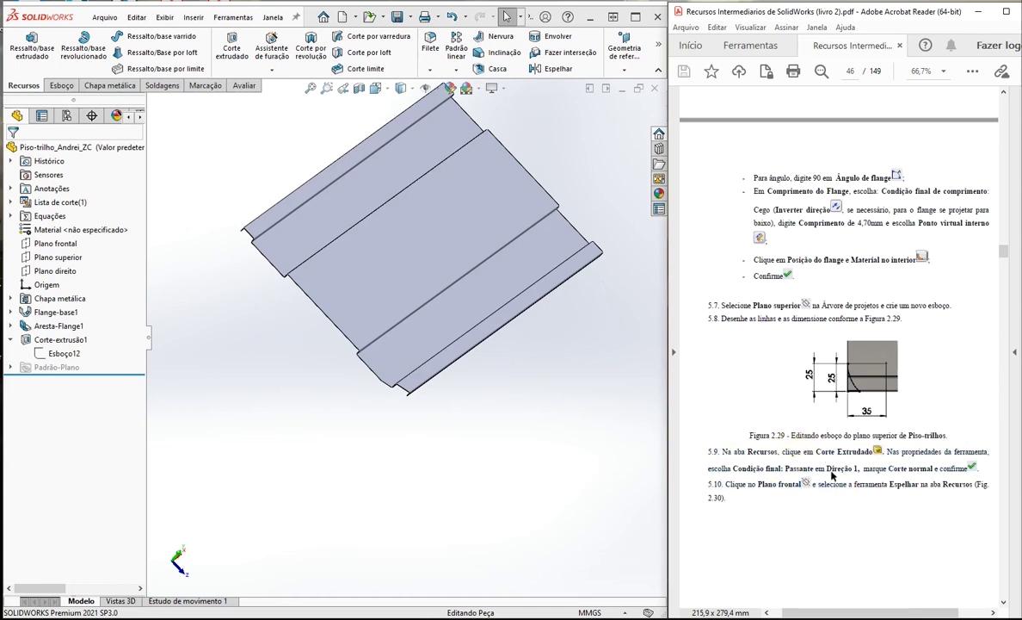
{"action": "scroll", "coordinate": [797, 434], "scroll_direction": "down", "scroll_amount": 1}
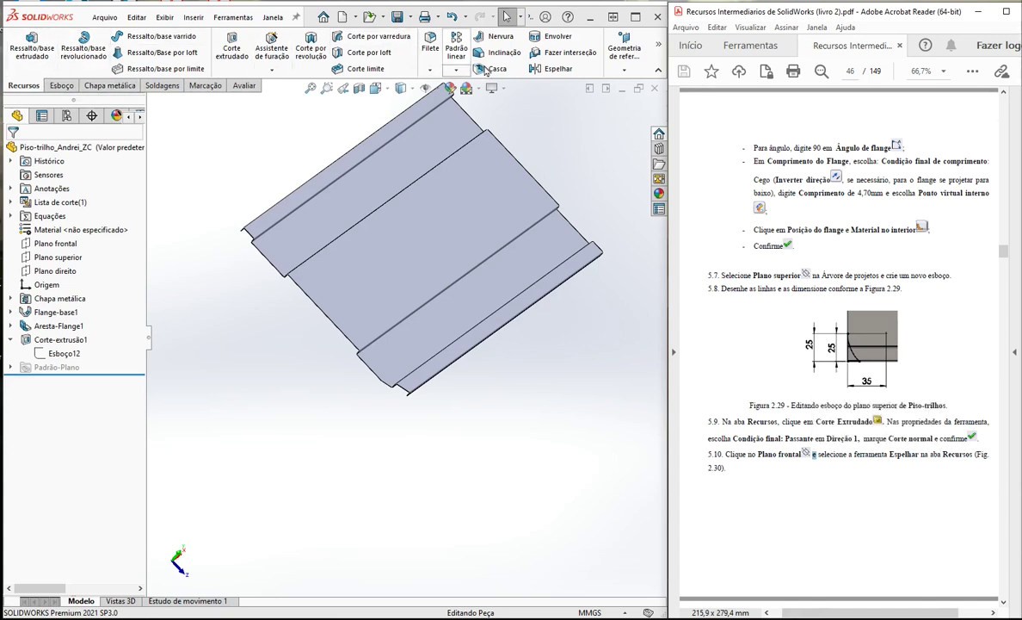
{"action": "left_click", "coordinate": [559, 70]}
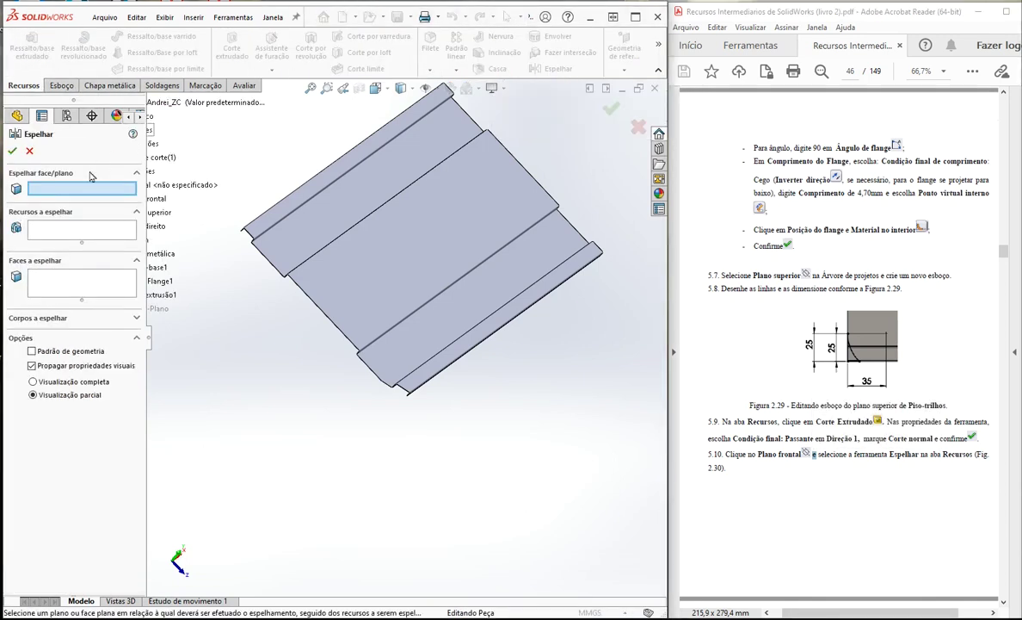
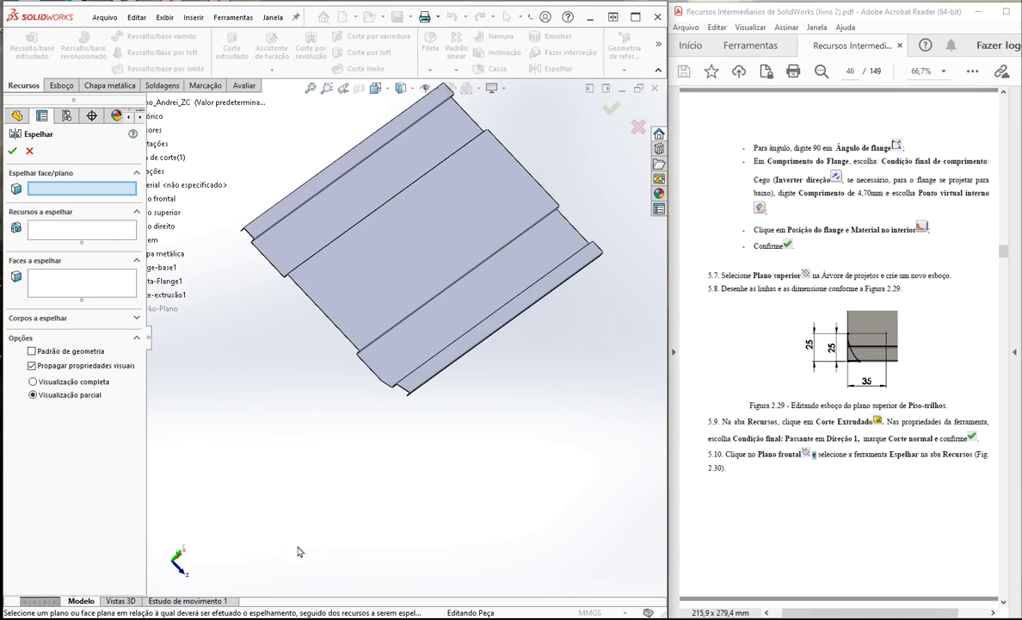
{"action": "left_click", "coordinate": [191, 197]}
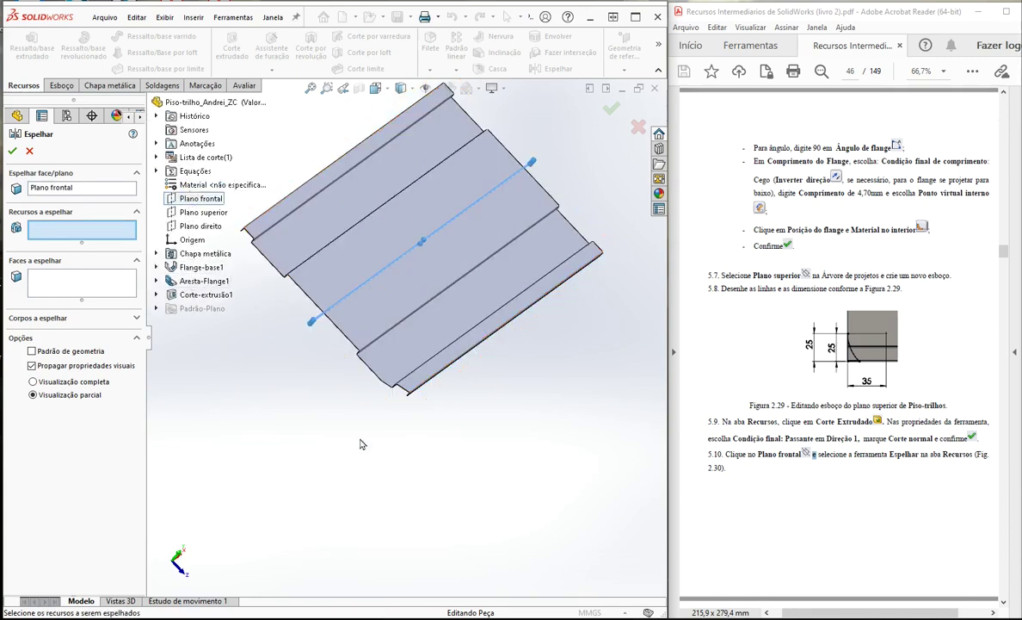
{"action": "middle_click_drag", "start_coordinate": [337, 411], "coordinate": [367, 401]}
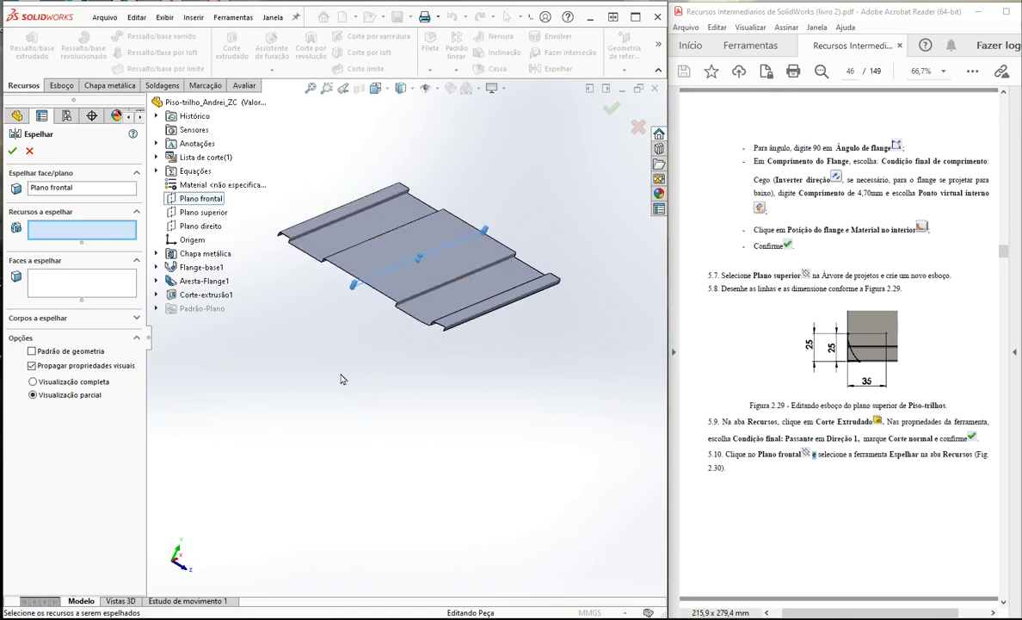
{"action": "scroll", "coordinate": [341, 335], "scroll_direction": "down", "scroll_amount": 5}
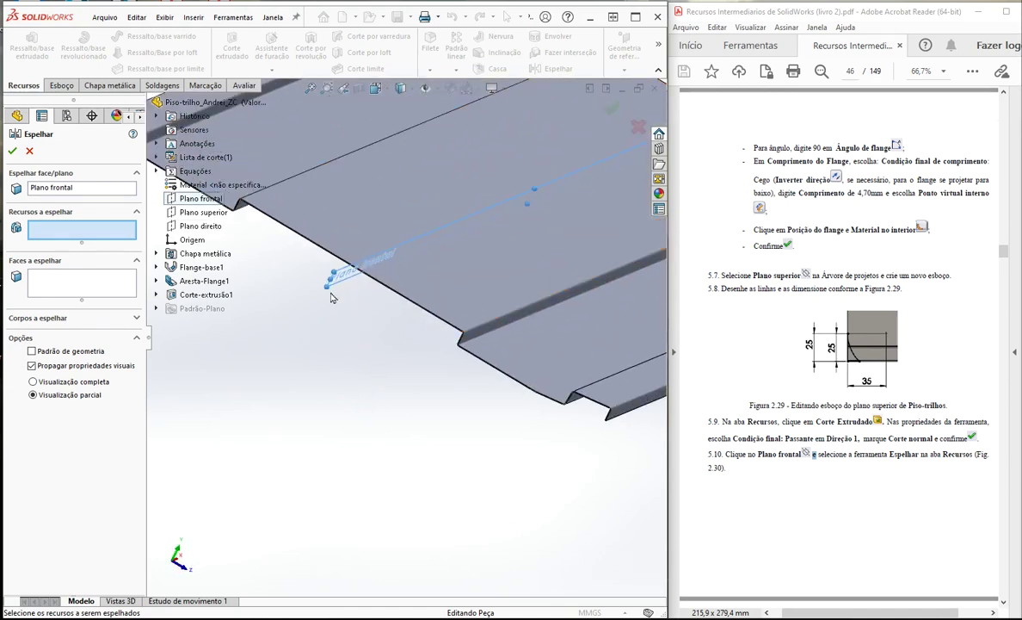
{"action": "left_click", "coordinate": [326, 290]}
{"action": "left_click", "coordinate": [354, 201]}
{"action": "scroll", "coordinate": [350, 367], "scroll_direction": "up", "scroll_amount": 5}
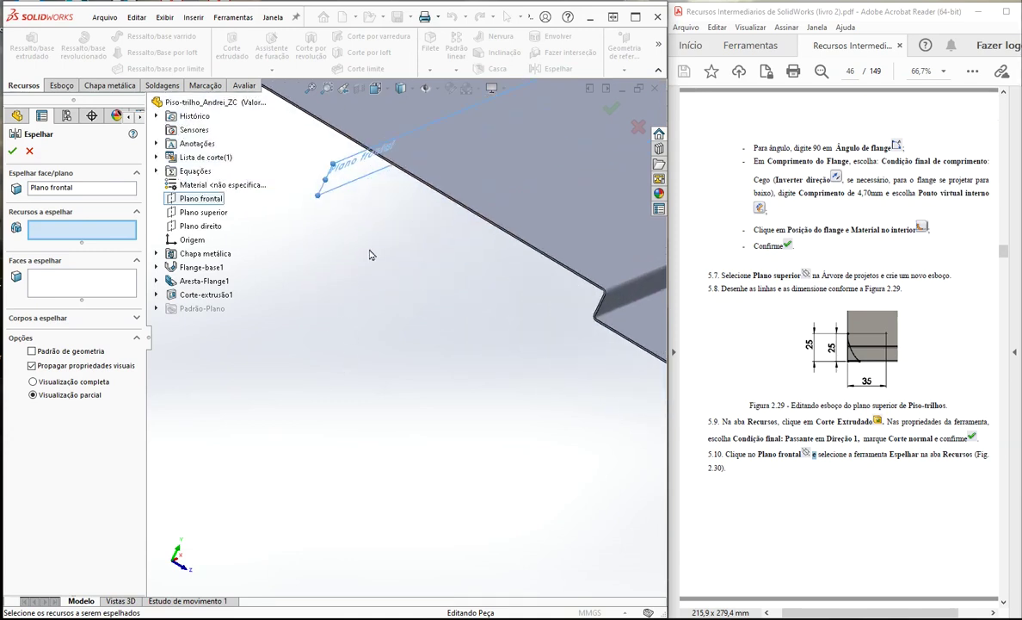
{"action": "scroll", "coordinate": [422, 229], "scroll_direction": "down", "scroll_amount": 5}
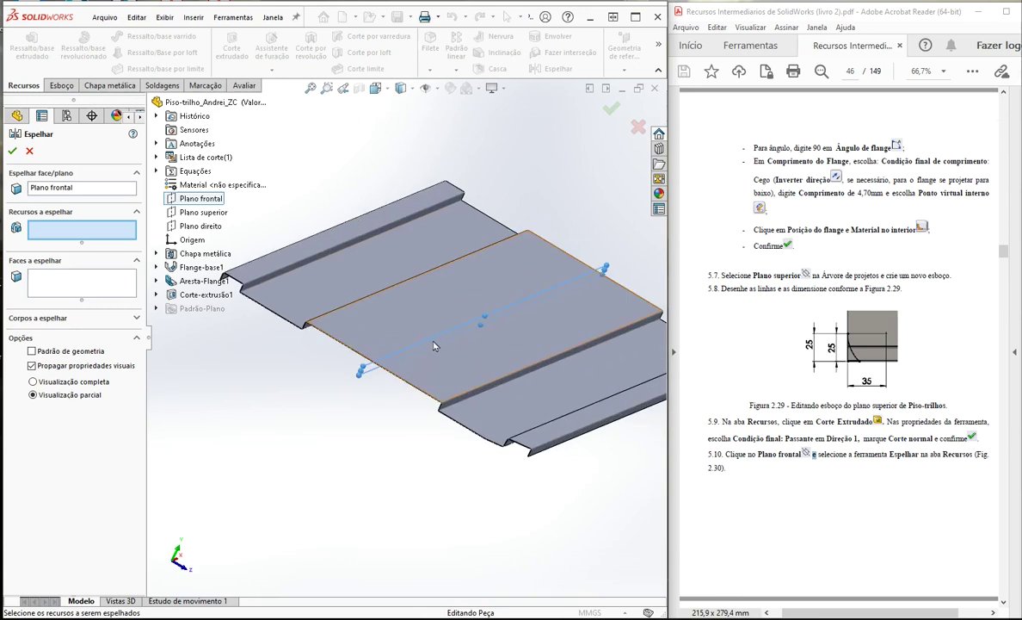
Step: Set Corte-extrusão1 as the feature to mirror and complete the mirror feature
{"action": "left_click", "coordinate": [156, 267]}
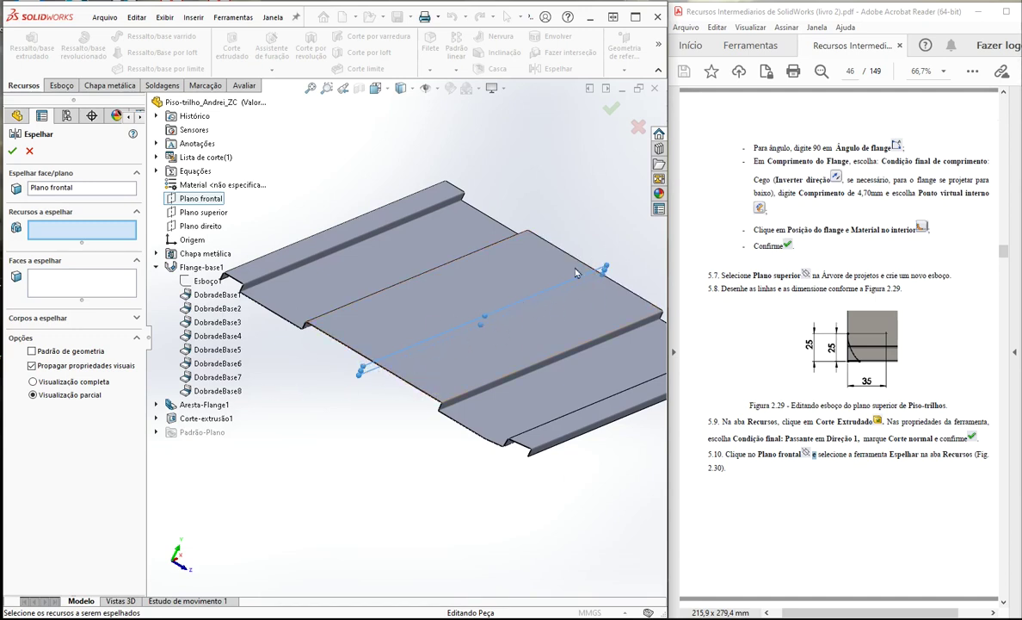
{"action": "left_click", "coordinate": [156, 266]}
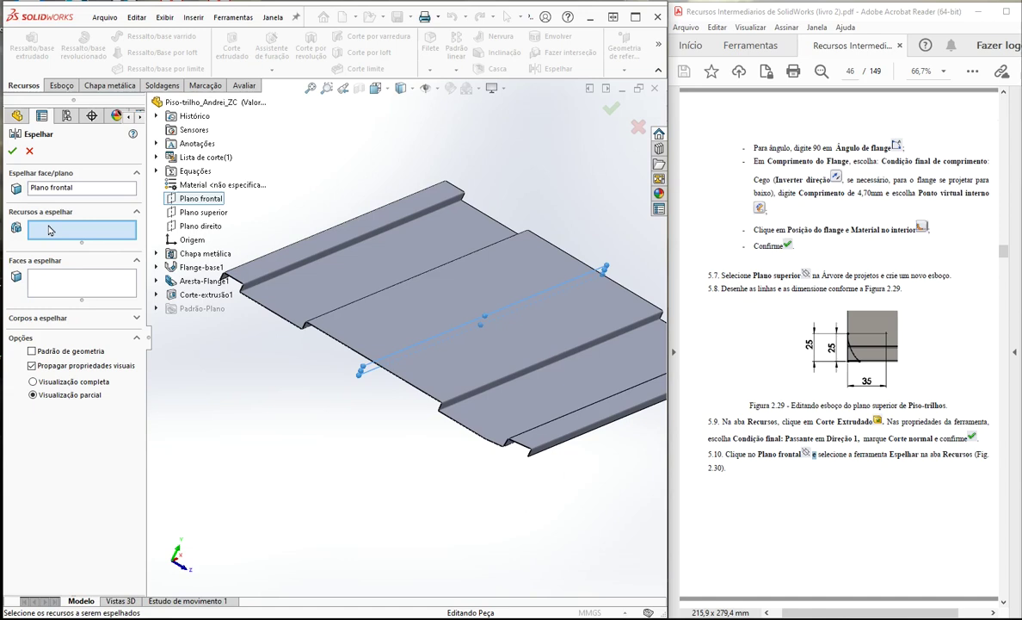
{"action": "left_click", "coordinate": [203, 294]}
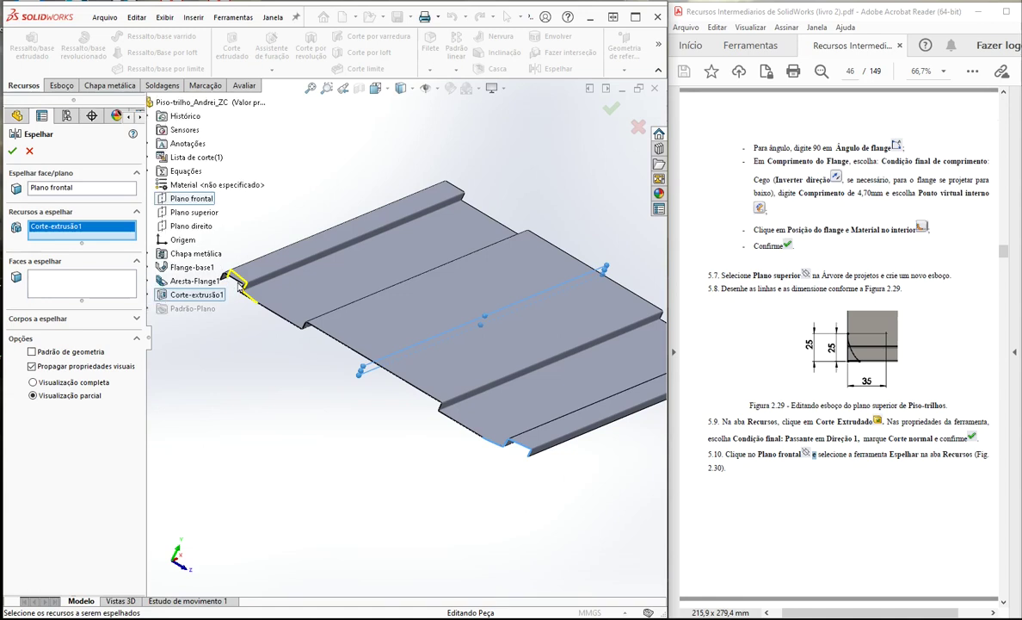
{"action": "left_click", "coordinate": [611, 110]}
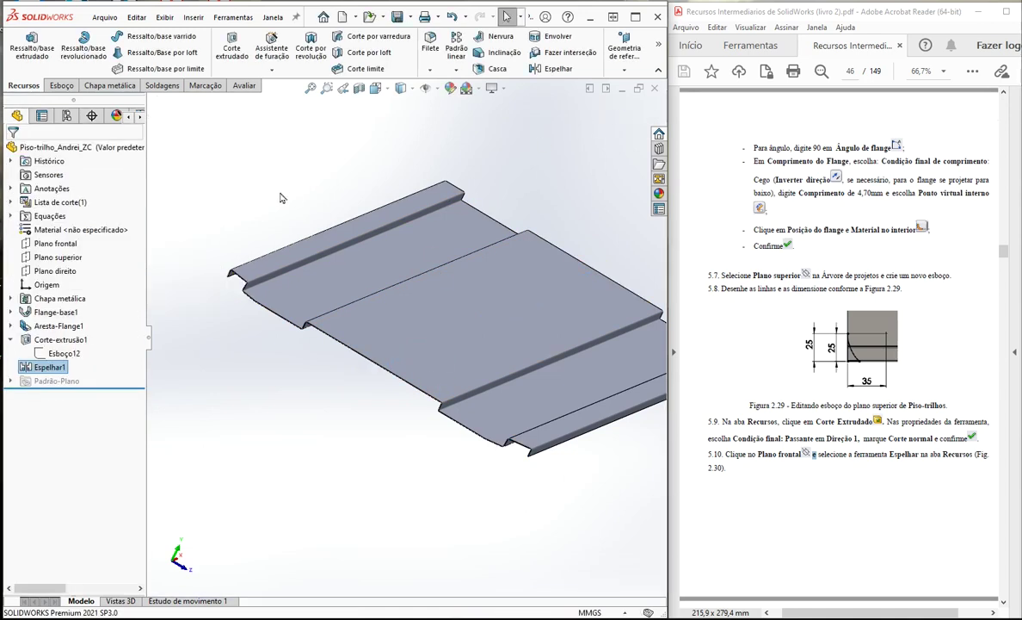
Step: Check the mirrored corner cut and read instruction 5.12 on breaking the four lower corners
{"action": "middle_click_drag", "start_coordinate": [280, 198], "coordinate": [205, 353]}
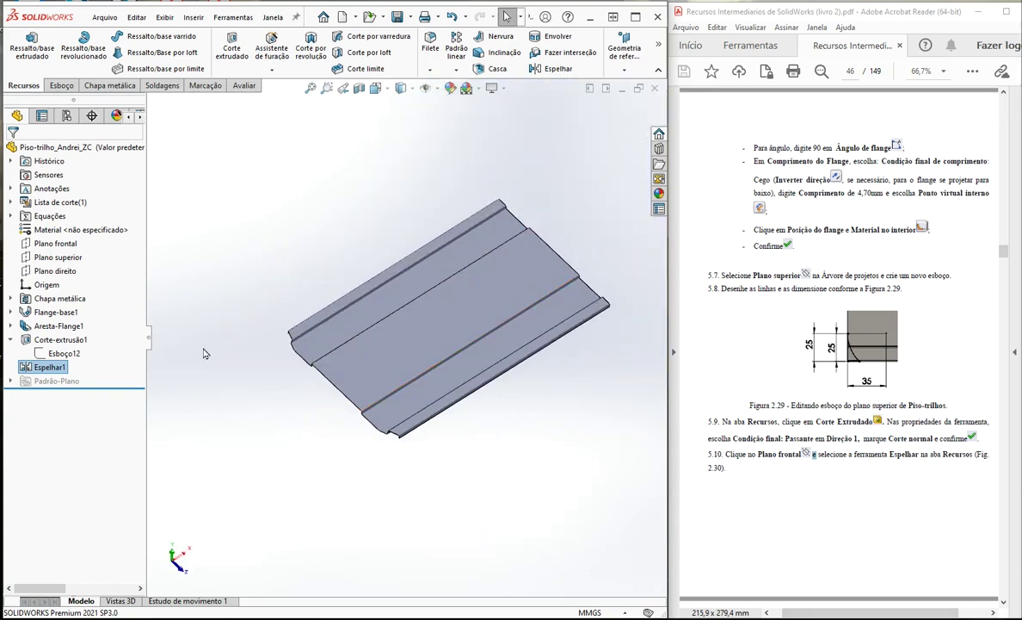
{"action": "scroll", "coordinate": [937, 410], "scroll_direction": "down", "scroll_amount": 10}
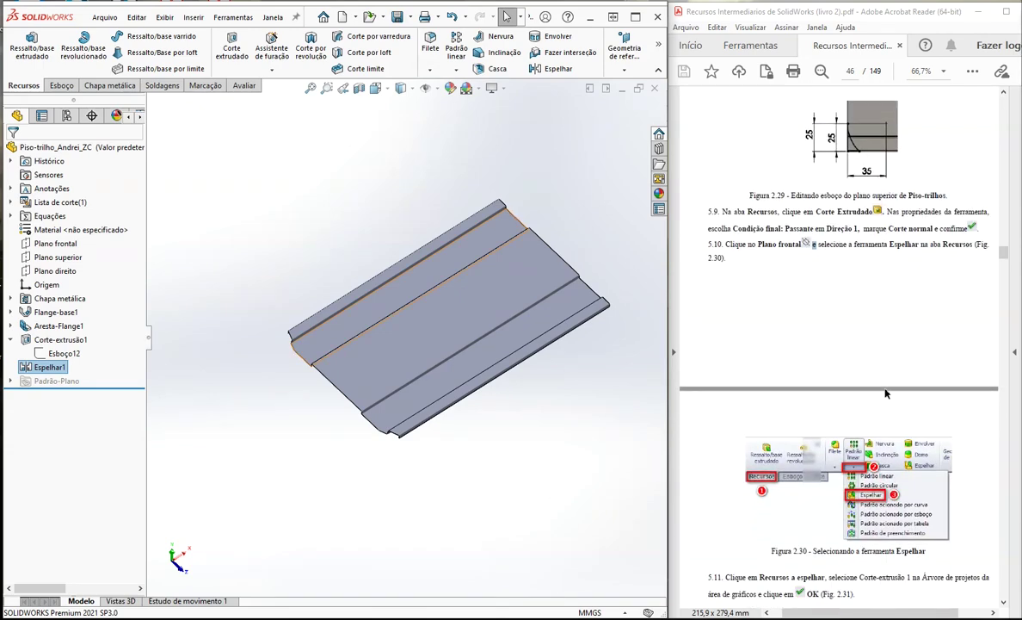
{"action": "scroll", "coordinate": [839, 215], "scroll_direction": "down", "scroll_amount": 5}
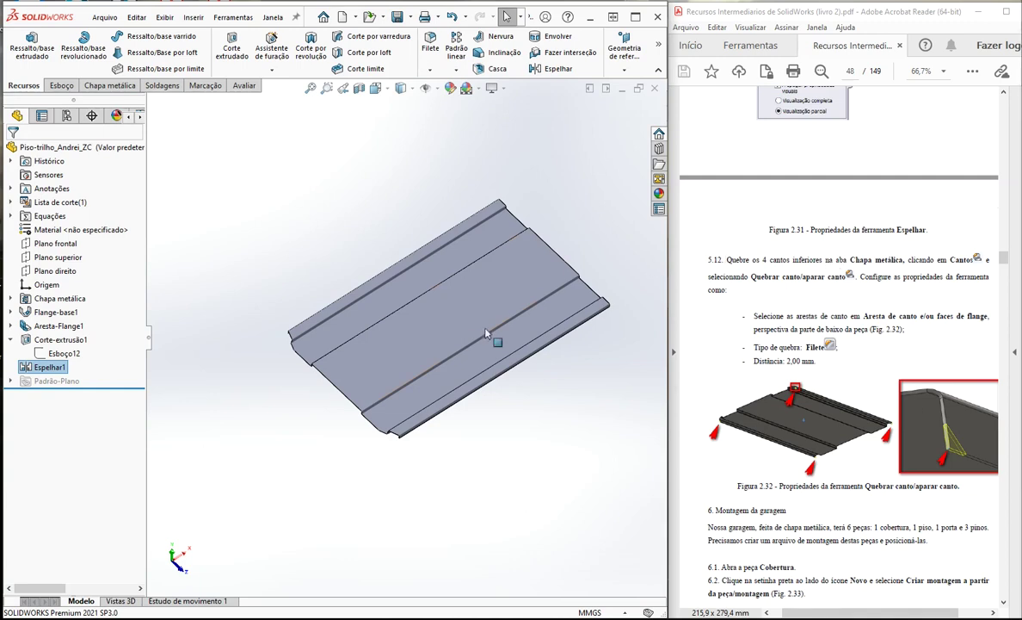
{"action": "left_click_drag", "start_coordinate": [728, 259], "coordinate": [845, 290]}
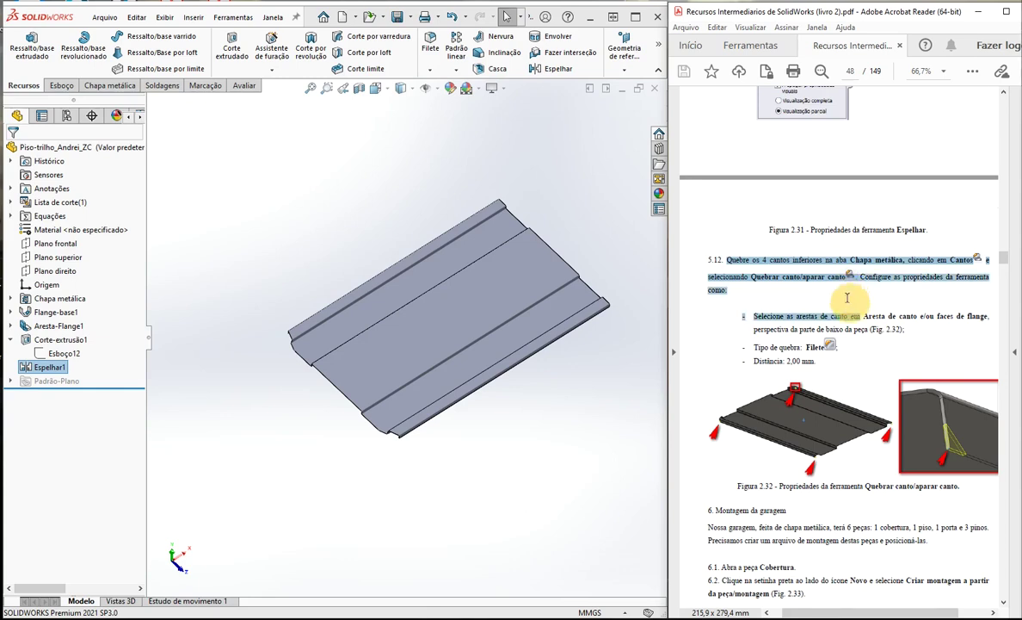
{"action": "left_click", "coordinate": [497, 428]}
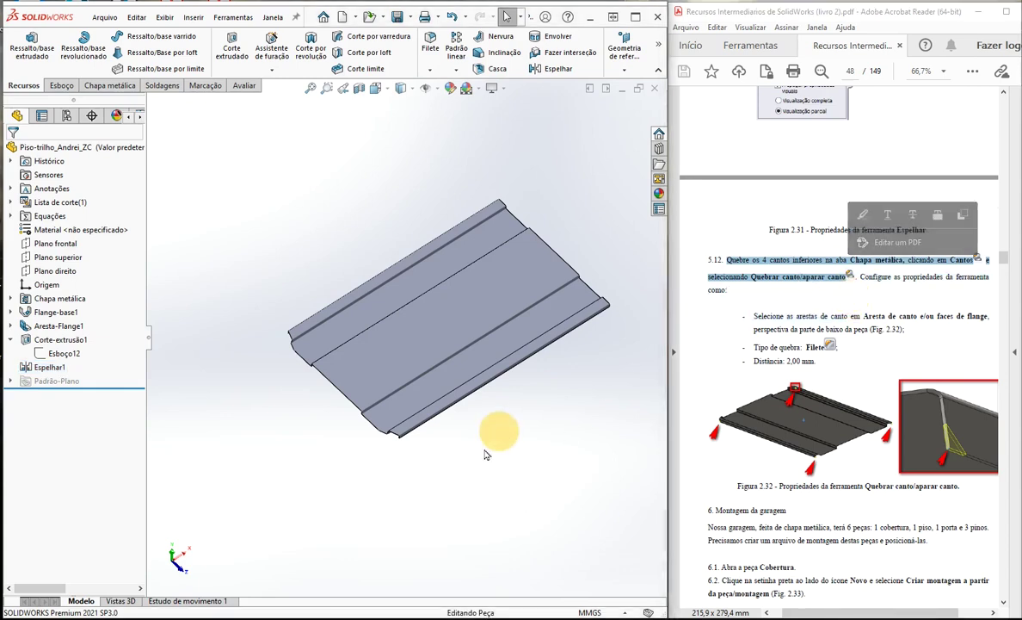
{"action": "middle_click_drag", "start_coordinate": [426, 467], "coordinate": [426, 423]}
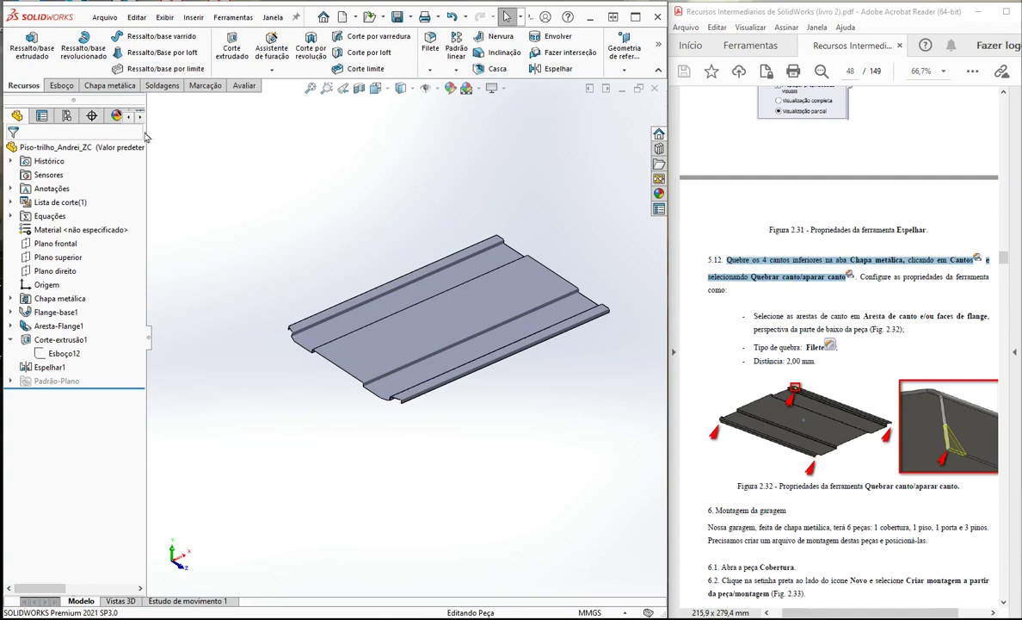
{"action": "left_click", "coordinate": [93, 86]}
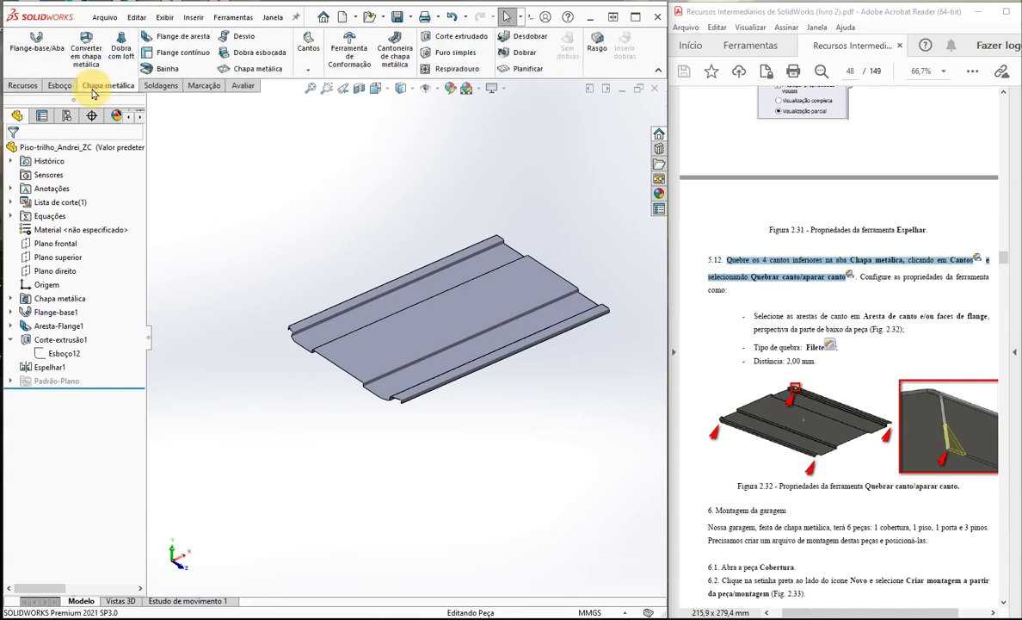
{"action": "left_click", "coordinate": [308, 69]}
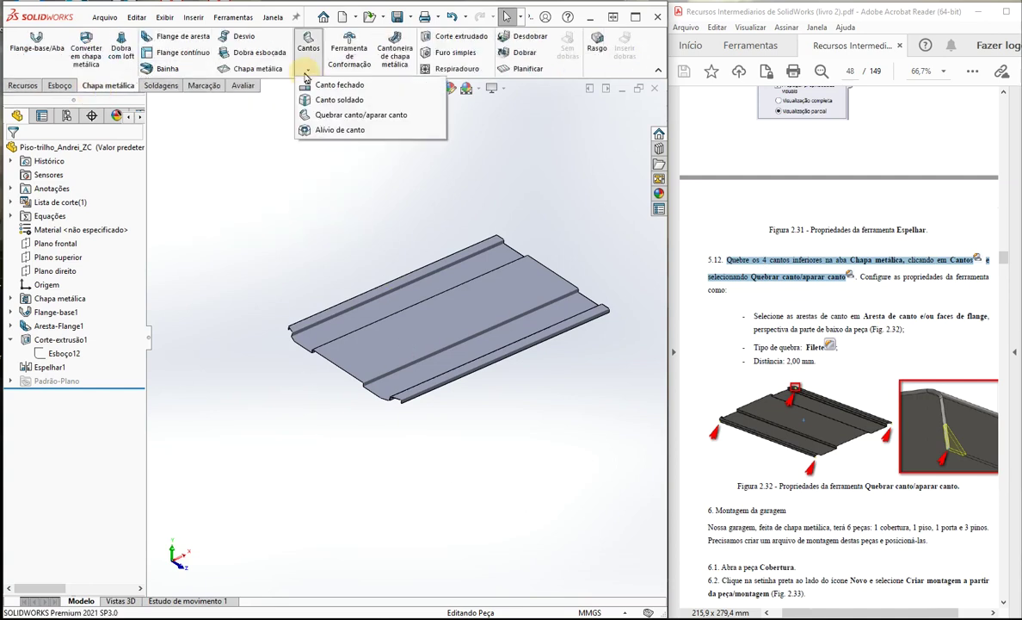
{"action": "left_click", "coordinate": [327, 118]}
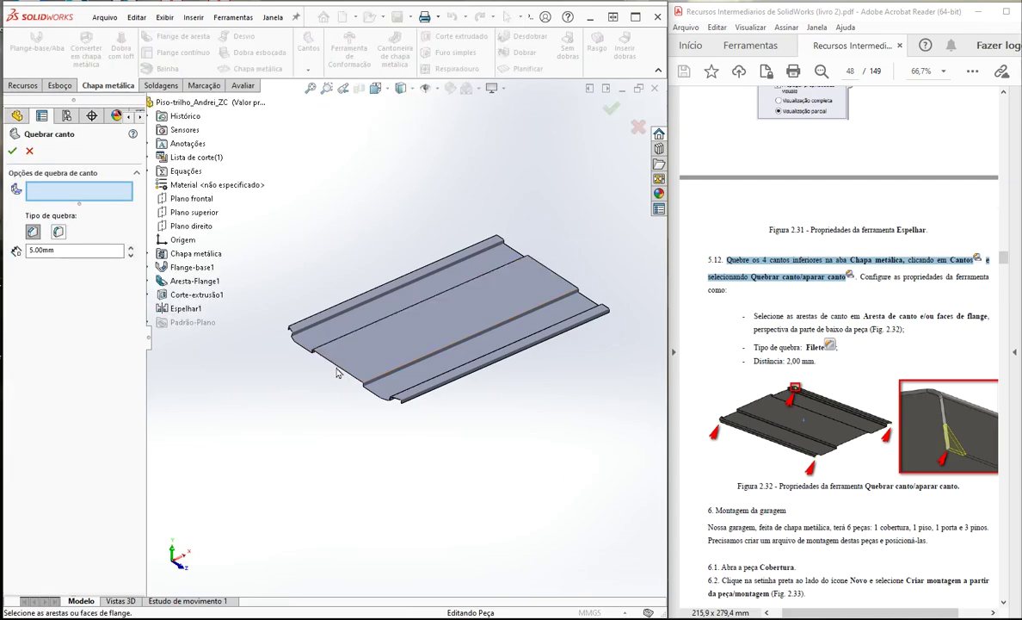
{"action": "scroll", "coordinate": [354, 398], "scroll_direction": "down", "scroll_amount": 5}
{"action": "scroll", "coordinate": [469, 433], "scroll_direction": "down", "scroll_amount": 3}
{"action": "key", "text": "Escape"}
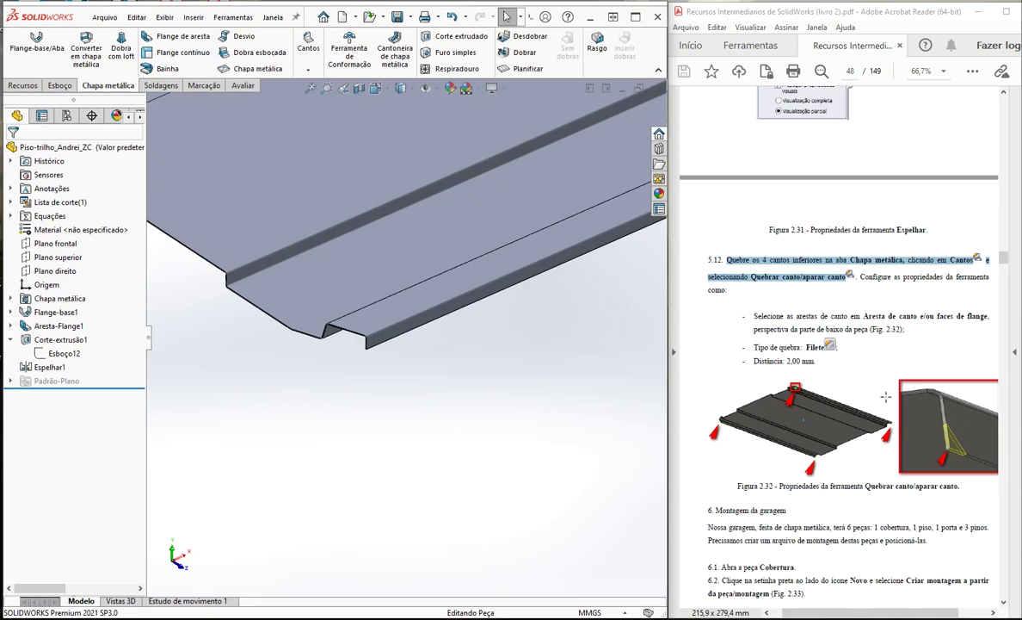
Step: Start a Quebrar canto/aparar canto feature on the short thickness edge at the lower corner of the outer flange
{"action": "scroll", "coordinate": [361, 344], "scroll_direction": "down", "scroll_amount": 6}
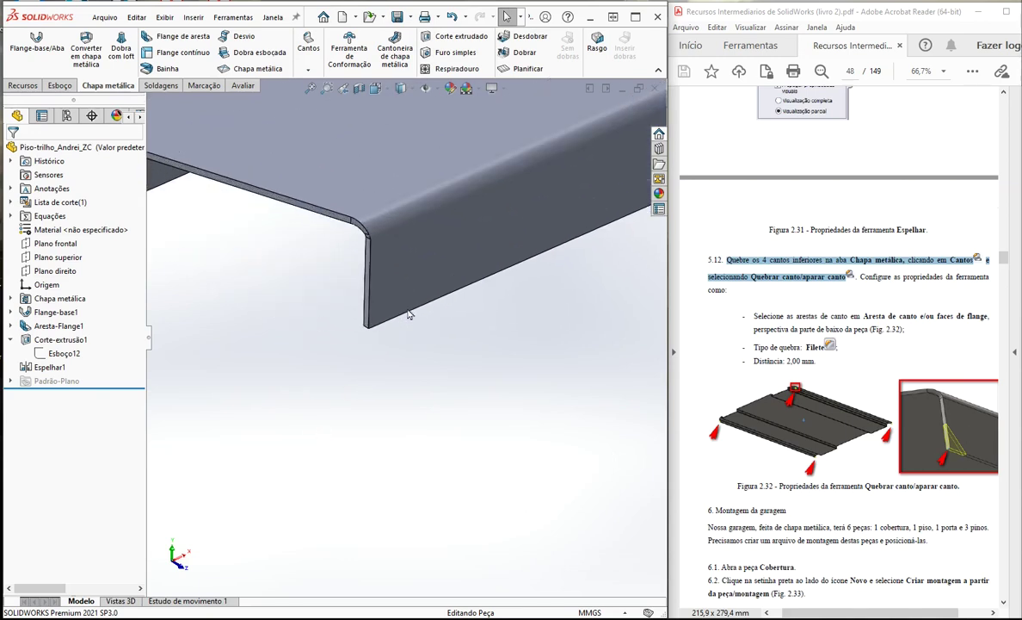
{"action": "scroll", "coordinate": [301, 392], "scroll_direction": "up", "scroll_amount": 5}
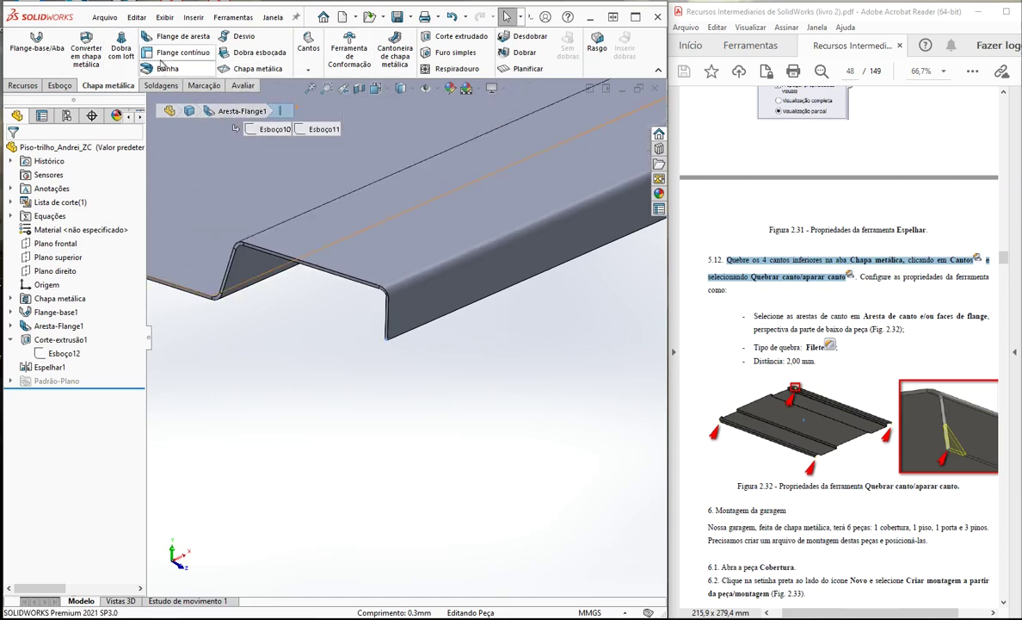
{"action": "left_click", "coordinate": [308, 69]}
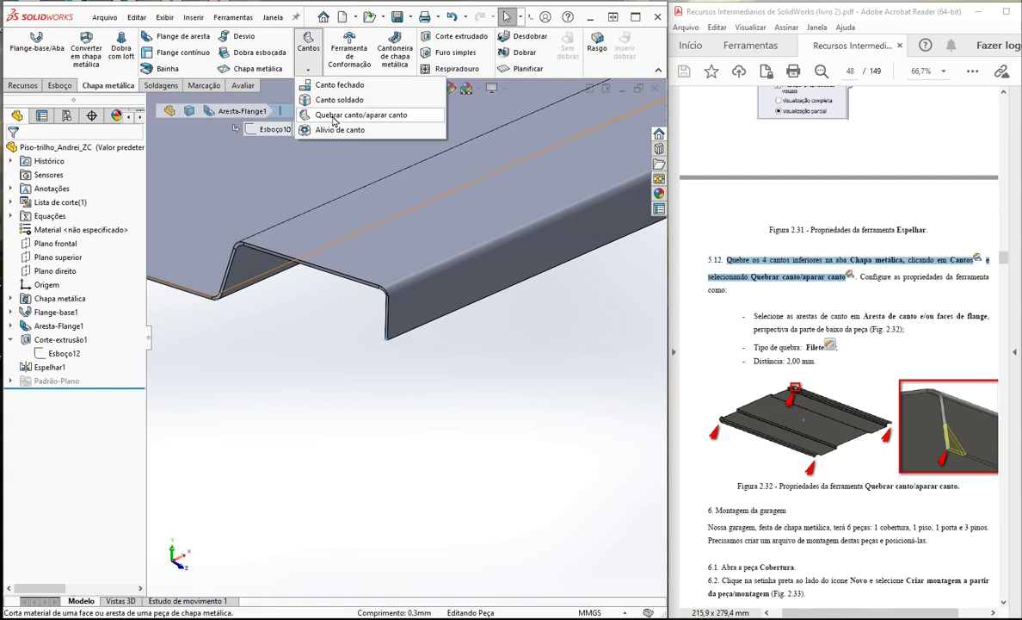
{"action": "left_click", "coordinate": [334, 119]}
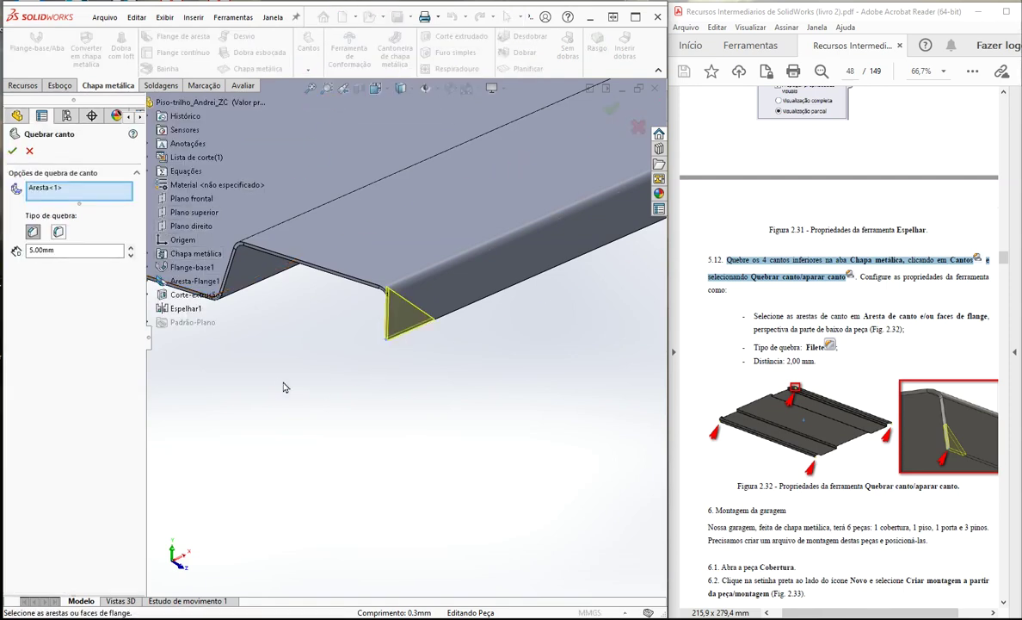
Step: Add the short thickness edge at a second lower flange corner to the corner break selection
{"action": "scroll", "coordinate": [292, 379], "scroll_direction": "up", "scroll_amount": 5}
{"action": "middle_click_drag", "start_coordinate": [301, 344], "coordinate": [416, 416]}
{"action": "scroll", "coordinate": [380, 314], "scroll_direction": "down", "scroll_amount": 5}
{"action": "middle_click_drag", "start_coordinate": [472, 366], "coordinate": [449, 268]}
{"action": "scroll", "coordinate": [406, 165], "scroll_direction": "down", "scroll_amount": 6}
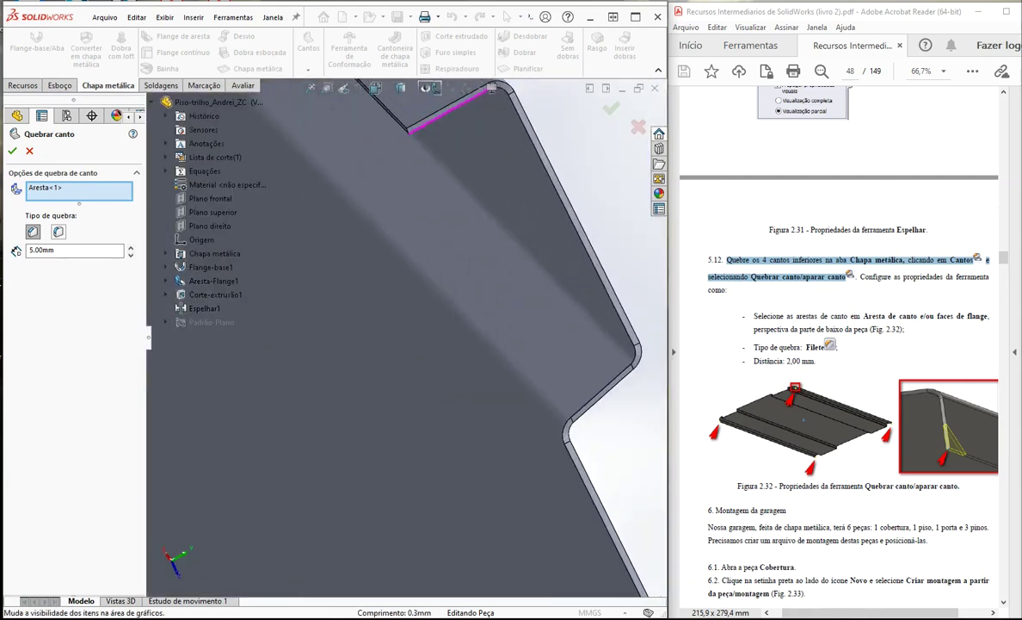
{"action": "middle_click_drag", "start_coordinate": [398, 172], "coordinate": [404, 295]}
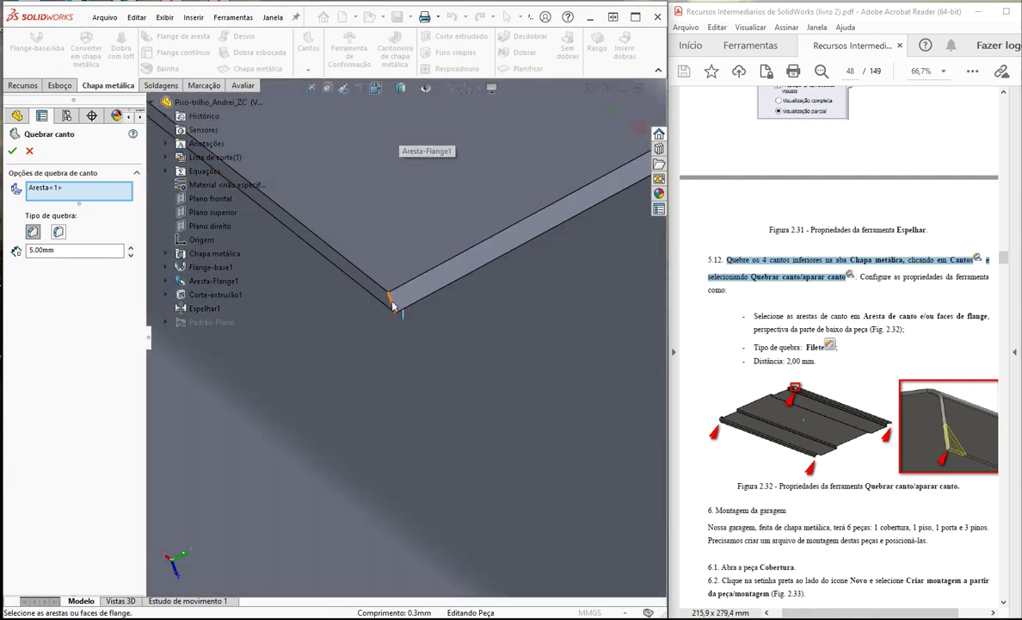
{"action": "left_click", "coordinate": [392, 301]}
Step: Add the short thickness edges of the two remaining lower flange corners to the corner break selection
{"action": "mouse_move", "coordinate": [434, 347]}
{"action": "middle_mouse_down"}
{"action": "mouse_move", "coordinate": [424, 342]}
{"action": "mouse_move", "coordinate": [433, 228]}
{"action": "mouse_move", "coordinate": [487, 388]}
{"action": "mouse_move", "coordinate": [437, 360]}
{"action": "mouse_move", "coordinate": [370, 275]}
{"action": "mouse_move", "coordinate": [322, 191]}
{"action": "mouse_move", "coordinate": [351, 296]}
{"action": "middle_mouse_up"}
{"action": "scroll", "coordinate": [351, 295], "scroll_direction": "down", "scroll_amount": 10}
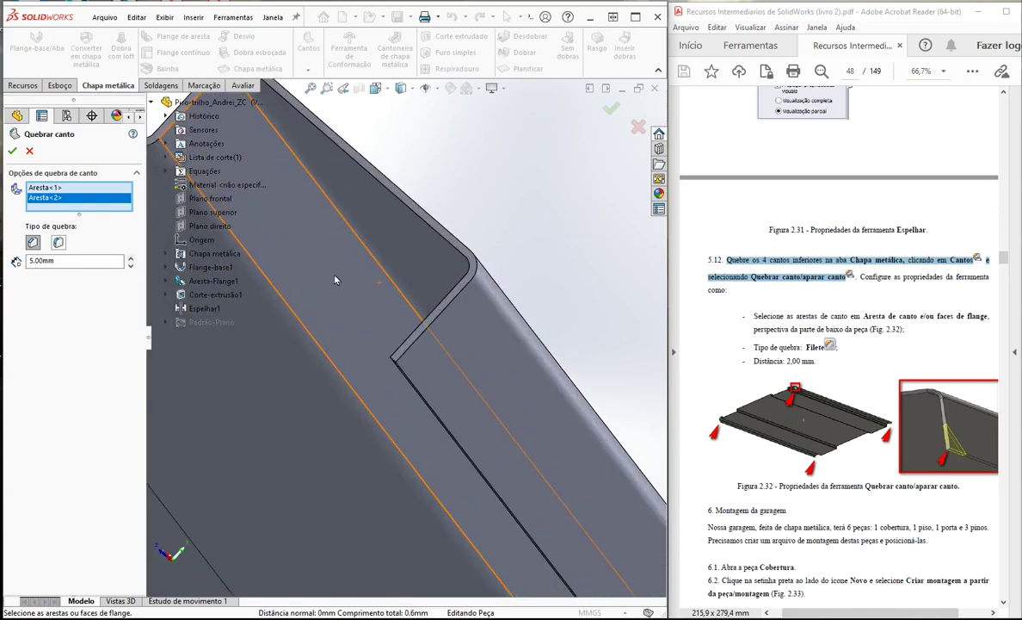
{"action": "left_click", "coordinate": [454, 469]}
{"action": "middle_click_drag", "start_coordinate": [456, 473], "coordinate": [305, 288]}
{"action": "scroll", "coordinate": [305, 288], "scroll_direction": "up", "scroll_amount": 10}
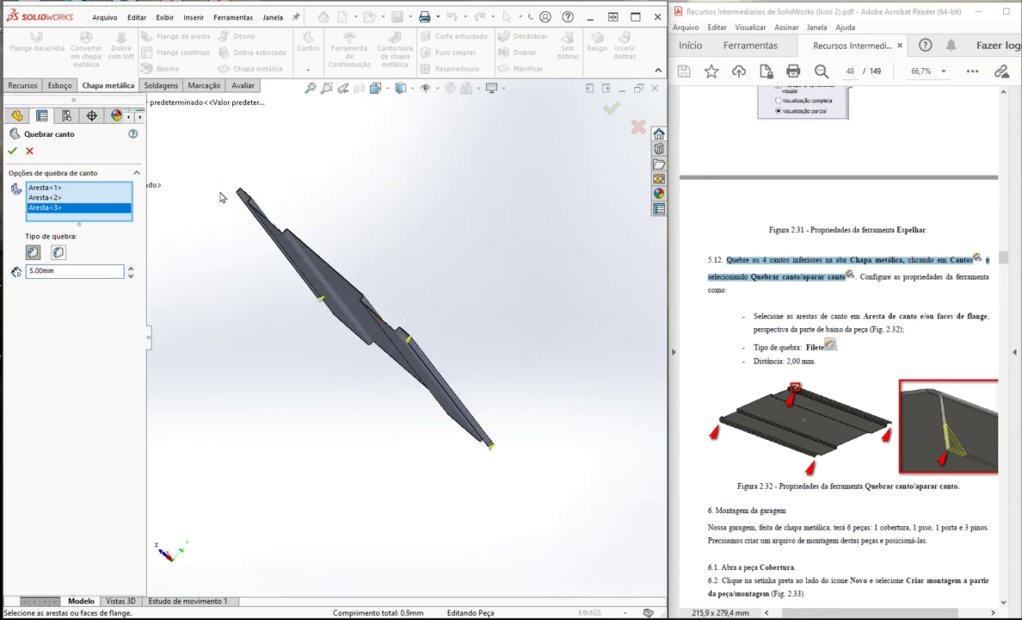
{"action": "left_click_drag", "start_coordinate": [237, 209], "coordinate": [273, 274]}
{"action": "middle_click_drag", "start_coordinate": [260, 174], "coordinate": [289, 208]}
{"action": "scroll", "coordinate": [320, 269], "scroll_direction": "down", "scroll_amount": 5}
{"action": "scroll", "coordinate": [320, 270], "scroll_direction": "down", "scroll_amount": 12}
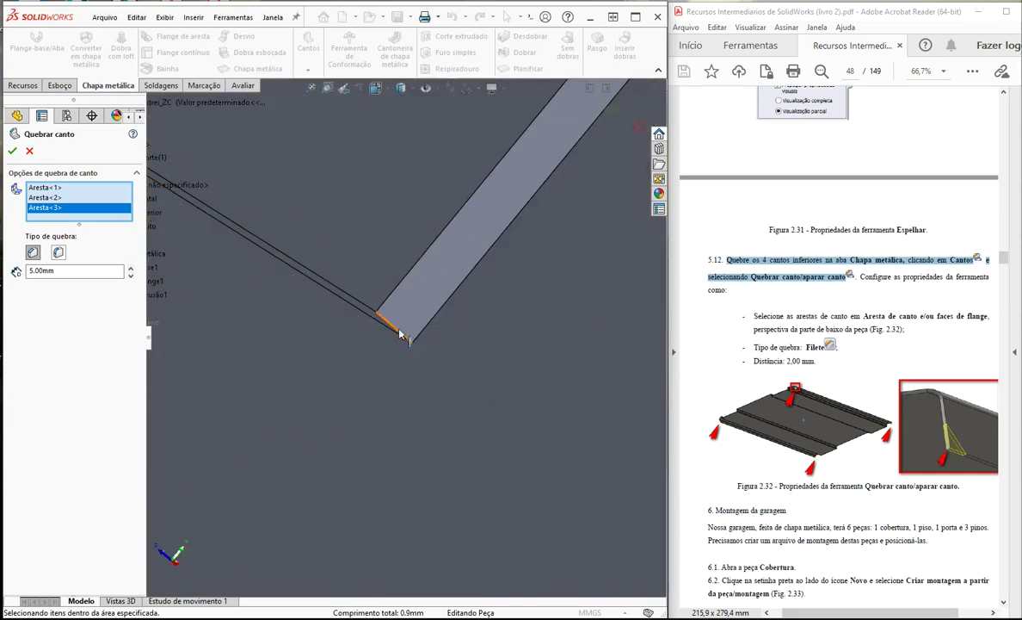
{"action": "left_click", "coordinate": [400, 333]}
Step: Following instruction 5.12, set the corner break distance to 2.00 mm
{"action": "scroll", "coordinate": [404, 337], "scroll_direction": "up", "scroll_amount": 5}
{"action": "scroll", "coordinate": [430, 383], "scroll_direction": "up", "scroll_amount": 6}
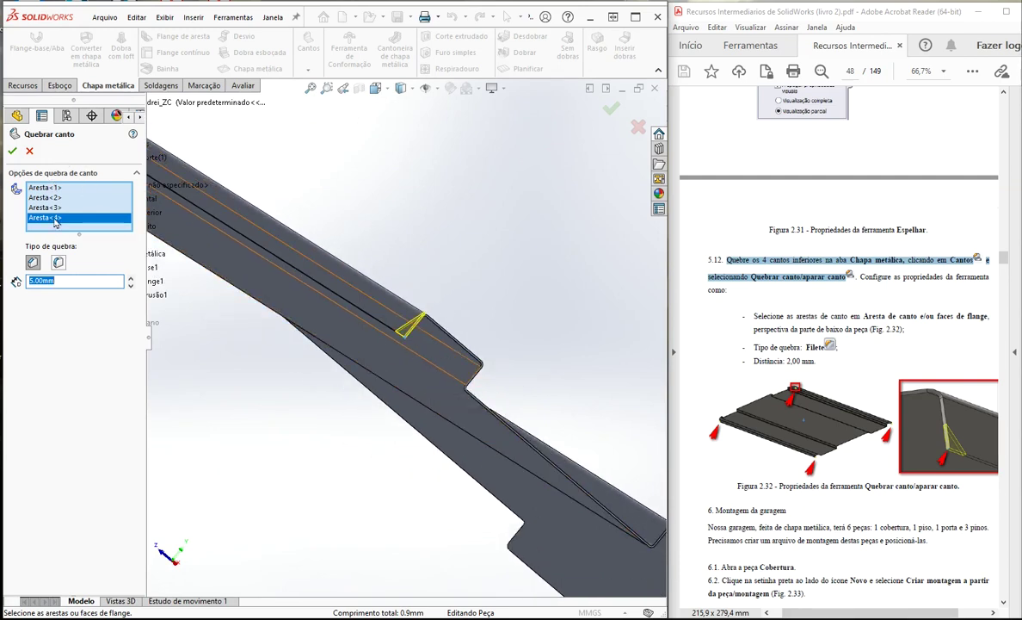
{"action": "left_click_drag", "start_coordinate": [787, 361], "coordinate": [819, 362]}
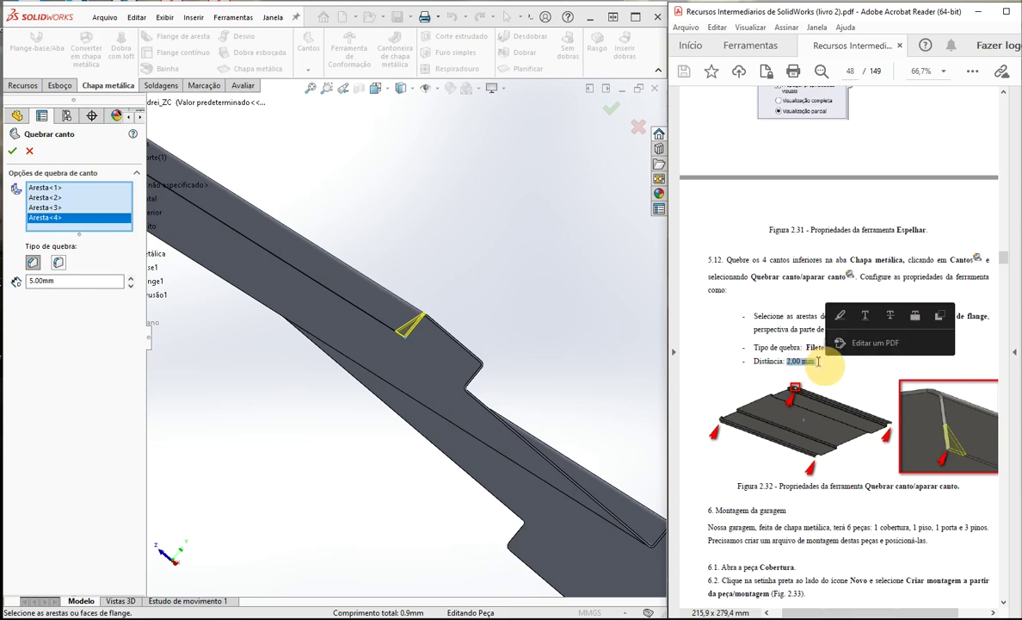
{"action": "left_click", "coordinate": [57, 281]}
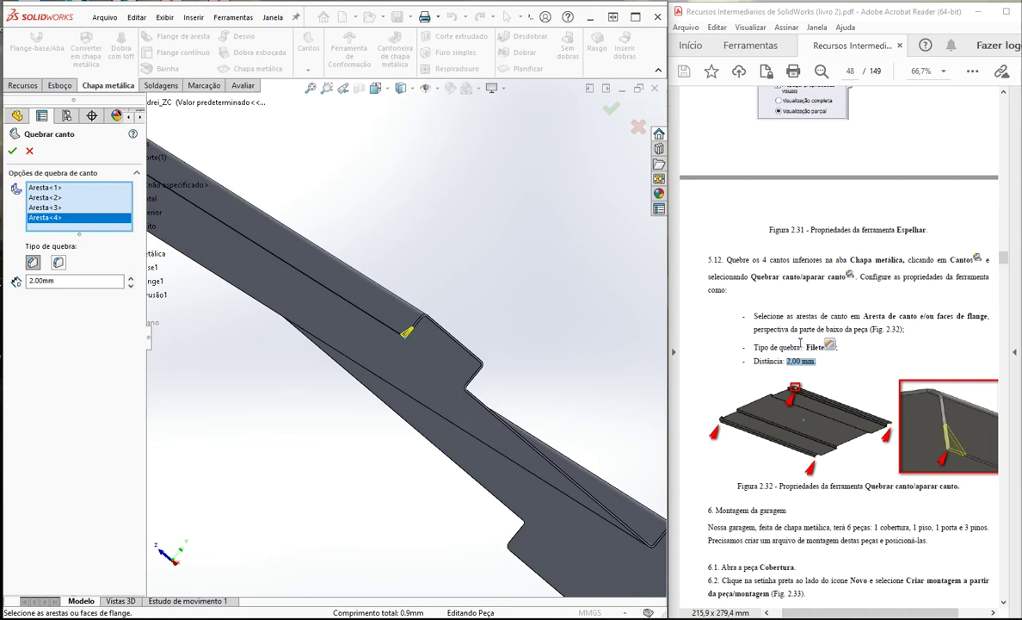
Step: Set the break type to Filete as instructed, check the preview at a corner, and complete the corner break
{"action": "left_click_drag", "start_coordinate": [802, 347], "coordinate": [830, 346]}
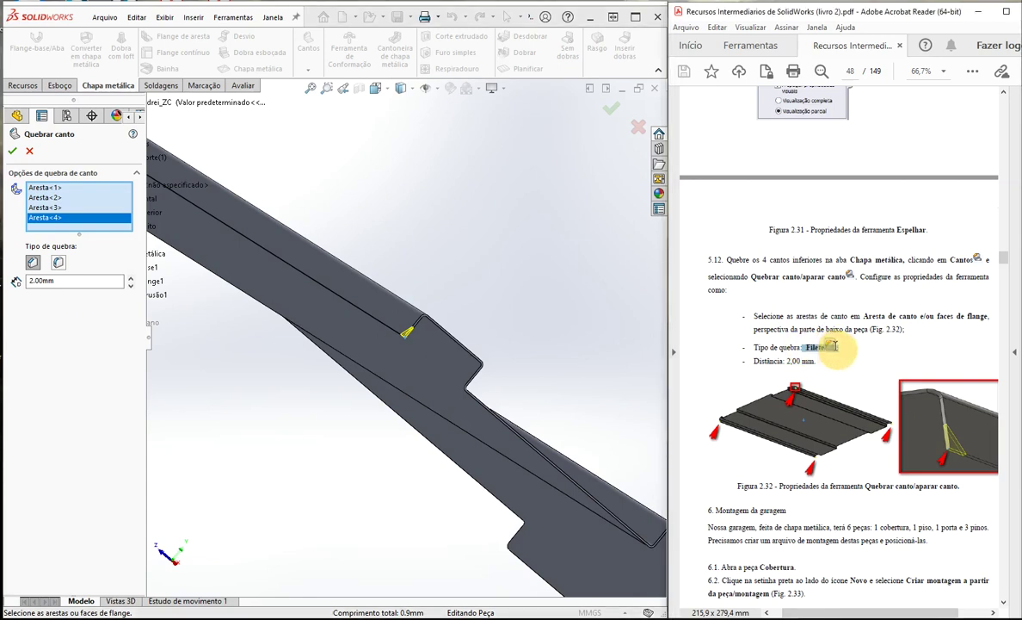
{"action": "scroll", "coordinate": [826, 331], "scroll_direction": "down", "scroll_amount": 1}
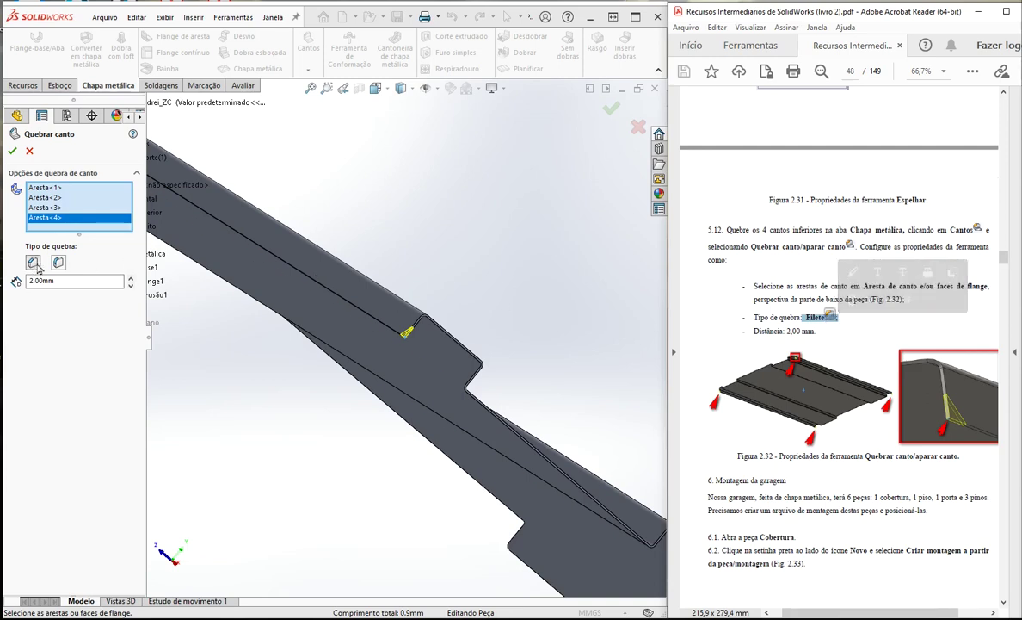
{"action": "left_click", "coordinate": [59, 265]}
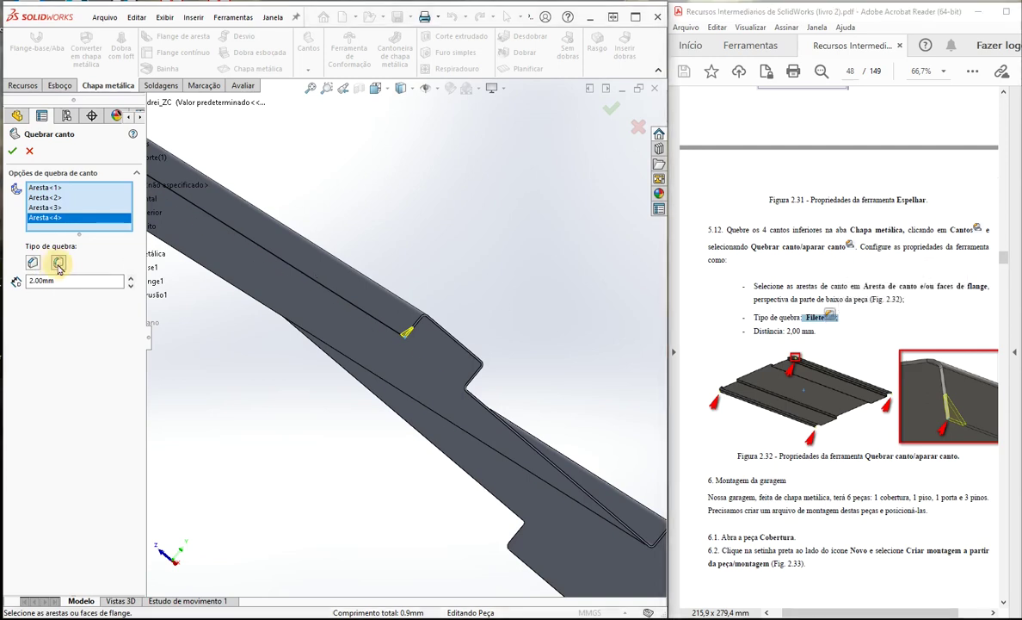
{"action": "scroll", "coordinate": [397, 351], "scroll_direction": "down", "scroll_amount": 10}
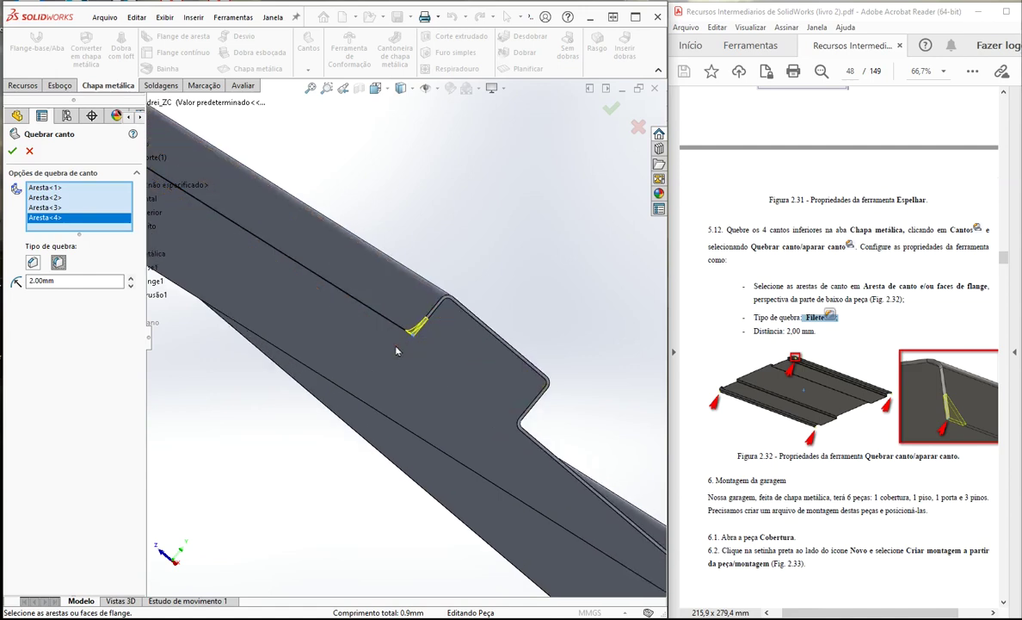
{"action": "middle_click_drag", "start_coordinate": [430, 206], "coordinate": [450, 235]}
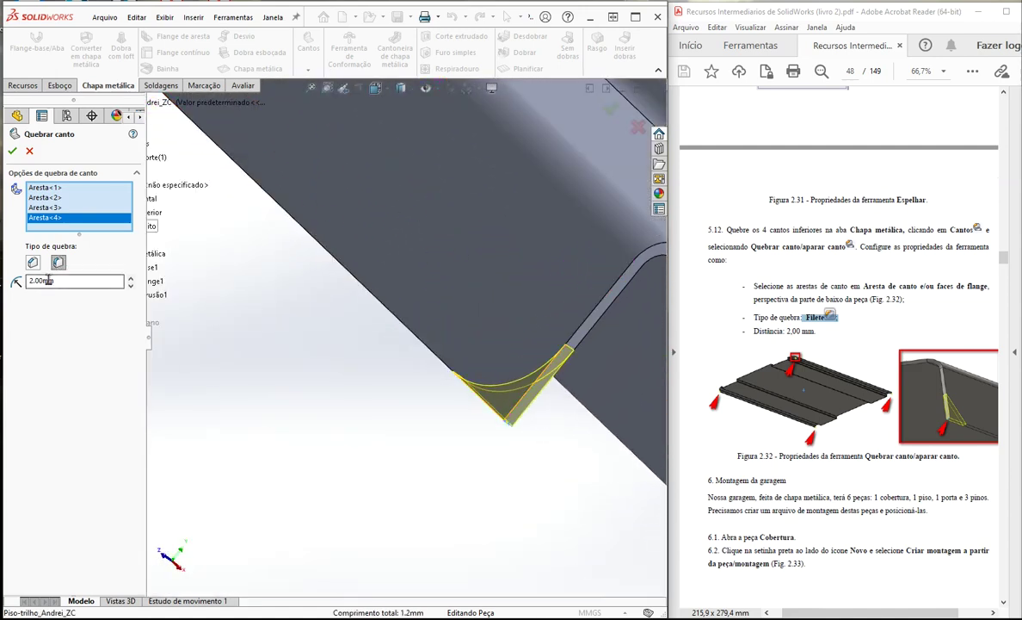
{"action": "left_click", "coordinate": [13, 150]}
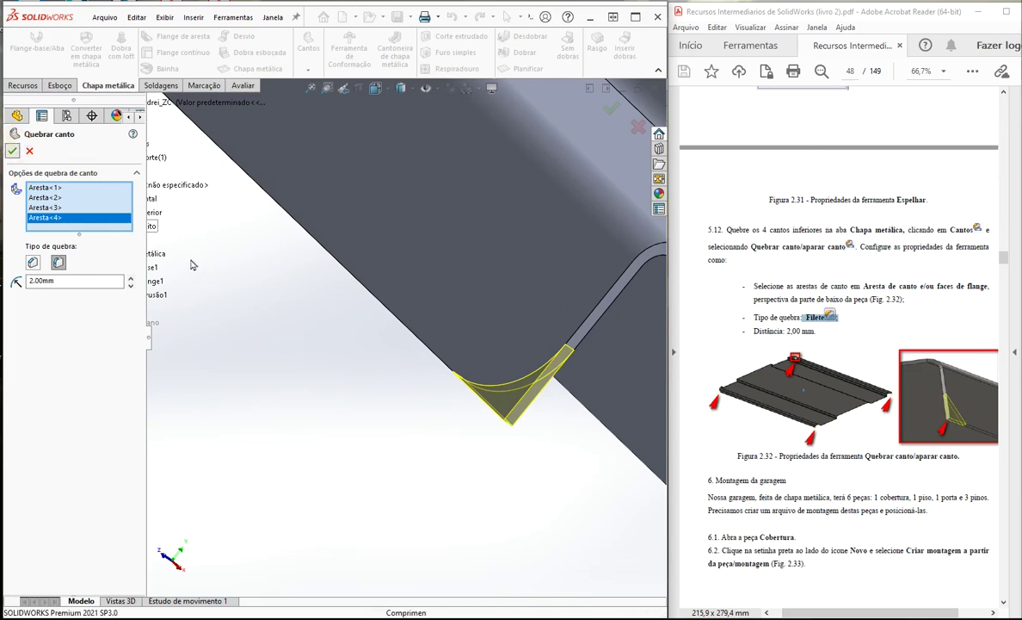
Step: Inspect the whole floor part with its broken corners and read section 6 of the instructions on assembling the garage
{"action": "key", "text": "f"}
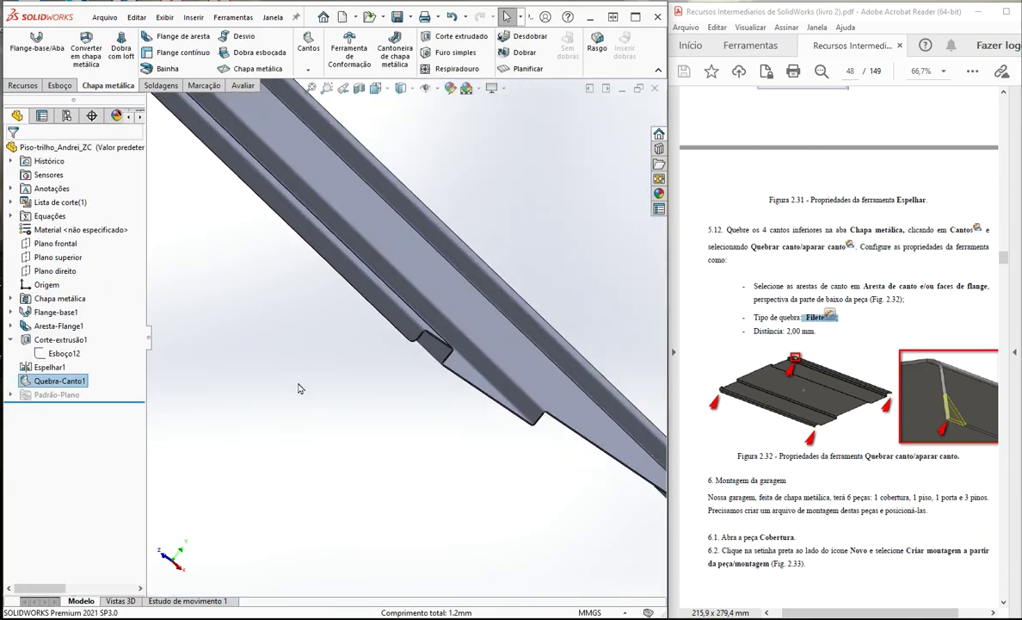
{"action": "middle_click_drag", "start_coordinate": [435, 316], "coordinate": [480, 302]}
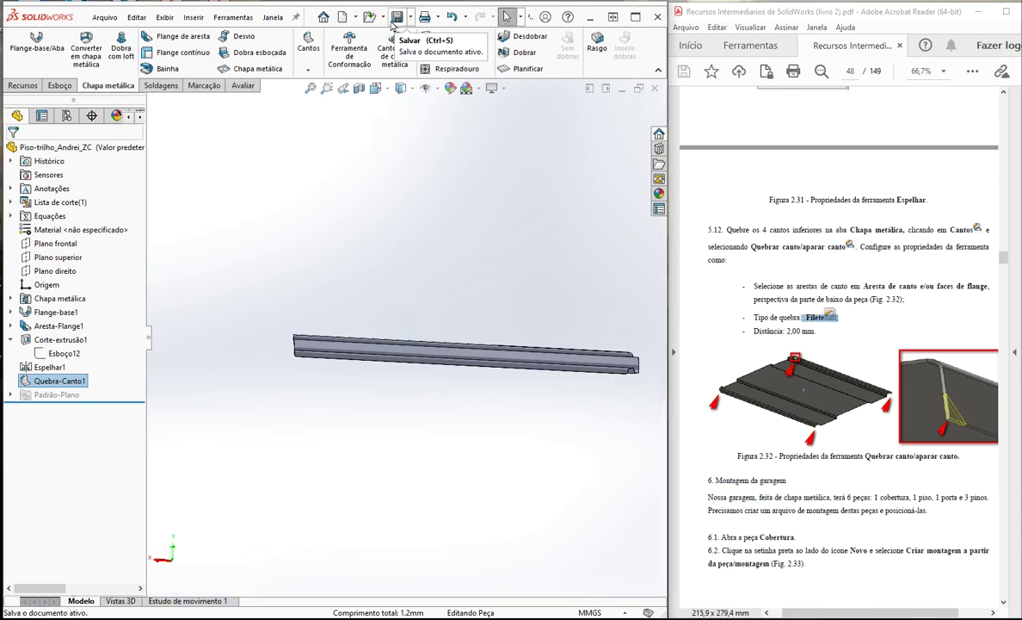
{"action": "scroll", "coordinate": [852, 369], "scroll_direction": "down", "scroll_amount": 3}
{"action": "left_click_drag", "start_coordinate": [722, 365], "coordinate": [959, 346]}
{"action": "left_click", "coordinate": [837, 250]}
{"action": "left_click", "coordinate": [742, 225]}
{"action": "scroll", "coordinate": [738, 226], "scroll_direction": "down", "scroll_amount": 2}
{"action": "scroll", "coordinate": [738, 226], "scroll_direction": "up", "scroll_amount": 2}
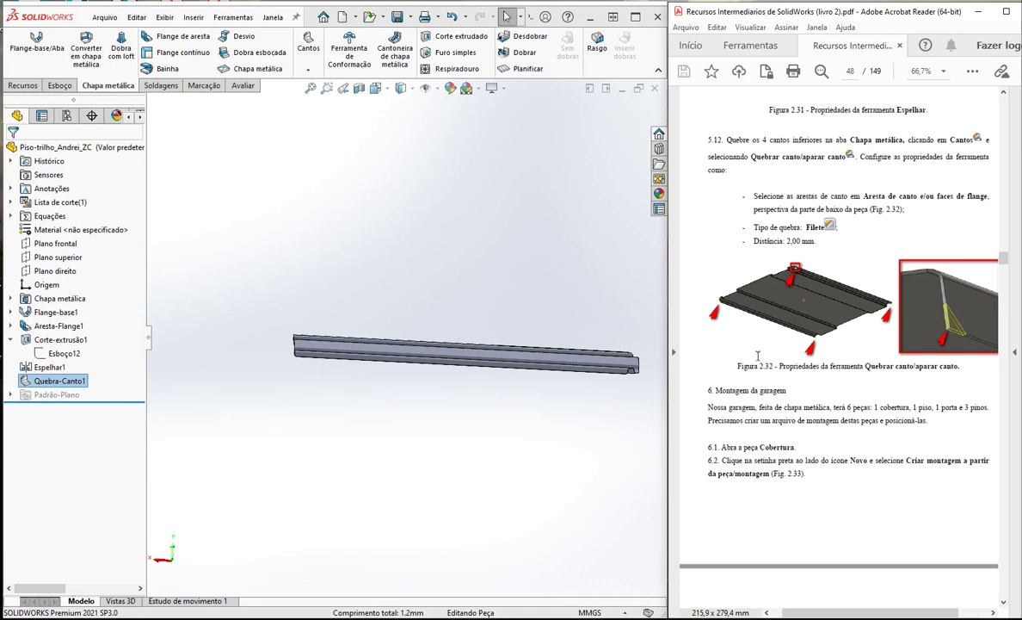
{"action": "scroll", "coordinate": [758, 356], "scroll_direction": "down", "scroll_amount": 1}
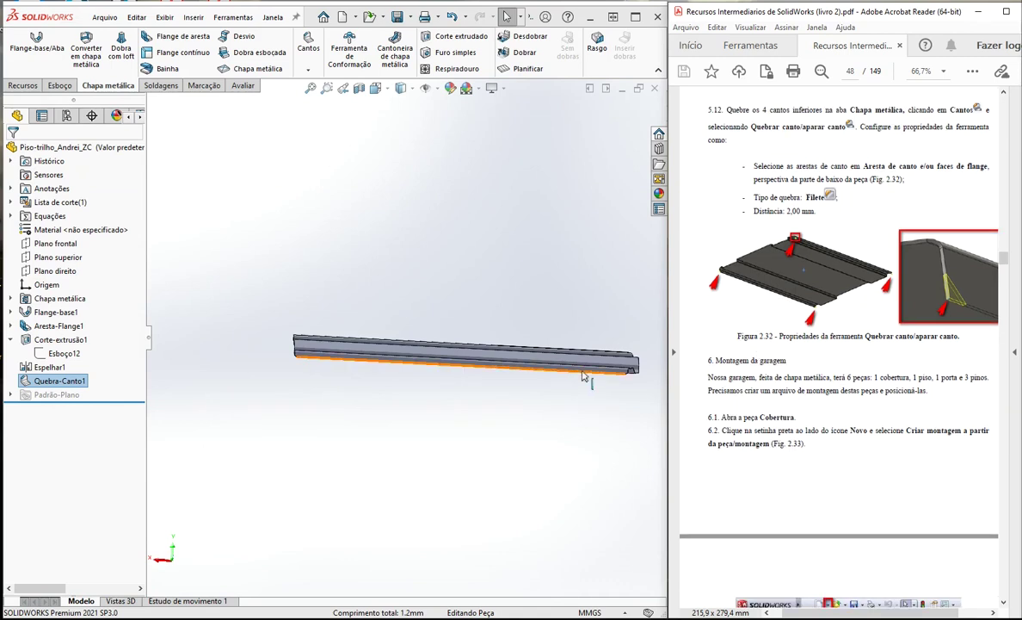